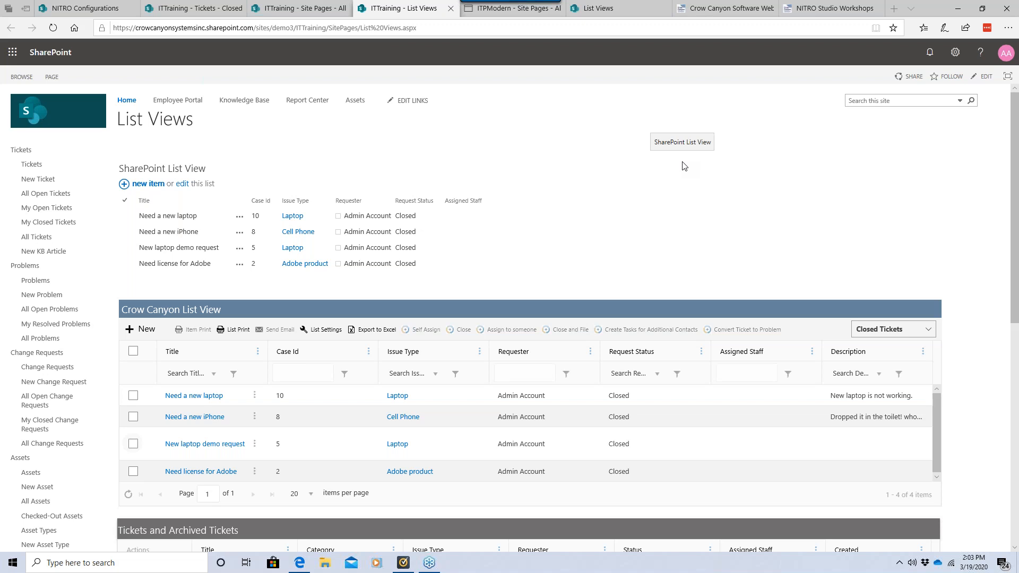
Step: Review the upcoming webinars on the Crow Canyon Software webinars page
{"action": "left_click", "coordinate": [702, 9]}
{"action": "scroll", "coordinate": [509, 319], "scroll_direction": "down", "scroll_amount": 4}
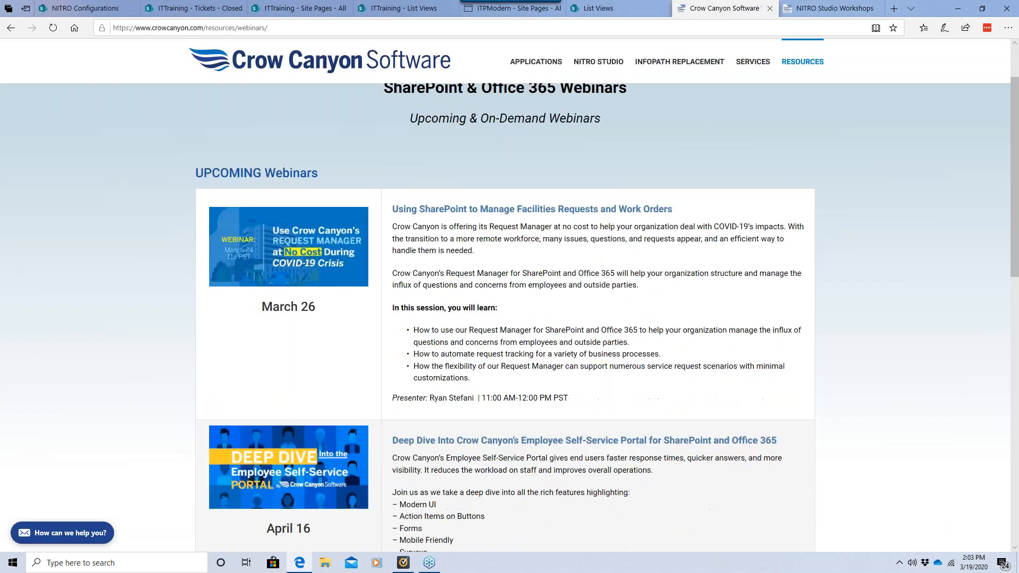
{"action": "scroll", "coordinate": [253, 297], "scroll_direction": "down", "scroll_amount": 2}
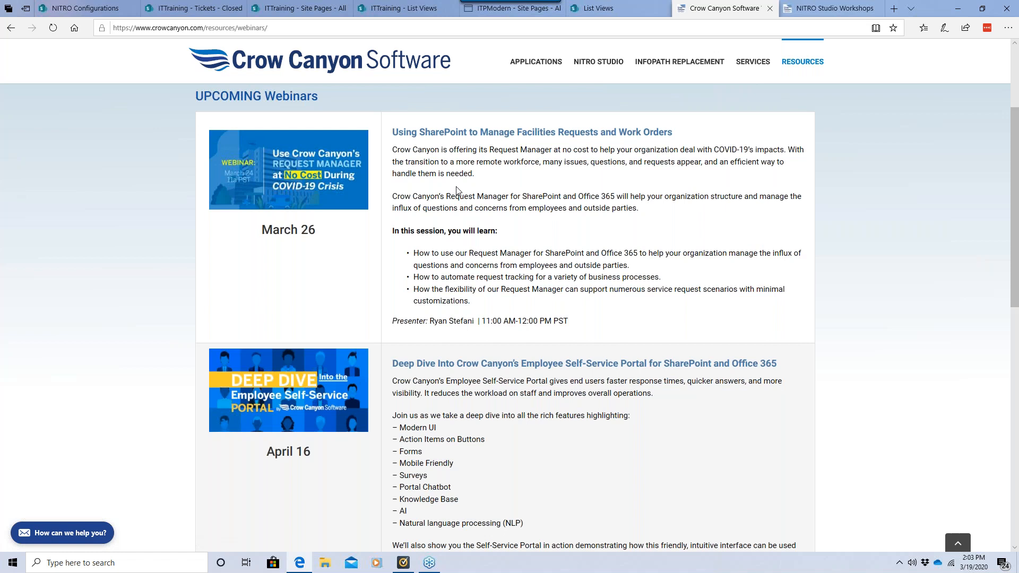
{"action": "scroll", "coordinate": [497, 271], "scroll_direction": "down", "scroll_amount": 2}
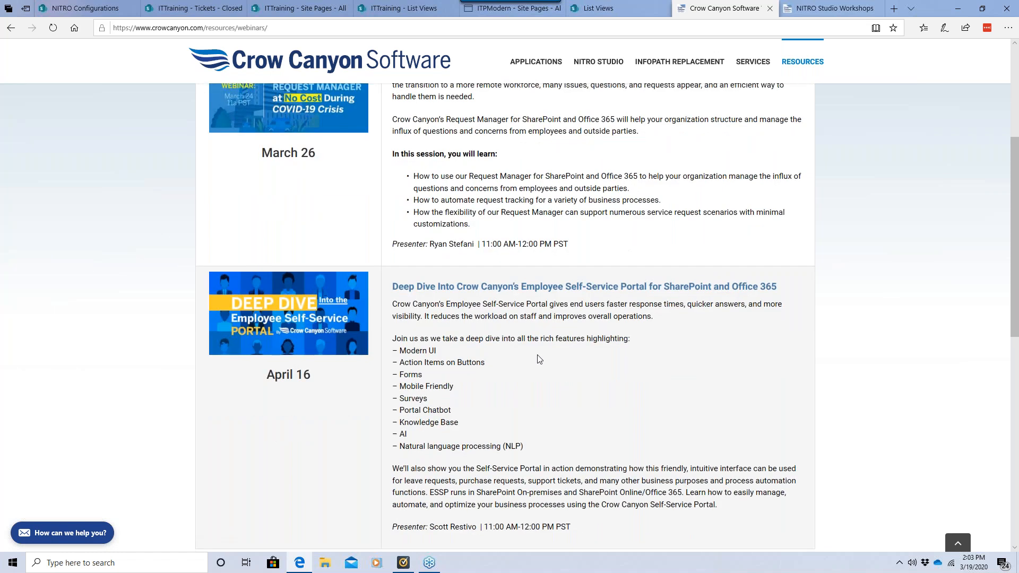
{"action": "scroll", "coordinate": [538, 359], "scroll_direction": "down", "scroll_amount": 5}
{"action": "scroll", "coordinate": [539, 359], "scroll_direction": "up", "scroll_amount": 4}
{"action": "scroll", "coordinate": [539, 360], "scroll_direction": "up", "scroll_amount": 2}
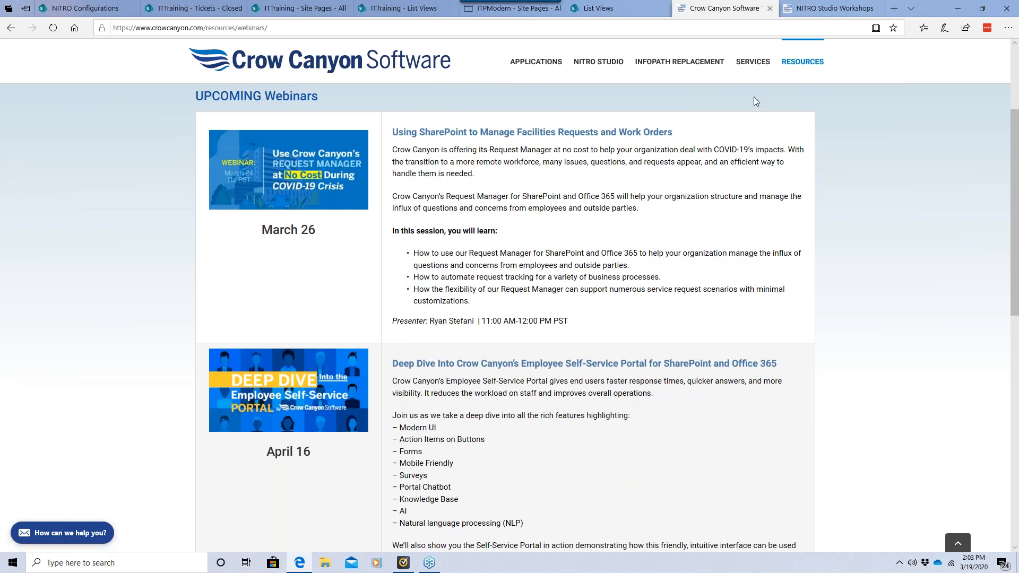
Step: Review the upcoming NITRO Studio workshops, and return to the ITTraining List Views page
{"action": "left_click", "coordinate": [828, 8]}
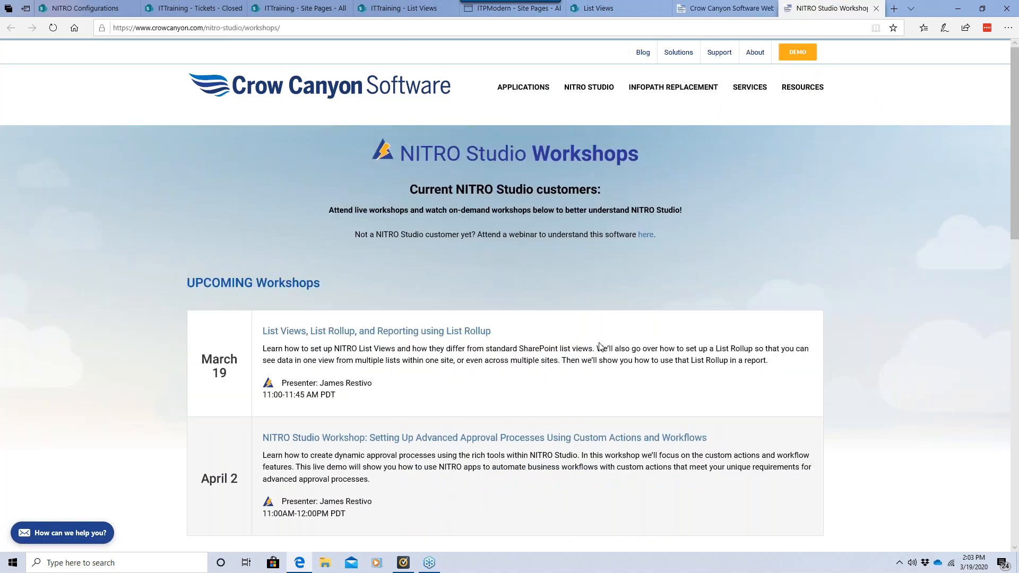
{"action": "scroll", "coordinate": [536, 346], "scroll_direction": "down", "scroll_amount": 3}
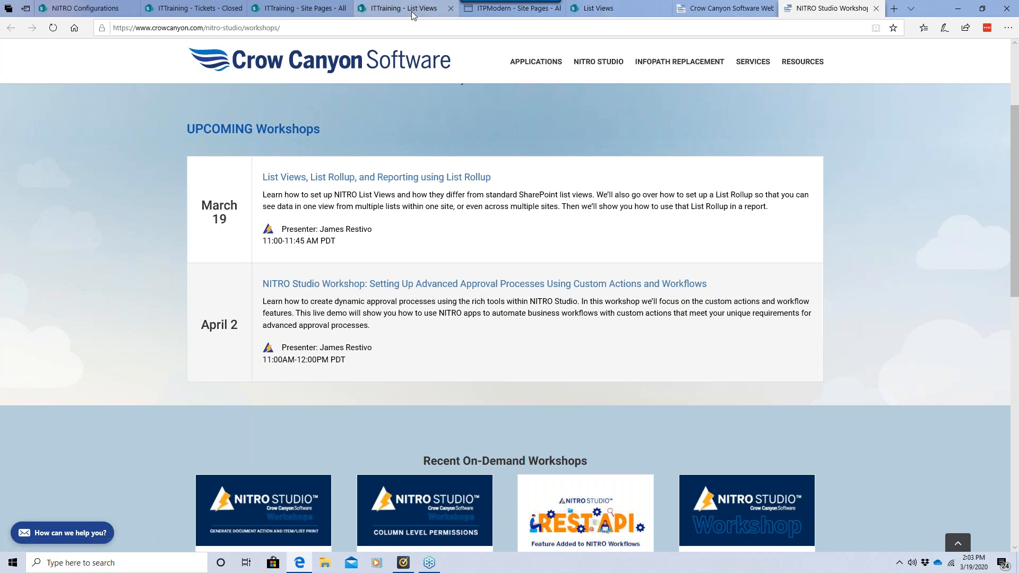
{"action": "mouse_move", "coordinate": [413, 15]}
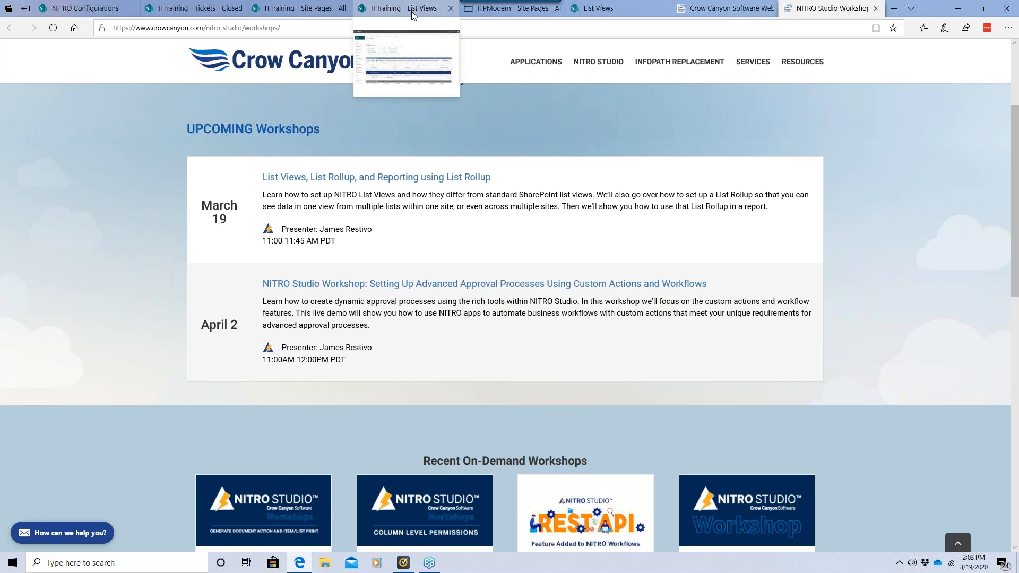
{"action": "left_click", "coordinate": [412, 11]}
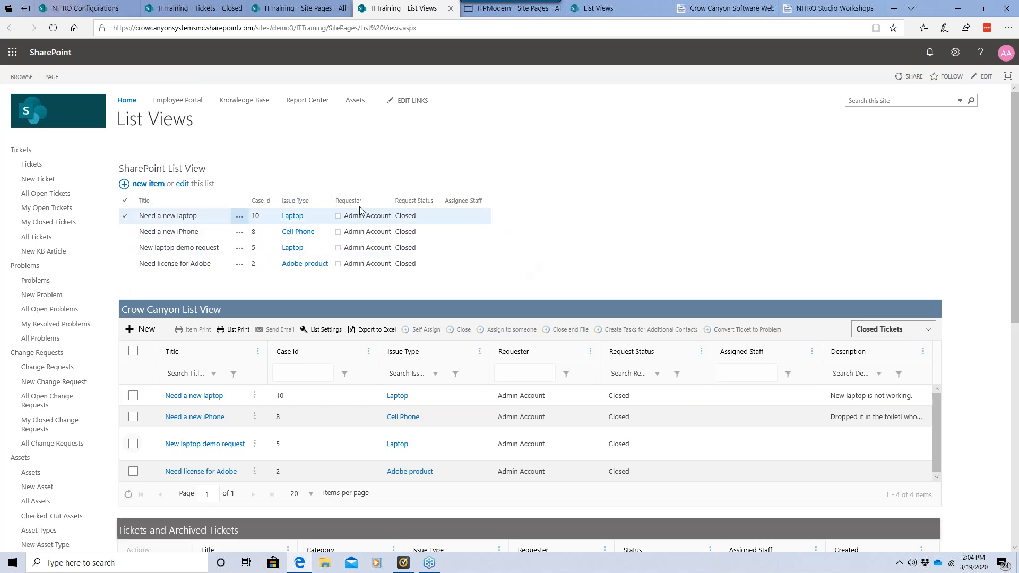
{"action": "left_click", "coordinate": [440, 268]}
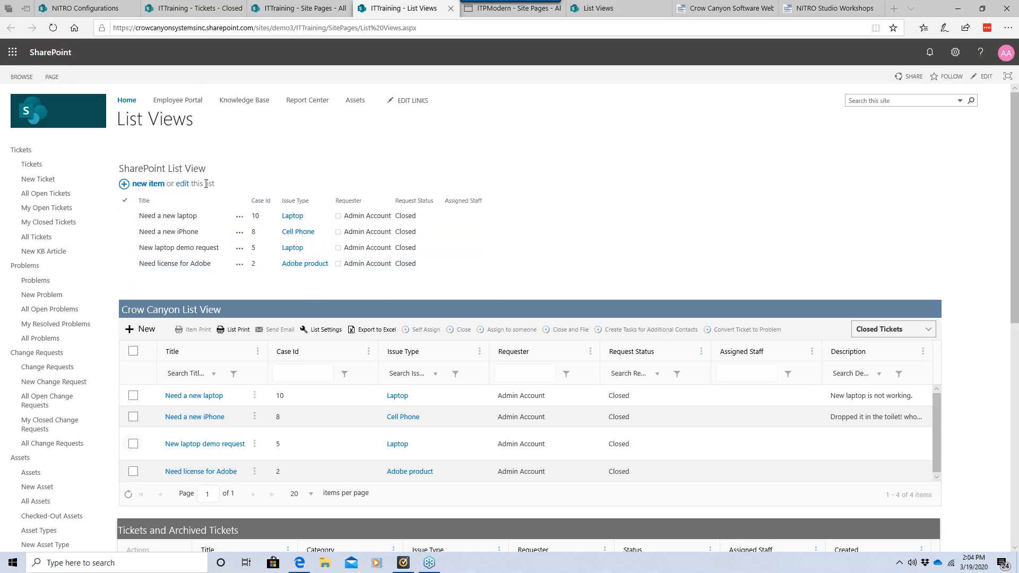
Step: View the details of the "Need a new laptop" ticket from the SharePoint List View, and show the list-level commands
{"action": "left_click", "coordinate": [178, 217]}
{"action": "left_click", "coordinate": [126, 216]}
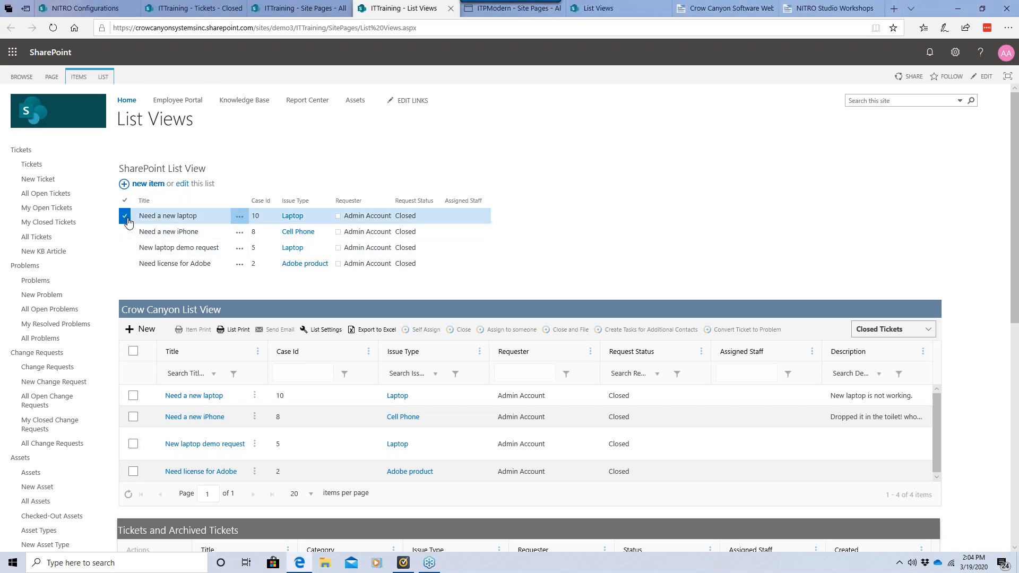
{"action": "left_click", "coordinate": [183, 217]}
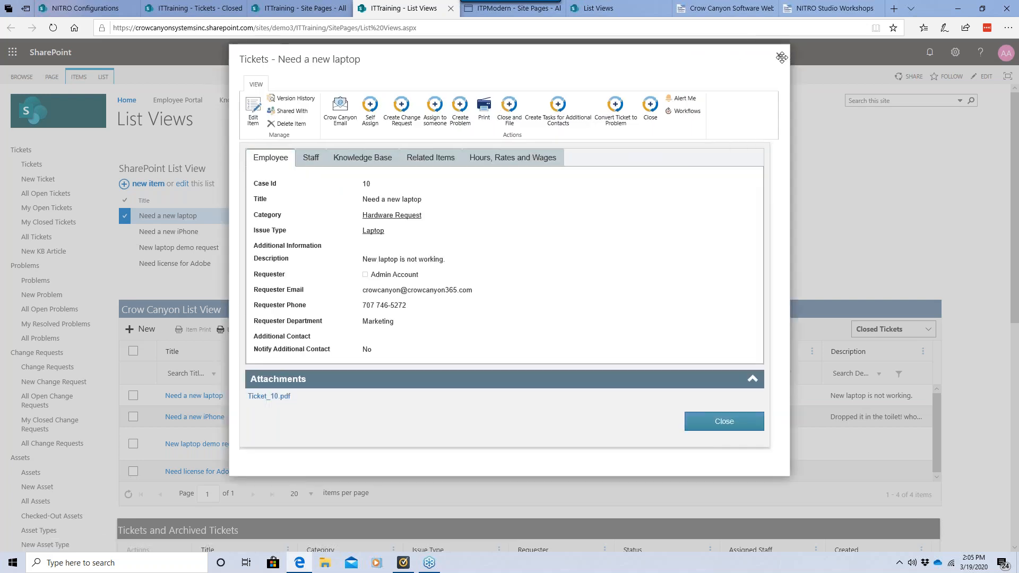
{"action": "left_click", "coordinate": [779, 56]}
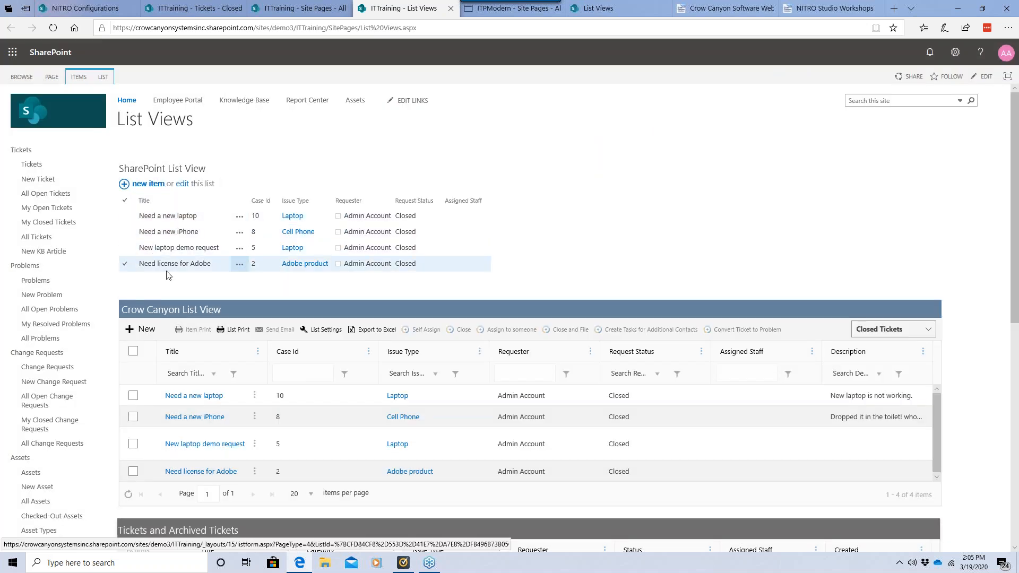
{"action": "left_click", "coordinate": [103, 77]}
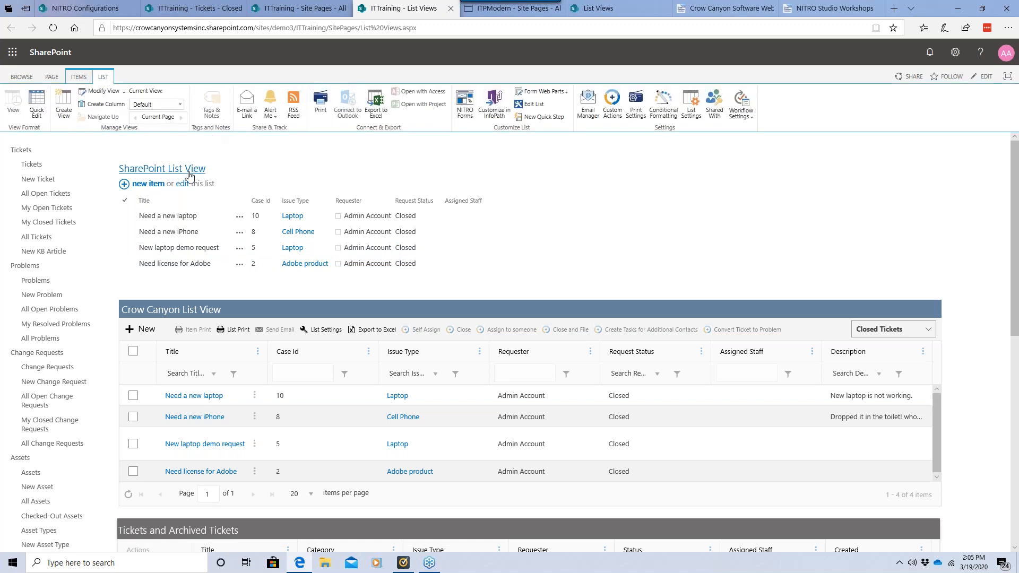
{"action": "left_click", "coordinate": [201, 153]}
Step: Put the List Views page into edit mode and select the SharePoint List View web part
{"action": "left_click", "coordinate": [51, 78]}
{"action": "left_click", "coordinate": [13, 104]}
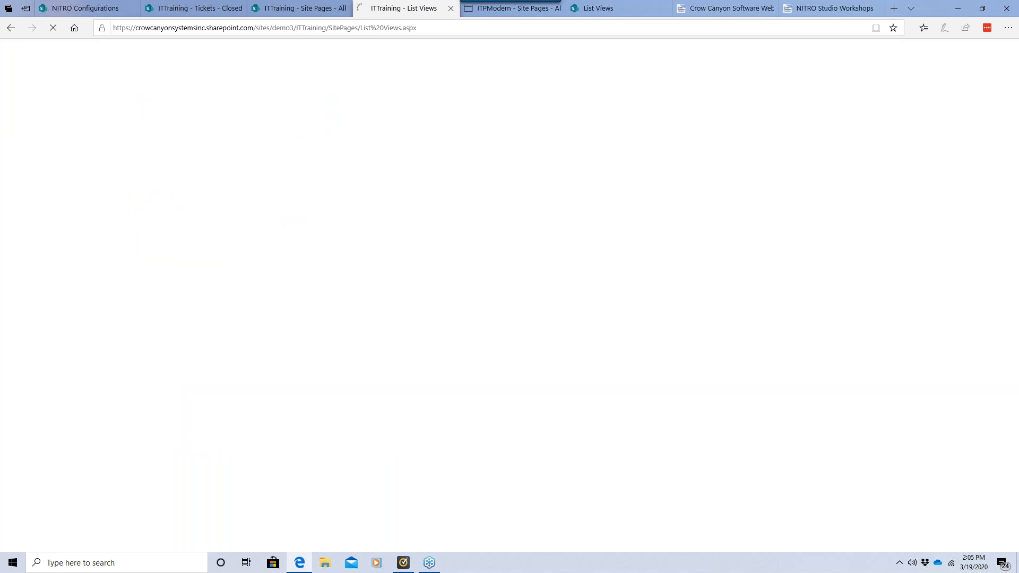
{"action": "left_click", "coordinate": [261, 174]}
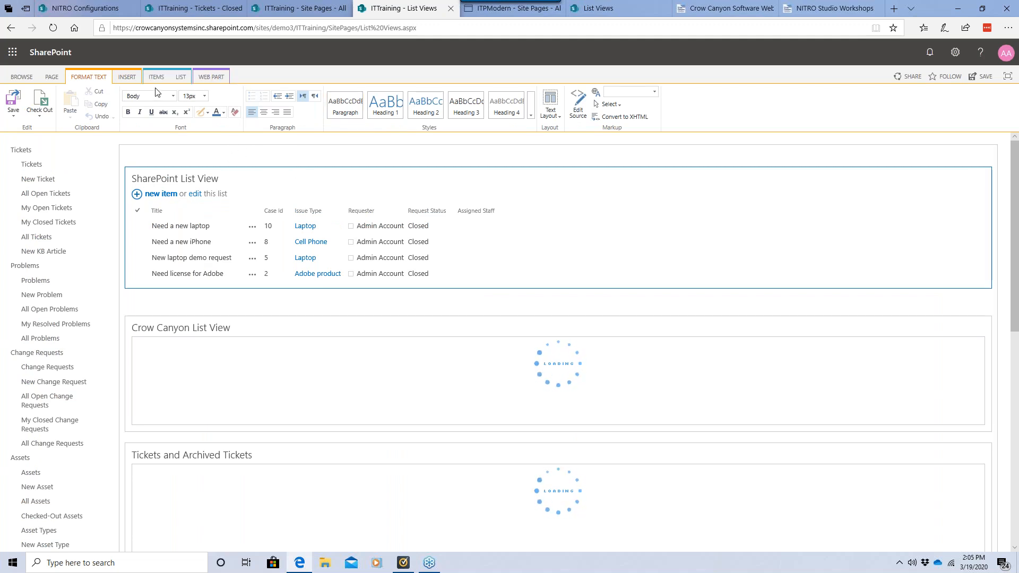
Step: Check the web part commands and browse the app parts available to insert on the page
{"action": "left_click", "coordinate": [205, 79]}
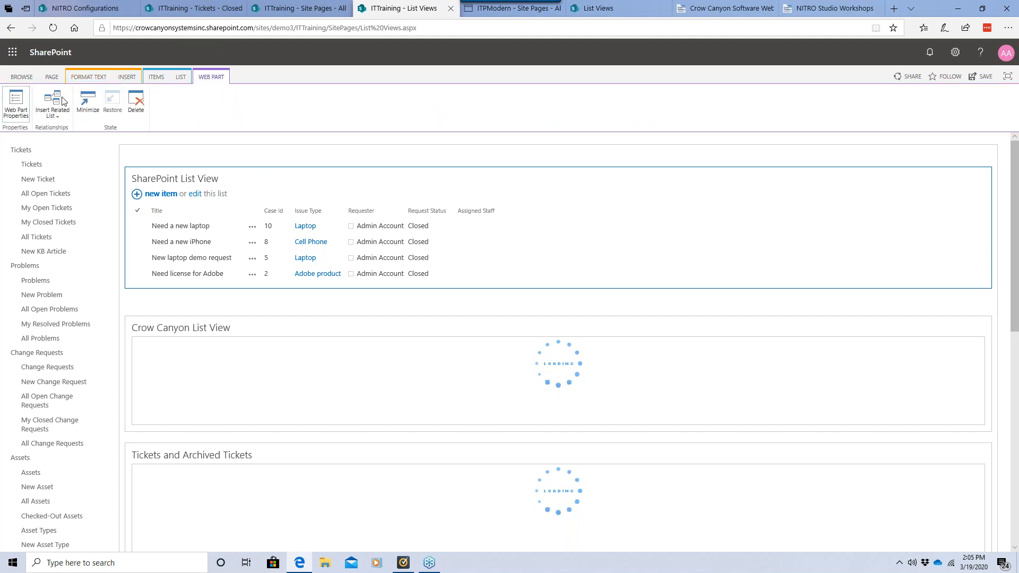
{"action": "left_click", "coordinate": [131, 79]}
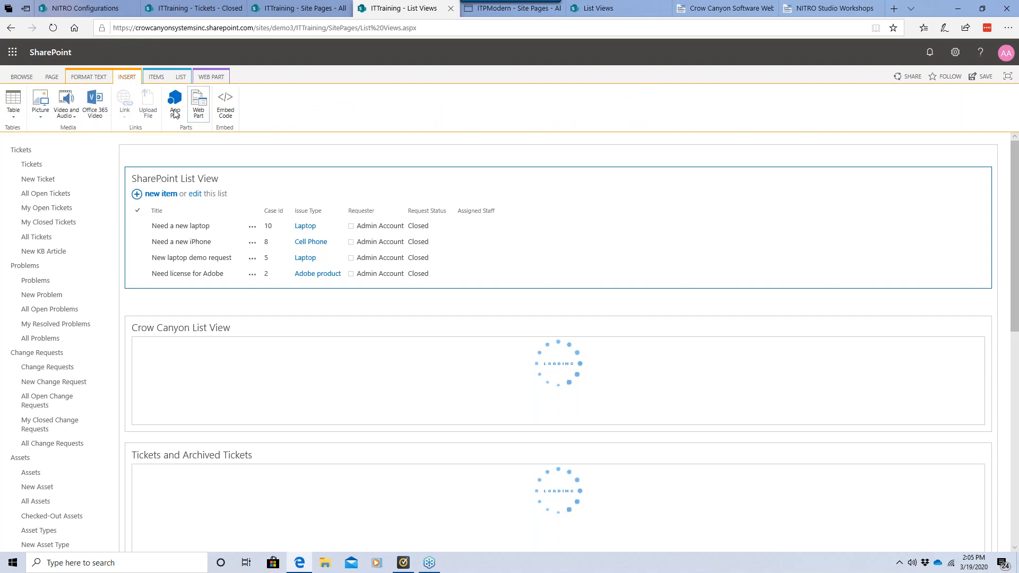
{"action": "left_click", "coordinate": [174, 112]}
{"action": "left_click", "coordinate": [192, 258]}
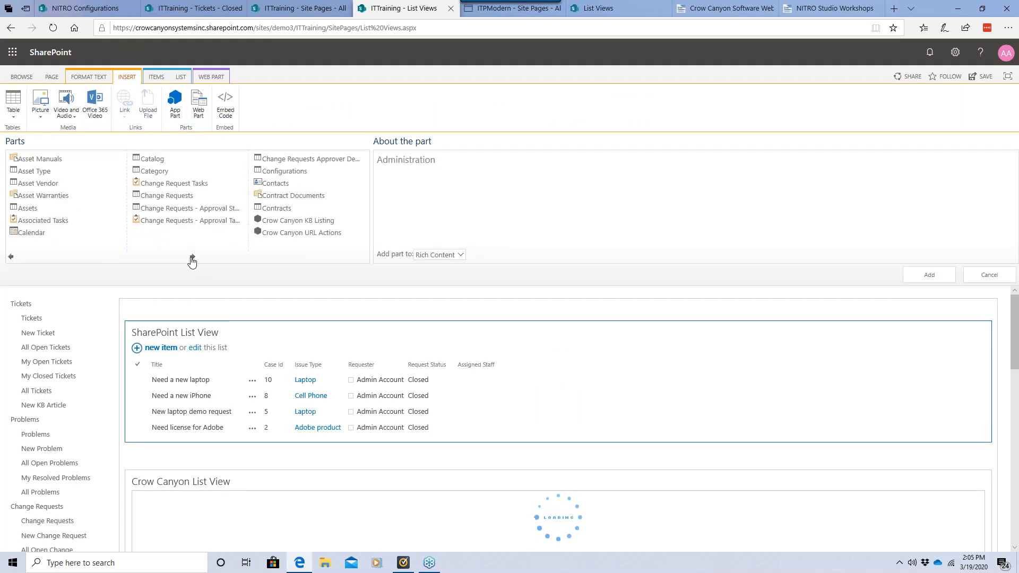
{"action": "left_click", "coordinate": [192, 258]}
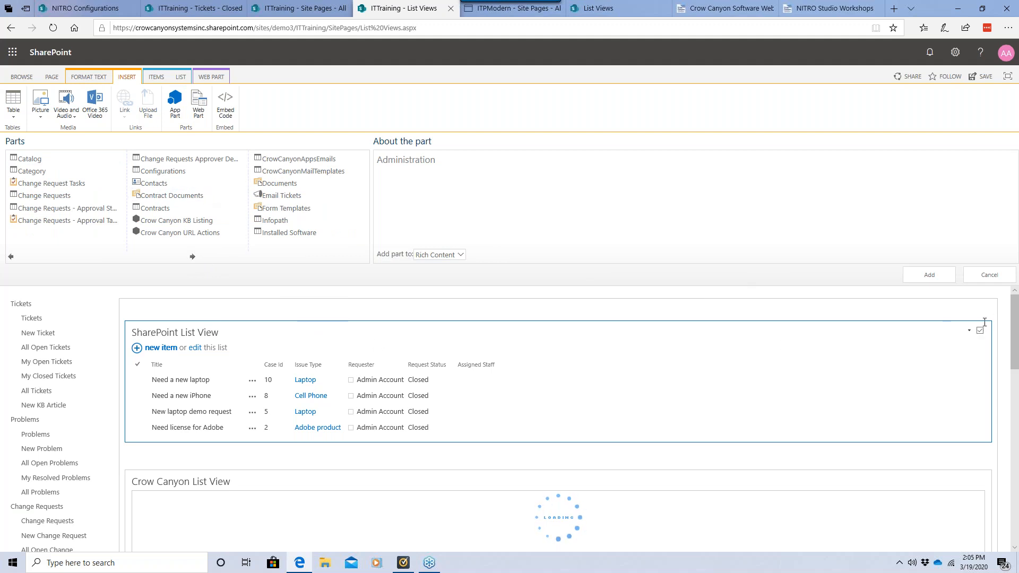
Step: Open the SharePoint List View web part's properties for editing and examine the views it can use
{"action": "left_click", "coordinate": [969, 330]}
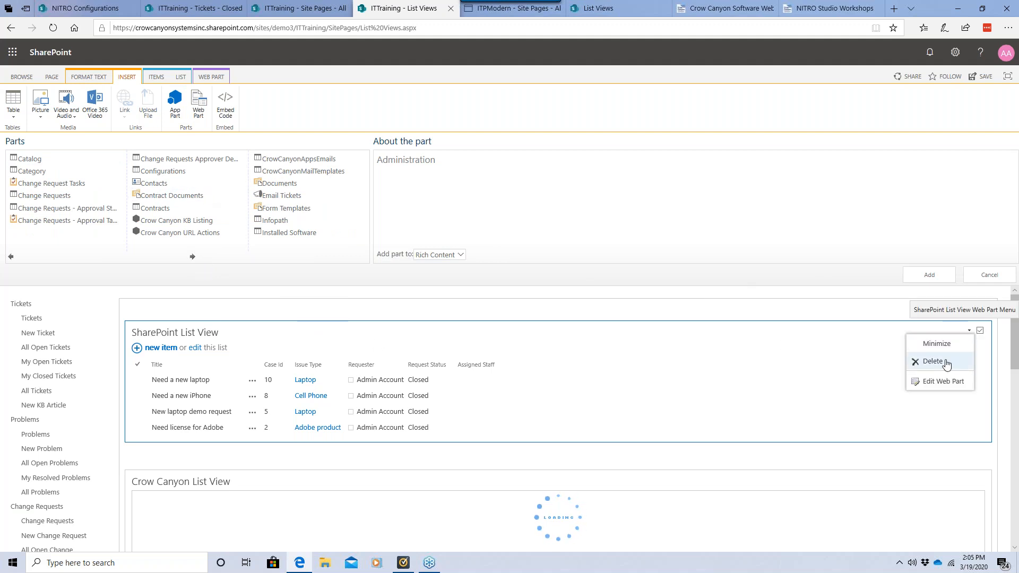
{"action": "left_click", "coordinate": [943, 381]}
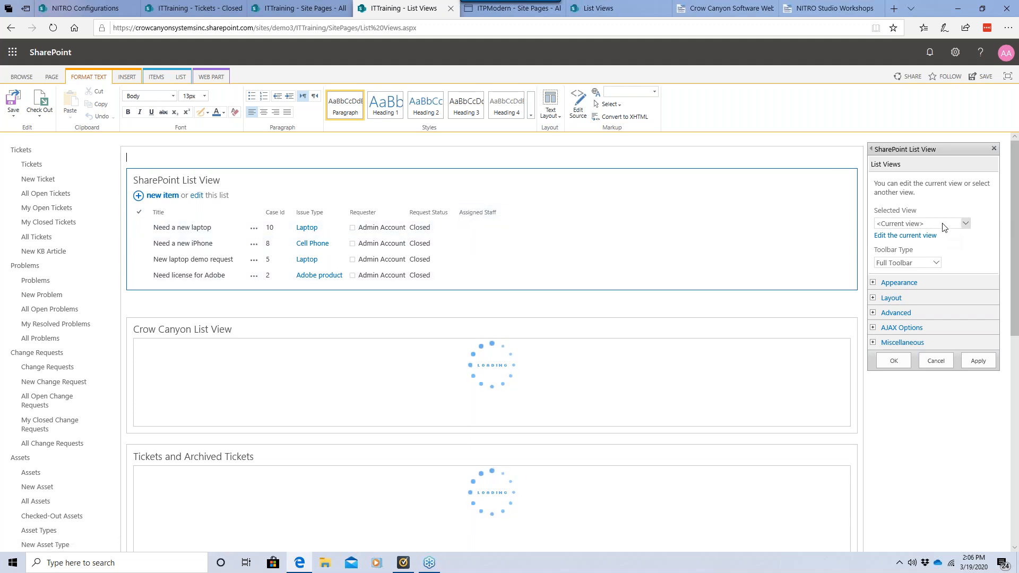
{"action": "left_click", "coordinate": [965, 223]}
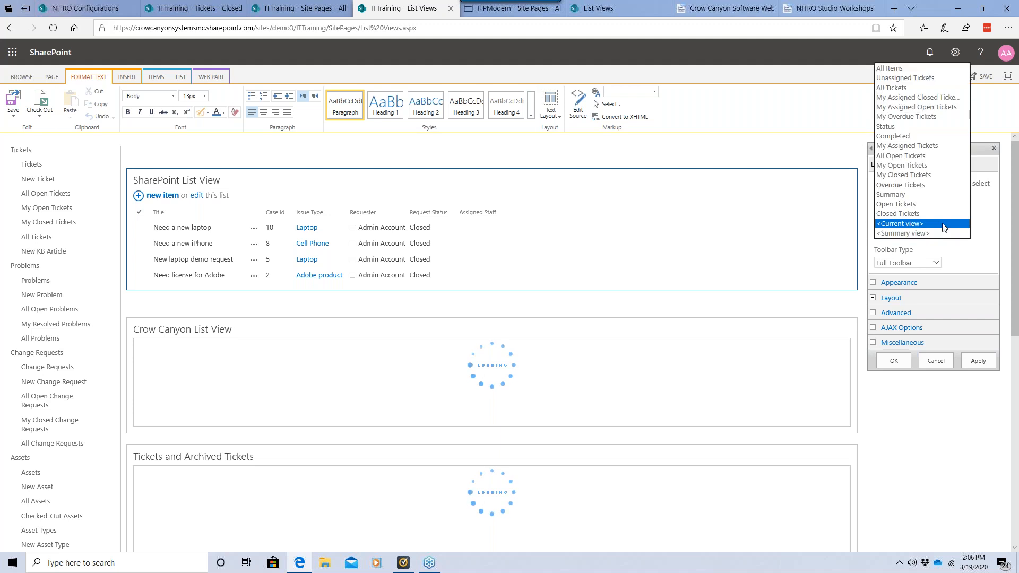
{"action": "left_click", "coordinate": [909, 226]}
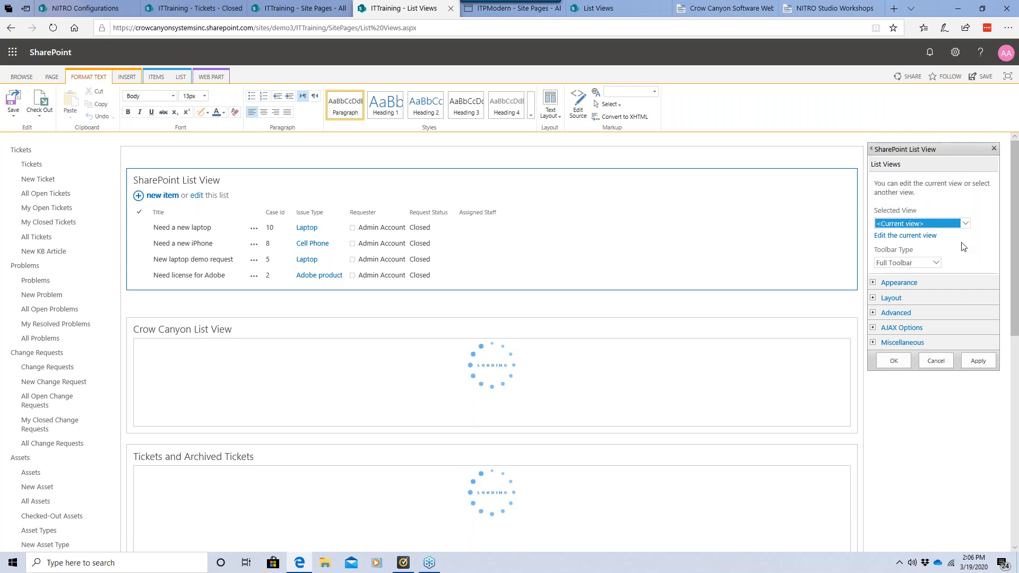
{"action": "left_click", "coordinate": [964, 223]}
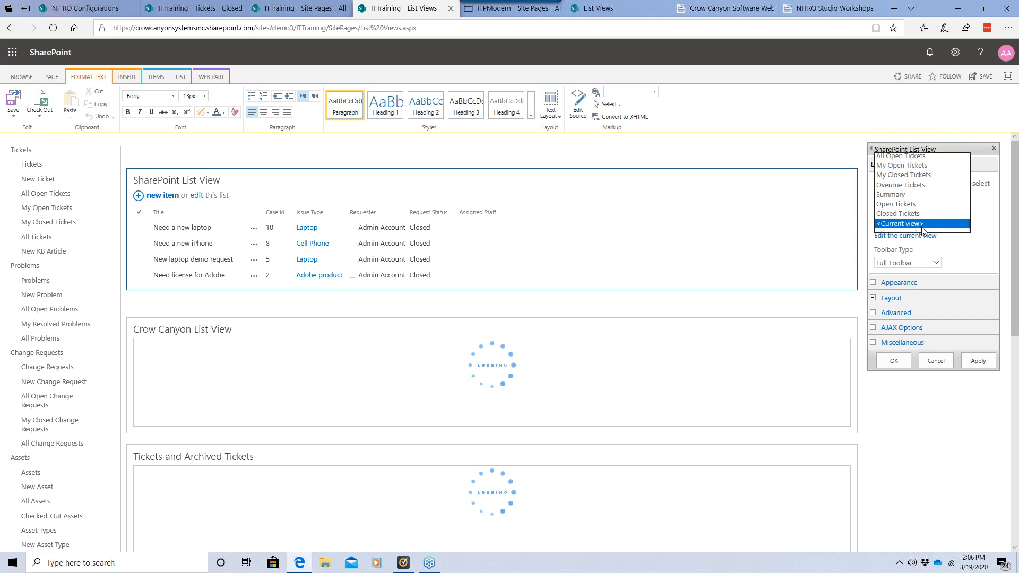
{"action": "left_click", "coordinate": [921, 228]}
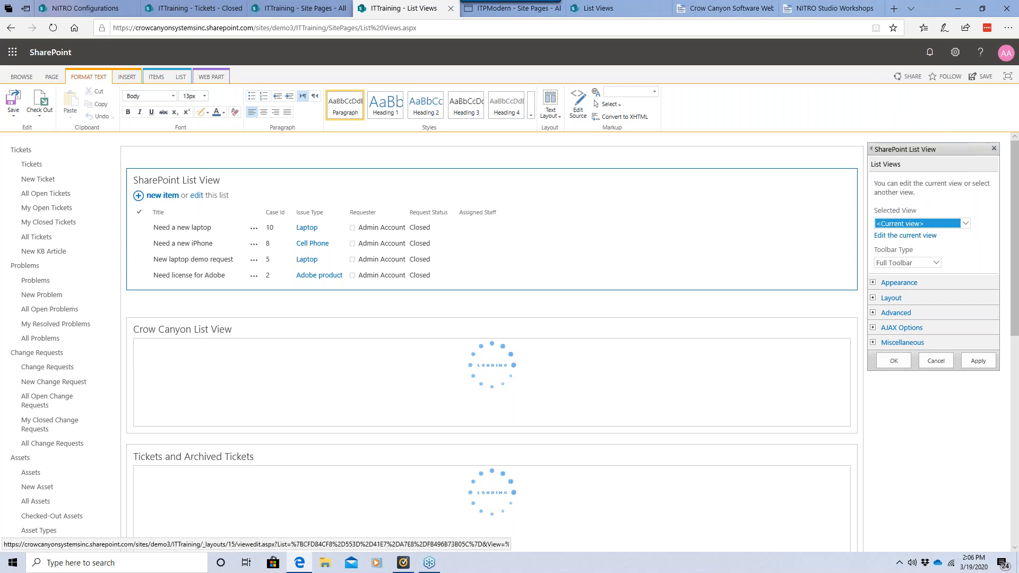
Step: Set the web part's selected view to Closed Tickets and accept the view switch
{"action": "left_click", "coordinate": [914, 223]}
{"action": "left_click", "coordinate": [914, 214]}
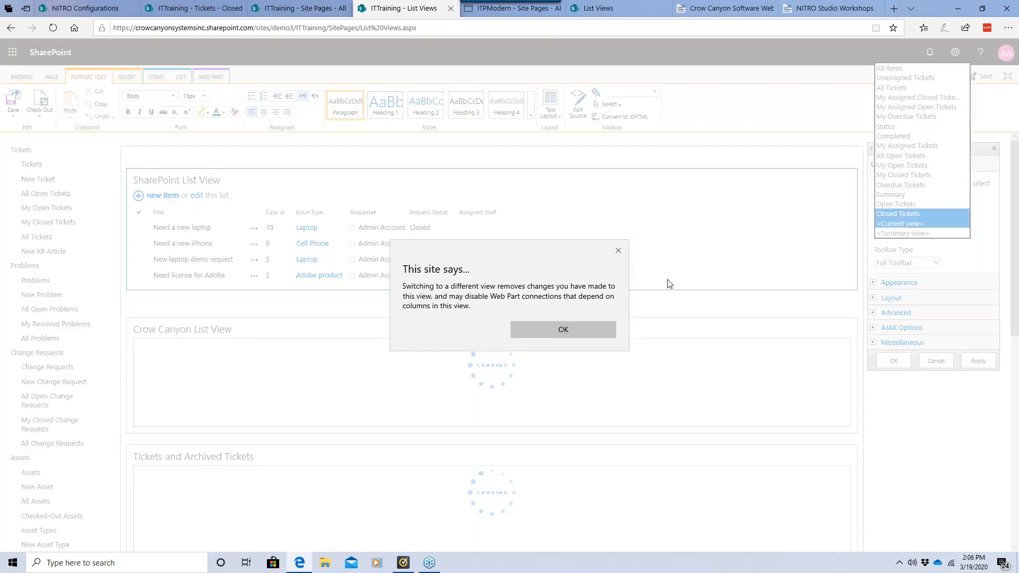
{"action": "left_click", "coordinate": [561, 330]}
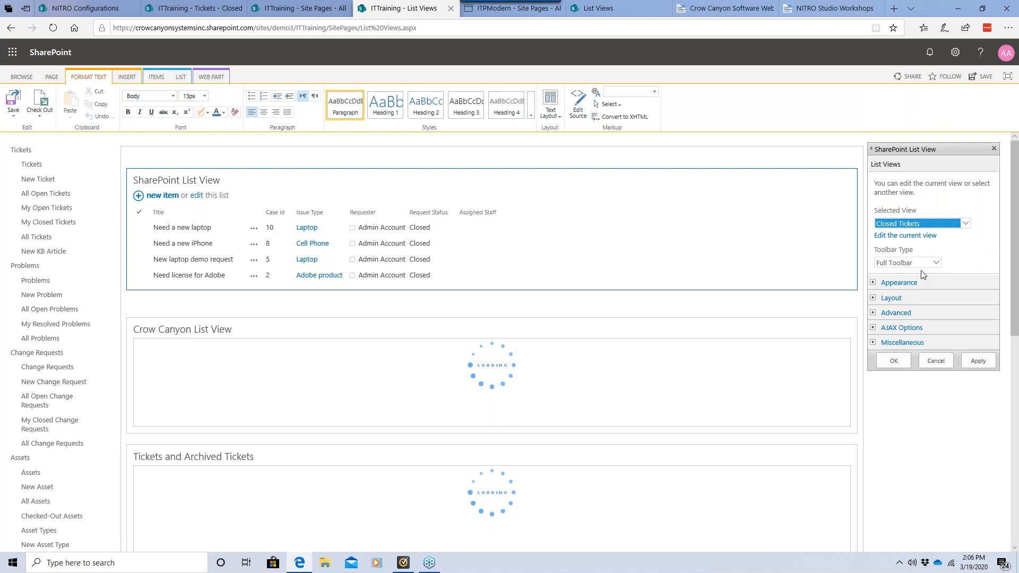
Step: Examine the web part's Appearance, Layout, Advanced, AJAX Options and Miscellaneous settings
{"action": "left_click", "coordinate": [873, 283]}
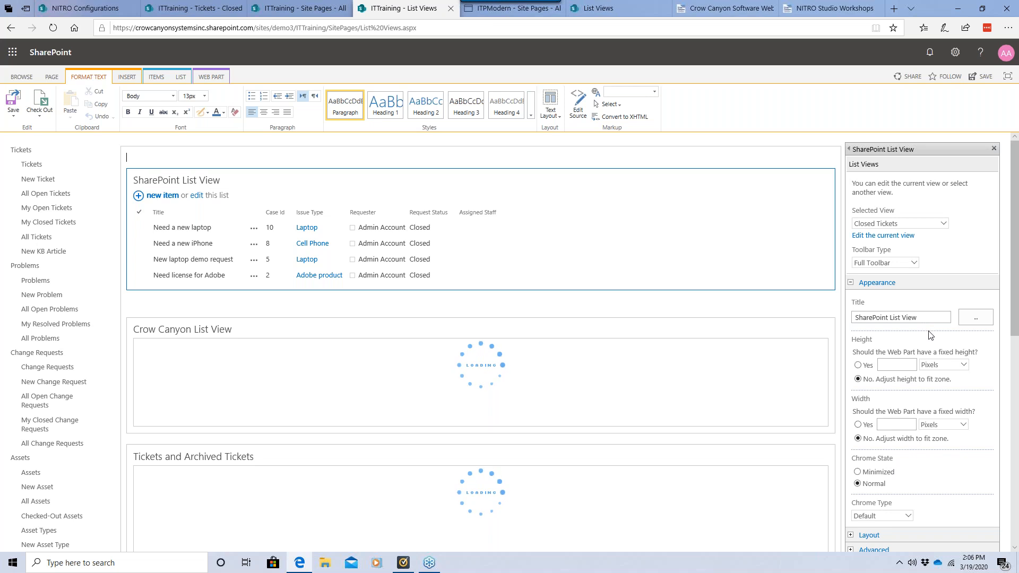
{"action": "scroll", "coordinate": [930, 334], "scroll_direction": "down", "scroll_amount": 1}
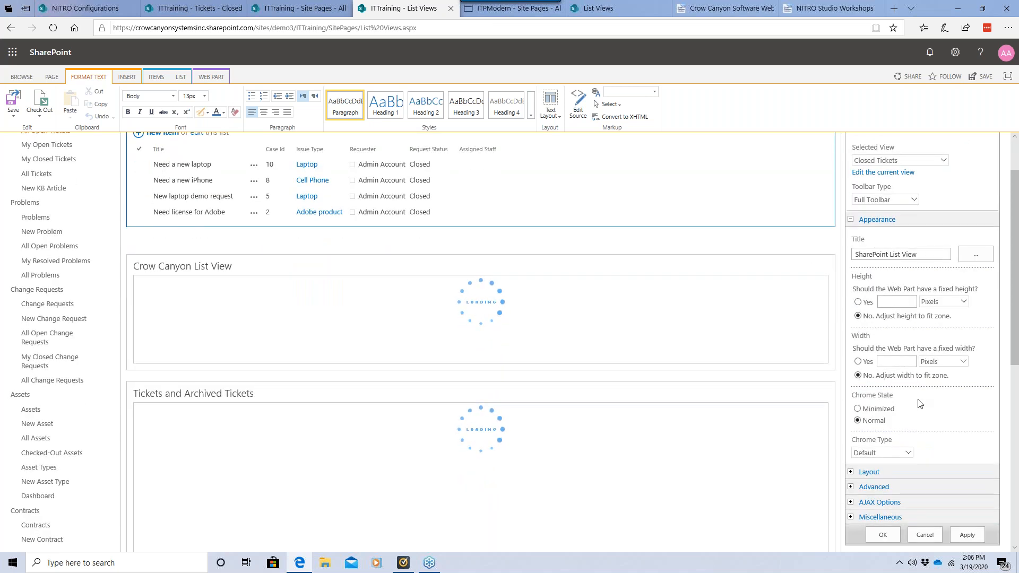
{"action": "scroll", "coordinate": [859, 419], "scroll_direction": "down", "scroll_amount": 1}
{"action": "left_click", "coordinate": [850, 410]}
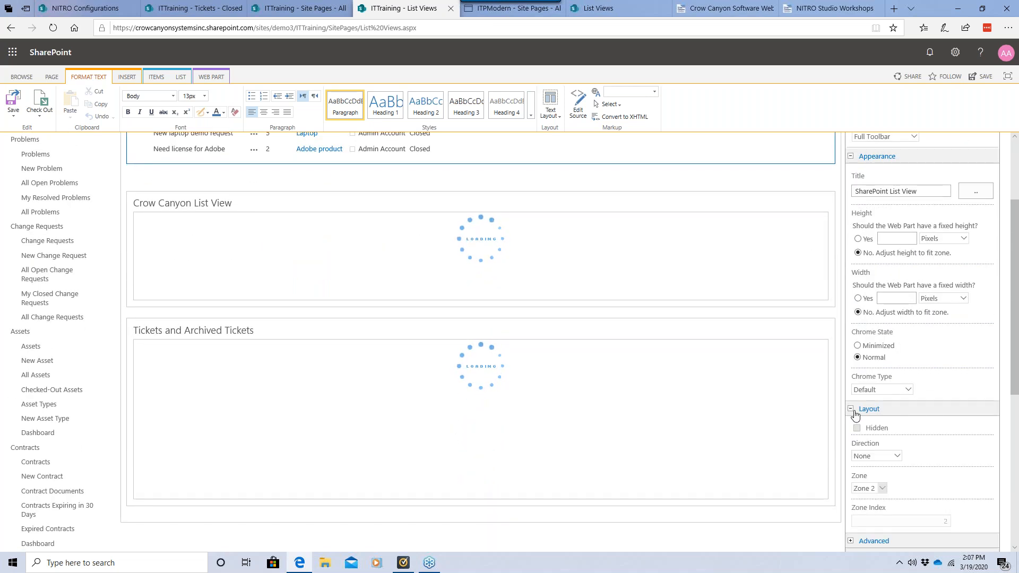
{"action": "scroll", "coordinate": [951, 428], "scroll_direction": "down", "scroll_amount": 3}
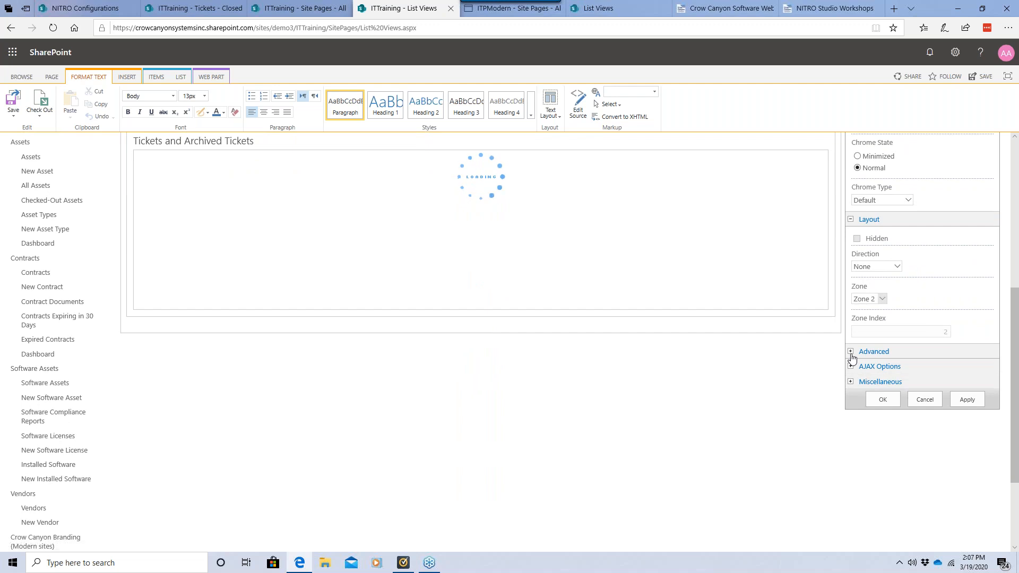
{"action": "left_click", "coordinate": [851, 352]}
{"action": "scroll", "coordinate": [921, 390], "scroll_direction": "down", "scroll_amount": 1}
{"action": "scroll", "coordinate": [921, 391], "scroll_direction": "down", "scroll_amount": 3}
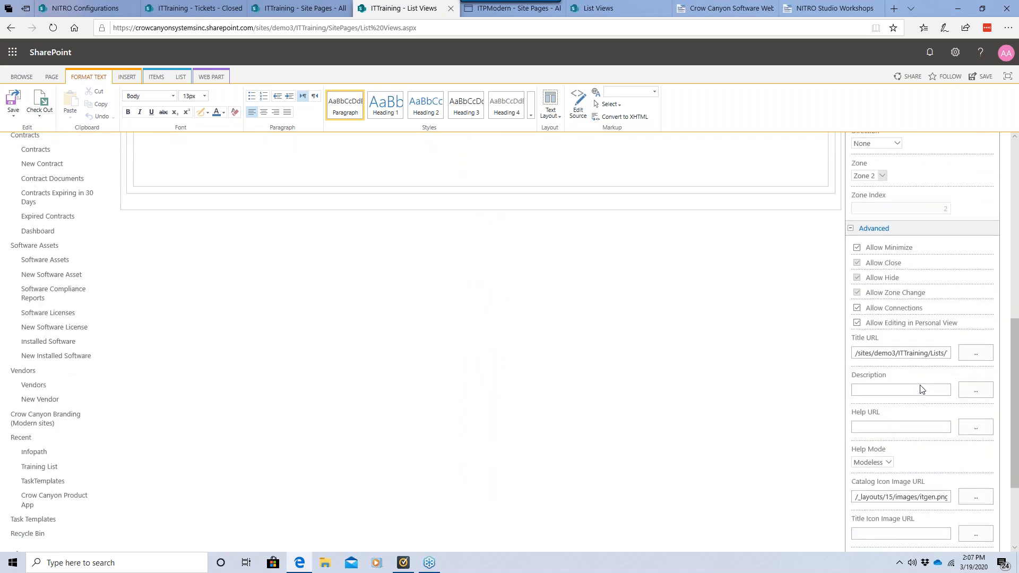
{"action": "left_click", "coordinate": [851, 497]}
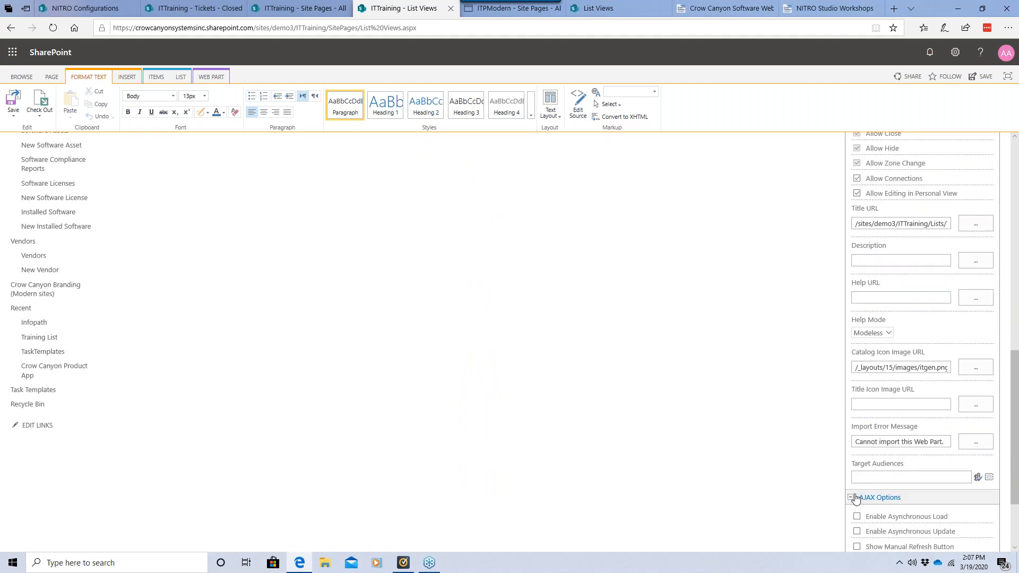
{"action": "scroll", "coordinate": [875, 475], "scroll_direction": "down", "scroll_amount": 2}
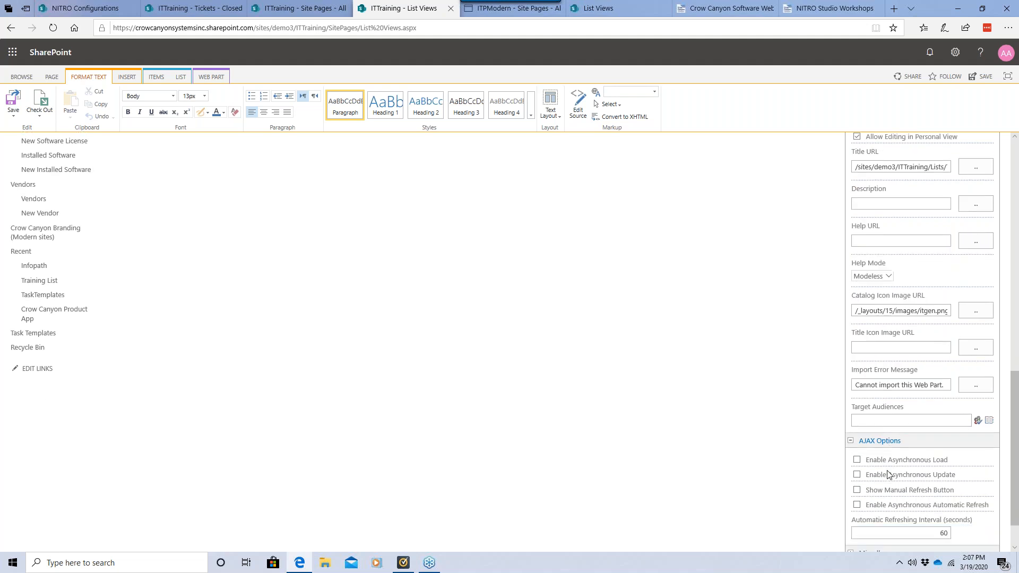
{"action": "left_click", "coordinate": [850, 505]}
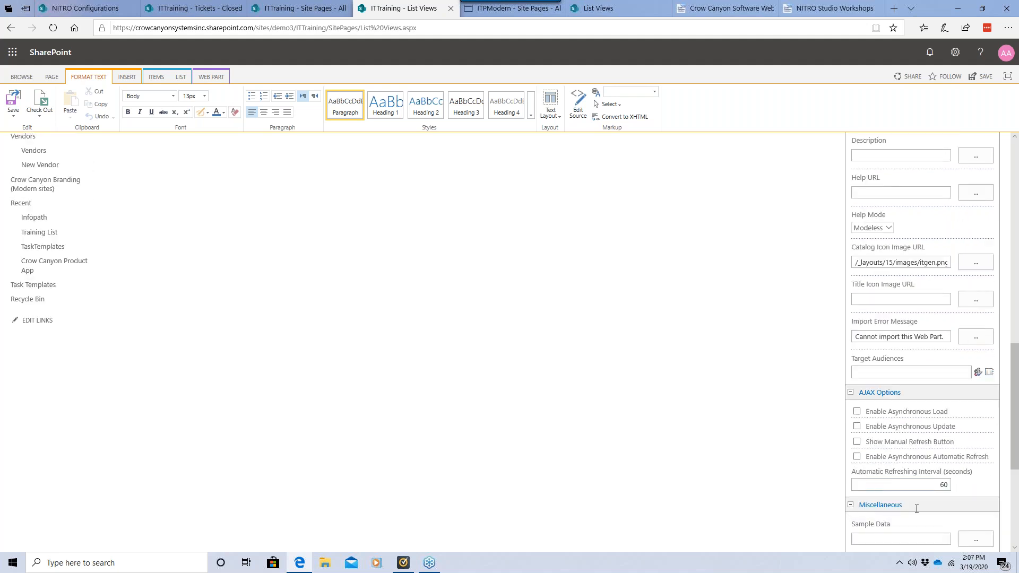
Step: Review the web part's remaining Miscellaneous settings, accept its properties and save the List Views page
{"action": "scroll", "coordinate": [924, 500], "scroll_direction": "down", "scroll_amount": 4}
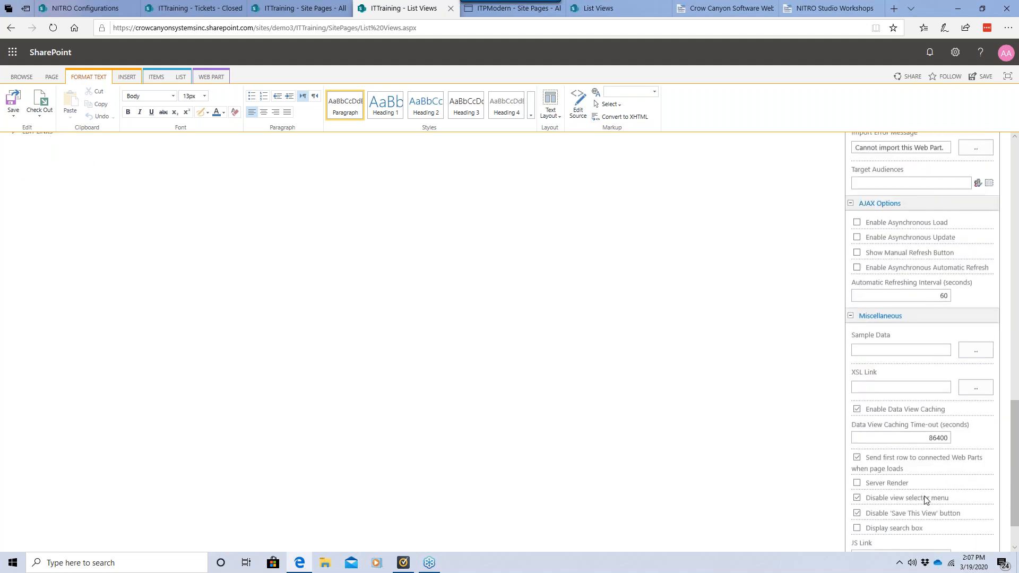
{"action": "scroll", "coordinate": [924, 500], "scroll_direction": "down", "scroll_amount": 1}
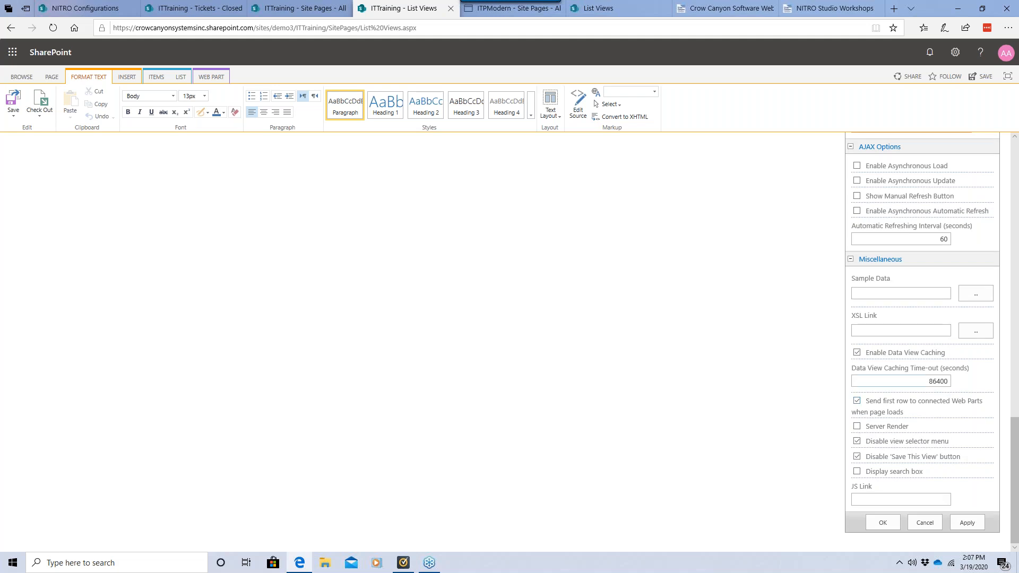
{"action": "scroll", "coordinate": [922, 423], "scroll_direction": "up", "scroll_amount": 7}
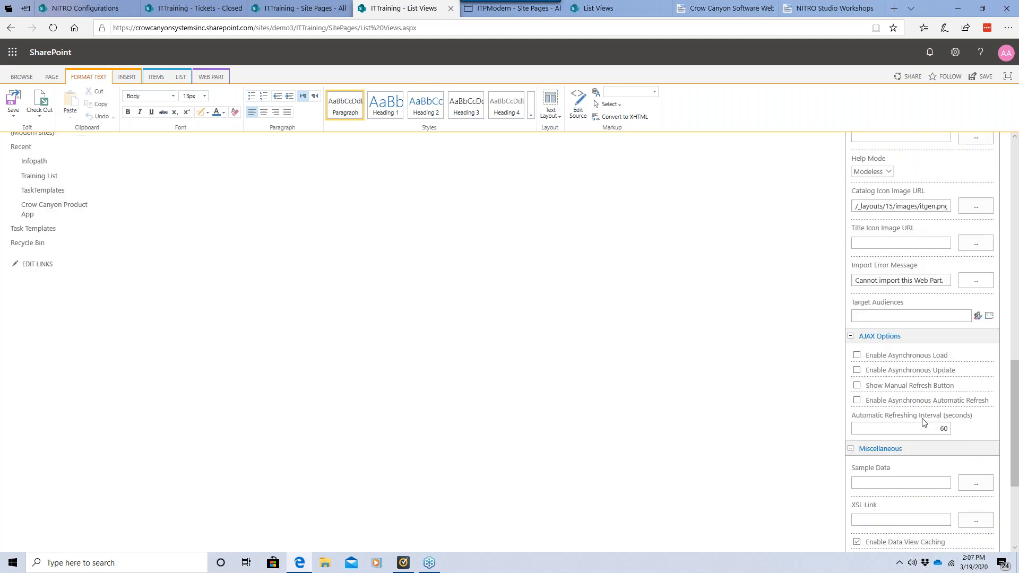
{"action": "scroll", "coordinate": [924, 423], "scroll_direction": "up", "scroll_amount": 12}
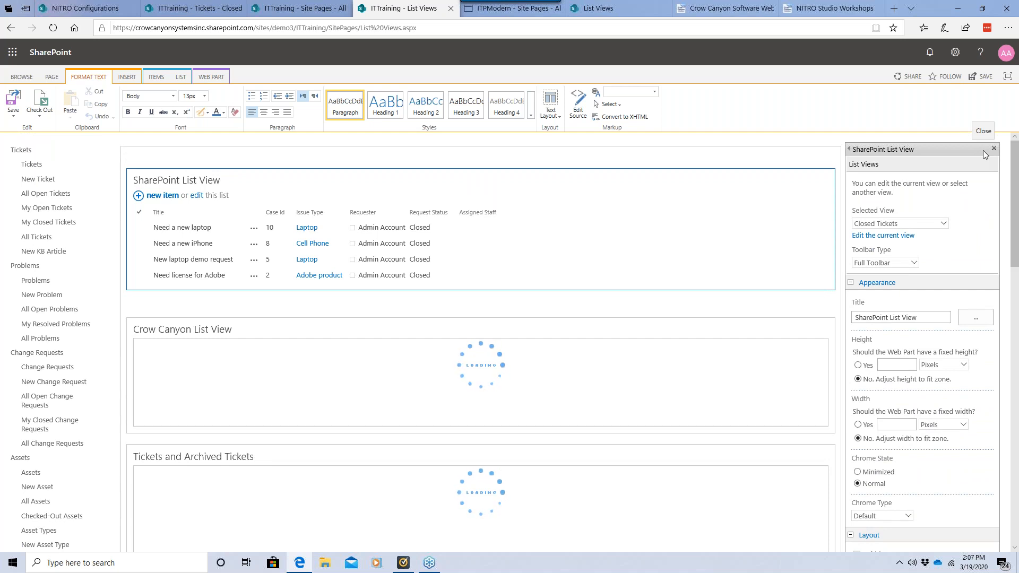
{"action": "scroll", "coordinate": [899, 391], "scroll_direction": "down", "scroll_amount": 4}
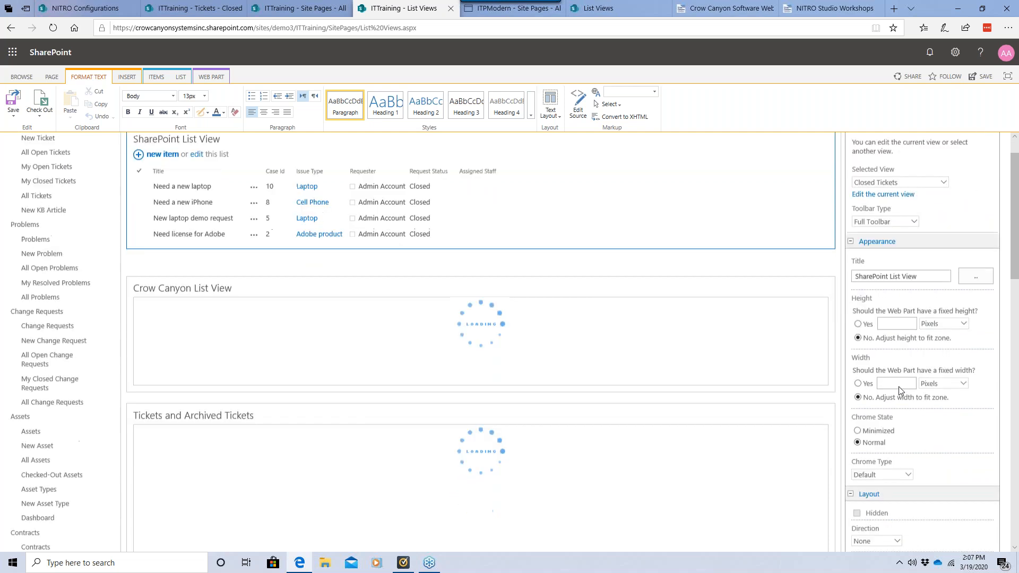
{"action": "scroll", "coordinate": [899, 391], "scroll_direction": "down", "scroll_amount": 15}
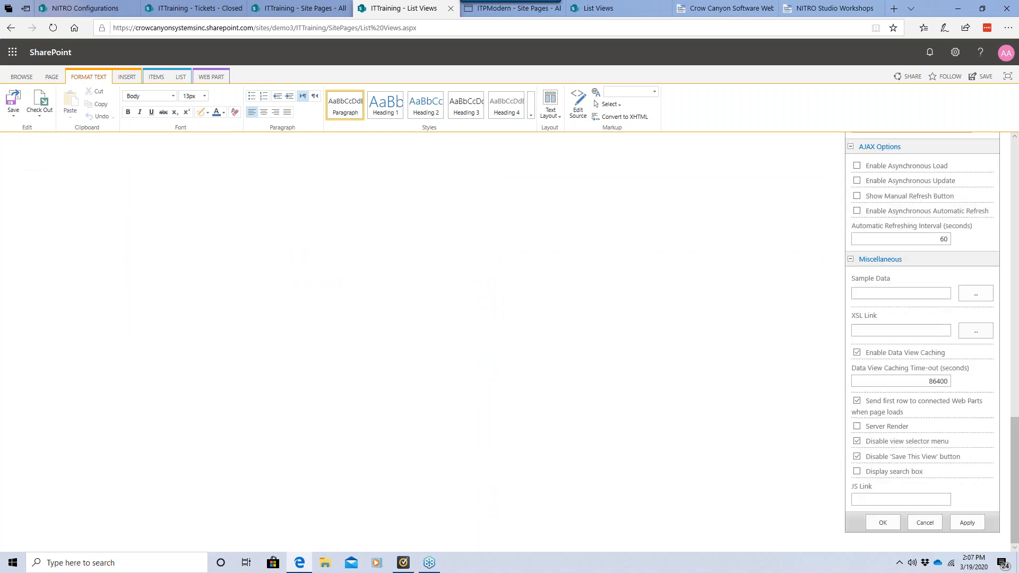
{"action": "left_click", "coordinate": [884, 524]}
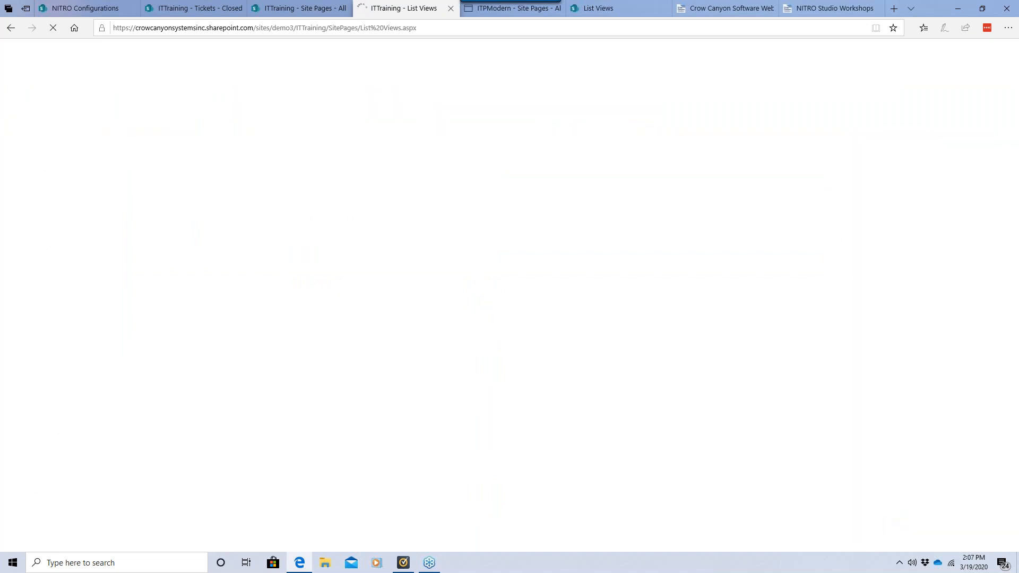
{"action": "left_click", "coordinate": [13, 110]}
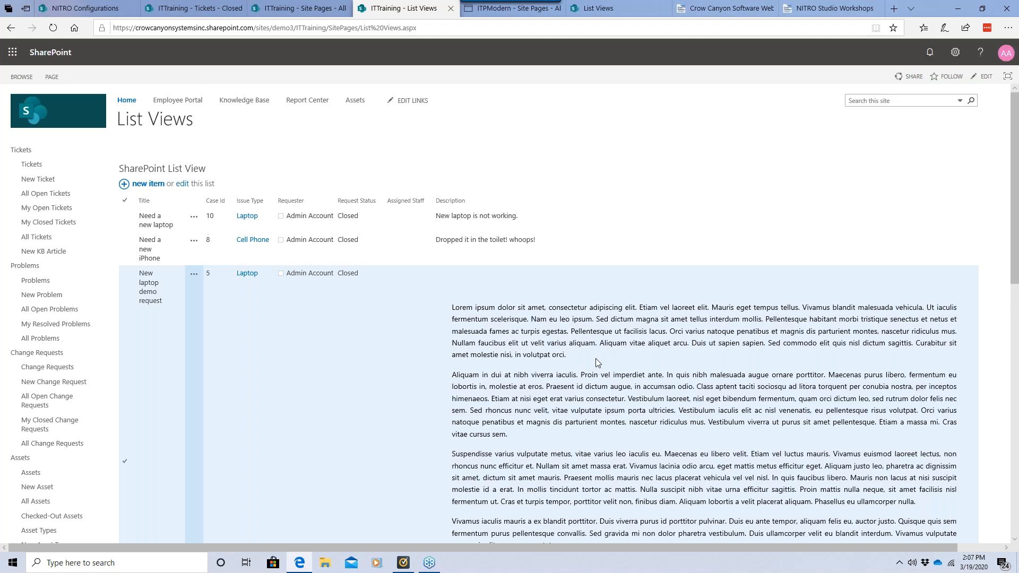
Step: Examine how the SharePoint List View lays out the closed tickets' long Description text
{"action": "scroll", "coordinate": [596, 366], "scroll_direction": "down", "scroll_amount": 3}
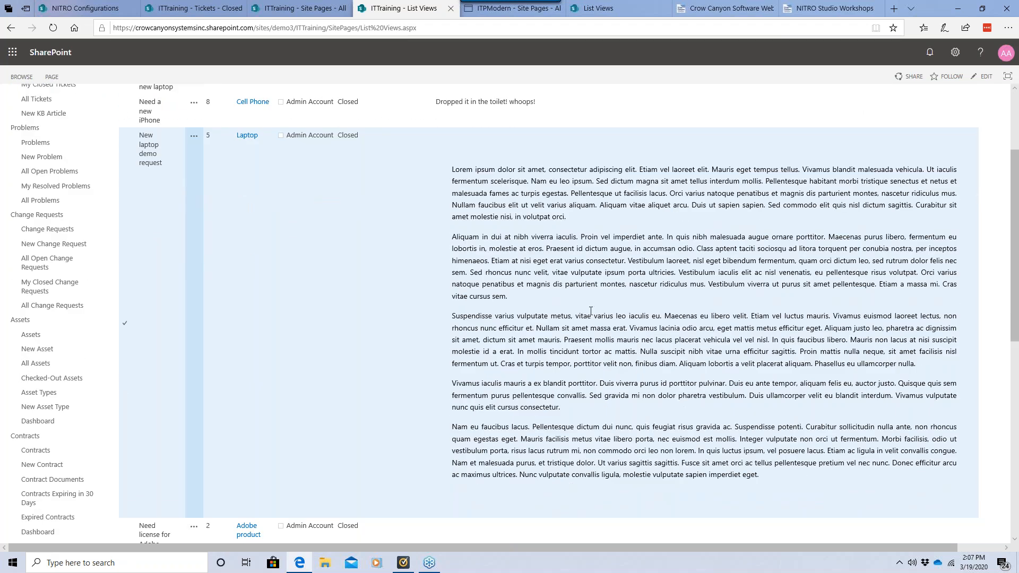
{"action": "scroll", "coordinate": [591, 311], "scroll_direction": "up", "scroll_amount": 3}
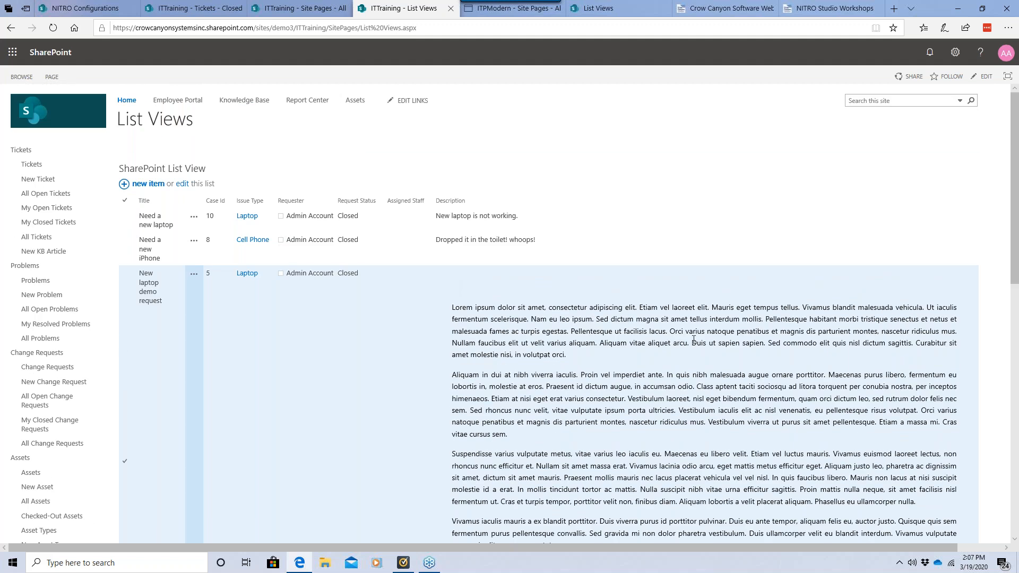
{"action": "scroll", "coordinate": [693, 339], "scroll_direction": "down", "scroll_amount": 2}
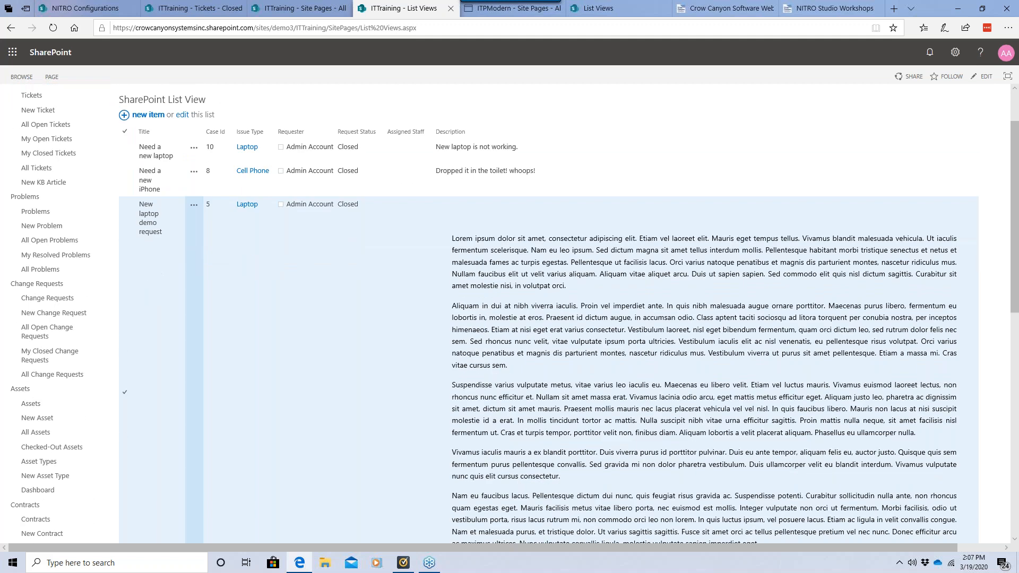
{"action": "scroll", "coordinate": [690, 318], "scroll_direction": "down", "scroll_amount": 3}
{"action": "scroll", "coordinate": [690, 318], "scroll_direction": "up", "scroll_amount": 3}
{"action": "scroll", "coordinate": [601, 260], "scroll_direction": "down", "scroll_amount": 5}
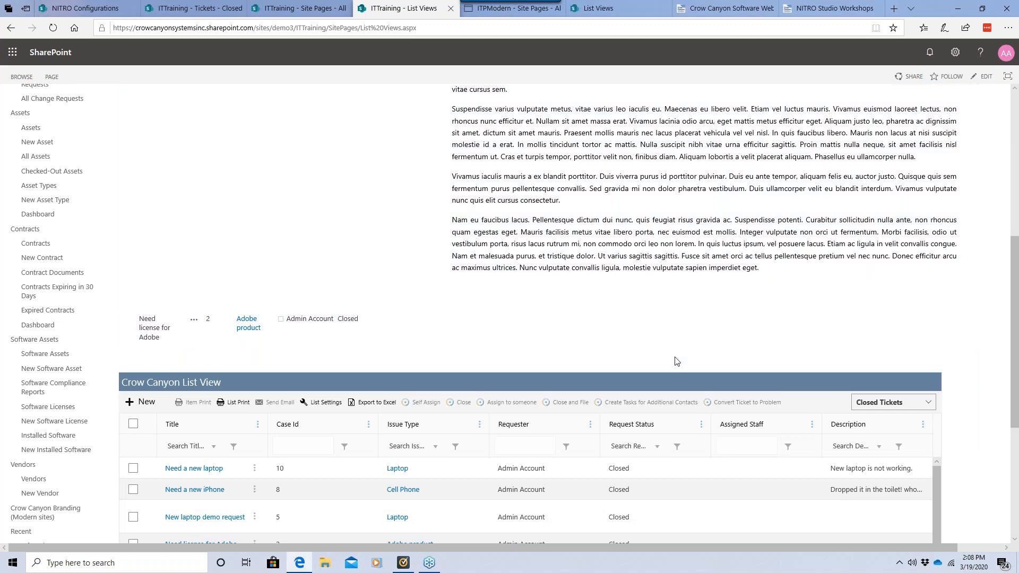
Step: View the New laptop demo request ticket from the Crow Canyon List View and close its form
{"action": "scroll", "coordinate": [676, 356], "scroll_direction": "down", "scroll_amount": 1}
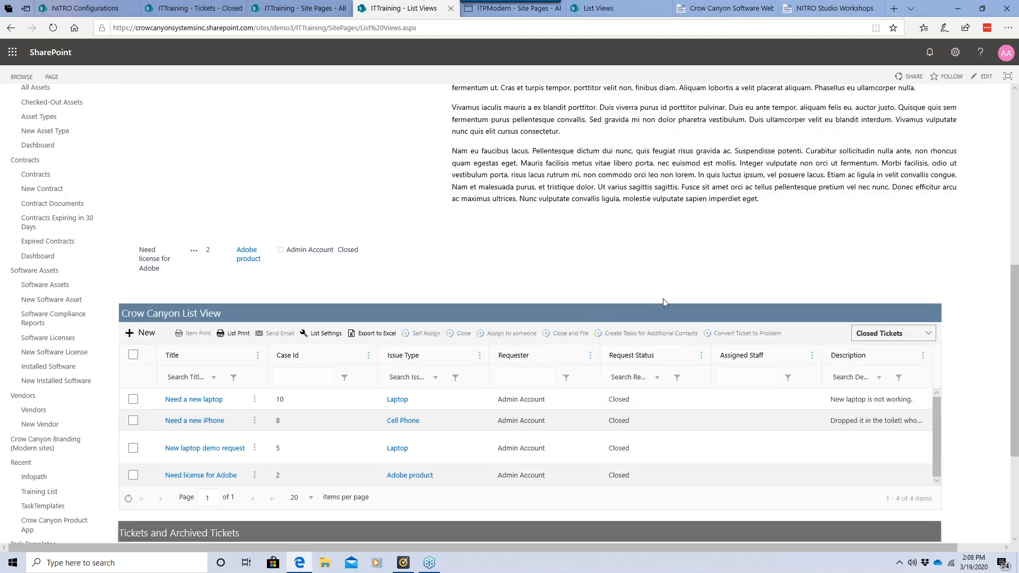
{"action": "scroll", "coordinate": [664, 298], "scroll_direction": "down", "scroll_amount": 1}
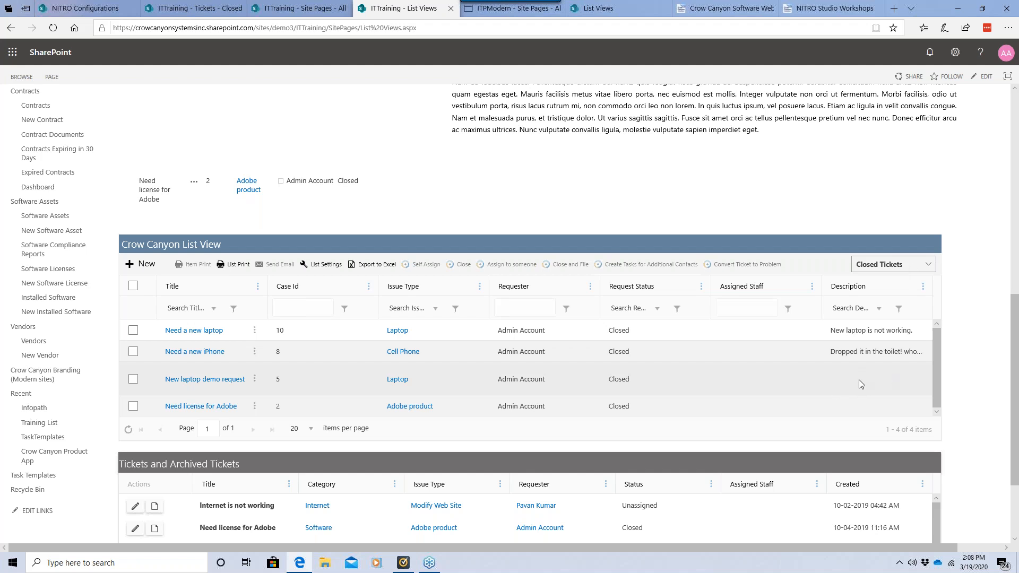
{"action": "left_click", "coordinate": [229, 380]}
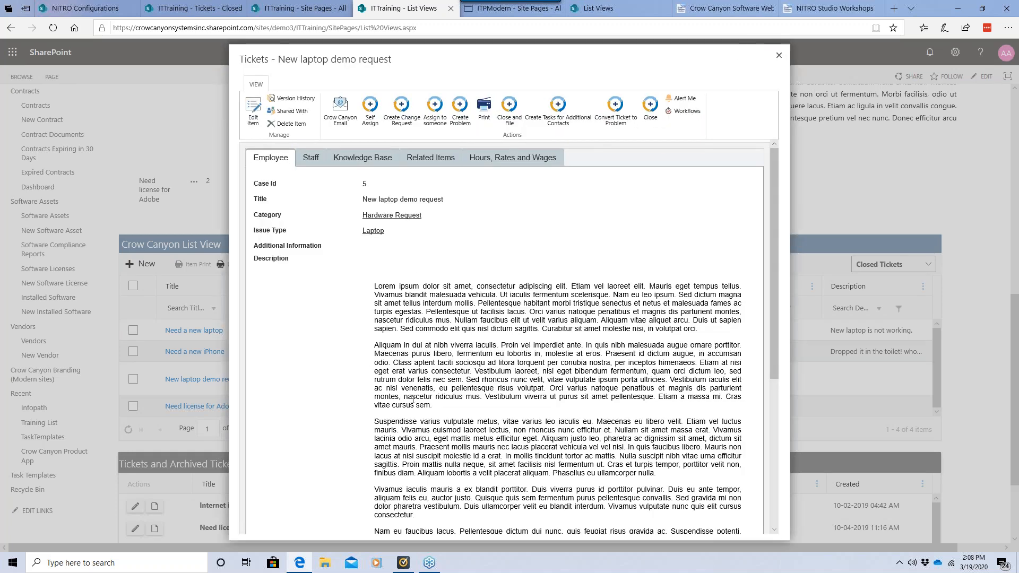
{"action": "left_click", "coordinate": [780, 57]}
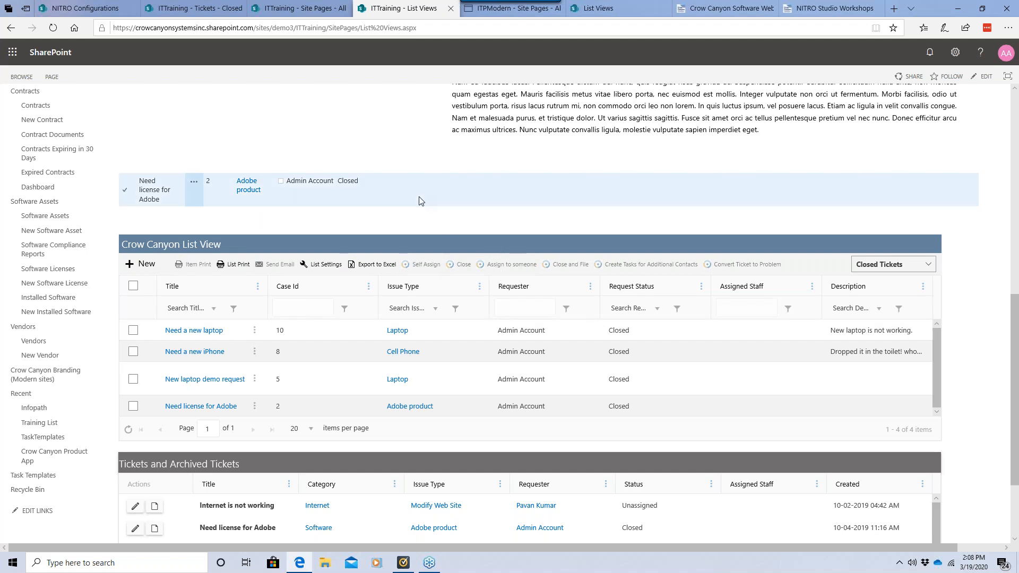
Step: Select the Need a new laptop ticket in the SharePoint List View and examine its list and item commands
{"action": "scroll", "coordinate": [450, 230], "scroll_direction": "up", "scroll_amount": 10}
{"action": "left_click", "coordinate": [125, 220]}
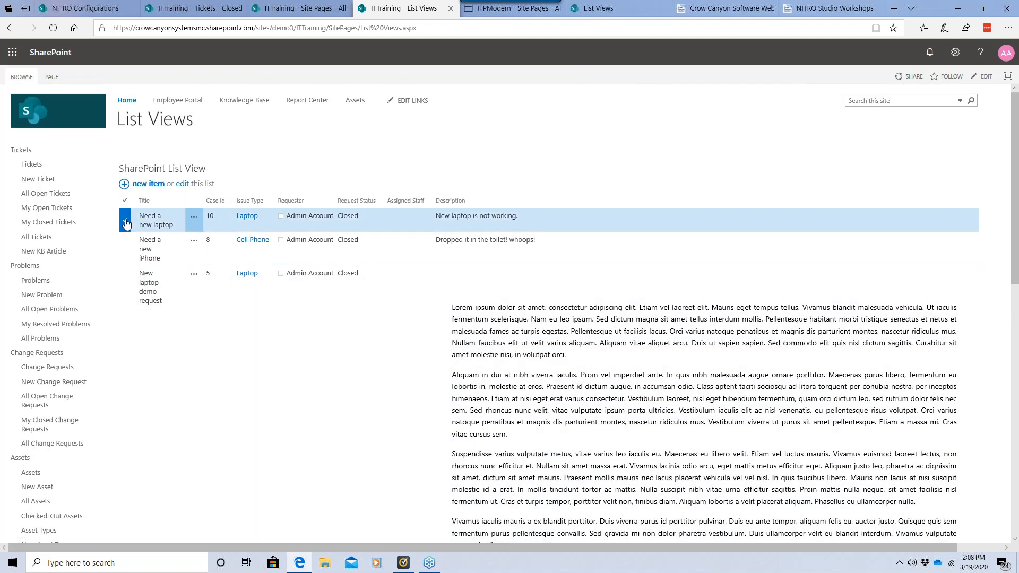
{"action": "left_click", "coordinate": [103, 77]}
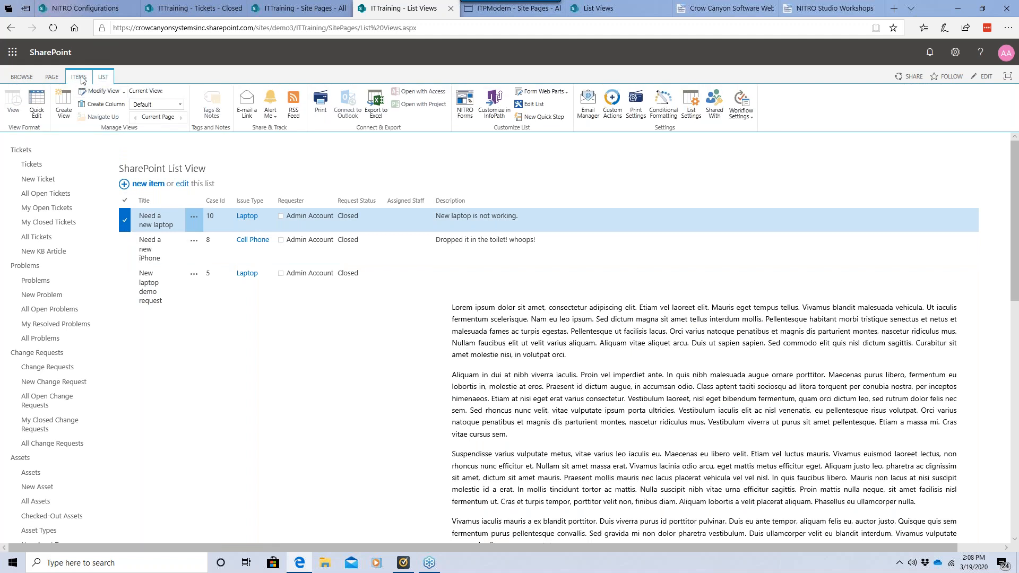
{"action": "left_click", "coordinate": [78, 77]}
{"action": "scroll", "coordinate": [361, 313], "scroll_direction": "down", "scroll_amount": 7}
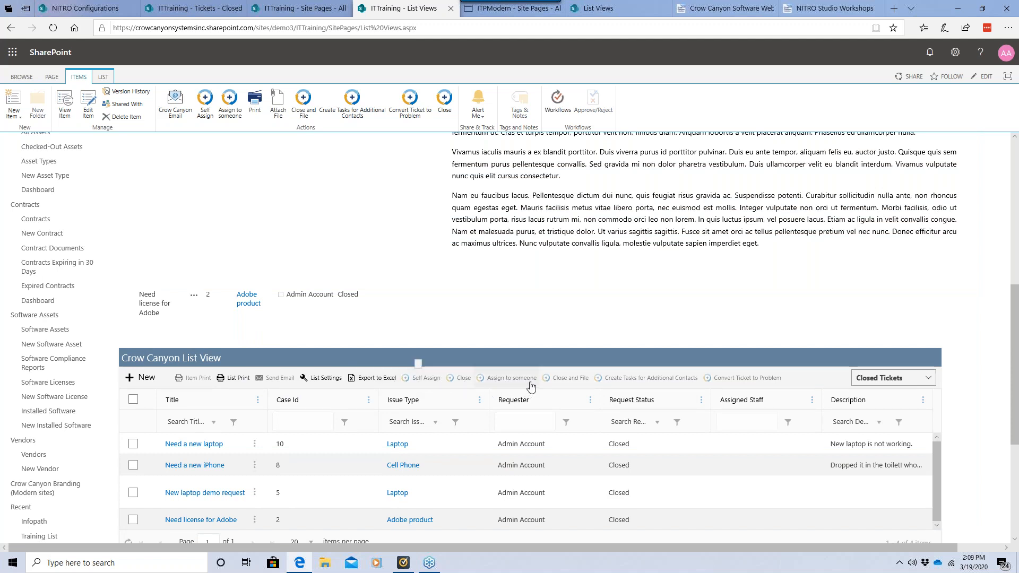
{"action": "scroll", "coordinate": [208, 228], "scroll_direction": "up", "scroll_amount": 7}
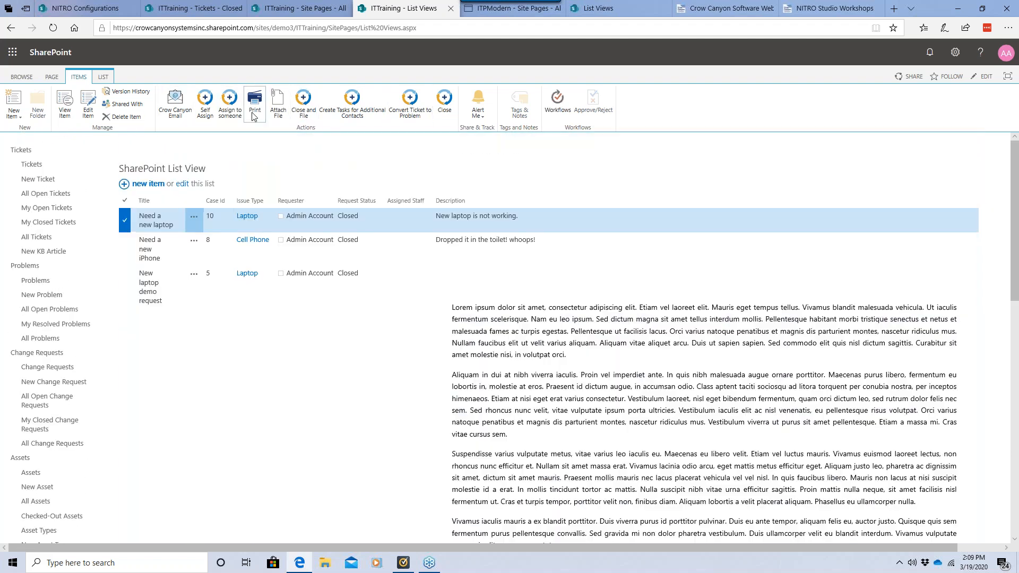
Step: Compare the SharePoint List View's list and item commands with the actions offered directly on the Crow Canyon List View
{"action": "left_click", "coordinate": [103, 77]}
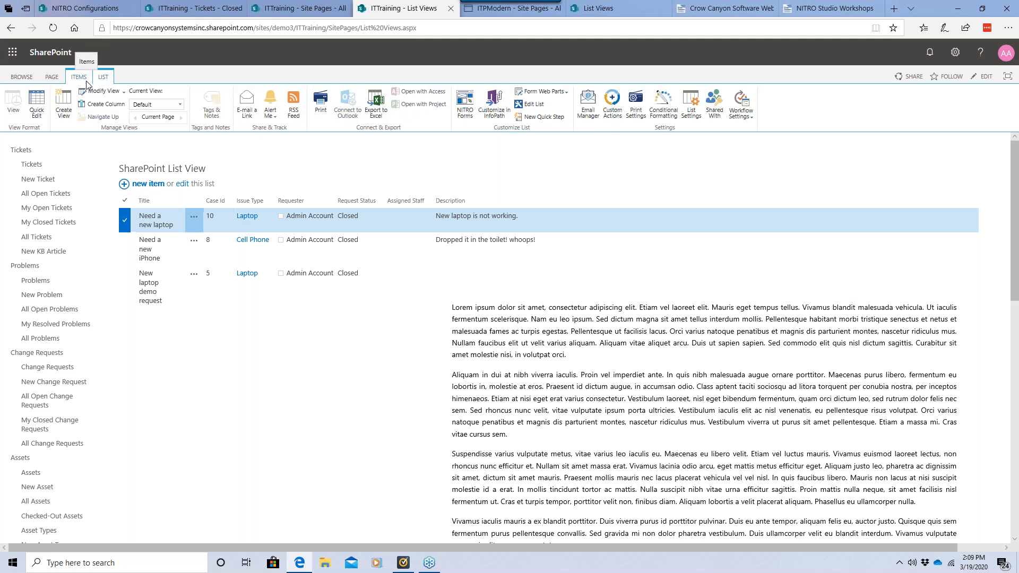
{"action": "scroll", "coordinate": [213, 334], "scroll_direction": "down", "scroll_amount": 1}
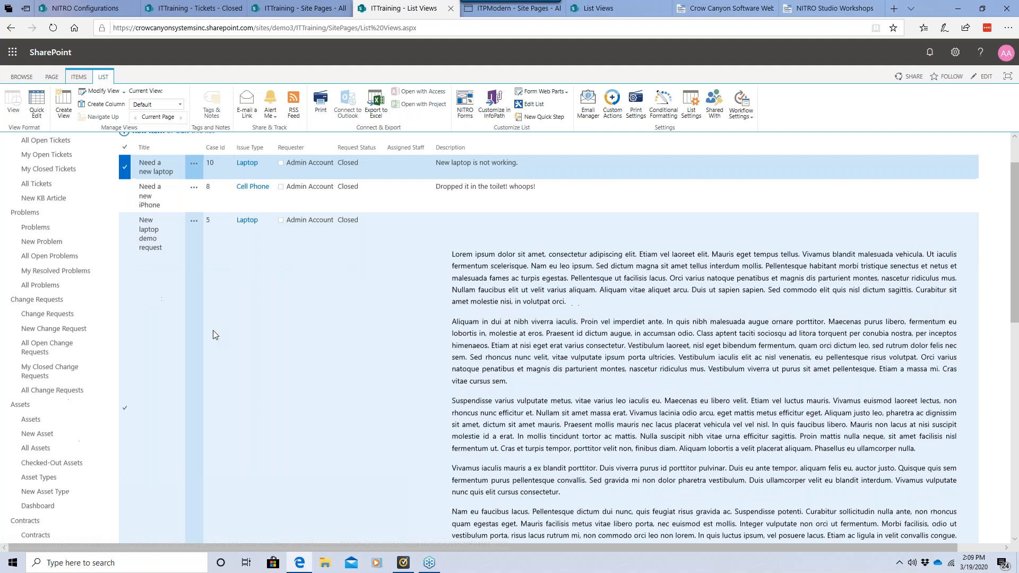
{"action": "scroll", "coordinate": [214, 334], "scroll_direction": "up", "scroll_amount": 1}
{"action": "left_click", "coordinate": [78, 77]}
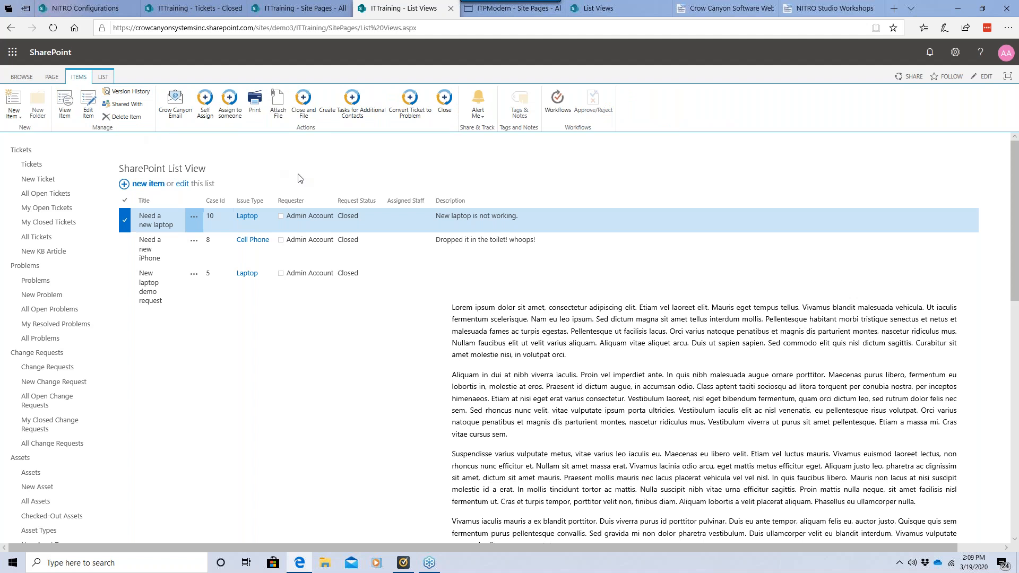
{"action": "scroll", "coordinate": [458, 395], "scroll_direction": "down", "scroll_amount": 1}
{"action": "scroll", "coordinate": [451, 384], "scroll_direction": "down", "scroll_amount": 6}
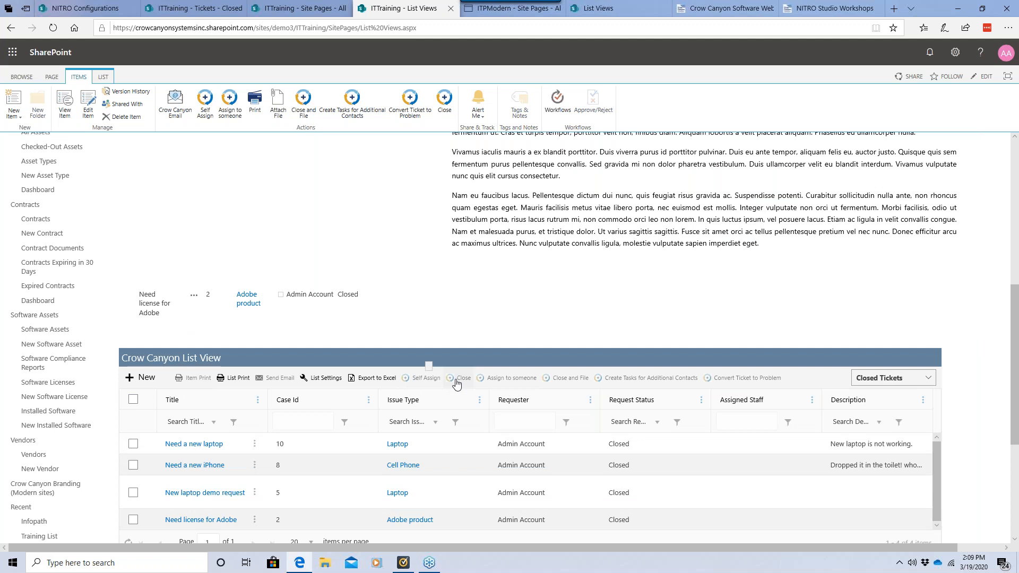
{"action": "scroll", "coordinate": [350, 281], "scroll_direction": "up", "scroll_amount": 3}
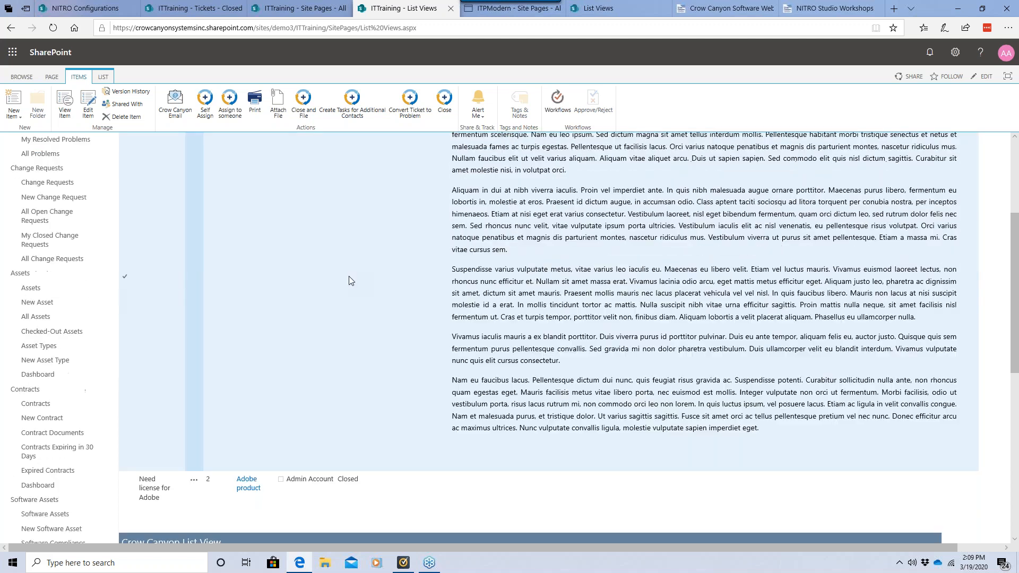
{"action": "scroll", "coordinate": [350, 281], "scroll_direction": "down", "scroll_amount": 3}
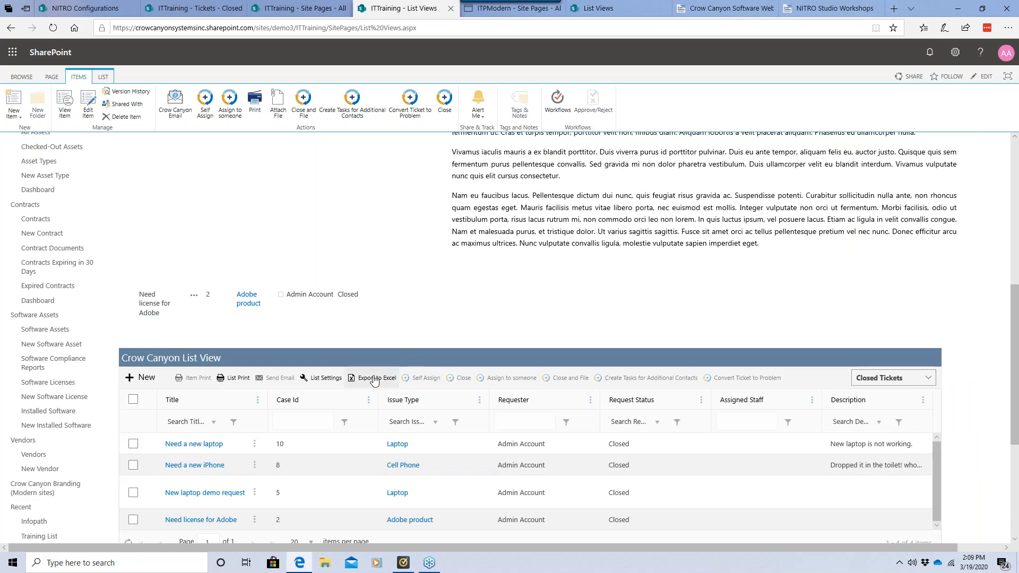
{"action": "scroll", "coordinate": [404, 305], "scroll_direction": "up", "scroll_amount": 3}
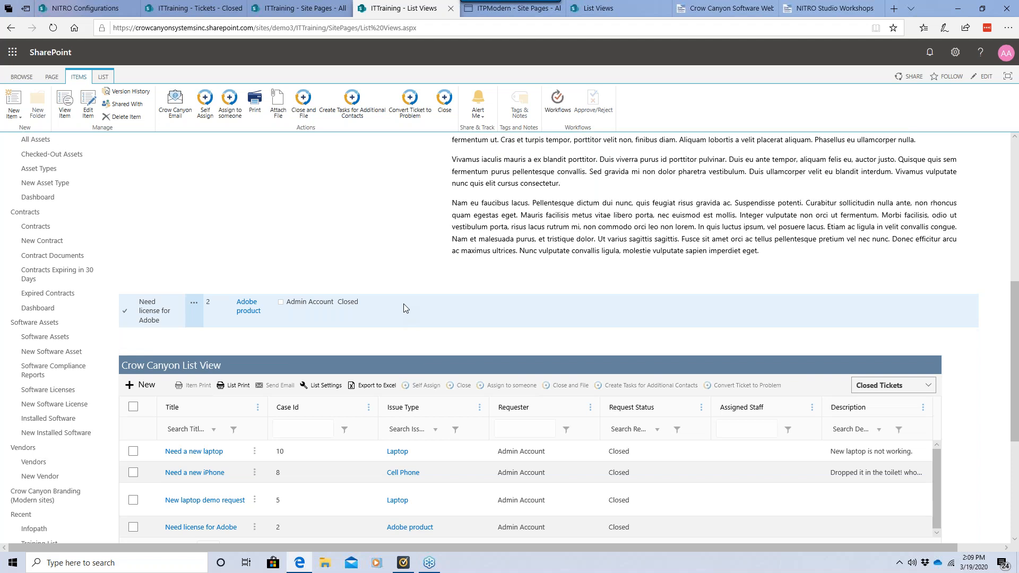
{"action": "scroll", "coordinate": [405, 308], "scroll_direction": "up", "scroll_amount": 4}
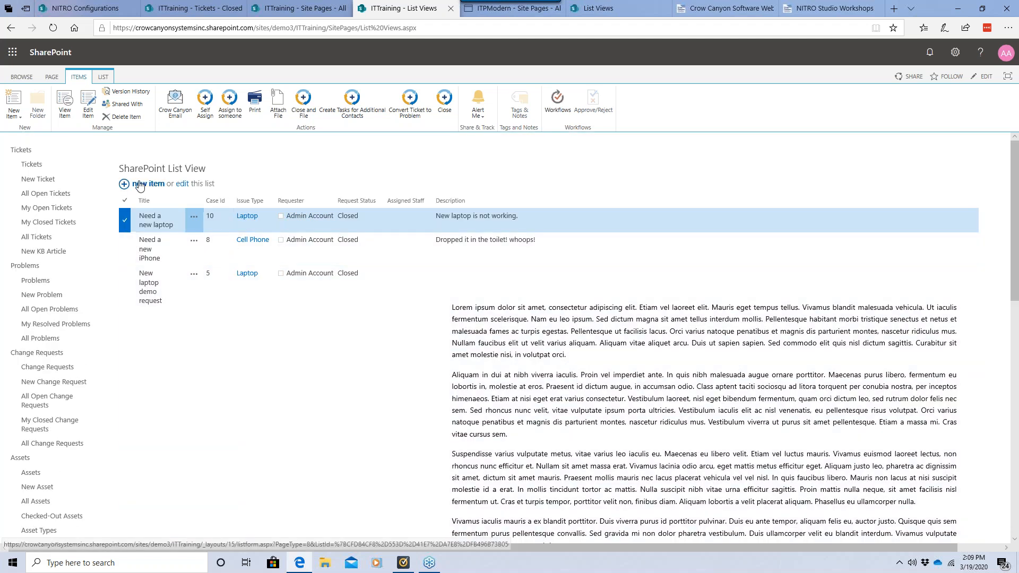
Step: Start exporting the SharePoint List View to Excel, accept the site's message and cancel the query.iqy download
{"action": "left_click", "coordinate": [103, 77]}
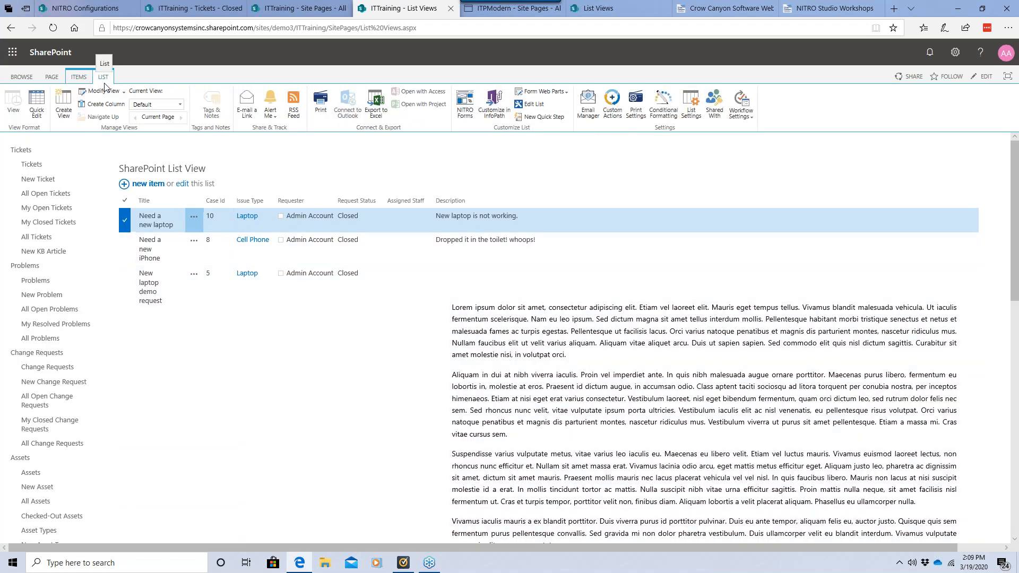
{"action": "left_click", "coordinate": [378, 114]}
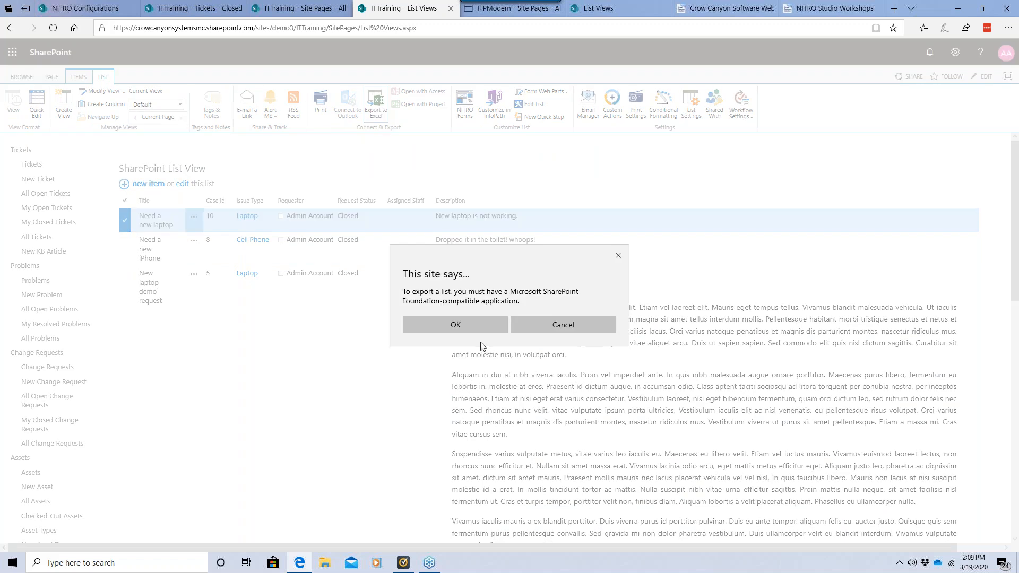
{"action": "left_click", "coordinate": [482, 326]}
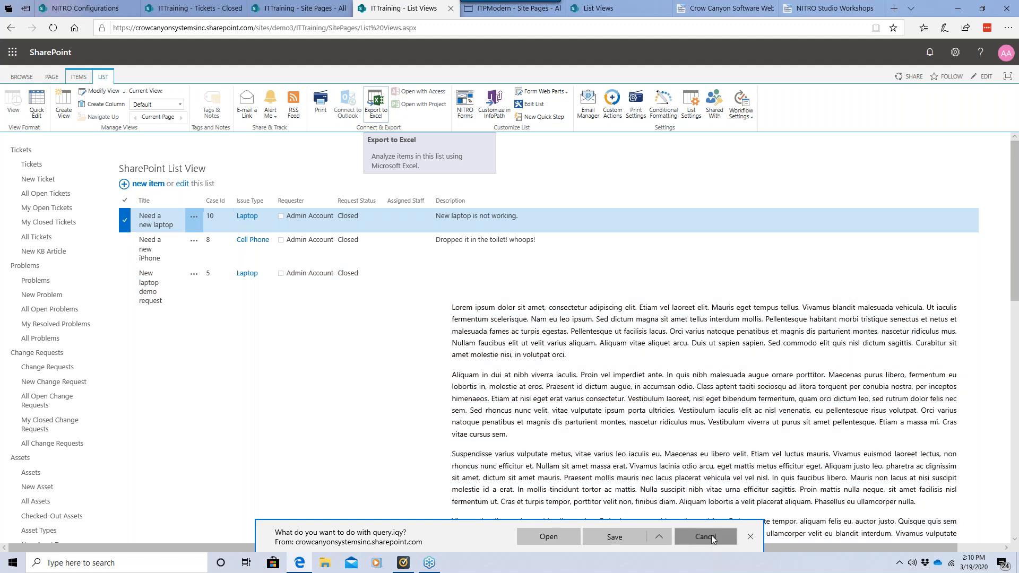
{"action": "left_click", "coordinate": [706, 536]}
Step: Start exporting the Crow Canyon List View to Excel and cancel the Closed Tickets.xlsx download
{"action": "scroll", "coordinate": [558, 455], "scroll_direction": "down", "scroll_amount": 3}
{"action": "scroll", "coordinate": [558, 455], "scroll_direction": "down", "scroll_amount": 3}
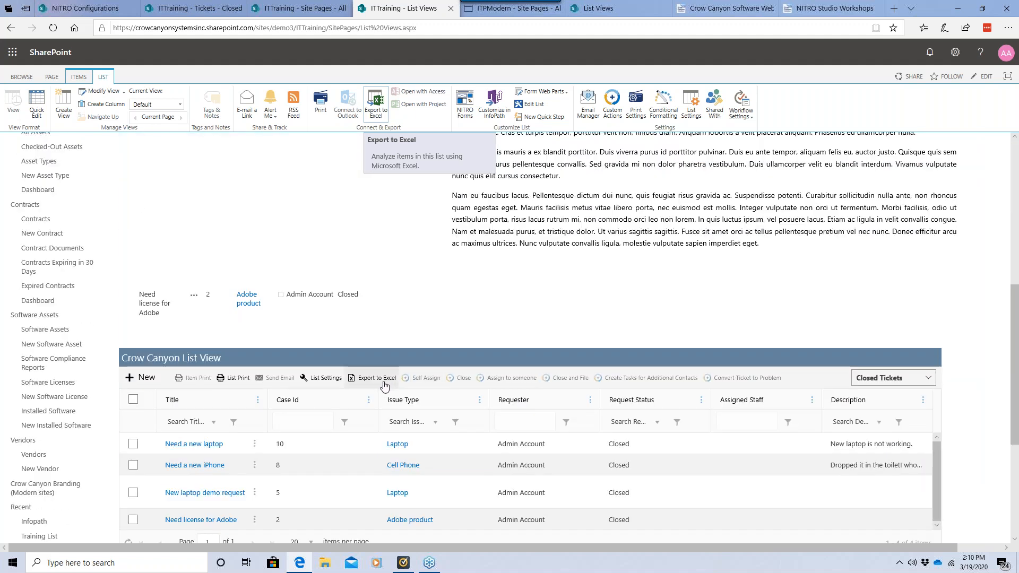
{"action": "left_click", "coordinate": [378, 378]}
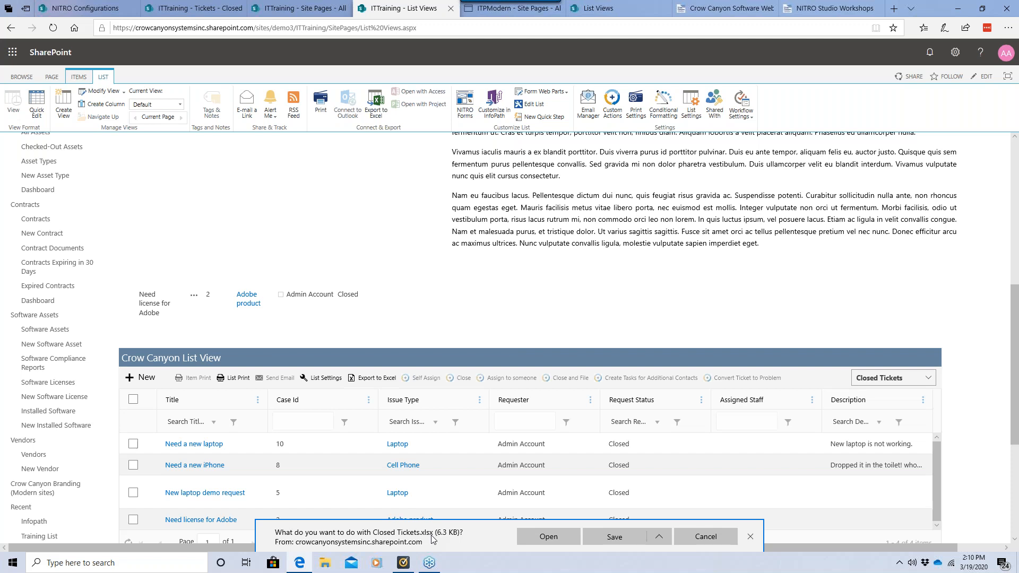
{"action": "left_click", "coordinate": [692, 538]}
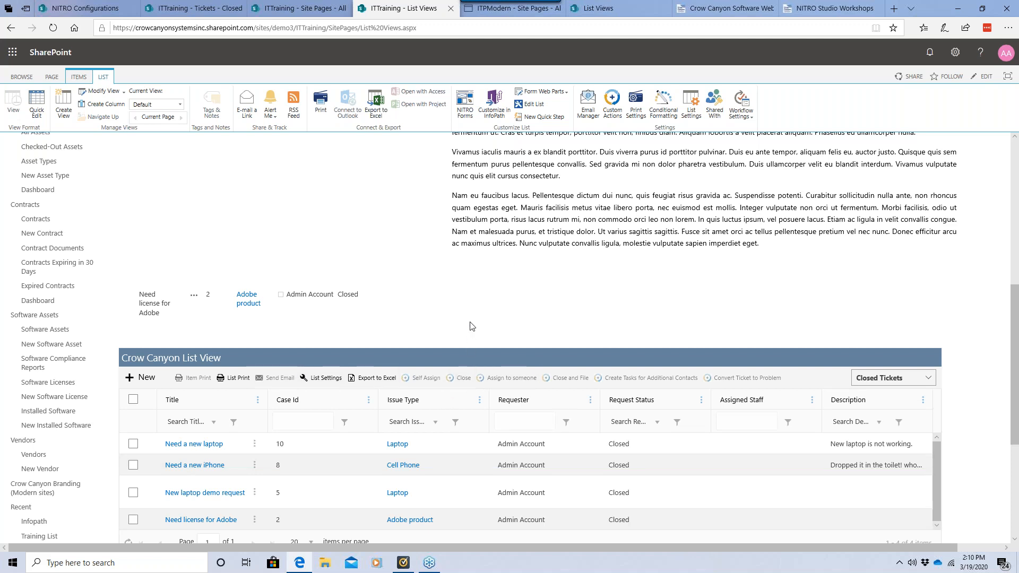
{"action": "scroll", "coordinate": [471, 326], "scroll_direction": "down", "scroll_amount": 2}
{"action": "scroll", "coordinate": [472, 326], "scroll_direction": "up", "scroll_amount": 2}
{"action": "left_click", "coordinate": [417, 311]}
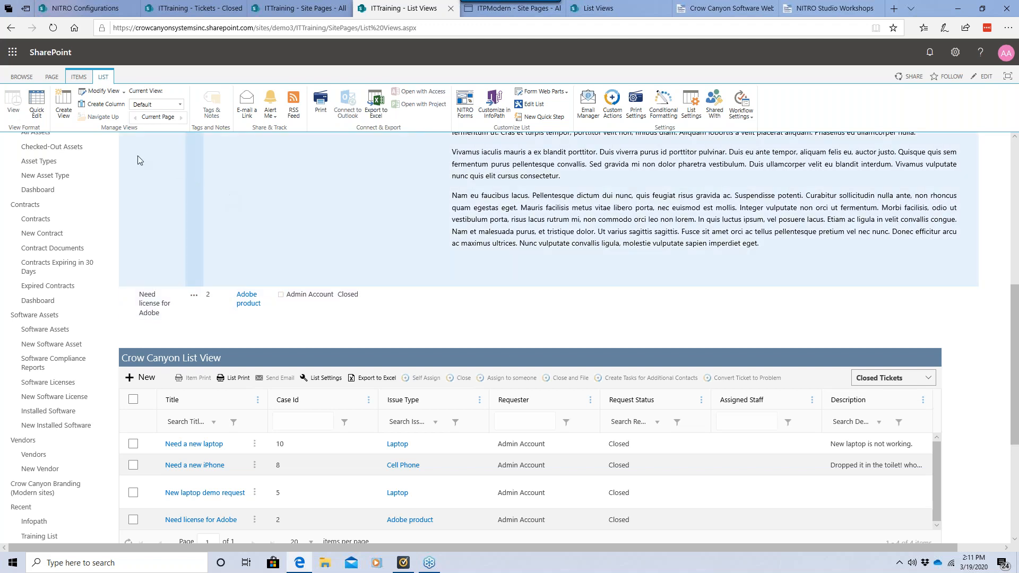
Step: Go to the Crow Canyon List View application through the site settings and open the Crow Canyon List View definition for editing
{"action": "left_click", "coordinate": [87, 12]}
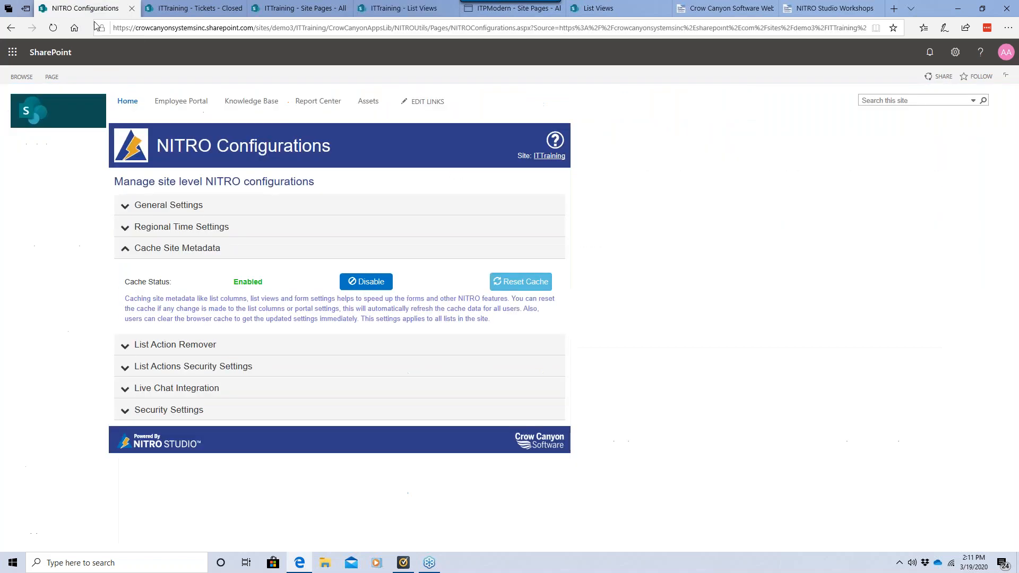
{"action": "left_click", "coordinate": [11, 27]}
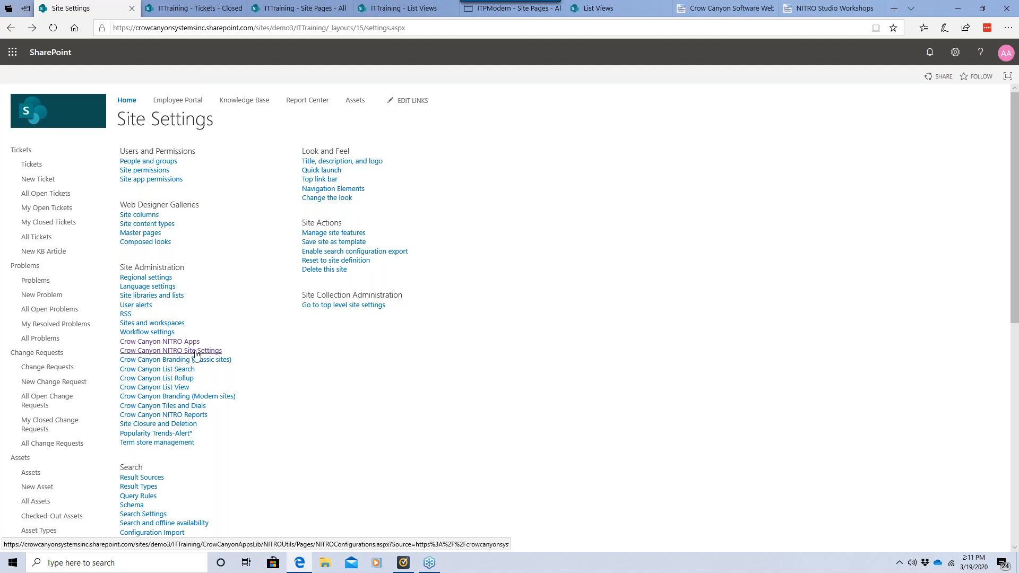
{"action": "left_click", "coordinate": [171, 390]}
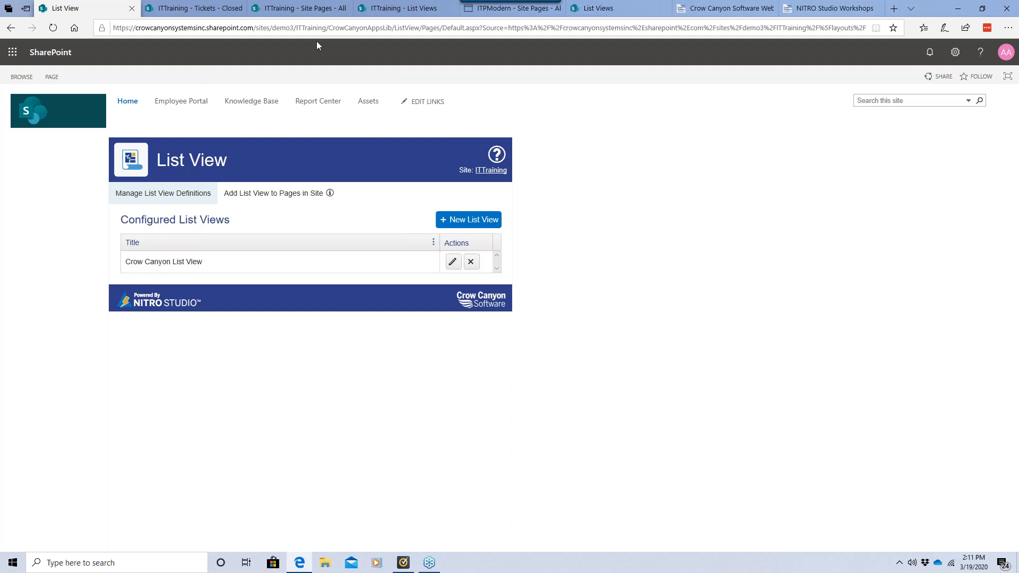
{"action": "left_click", "coordinate": [386, 9]}
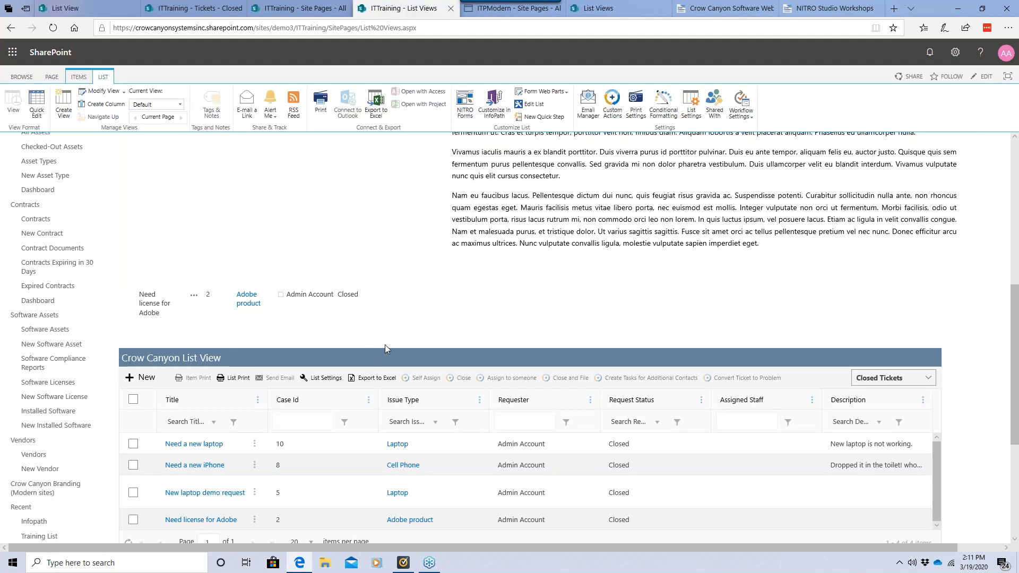
{"action": "scroll", "coordinate": [384, 345], "scroll_direction": "down", "scroll_amount": 2}
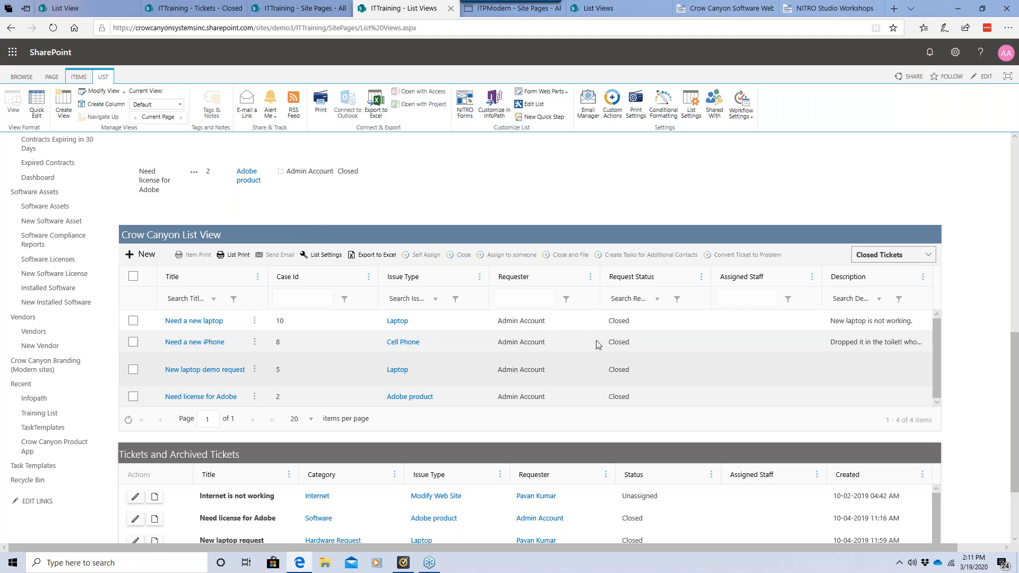
{"action": "left_click", "coordinate": [74, 11]}
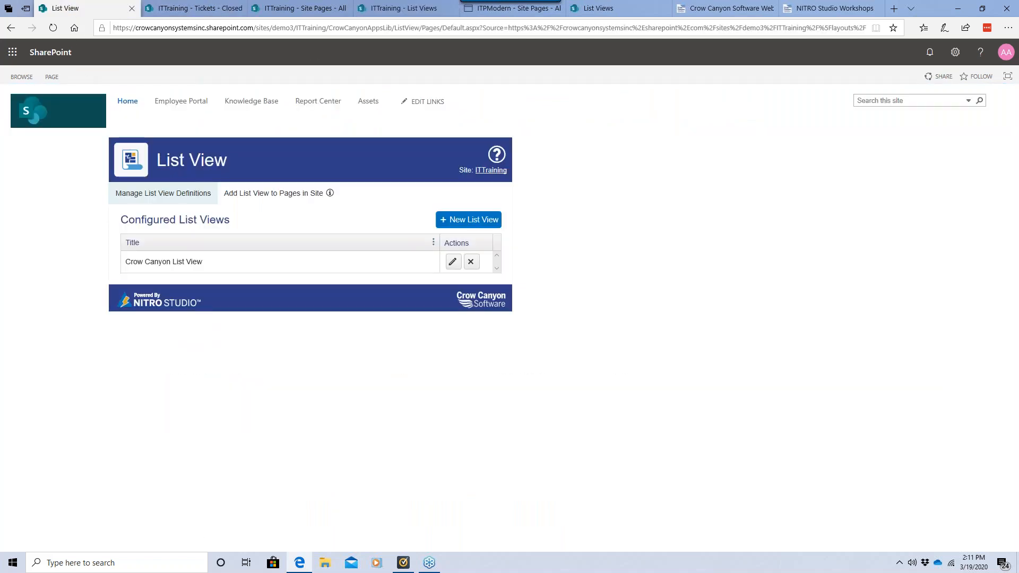
{"action": "left_click", "coordinate": [452, 262]}
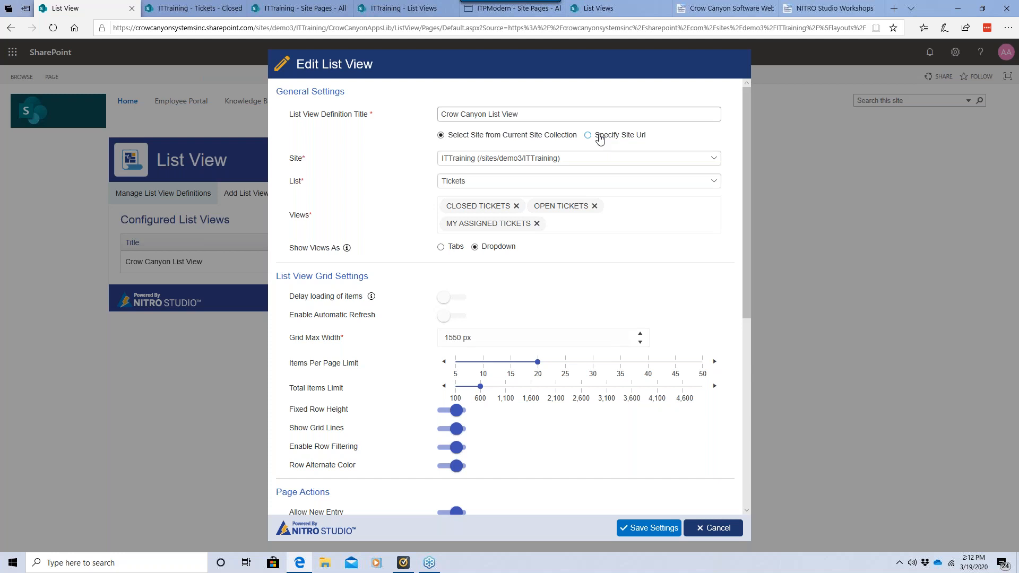
Step: Check the site URL option, return to selecting the site from the current site collection, and choose the Tickets list
{"action": "left_click", "coordinate": [600, 137]}
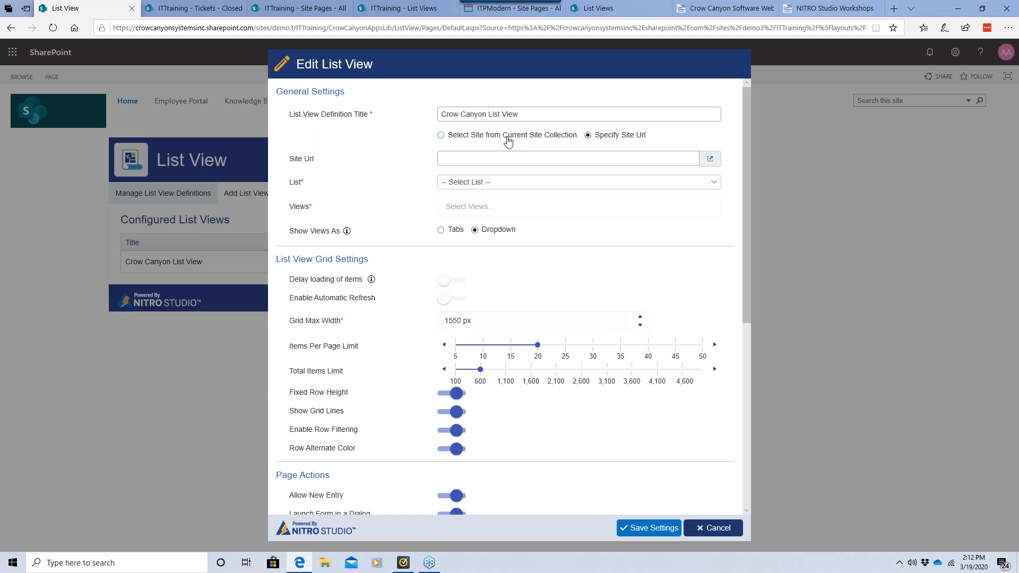
{"action": "left_click", "coordinate": [508, 140]}
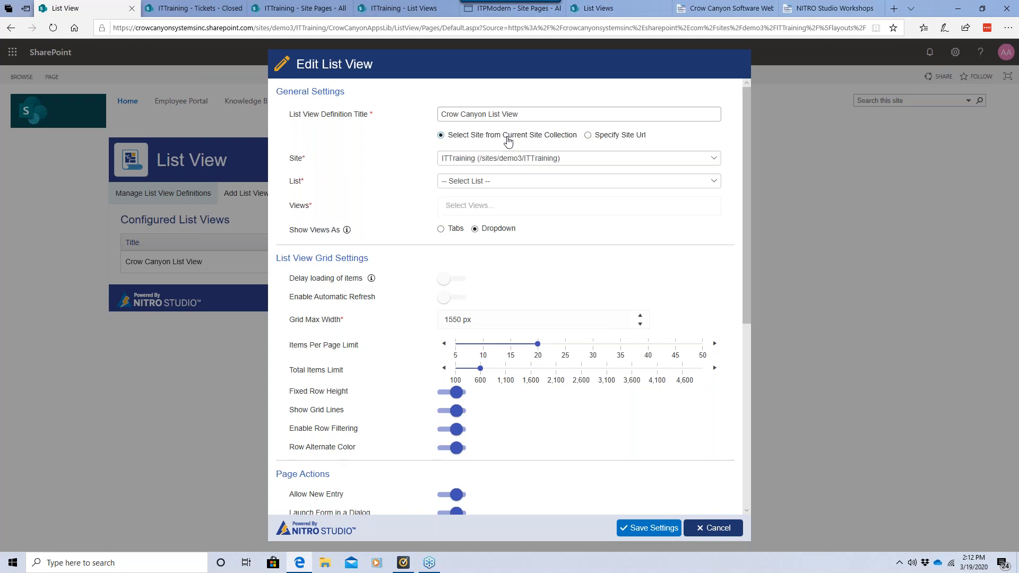
{"action": "left_click", "coordinate": [484, 181]}
{"action": "scroll", "coordinate": [504, 419], "scroll_direction": "down", "scroll_amount": 5}
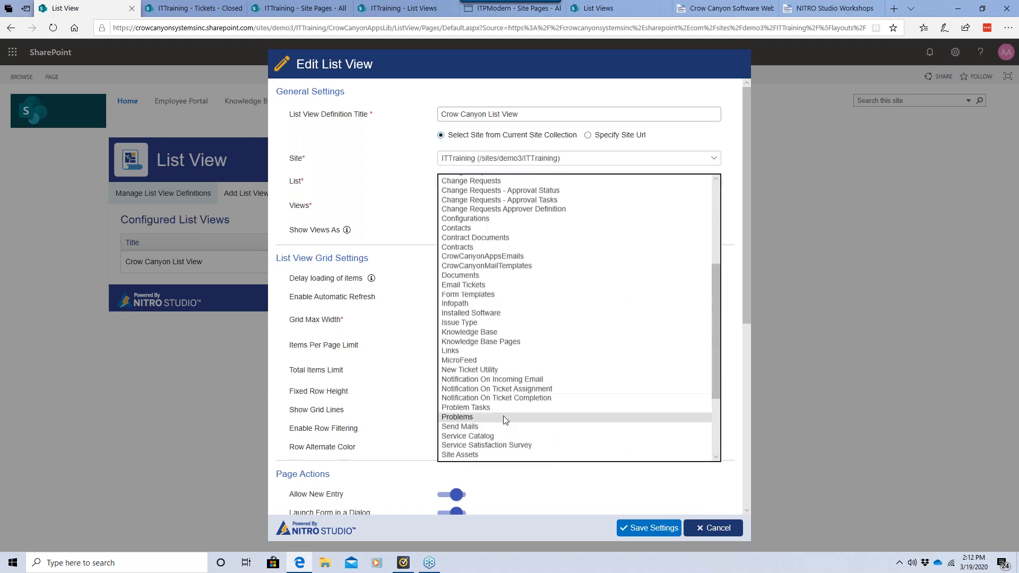
{"action": "scroll", "coordinate": [505, 419], "scroll_direction": "down", "scroll_amount": 3}
{"action": "left_click", "coordinate": [504, 417]}
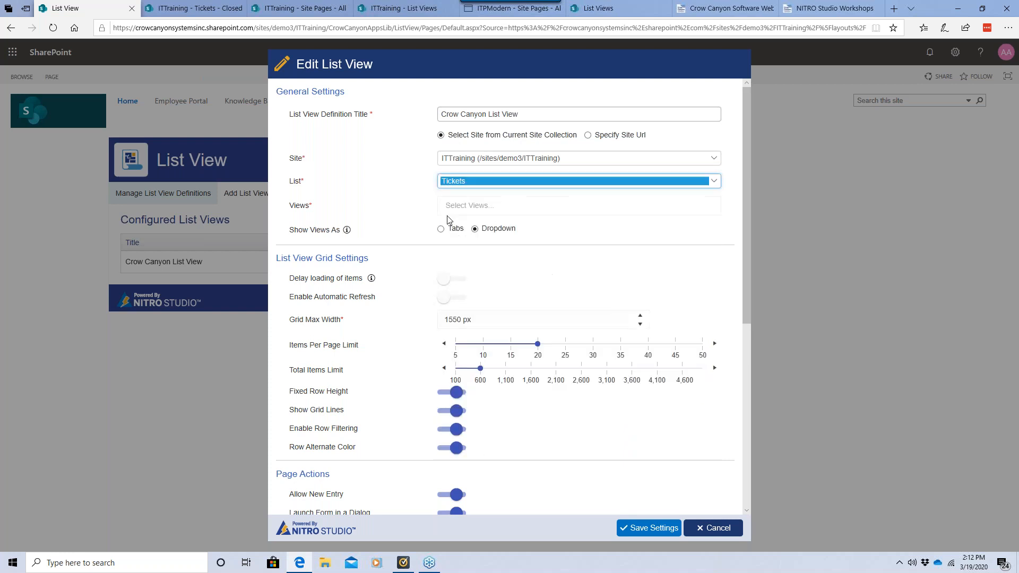
Step: Add the Closed Tickets, Open Tickets and My Assigned Tickets views to the list view definition
{"action": "left_click", "coordinate": [484, 205]}
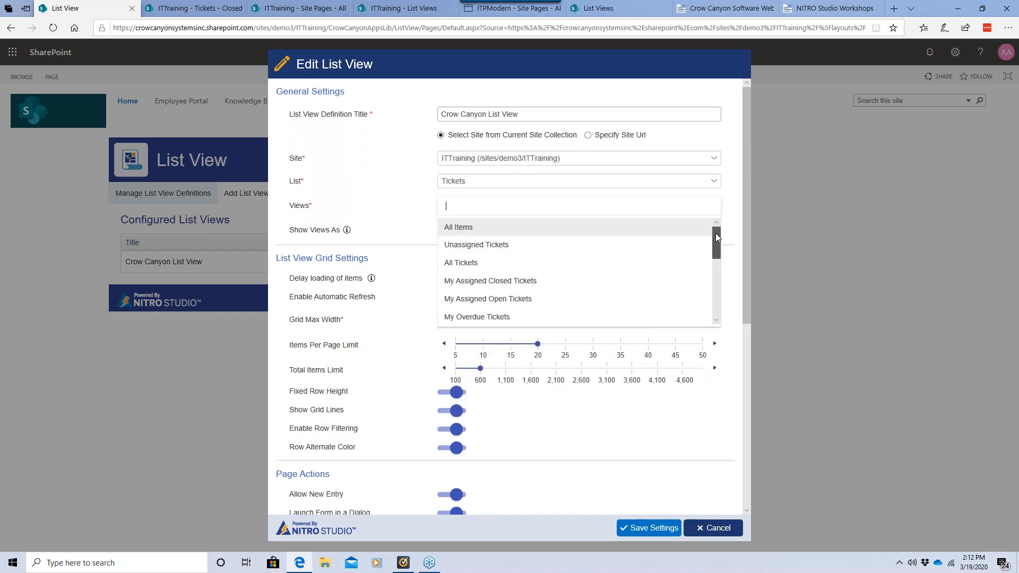
{"action": "scroll", "coordinate": [716, 238], "scroll_direction": "down", "scroll_amount": 5}
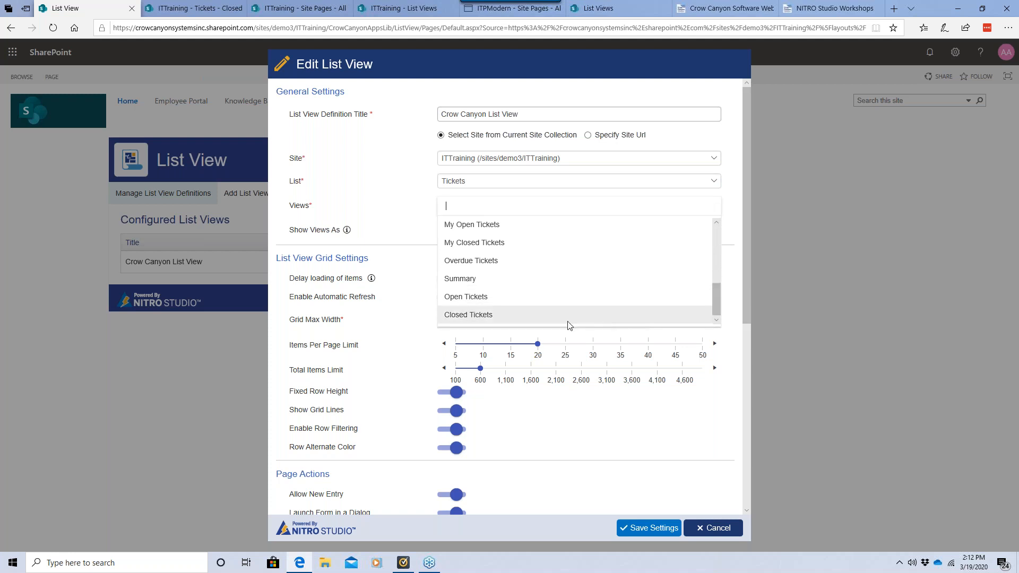
{"action": "left_click", "coordinate": [528, 317]}
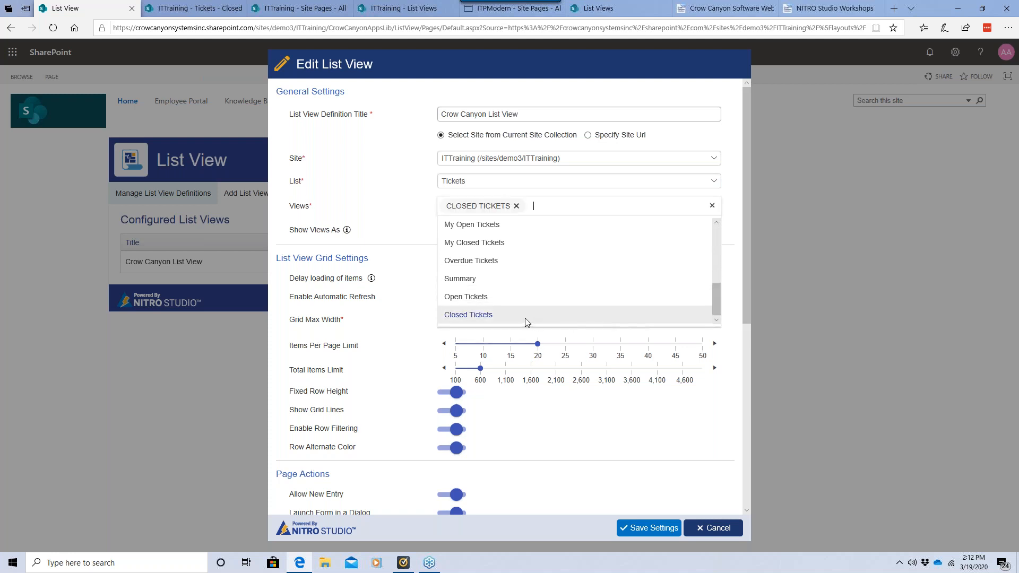
{"action": "left_click", "coordinate": [490, 298]}
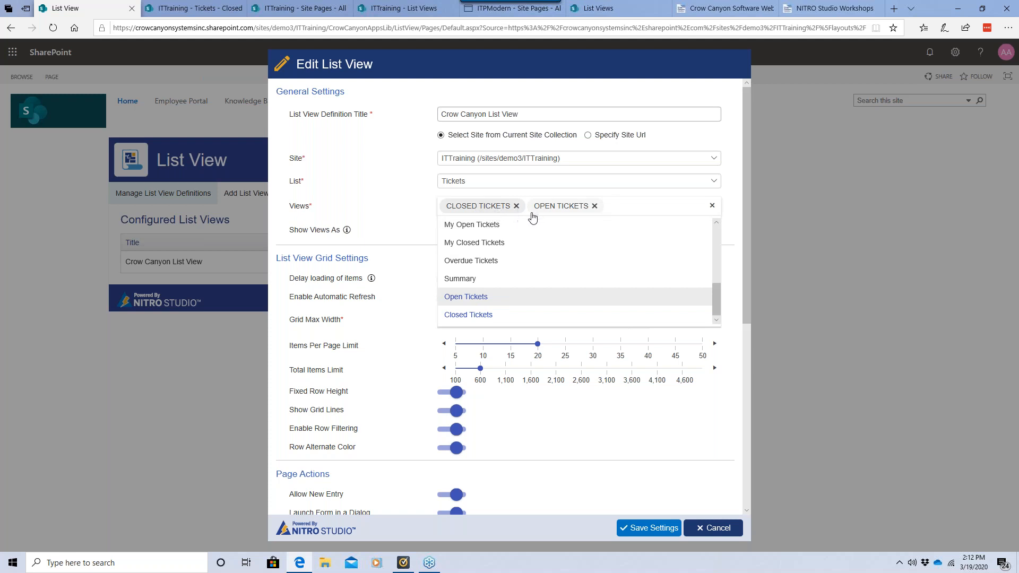
{"action": "scroll", "coordinate": [537, 279], "scroll_direction": "up", "scroll_amount": 2}
{"action": "scroll", "coordinate": [538, 280], "scroll_direction": "down", "scroll_amount": 1}
{"action": "left_click", "coordinate": [510, 252]}
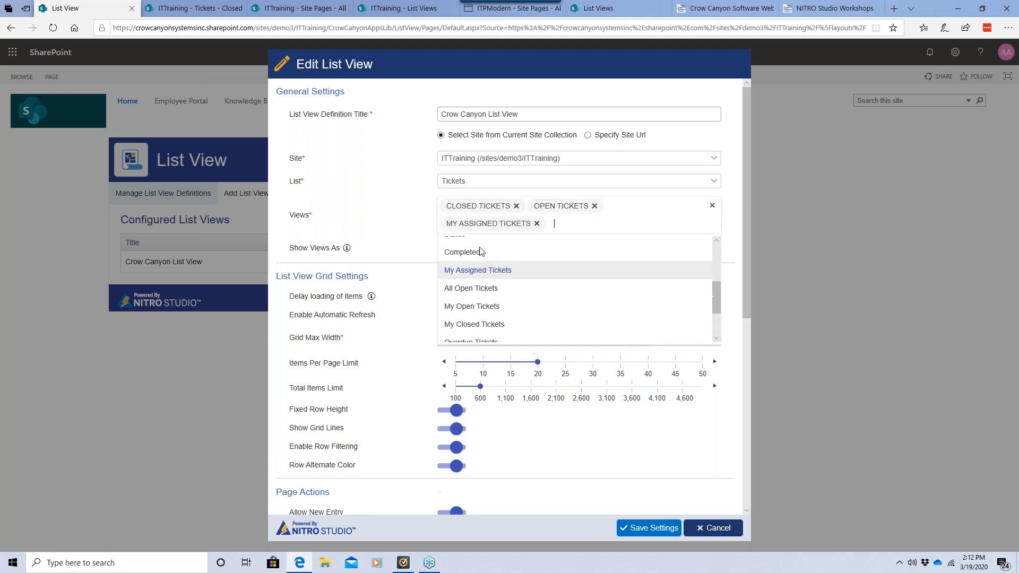
Step: Add the All Items view to the definition's selected views
{"action": "left_click", "coordinate": [393, 230]}
{"action": "left_click", "coordinate": [551, 225]}
{"action": "scroll", "coordinate": [532, 291], "scroll_direction": "up", "scroll_amount": 4}
{"action": "left_click", "coordinate": [497, 248]}
{"action": "left_click", "coordinate": [363, 220]}
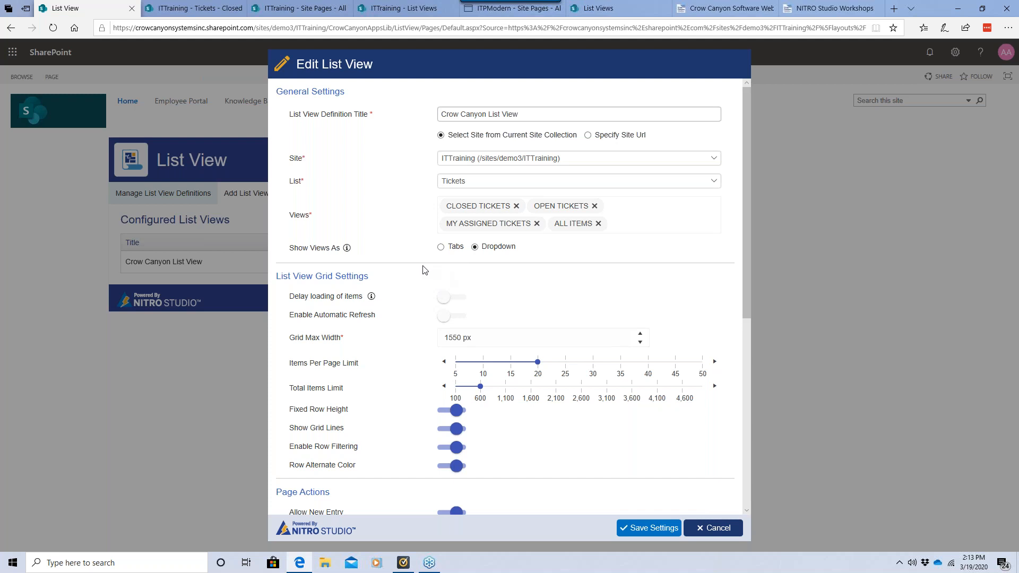
Step: Enable automatic refresh in the grid settings to examine its refresh interval, and disable it again
{"action": "scroll", "coordinate": [425, 270], "scroll_direction": "down", "scroll_amount": 1}
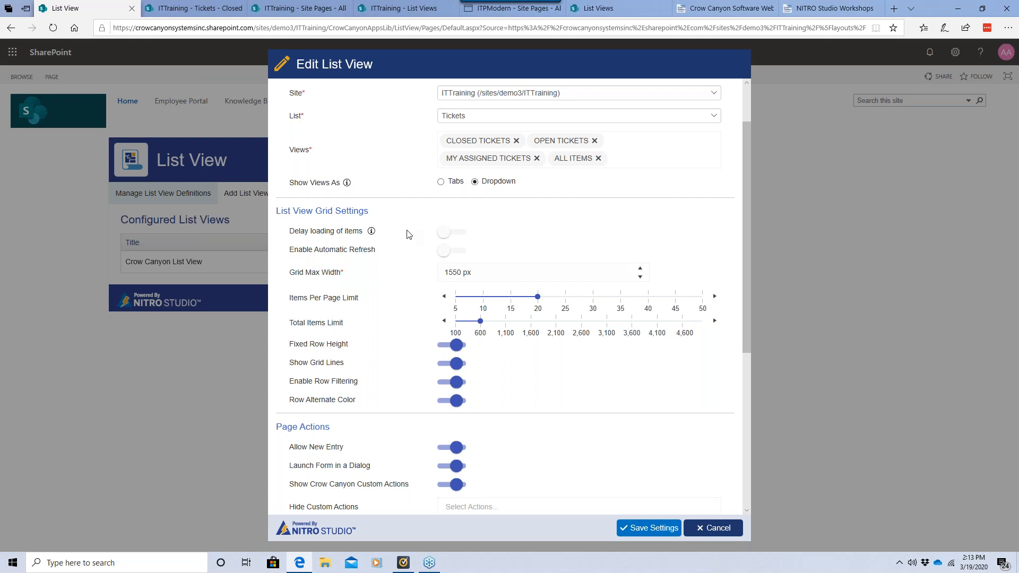
{"action": "scroll", "coordinate": [407, 232], "scroll_direction": "down", "scroll_amount": 1}
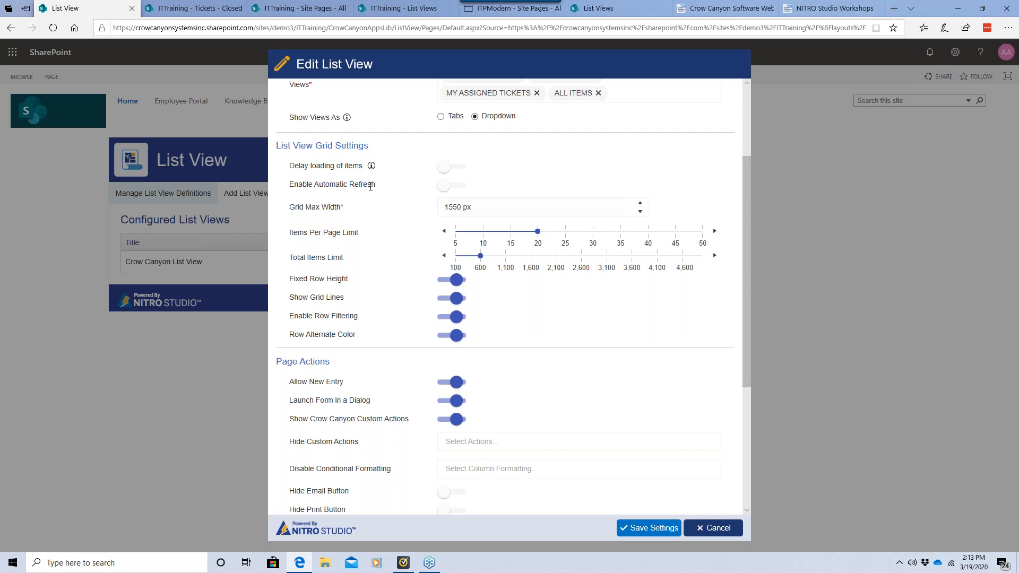
{"action": "left_click", "coordinate": [443, 185]}
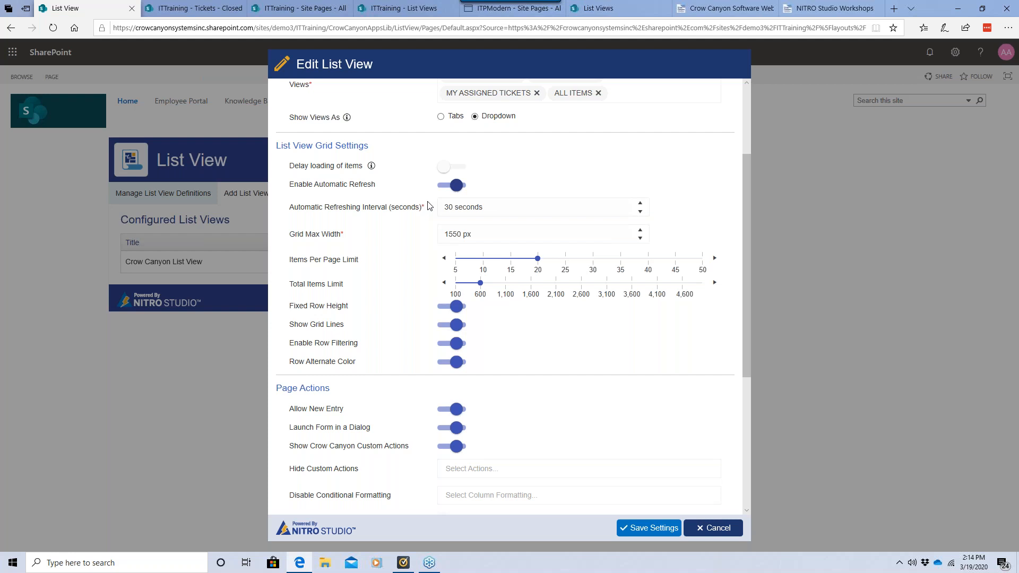
{"action": "left_click", "coordinate": [450, 189]}
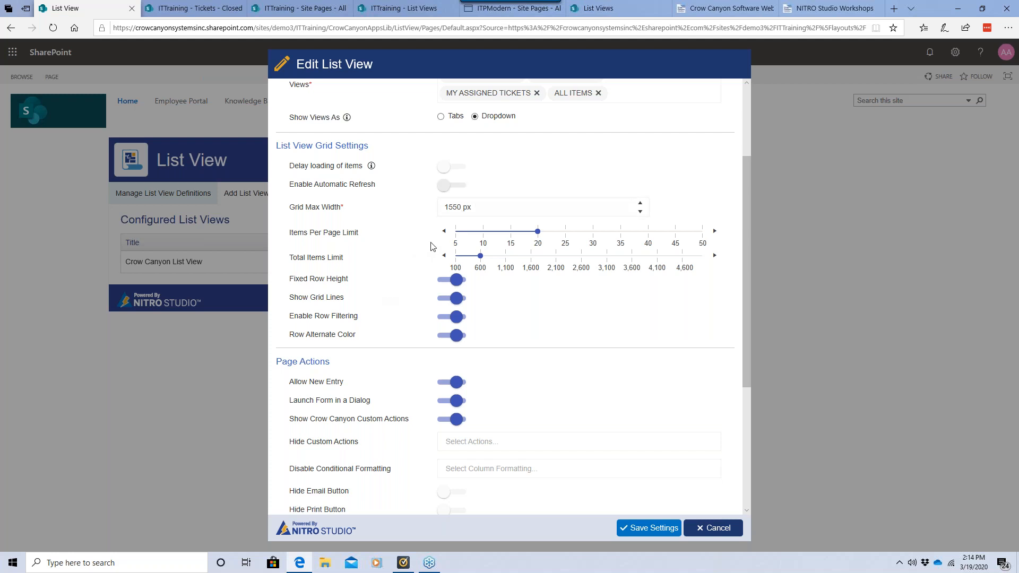
Step: On the List Views page, cycle the Crow Canyon List View through Open Tickets, My Assigned Tickets and back to Closed Tickets
{"action": "mouse_move", "coordinate": [537, 240]}
{"action": "left_click", "coordinate": [403, 8]}
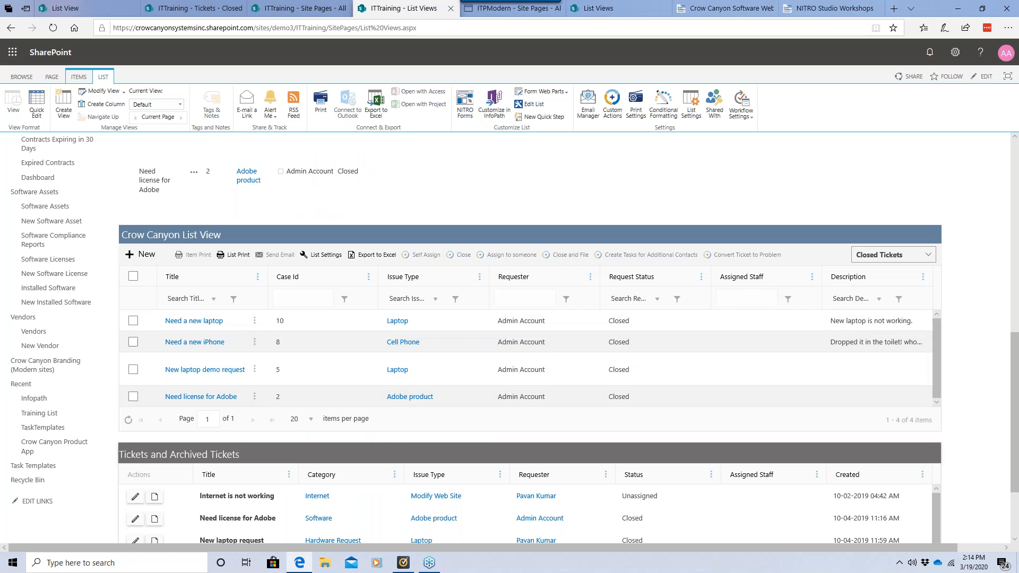
{"action": "left_click", "coordinate": [894, 254]}
{"action": "left_click", "coordinate": [892, 261]}
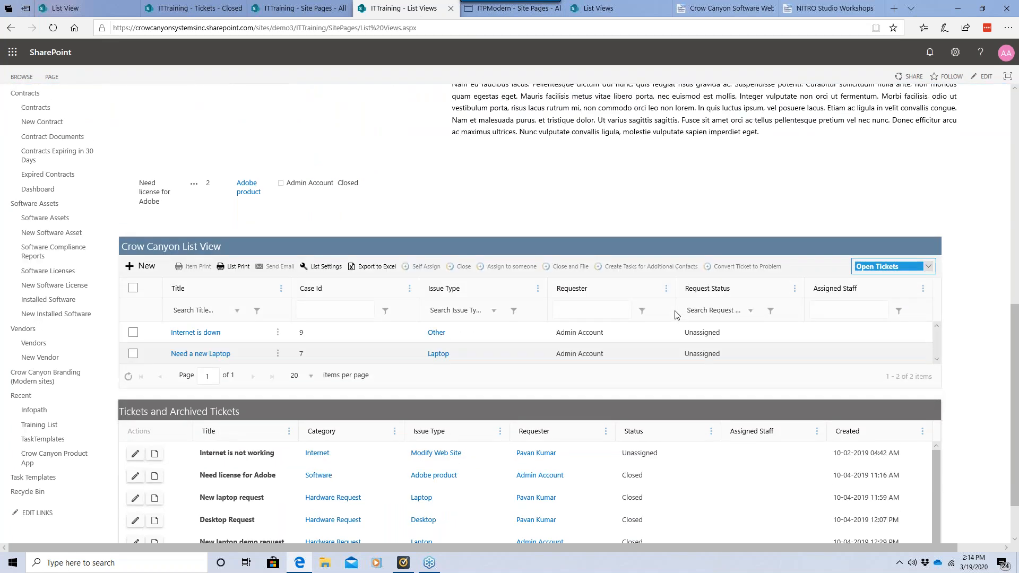
{"action": "left_click", "coordinate": [920, 266]}
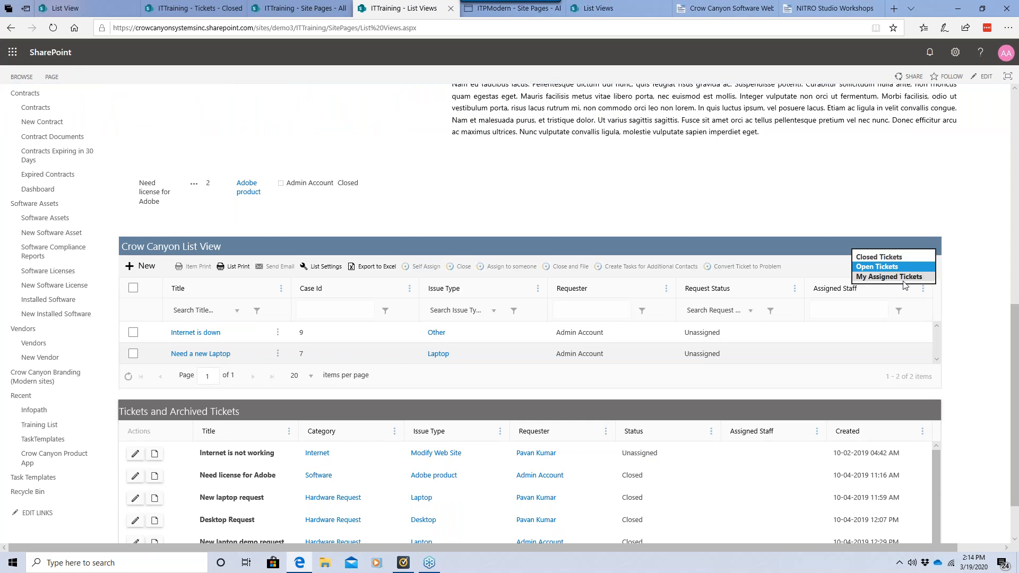
{"action": "left_click", "coordinate": [897, 278]}
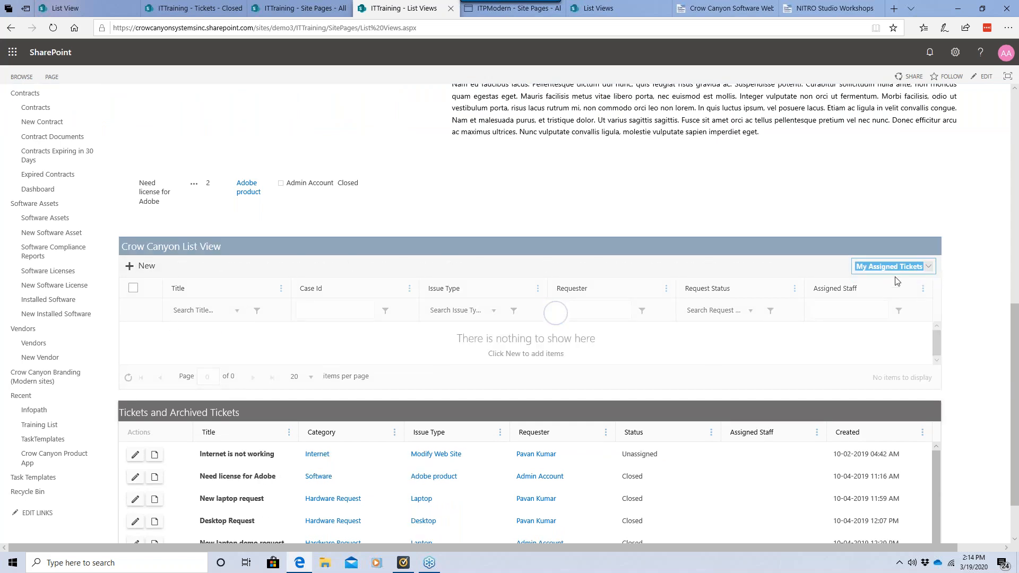
{"action": "left_click", "coordinate": [908, 270]}
{"action": "left_click", "coordinate": [893, 250]}
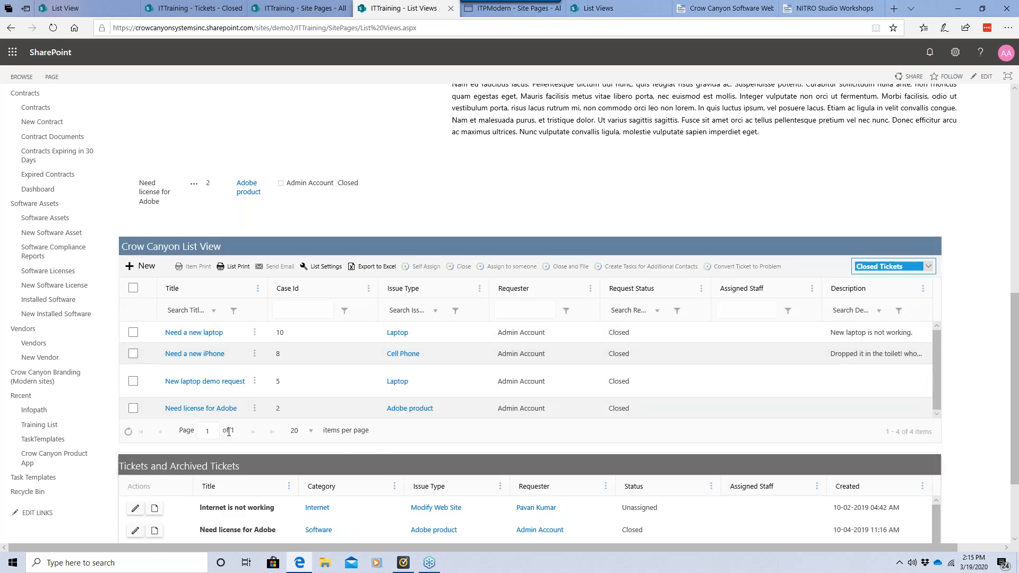
Step: In the list view definition, try both item limits at their maximum, and set Items Per Page Limit to 15 and Total Items Limit to 600
{"action": "left_click", "coordinate": [75, 6]}
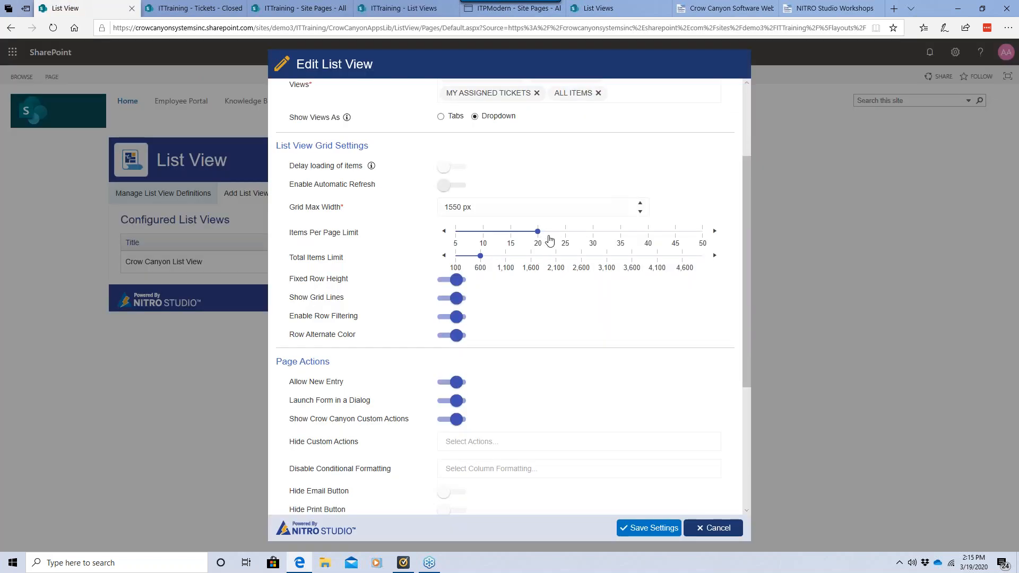
{"action": "mouse_move", "coordinate": [550, 240]}
{"action": "left_click_drag", "start_coordinate": [539, 232], "coordinate": [735, 242]}
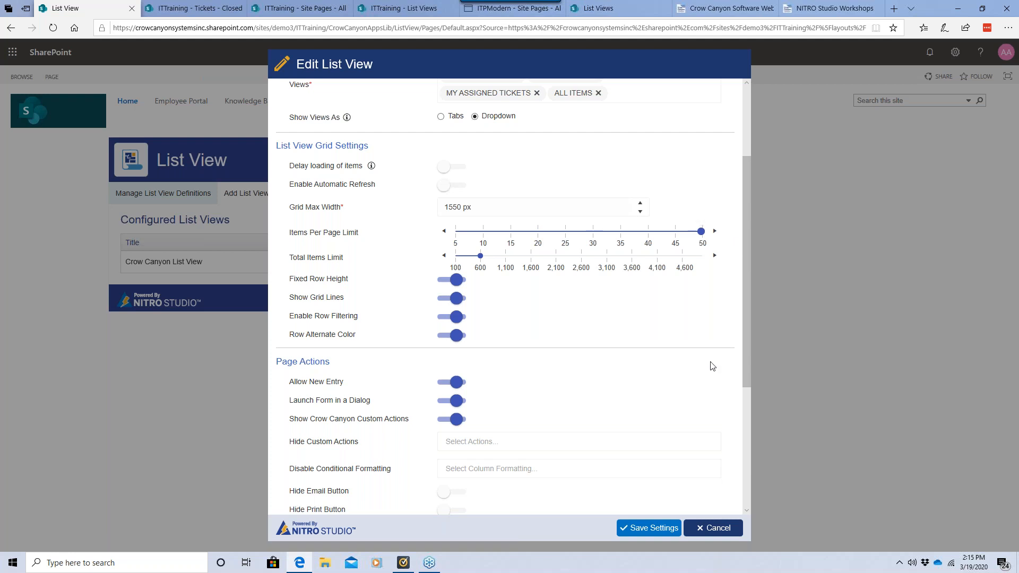
{"action": "left_click_drag", "start_coordinate": [700, 234], "coordinate": [509, 234]}
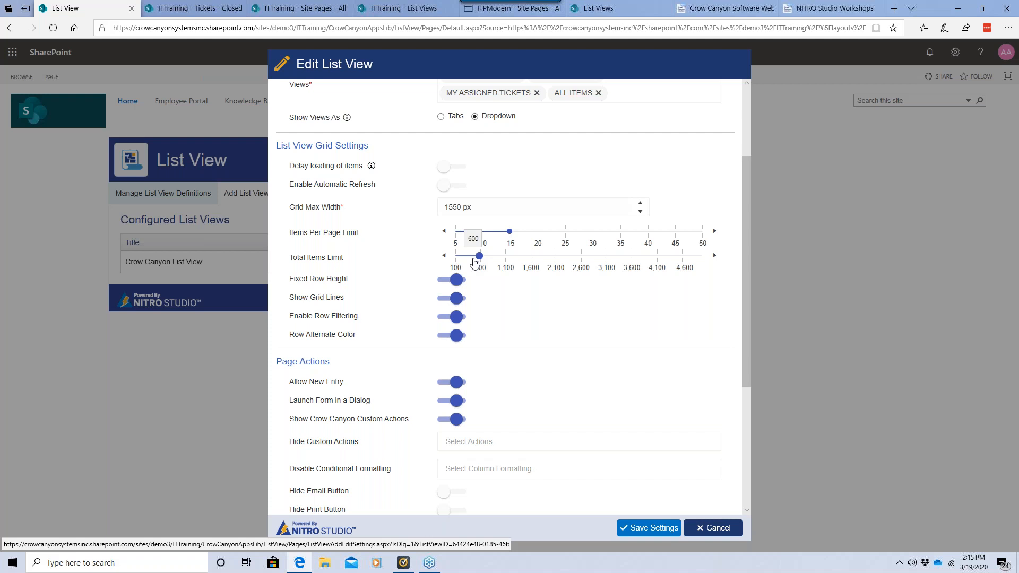
{"action": "left_click_drag", "start_coordinate": [477, 257], "coordinate": [709, 258]}
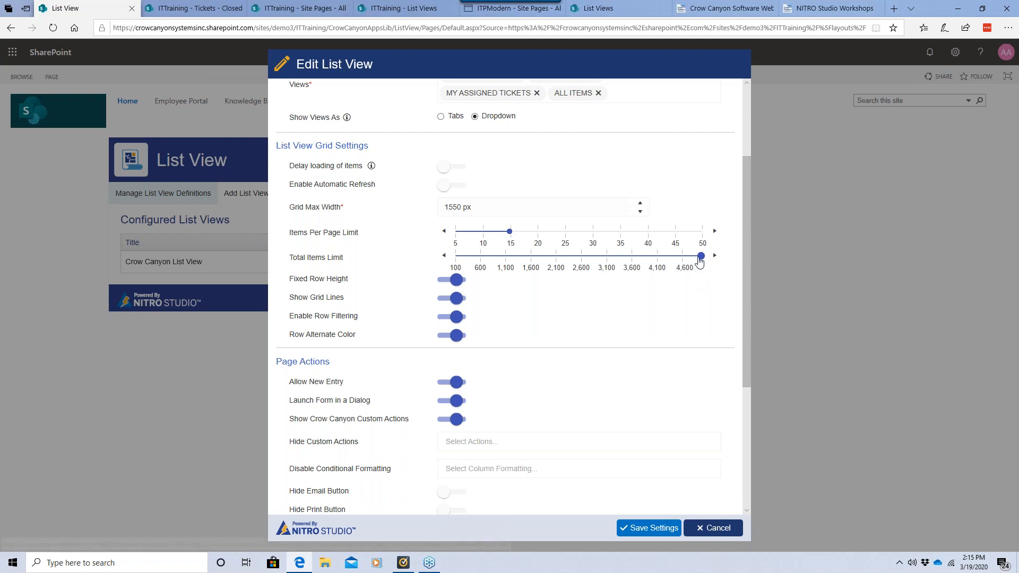
{"action": "left_click_drag", "start_coordinate": [701, 256], "coordinate": [486, 263]}
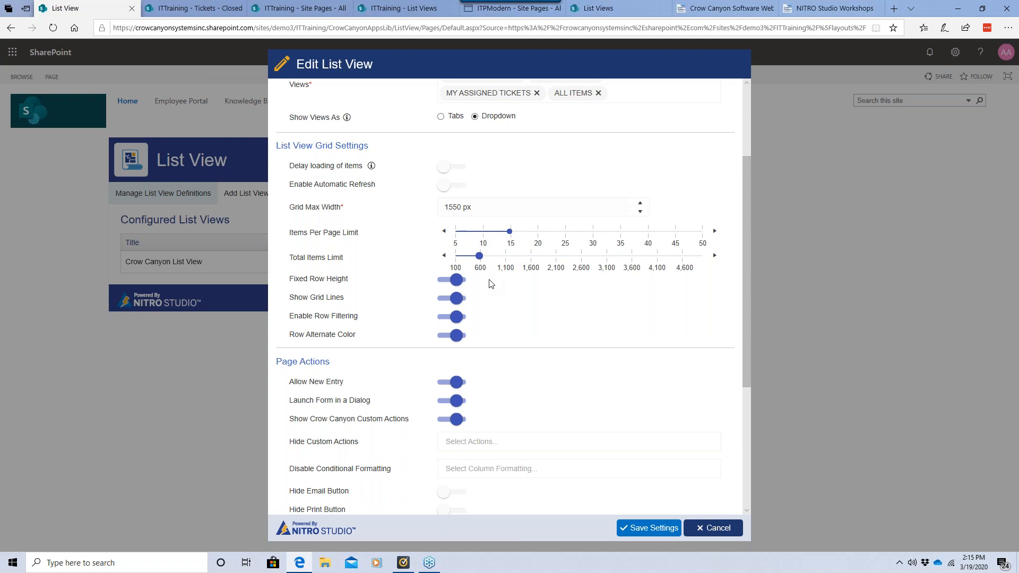
Step: Try the Fixed Row Height, Show Grid Lines and Enable Row Filtering switches in the grid settings
{"action": "scroll", "coordinate": [375, 304], "scroll_direction": "down", "scroll_amount": 1}
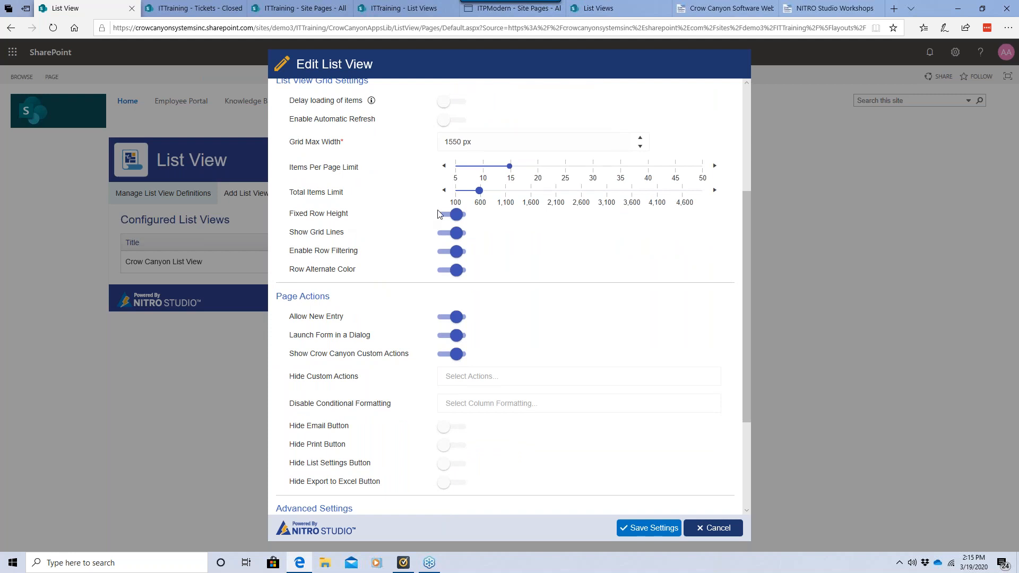
{"action": "left_click", "coordinate": [455, 217]}
{"action": "left_click", "coordinate": [453, 216]}
{"action": "left_click", "coordinate": [456, 234]}
{"action": "left_click", "coordinate": [444, 235]}
{"action": "left_click", "coordinate": [451, 253]}
Step: On the List Views page, open the Case Id column's filter conditions in the Crow Canyon List View and examine them
{"action": "left_click", "coordinate": [421, 12]}
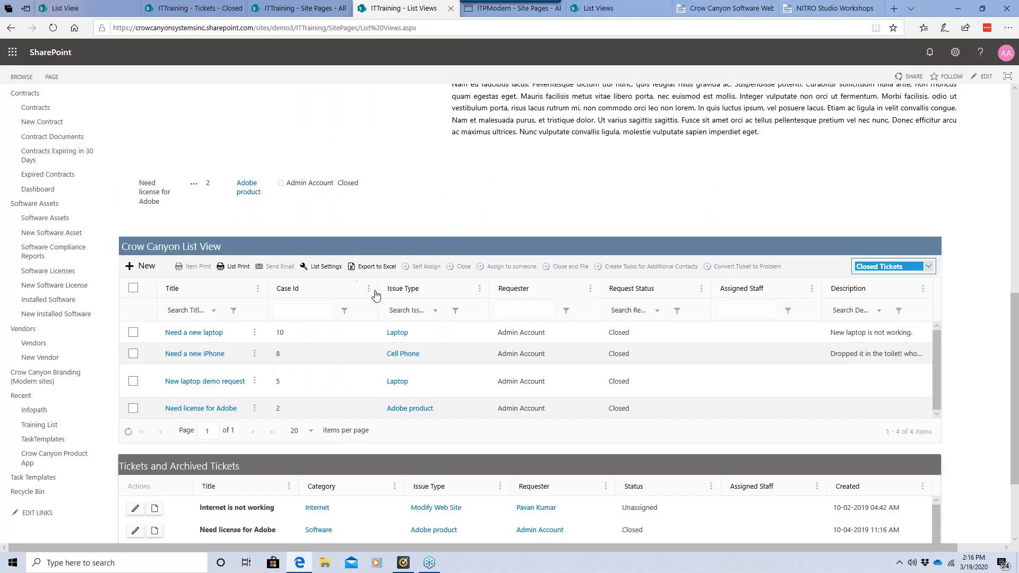
{"action": "left_click", "coordinate": [369, 289]}
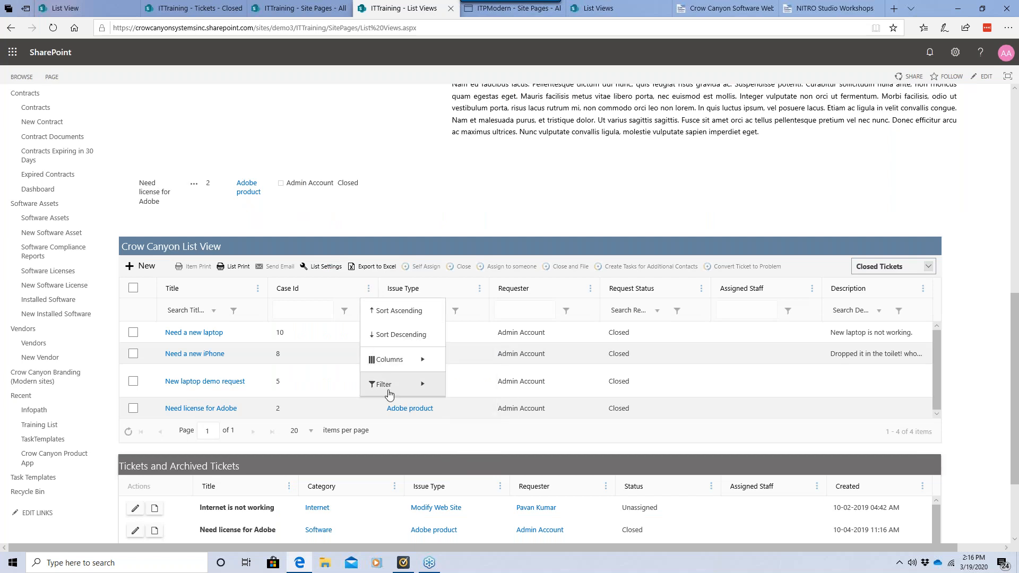
{"action": "mouse_move", "coordinate": [389, 394]}
{"action": "left_click", "coordinate": [489, 422]}
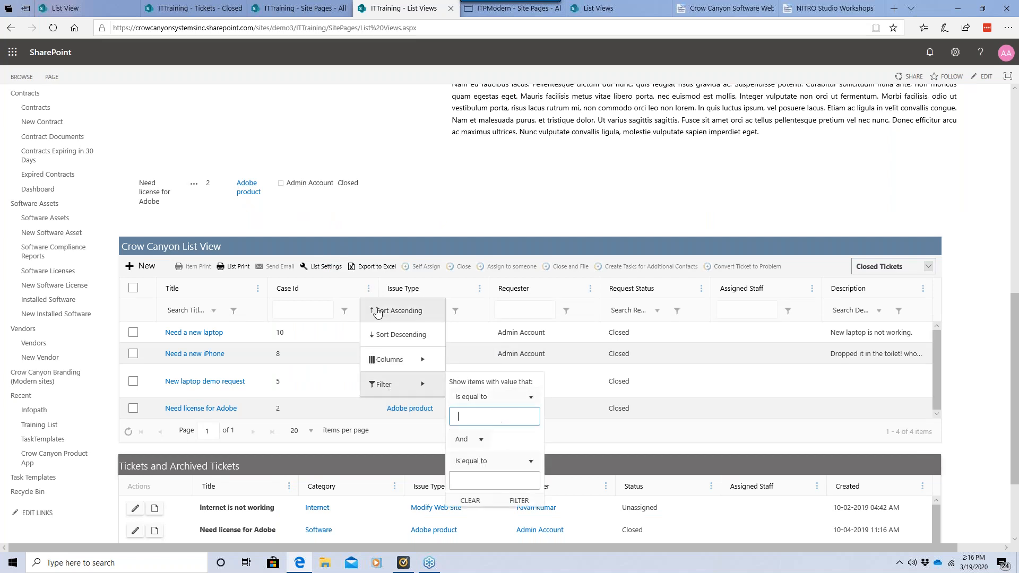
Step: Sort the Crow Canyon List View by Case Id in ascending order
{"action": "left_click", "coordinate": [353, 292]}
{"action": "left_click", "coordinate": [345, 311]}
{"action": "left_click", "coordinate": [330, 310]}
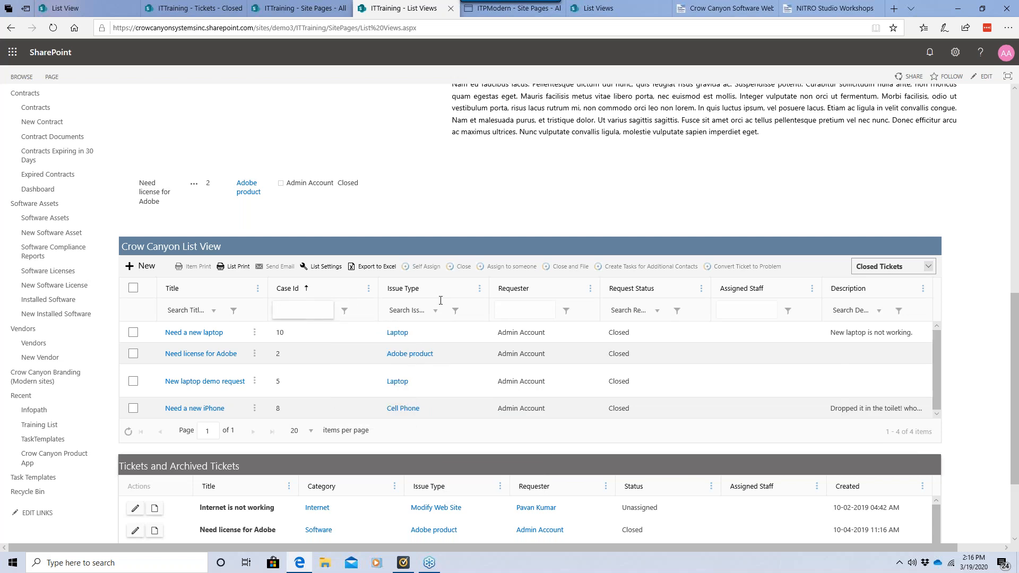
Step: Try filtering the Crow Canyon List View's Issue Type column by Laptop, and clear the filter again
{"action": "left_click", "coordinate": [414, 310]}
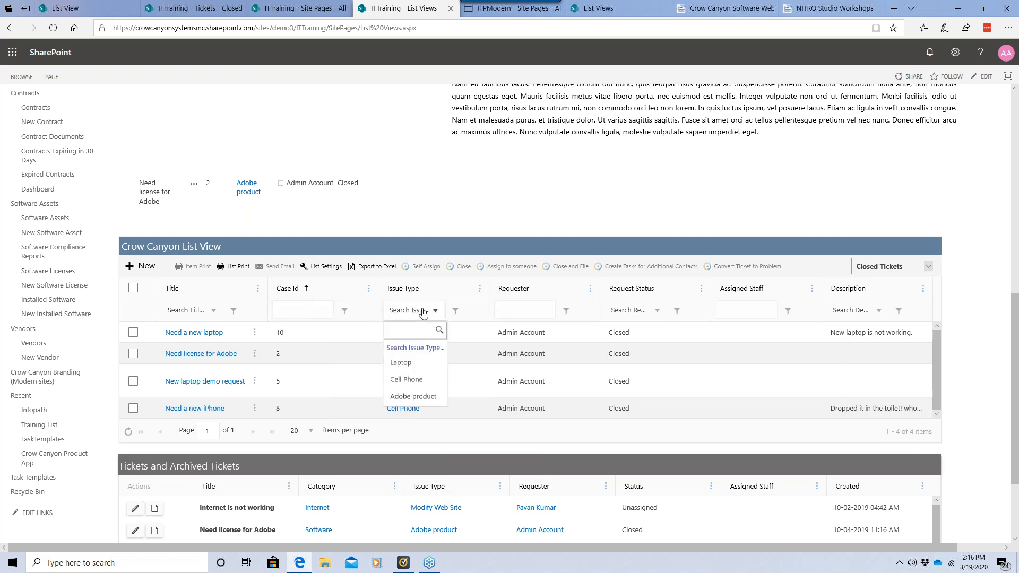
{"action": "left_click", "coordinate": [402, 364]}
{"action": "left_click", "coordinate": [436, 312]}
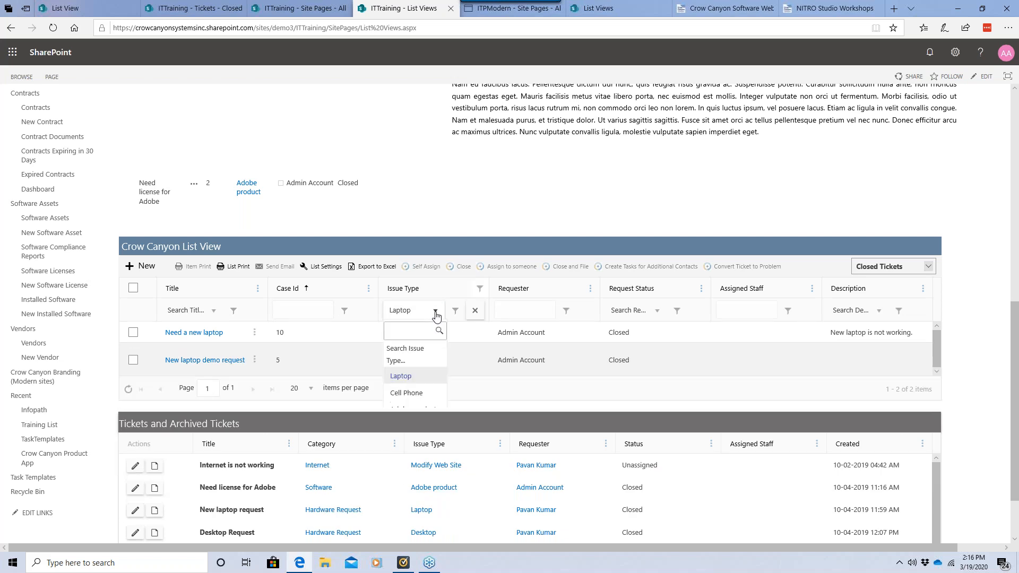
{"action": "left_click", "coordinate": [416, 350]}
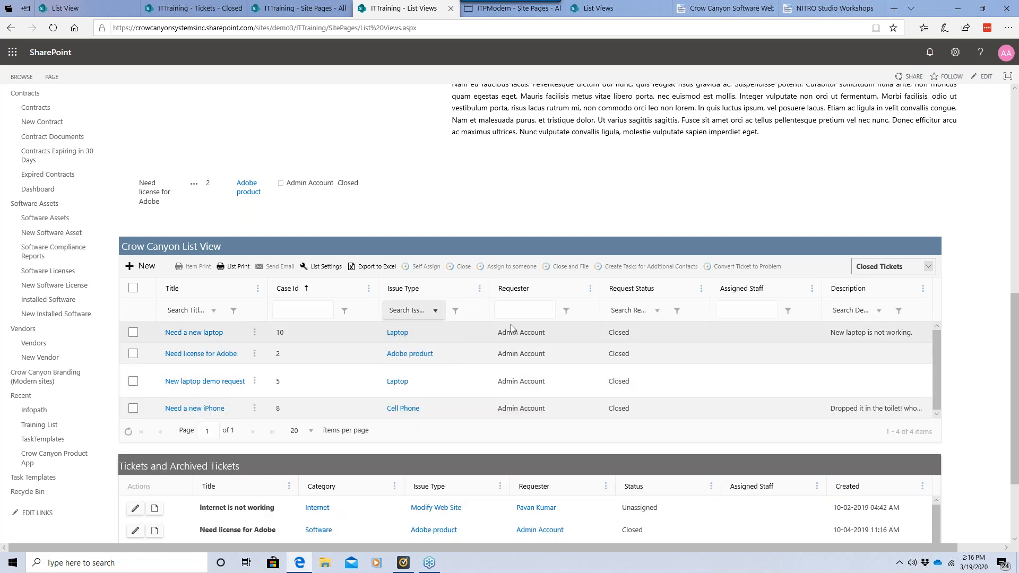
Step: Look at the Requester column's filter operators and try filtering the Request Status column by Closed
{"action": "left_click", "coordinate": [563, 312]}
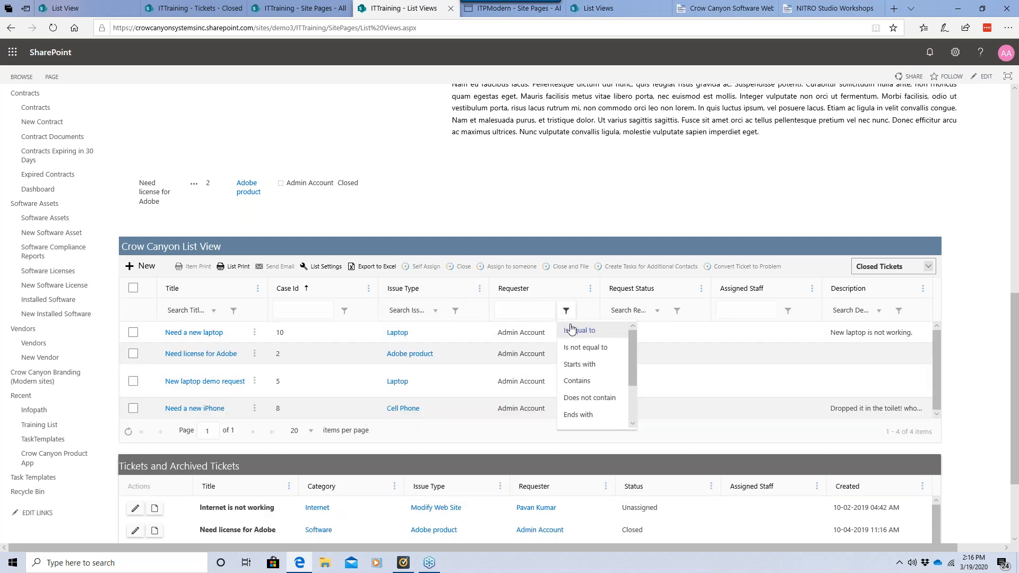
{"action": "left_click", "coordinate": [536, 311]}
{"action": "left_click", "coordinate": [635, 310]}
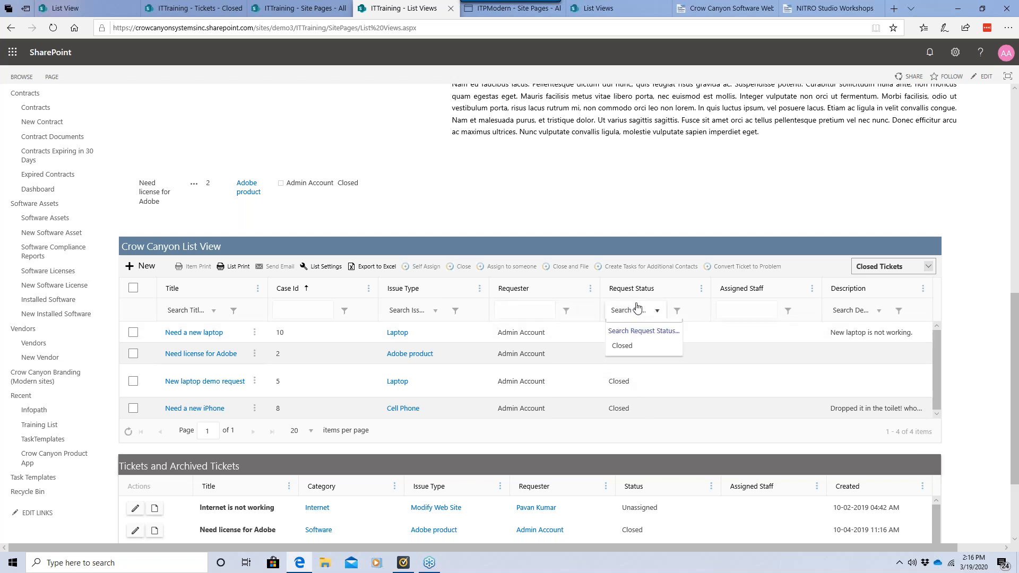
{"action": "left_click", "coordinate": [622, 364]}
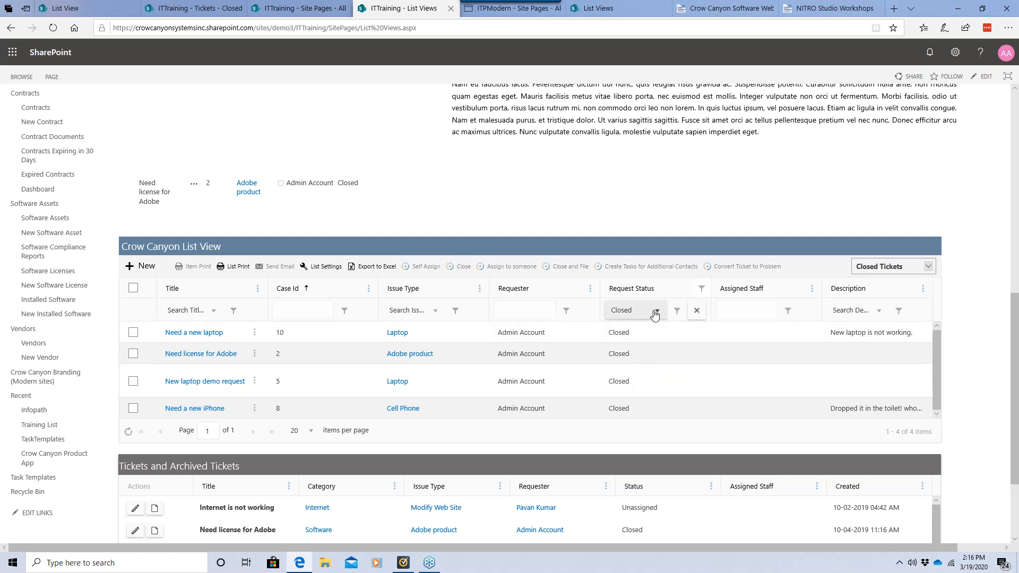
Step: Examine the Assigned Staff column's sort and filter options in the standard SharePoint List View
{"action": "scroll", "coordinate": [492, 234], "scroll_direction": "up", "scroll_amount": 10}
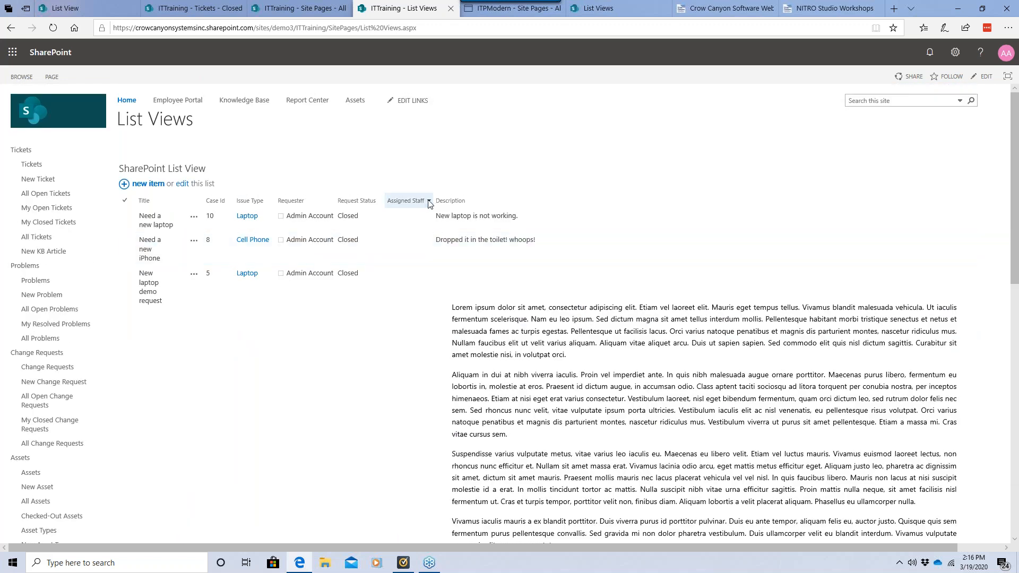
{"action": "left_click", "coordinate": [429, 202]}
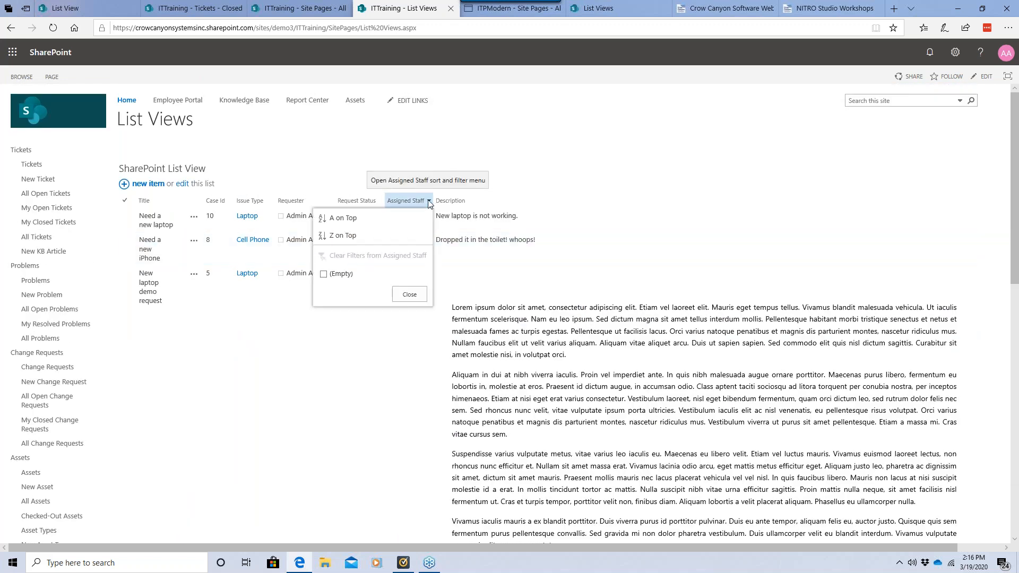
{"action": "left_click", "coordinate": [349, 178]}
{"action": "left_click", "coordinate": [270, 204]}
{"action": "left_click", "coordinate": [533, 171]}
Step: Review the grid settings in the list view definition and compare them with the Crow Canyon List View on the List Views page
{"action": "left_click", "coordinate": [114, 7]}
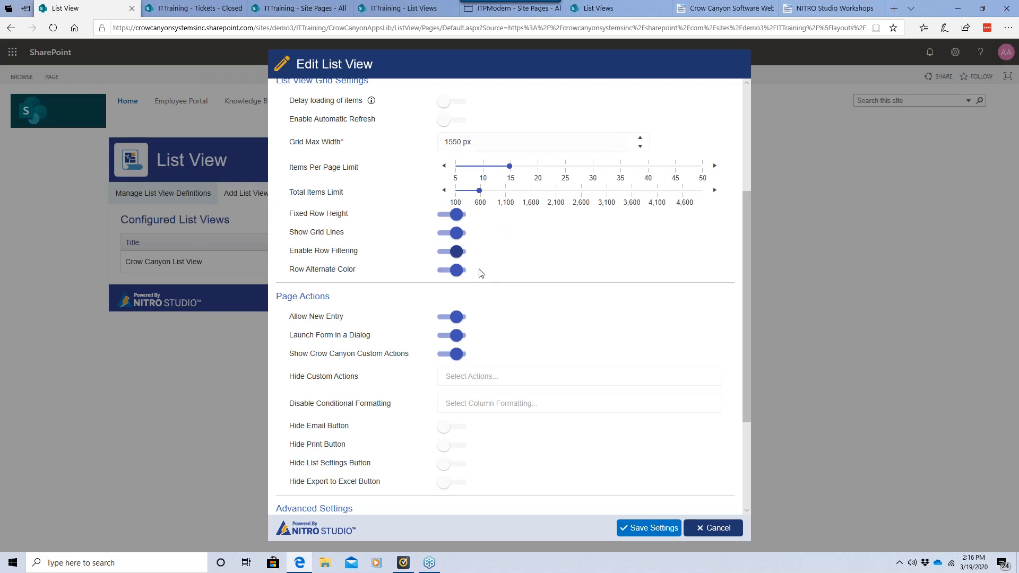
{"action": "left_click", "coordinate": [408, 8]}
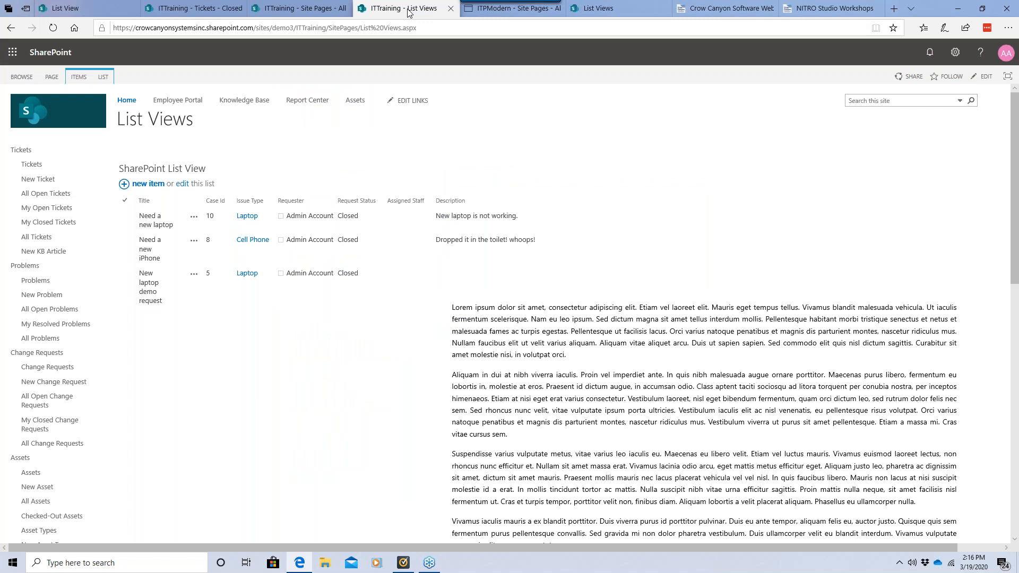
{"action": "left_click", "coordinate": [378, 214]}
{"action": "scroll", "coordinate": [377, 214], "scroll_direction": "down", "scroll_amount": 5}
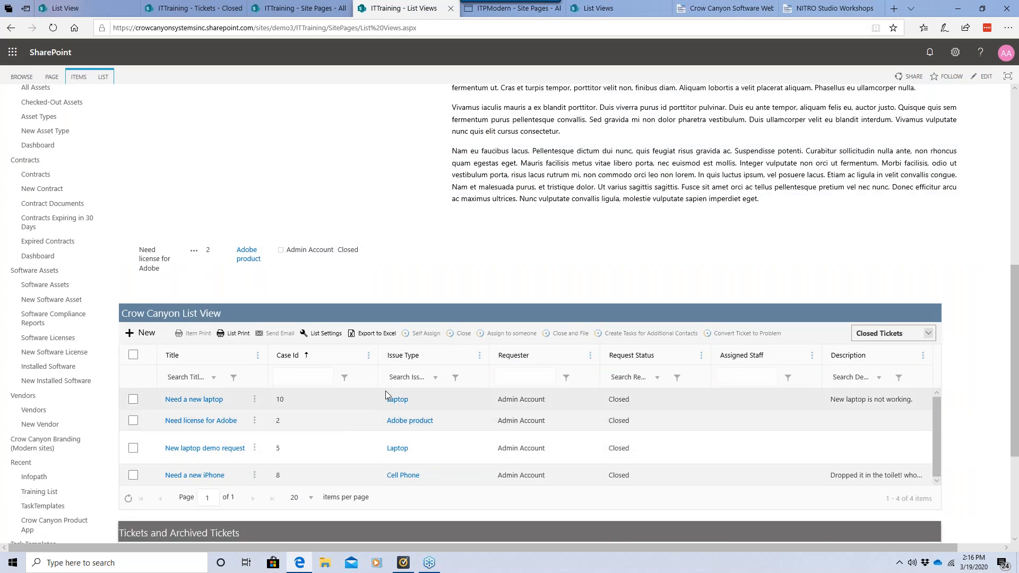
Step: In the list view definition's page actions, turn off Allow New Entry and Show Crow Canyon Custom Actions
{"action": "left_click", "coordinate": [120, 9]}
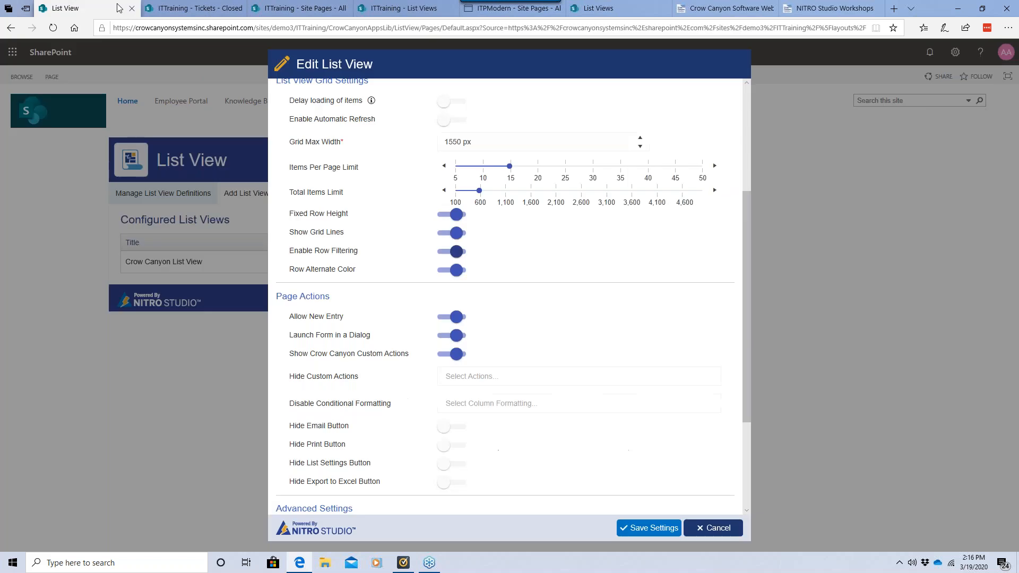
{"action": "scroll", "coordinate": [528, 319], "scroll_direction": "down", "scroll_amount": 3}
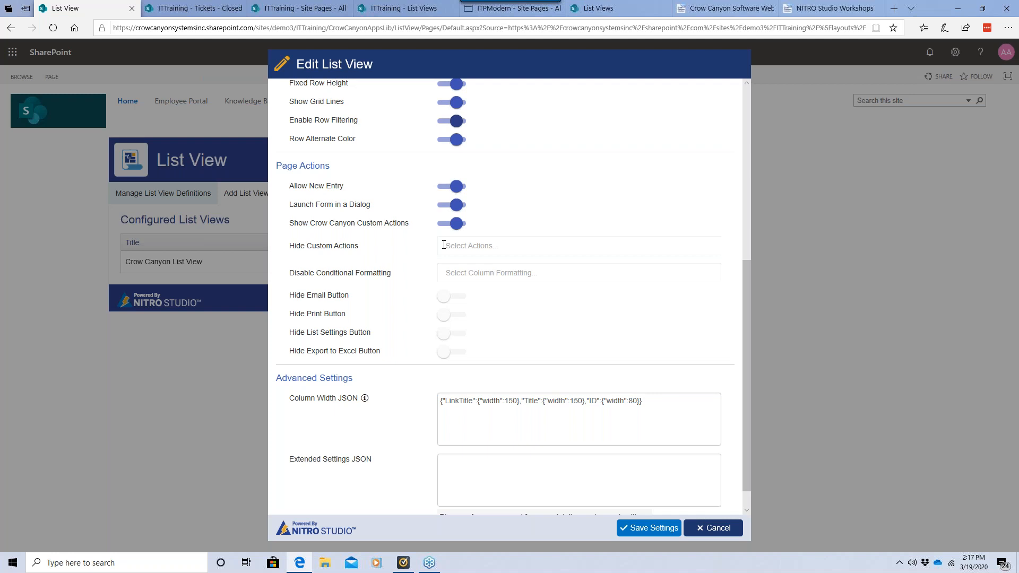
{"action": "left_click", "coordinate": [455, 189]}
{"action": "left_click", "coordinate": [454, 224]}
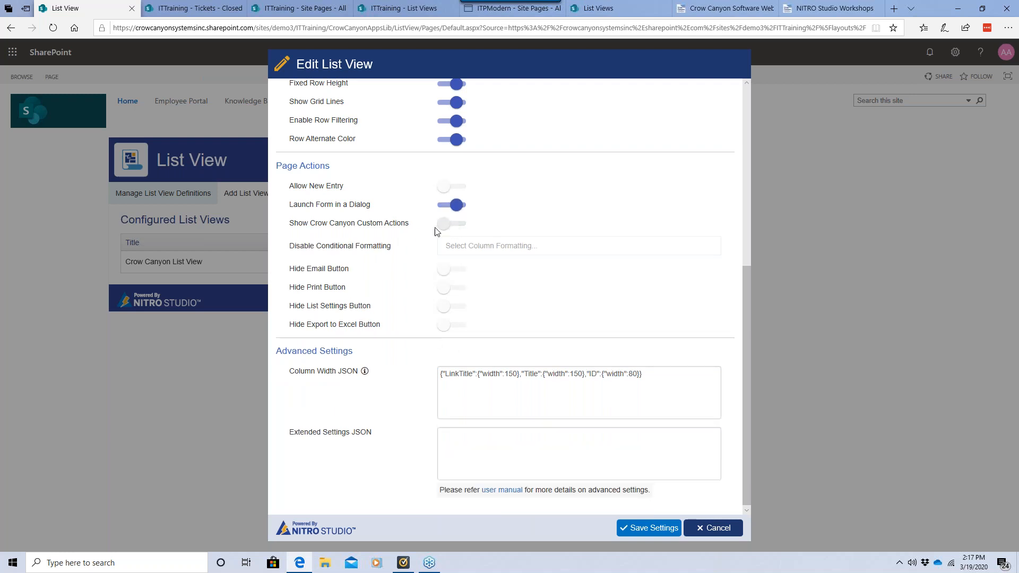
Step: Turn on hiding of the email, print, list settings and Export to Excel buttons, and save the list view settings
{"action": "left_click", "coordinate": [445, 269]}
{"action": "left_click", "coordinate": [452, 291]}
{"action": "left_click", "coordinate": [448, 307]}
{"action": "left_click", "coordinate": [449, 325]}
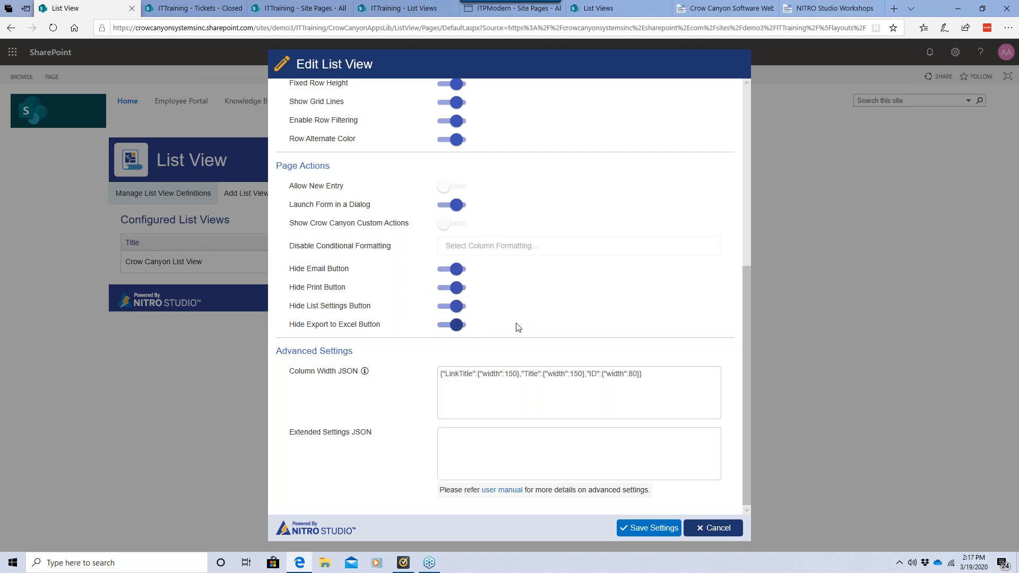
{"action": "scroll", "coordinate": [407, 405], "scroll_direction": "up", "scroll_amount": 1}
{"action": "scroll", "coordinate": [407, 405], "scroll_direction": "down", "scroll_amount": 1}
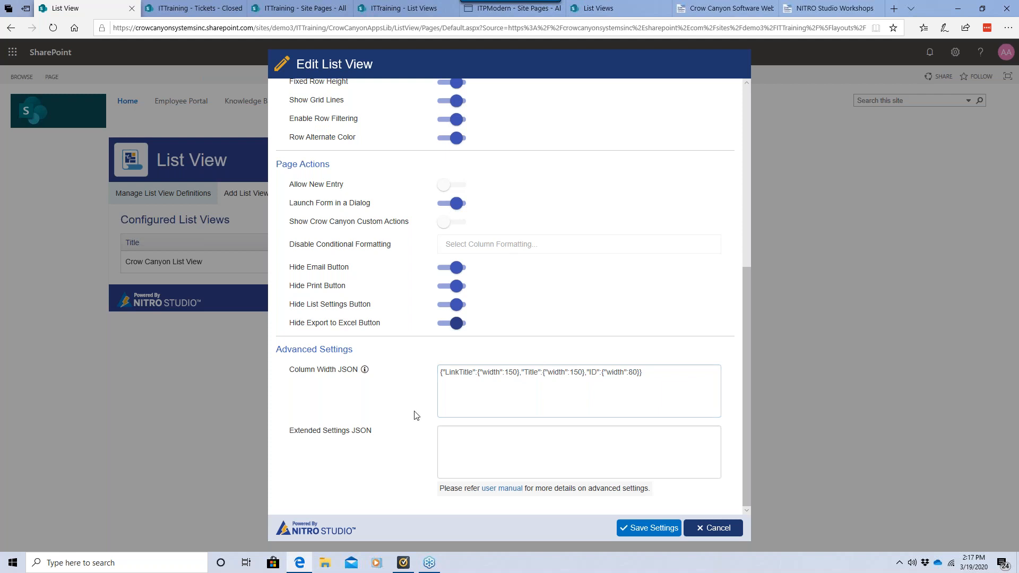
{"action": "left_click", "coordinate": [653, 528]}
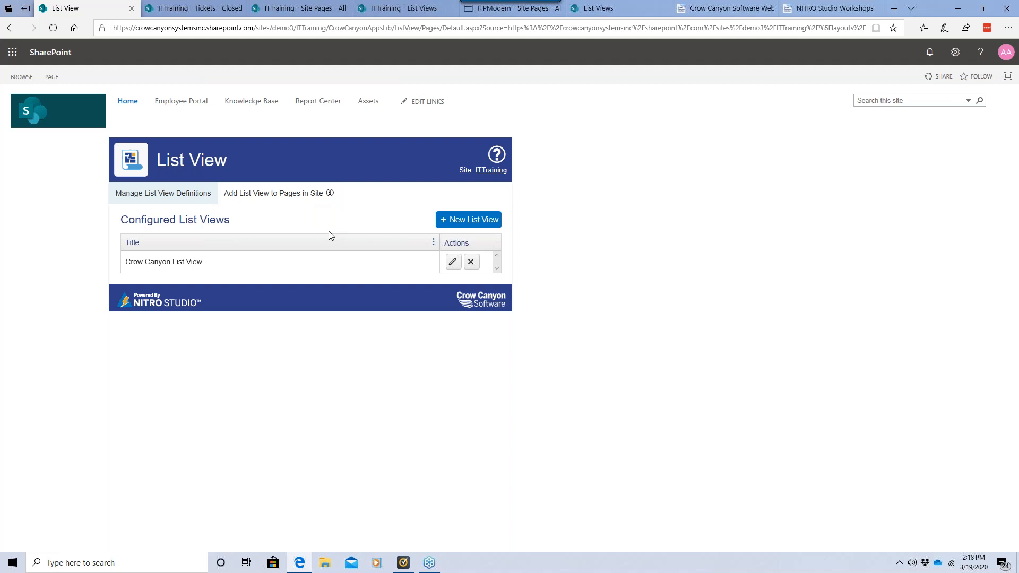
Step: From the Site Settings page, open Crow Canyon NITRO Site Settings and reset the site metadata cache
{"action": "left_click", "coordinate": [396, 15]}
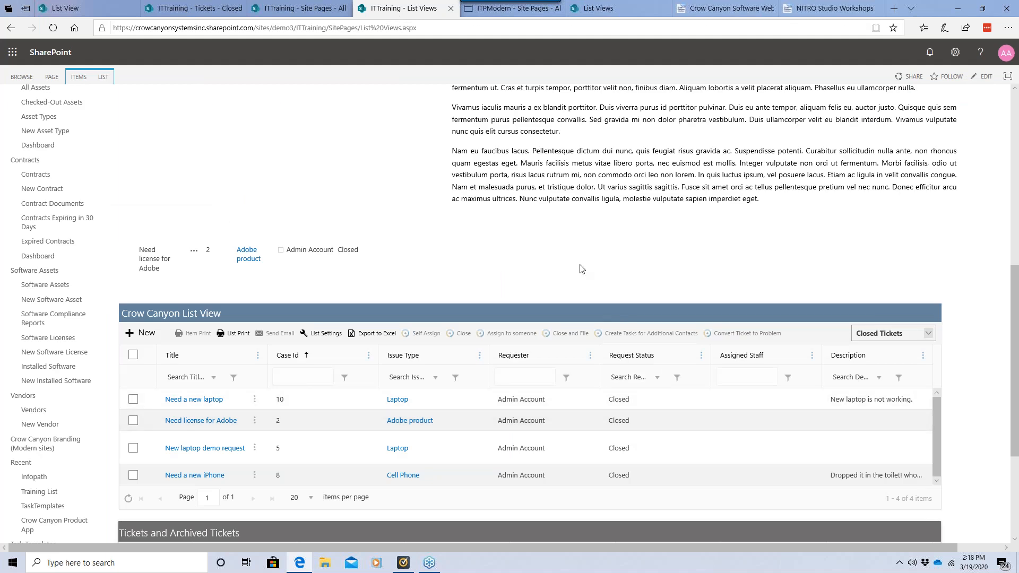
{"action": "mouse_move", "coordinate": [84, 10]}
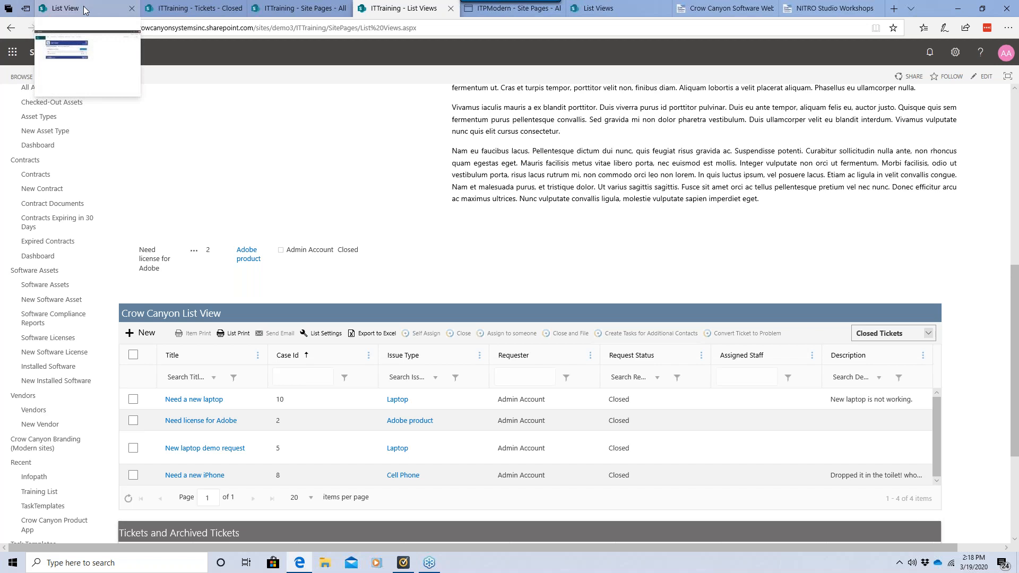
{"action": "left_click", "coordinate": [84, 10]}
{"action": "left_click", "coordinate": [16, 34]}
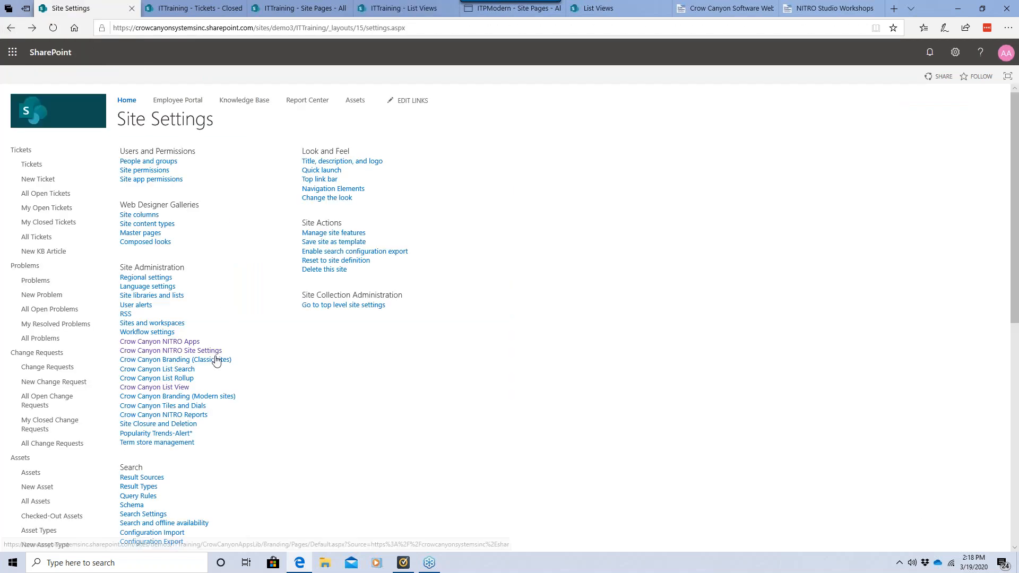
{"action": "left_click", "coordinate": [212, 352]}
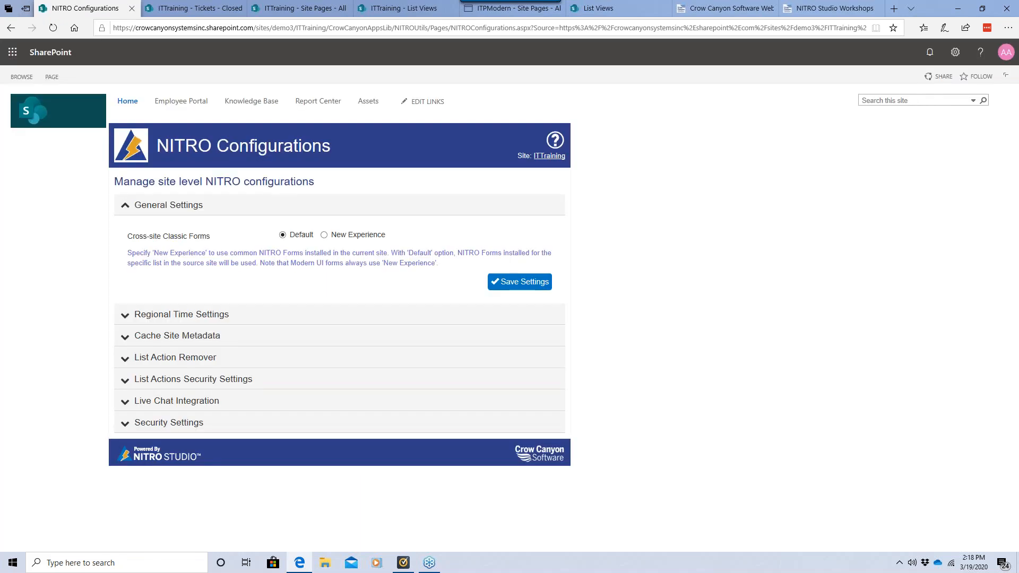
{"action": "left_click", "coordinate": [209, 335]}
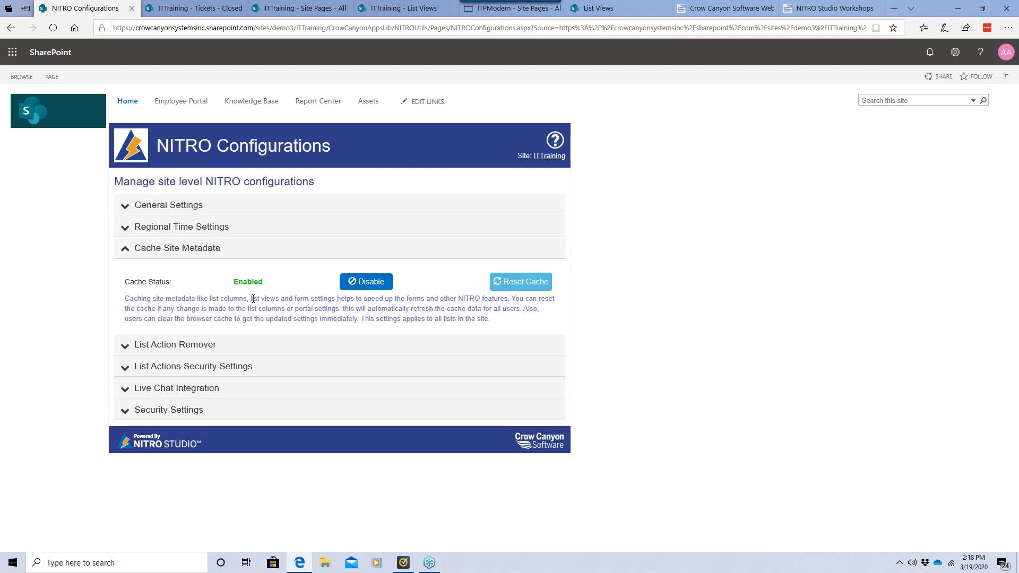
{"action": "left_click", "coordinate": [510, 290]}
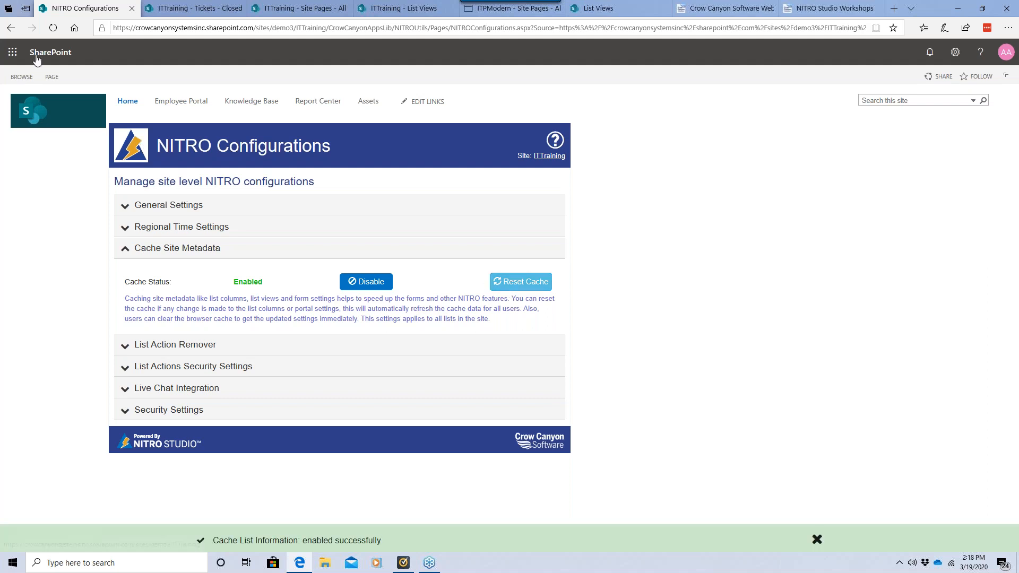
Step: Return to Site Settings, reopen the NITRO configurations and repeat the site metadata cache reset
{"action": "left_click", "coordinate": [13, 31]}
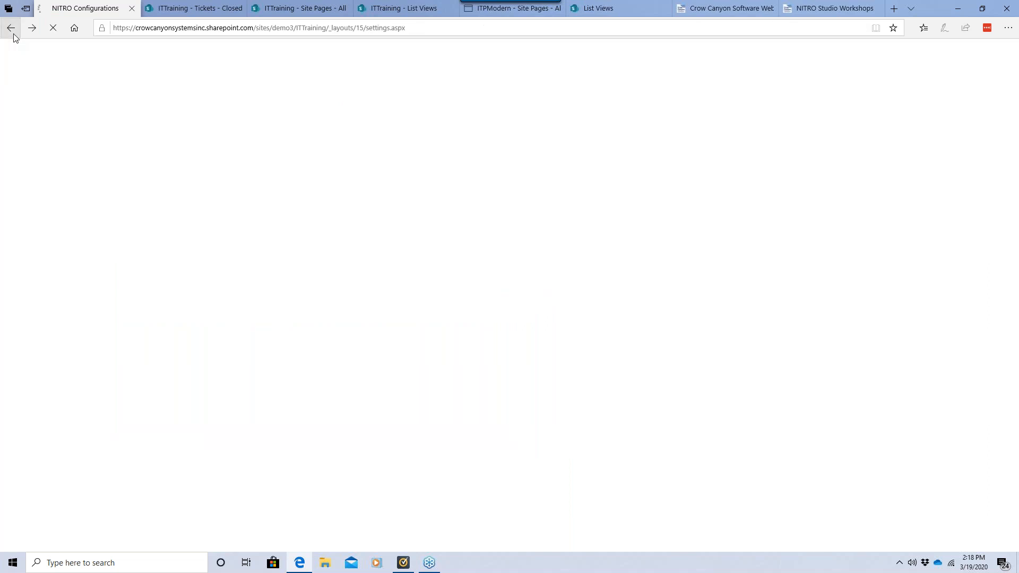
{"action": "left_click", "coordinate": [176, 351]}
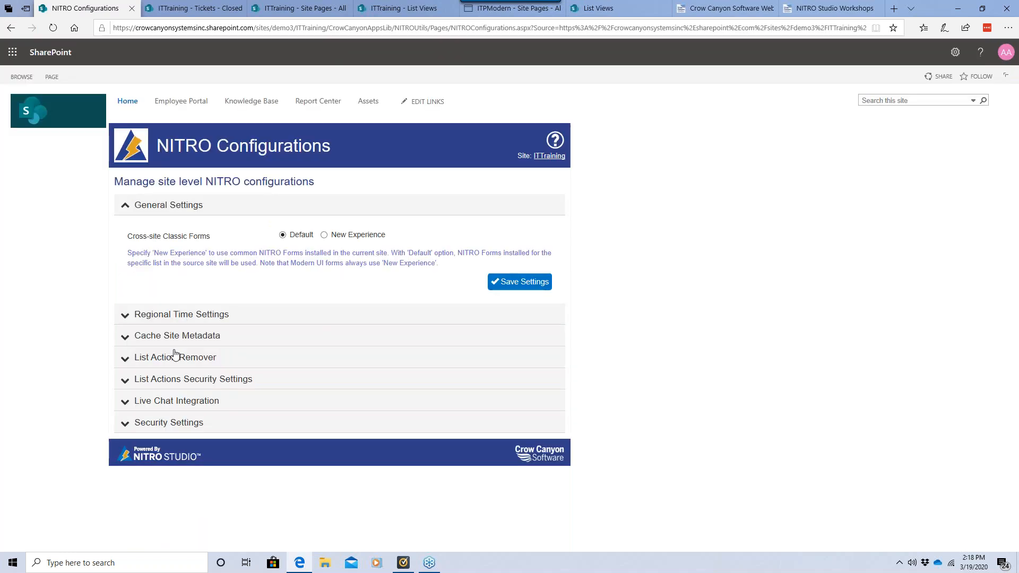
{"action": "left_click", "coordinate": [184, 338]}
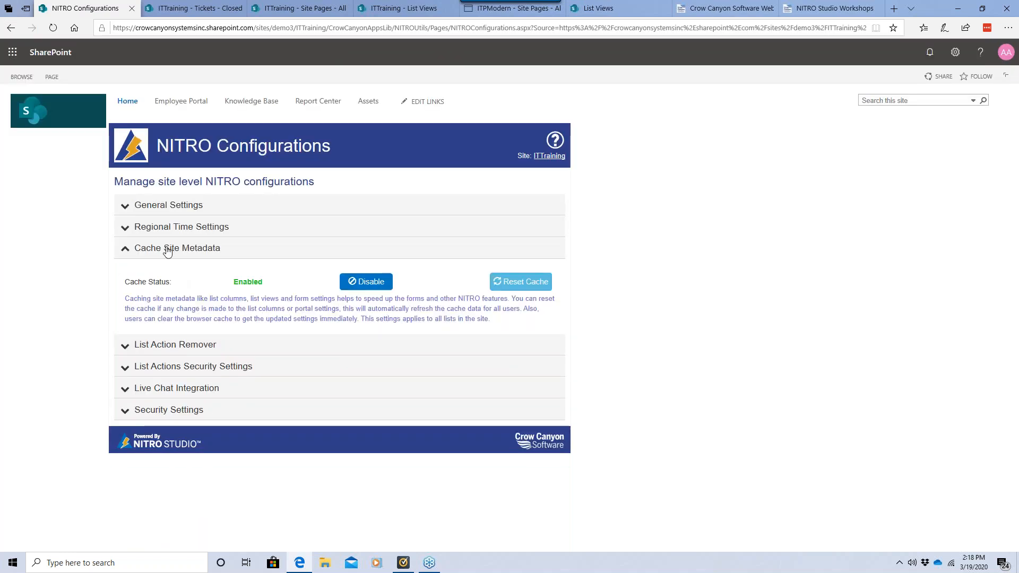
{"action": "left_click", "coordinate": [504, 288]}
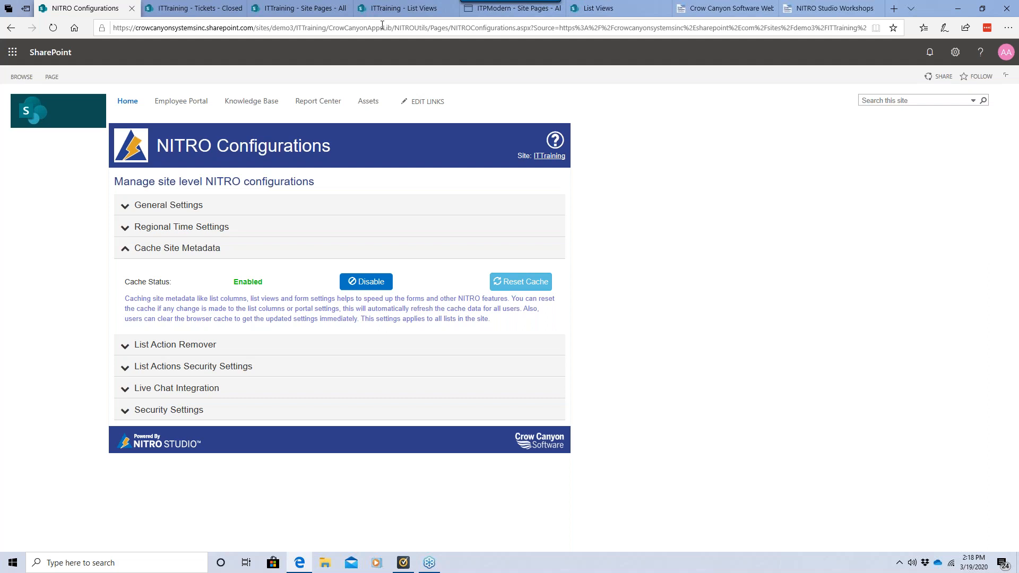
Step: Reload the List Views page and check the Crow Canyon List View's toolbar
{"action": "left_click", "coordinate": [394, 10]}
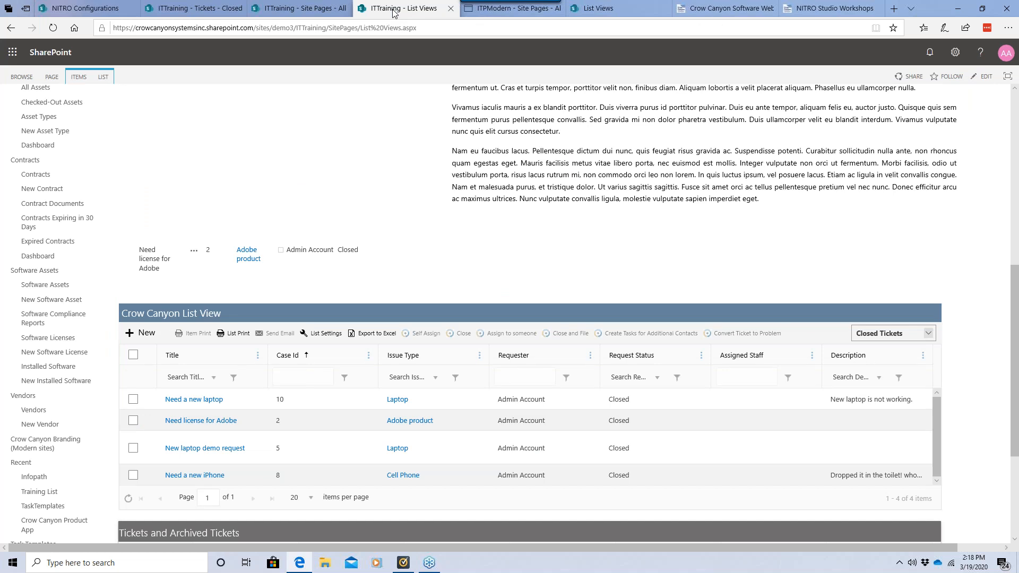
{"action": "left_click", "coordinate": [53, 28]}
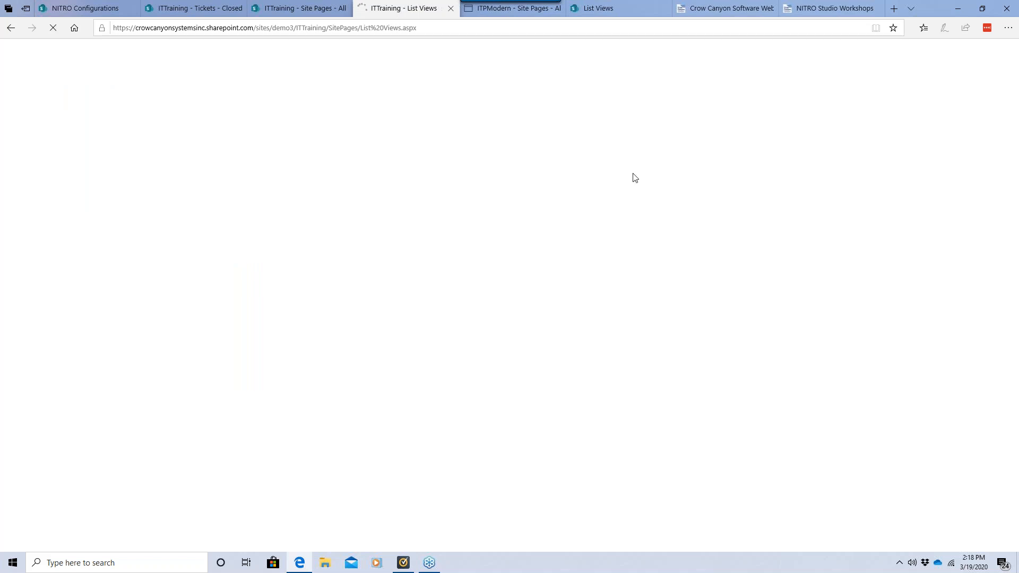
{"action": "scroll", "coordinate": [439, 280], "scroll_direction": "down", "scroll_amount": 2}
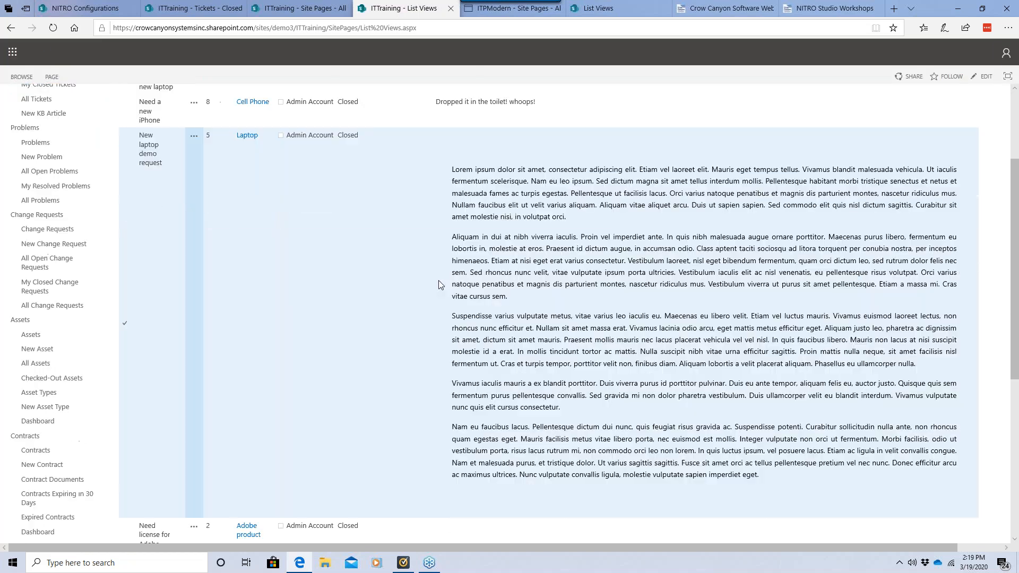
{"action": "scroll", "coordinate": [438, 281], "scroll_direction": "down", "scroll_amount": 5}
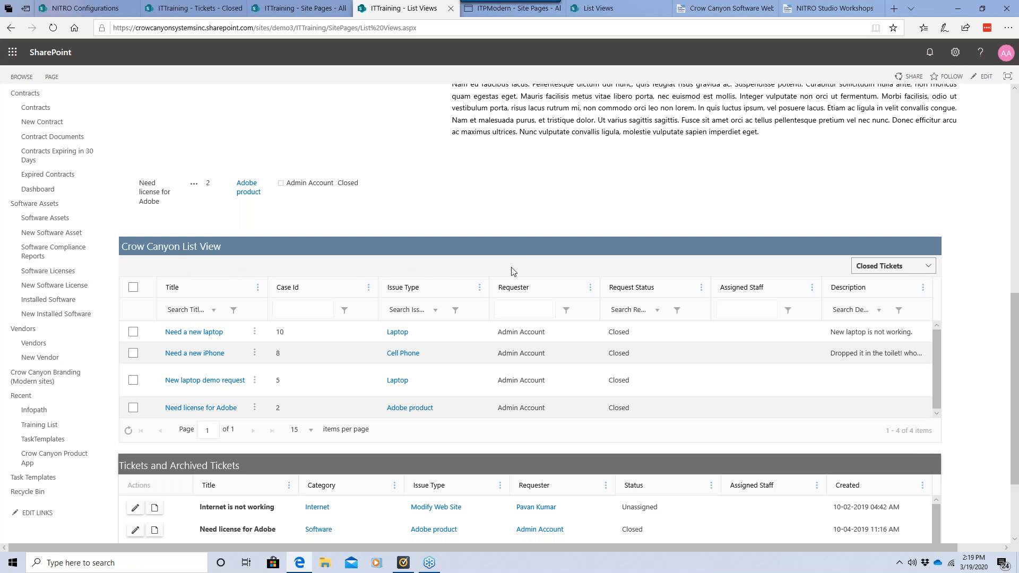
Step: Switch the Crow Canyon List View to the All Items view and look through its rows
{"action": "left_click", "coordinate": [926, 265]}
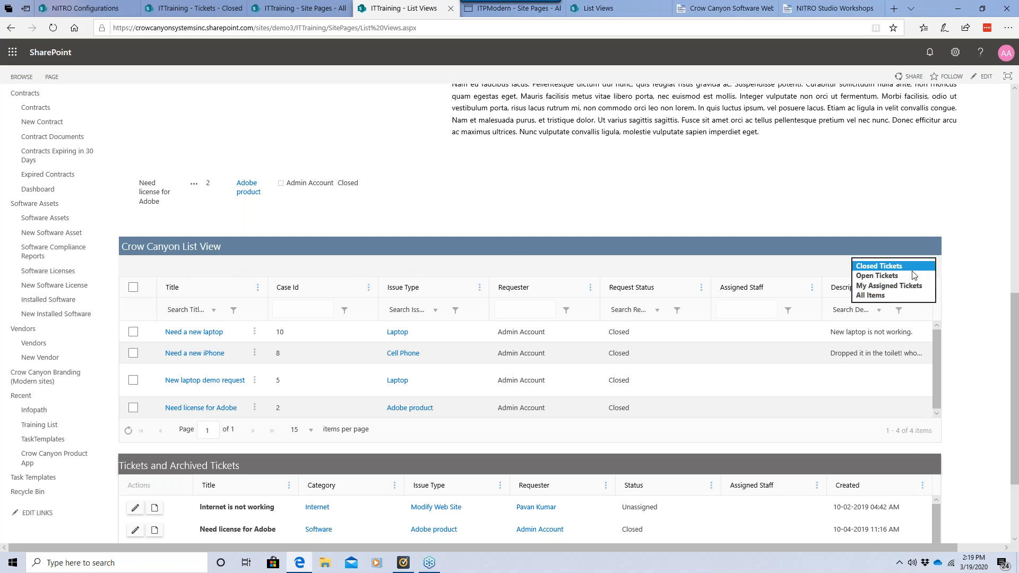
{"action": "left_click", "coordinate": [897, 295]}
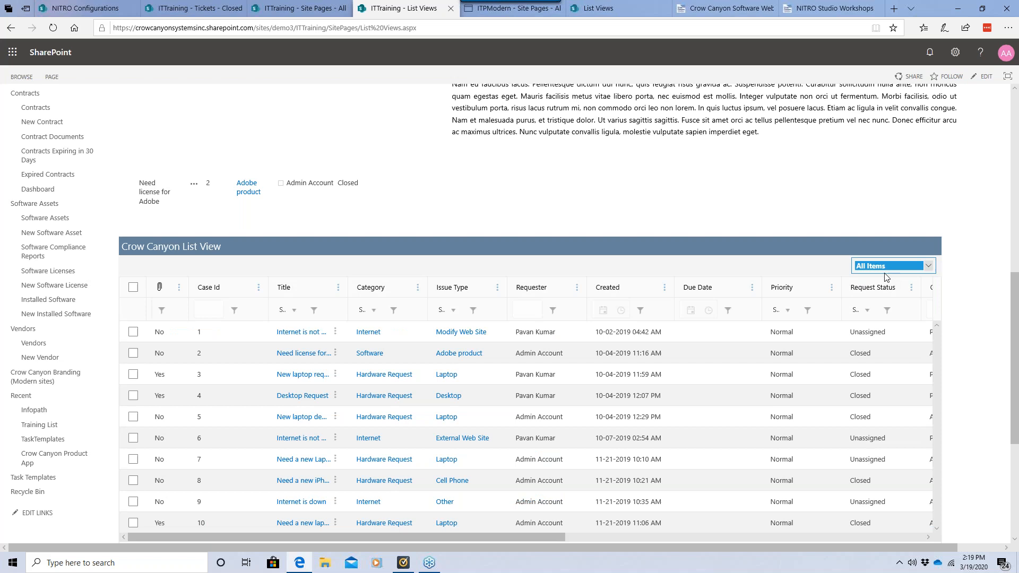
{"action": "scroll", "coordinate": [782, 331], "scroll_direction": "down", "scroll_amount": 5}
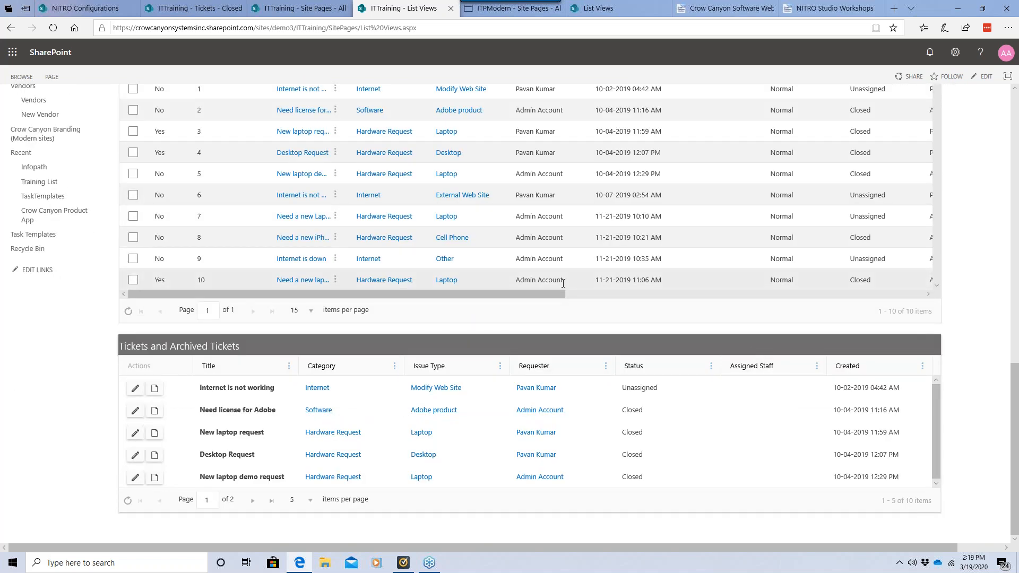
Step: Switch the Crow Canyon List View from All Items to the Open Tickets view using its view selector
{"action": "scroll", "coordinate": [620, 291], "scroll_direction": "up", "scroll_amount": 4}
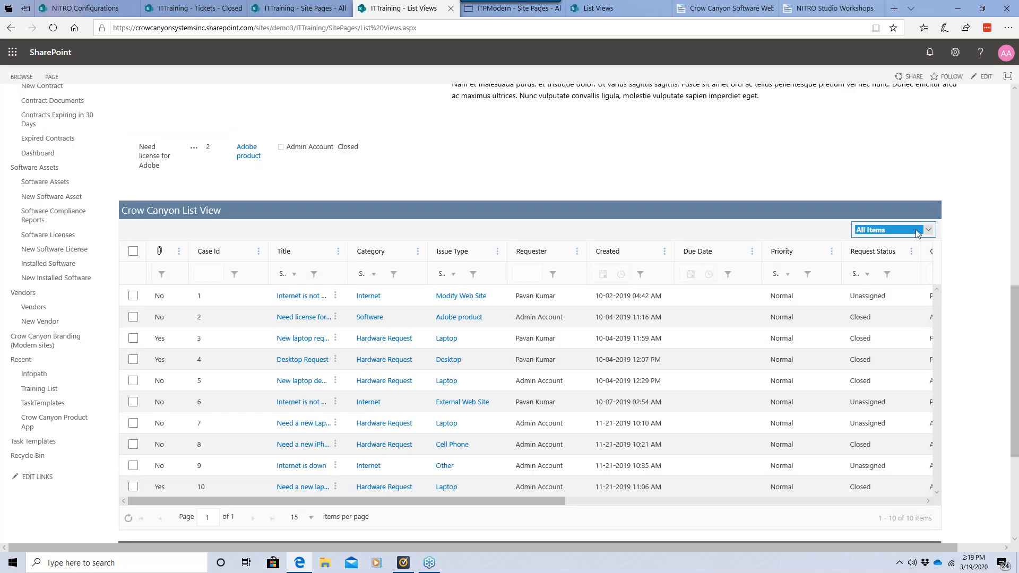
{"action": "left_click", "coordinate": [917, 234]}
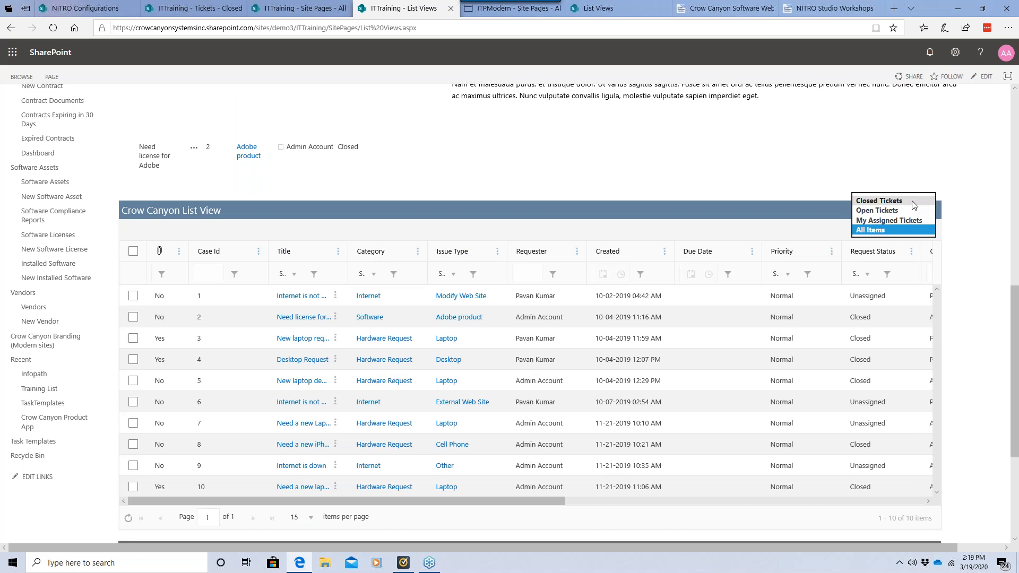
{"action": "left_click", "coordinate": [907, 211]}
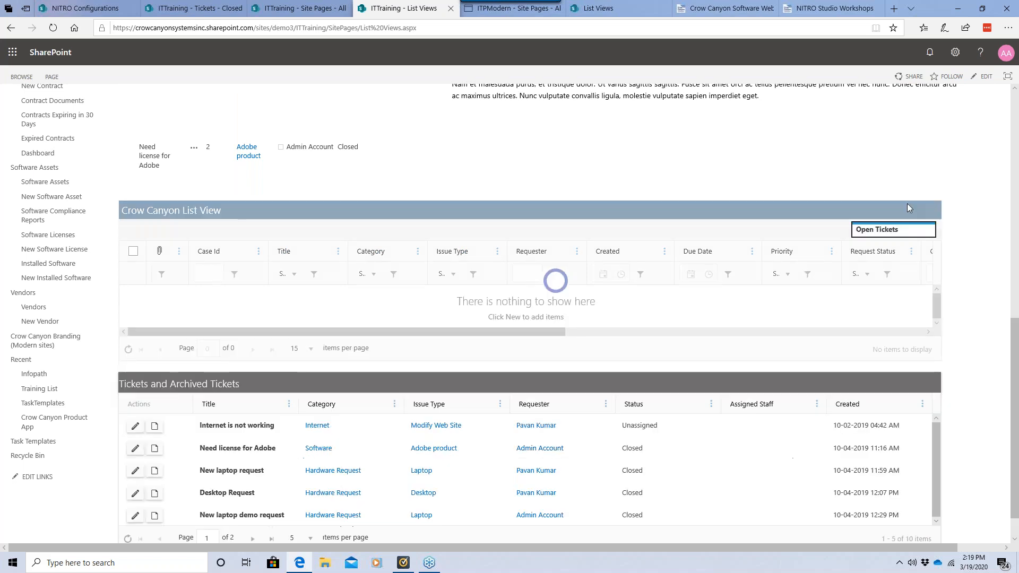
{"action": "left_click", "coordinate": [891, 266]}
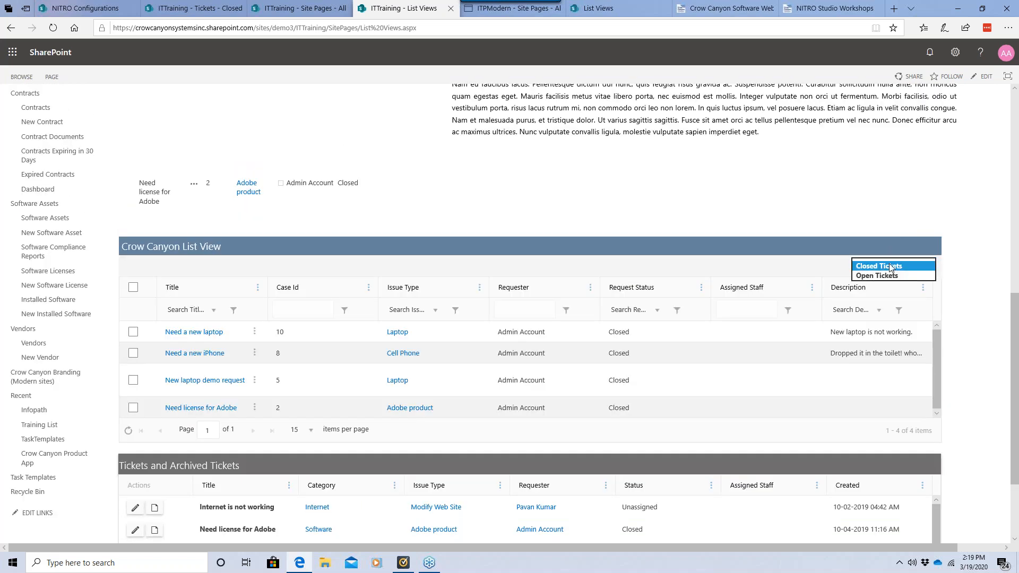
{"action": "left_click", "coordinate": [891, 282]}
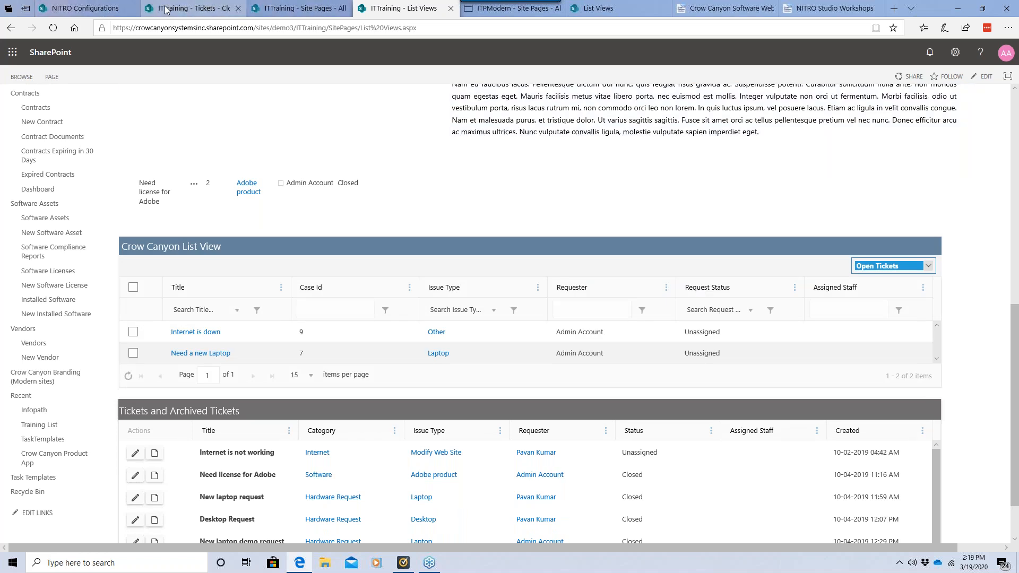
Step: Edit the Crow Canyon List View definition from Site Settings to show its views as Tabs, and save the settings
{"action": "left_click", "coordinate": [94, 14]}
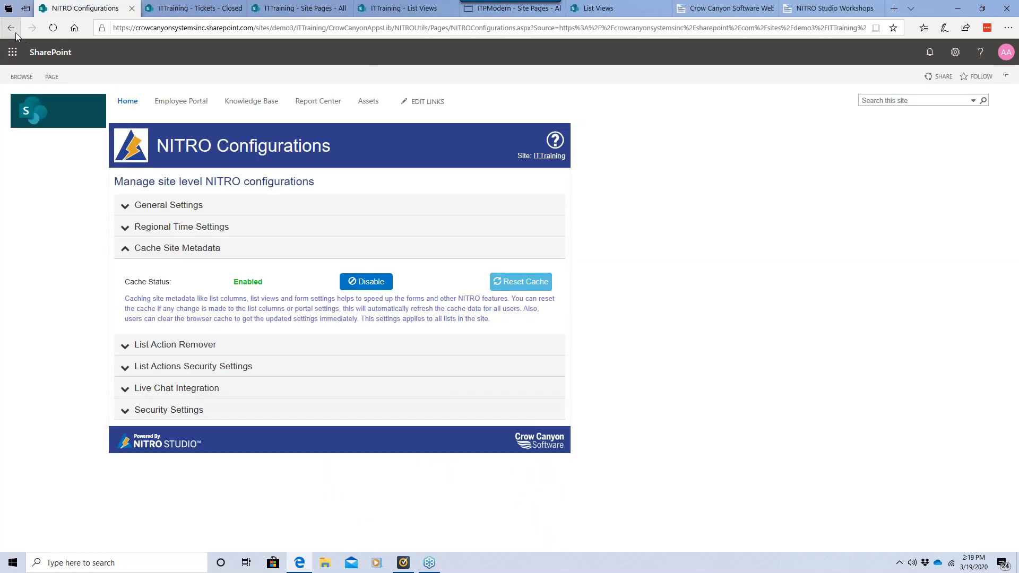
{"action": "left_click", "coordinate": [15, 33]}
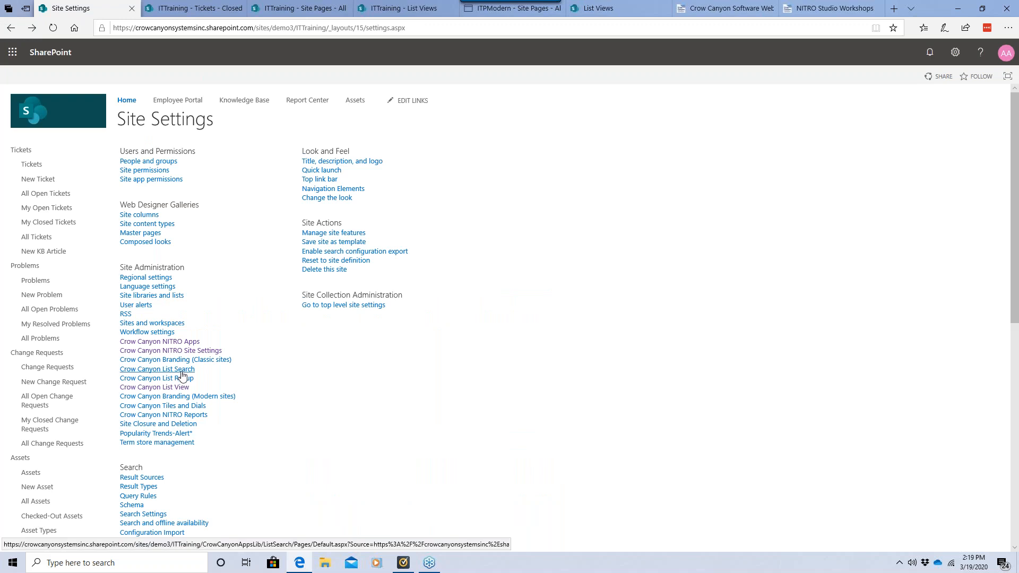
{"action": "left_click", "coordinate": [178, 392]}
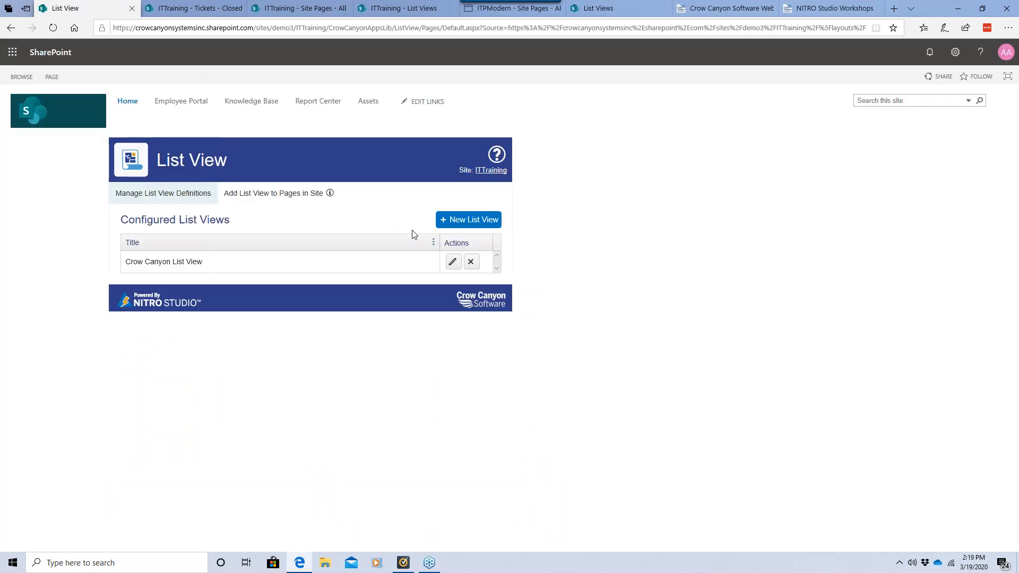
{"action": "left_click", "coordinate": [453, 262]}
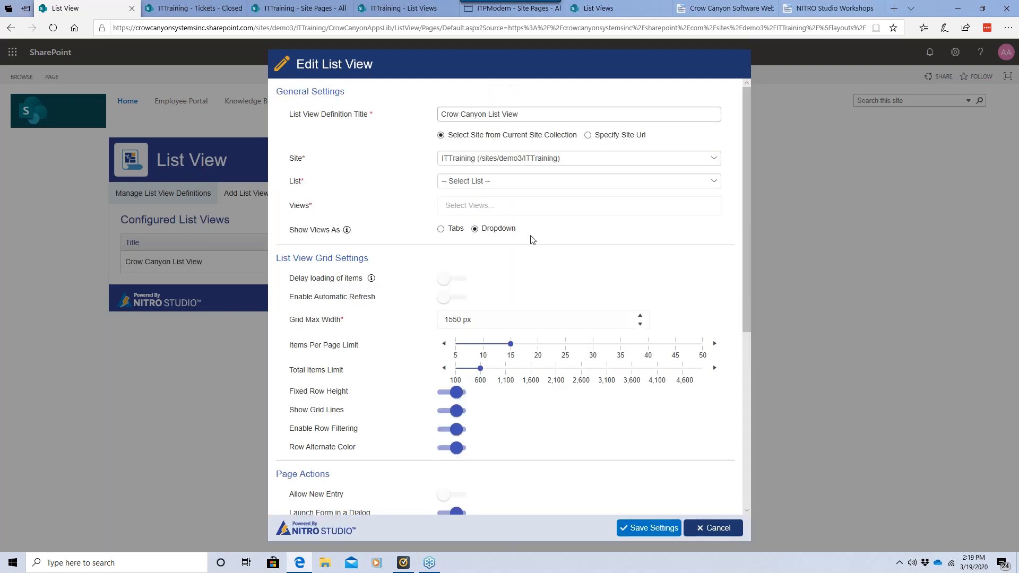
{"action": "scroll", "coordinate": [414, 329], "scroll_direction": "down", "scroll_amount": 3}
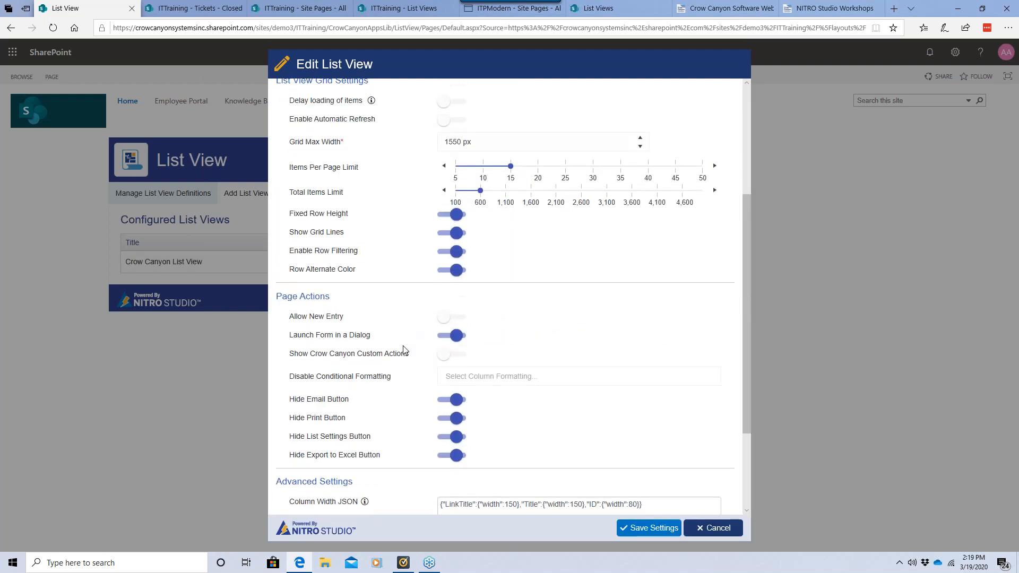
{"action": "scroll", "coordinate": [403, 348], "scroll_direction": "up", "scroll_amount": 4}
{"action": "left_click", "coordinate": [441, 247]}
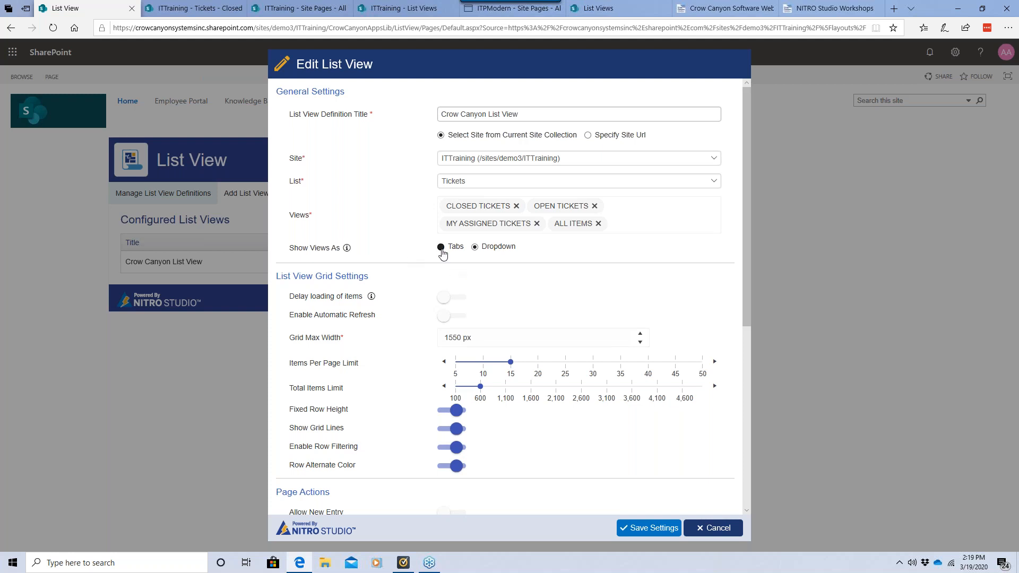
{"action": "left_click", "coordinate": [646, 528]}
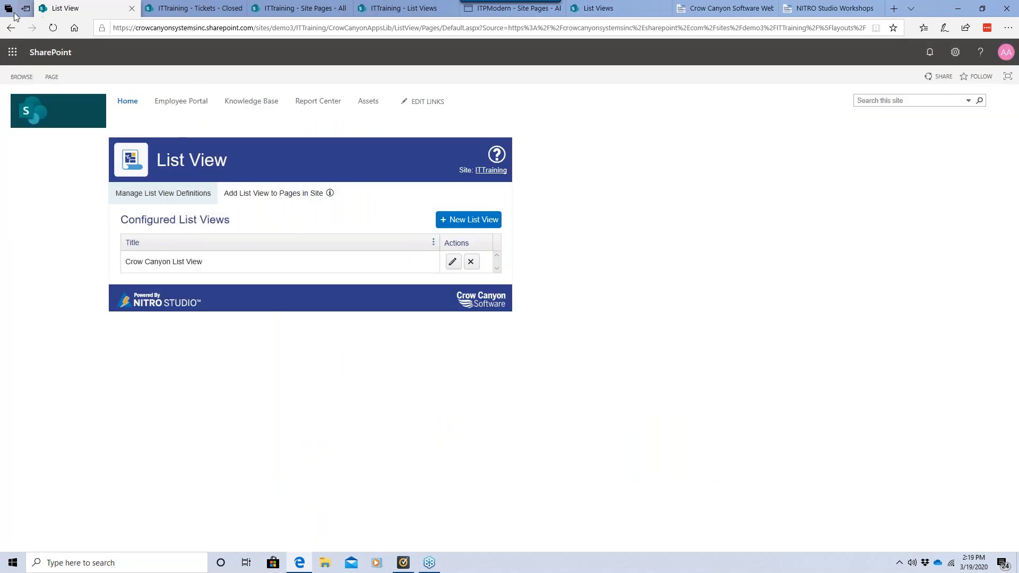
Step: Return to Site Settings, open Crow Canyon NITRO Site Settings and reset the cached site metadata
{"action": "left_click", "coordinate": [10, 28]}
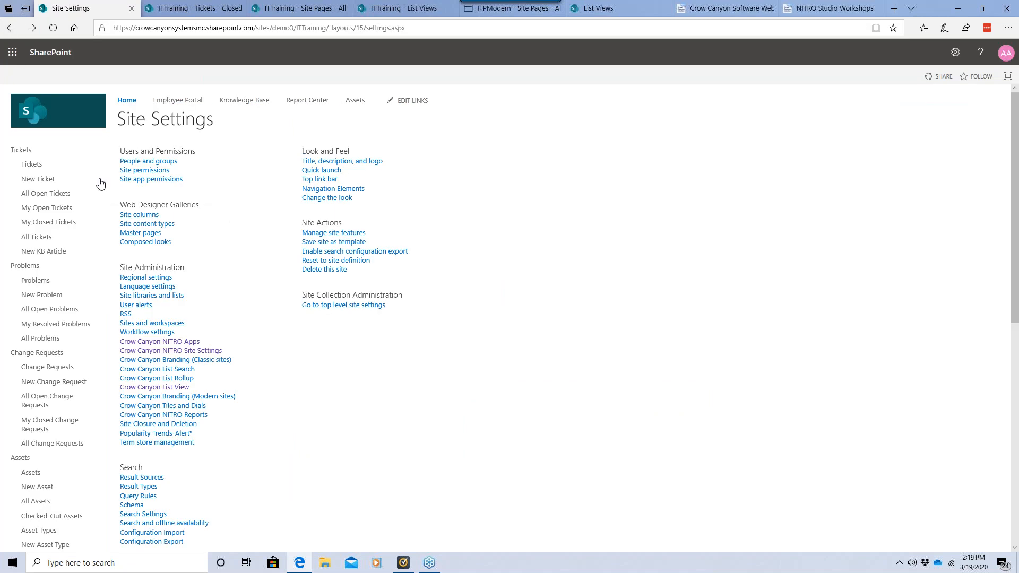
{"action": "left_click", "coordinate": [192, 351]}
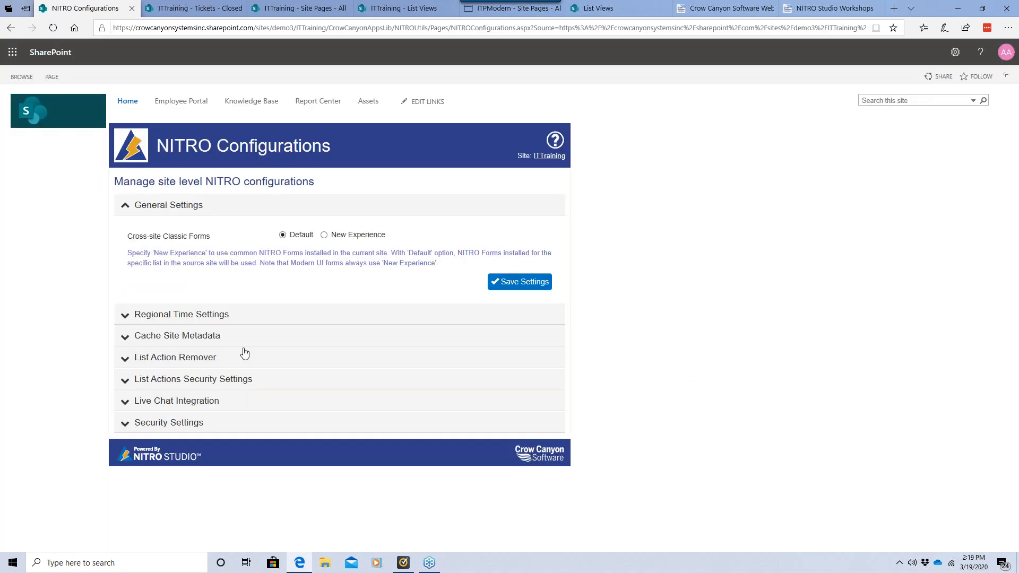
{"action": "left_click", "coordinate": [199, 343]}
{"action": "left_click", "coordinate": [501, 281]}
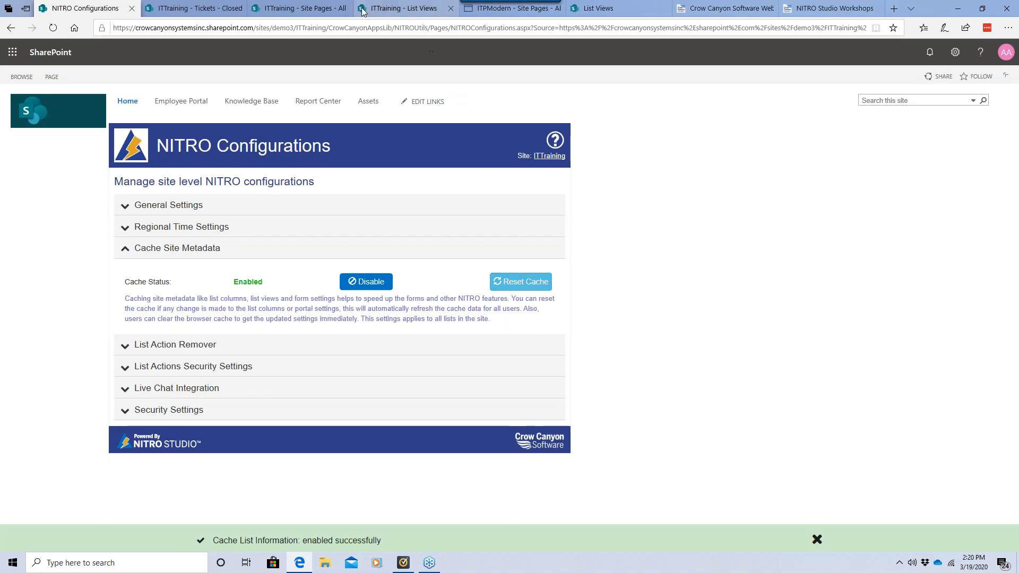
Step: Reload the ITTraining List Views page and find the tabbed Crow Canyon List View below the text
{"action": "left_click", "coordinate": [379, 10]}
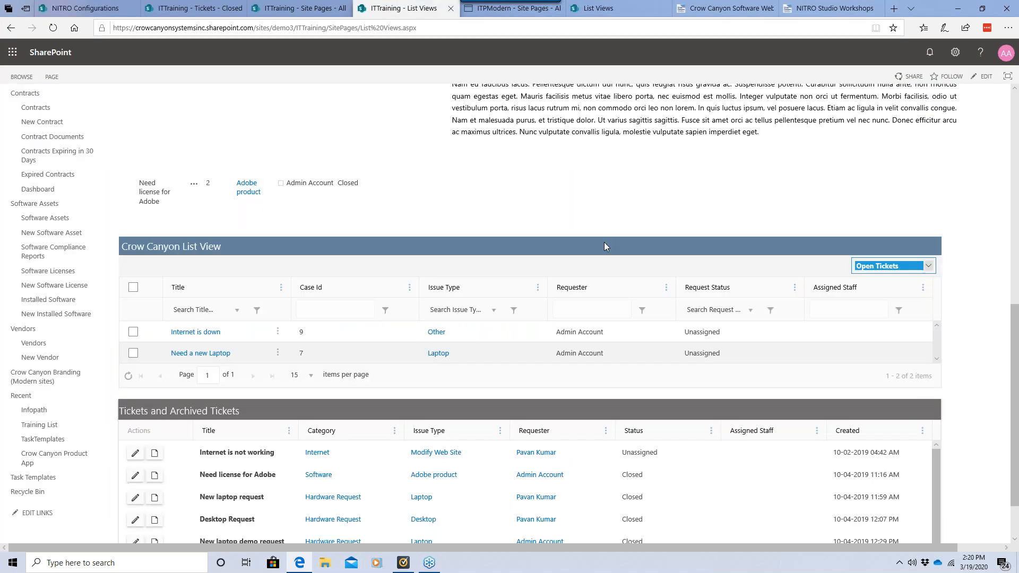
{"action": "left_click", "coordinate": [53, 27]}
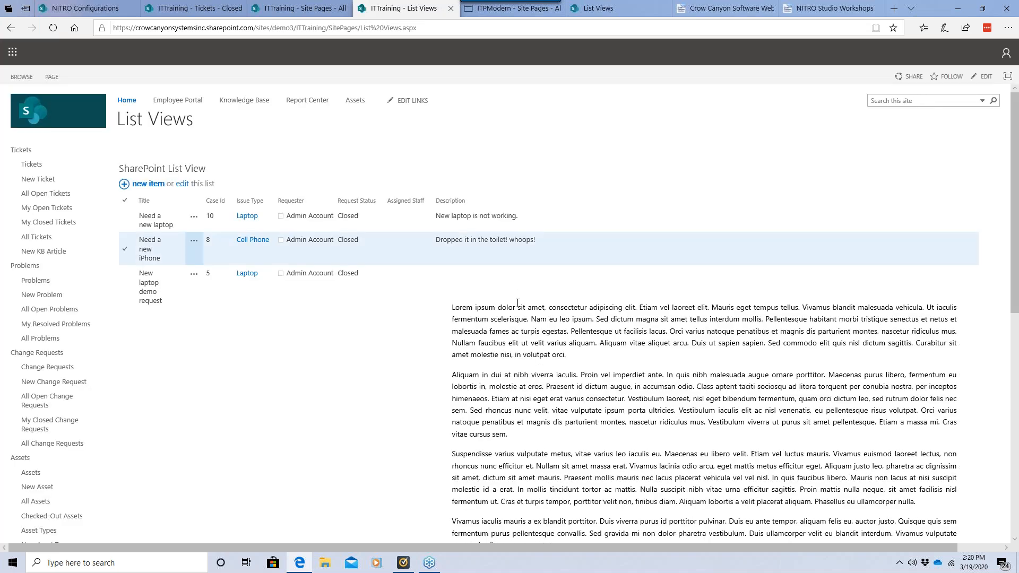
{"action": "scroll", "coordinate": [517, 305], "scroll_direction": "down", "scroll_amount": 5}
{"action": "scroll", "coordinate": [506, 310], "scroll_direction": "down", "scroll_amount": 4}
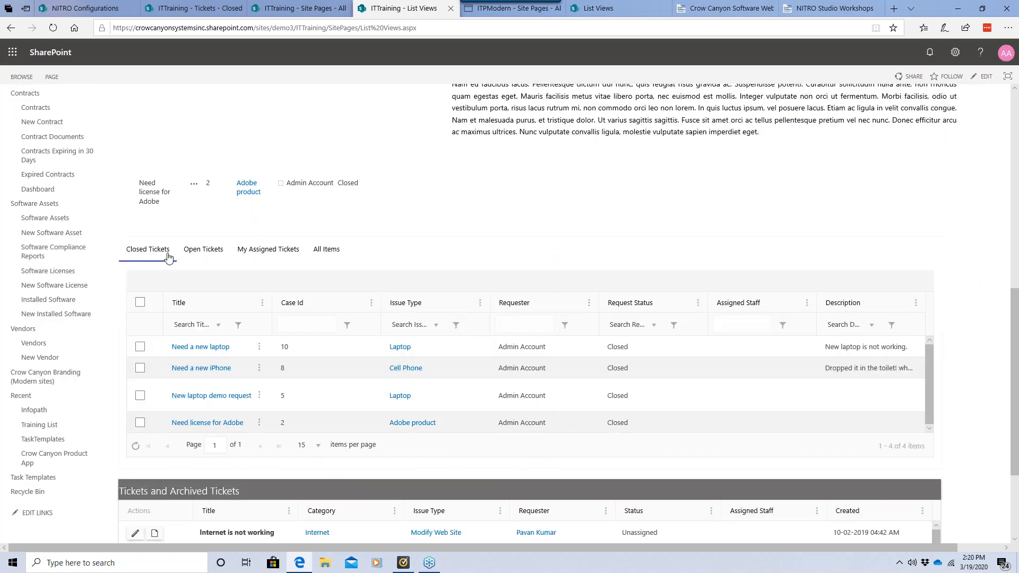
Step: Look through the Open Tickets, My Assigned Tickets and All Items views, and return to Closed Tickets
{"action": "left_click", "coordinate": [214, 253]}
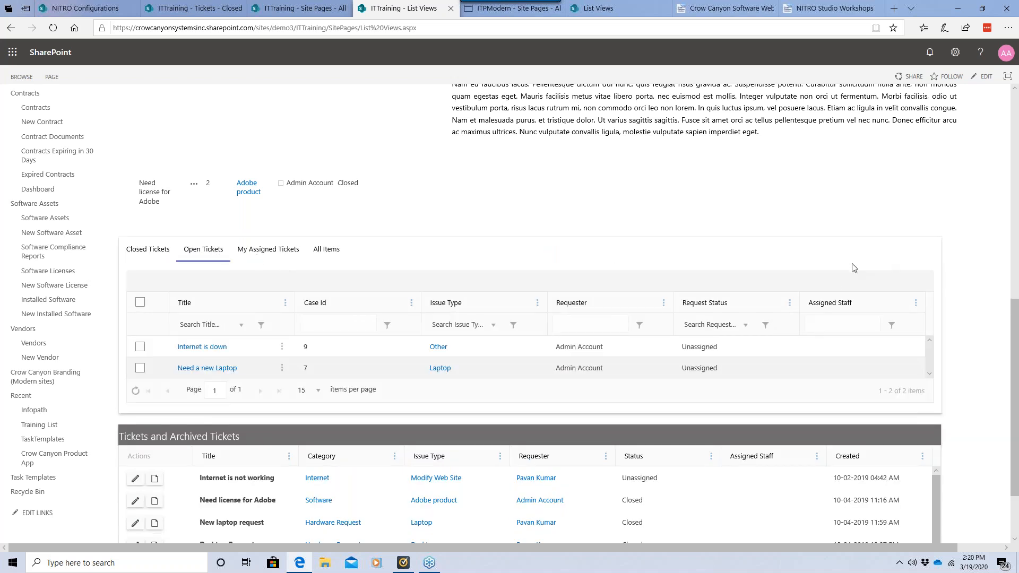
{"action": "left_click", "coordinate": [289, 260]}
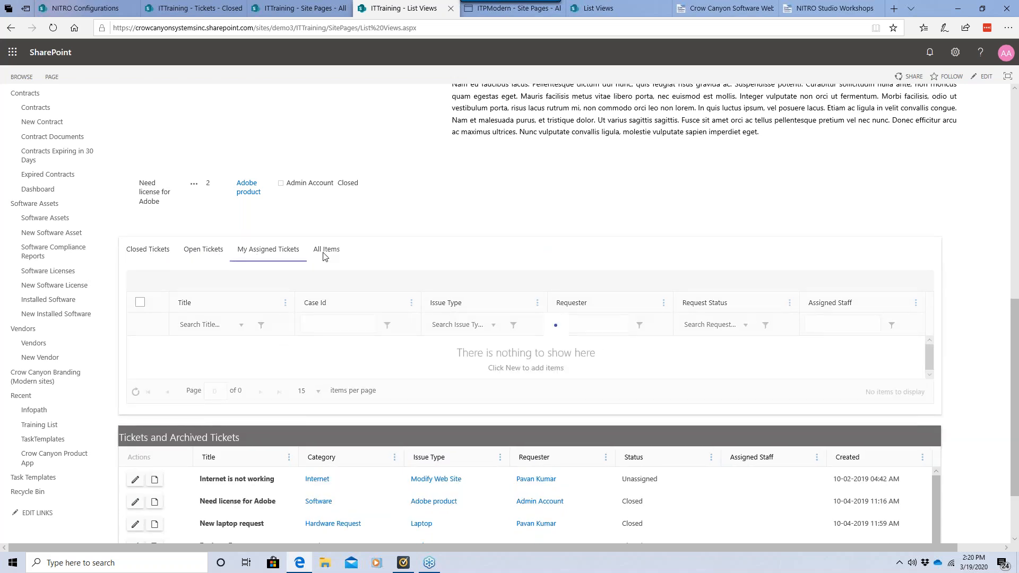
{"action": "left_click", "coordinate": [325, 256]}
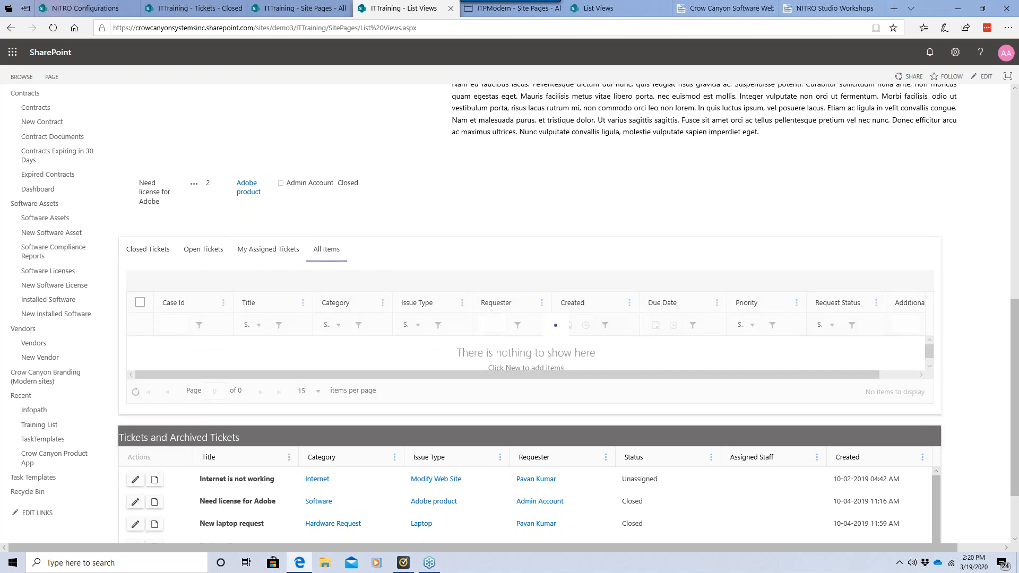
{"action": "left_click", "coordinate": [163, 253]}
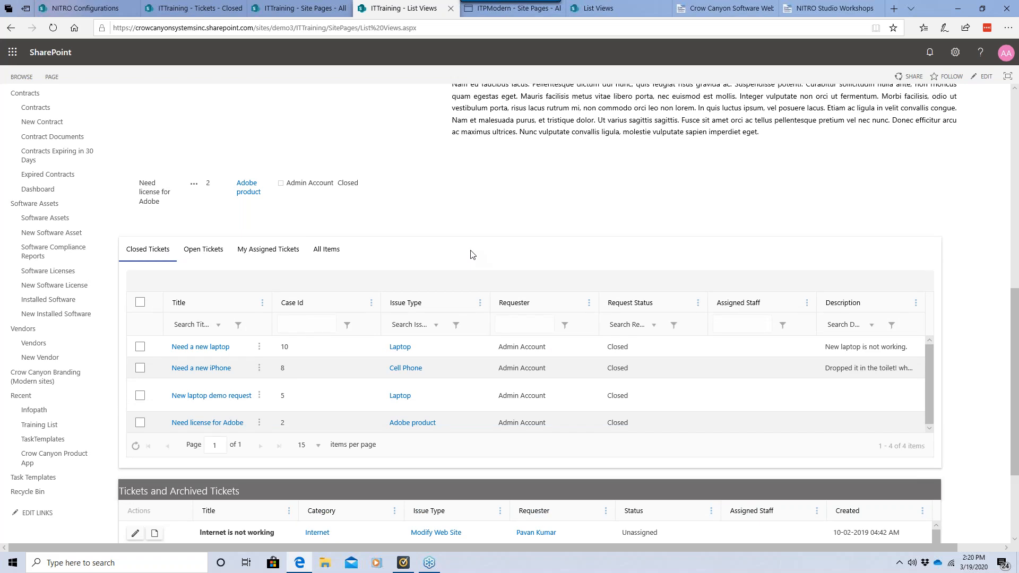
{"action": "scroll", "coordinate": [471, 255], "scroll_direction": "up", "scroll_amount": 1}
{"action": "scroll", "coordinate": [471, 255], "scroll_direction": "down", "scroll_amount": 1}
{"action": "scroll", "coordinate": [399, 280], "scroll_direction": "up", "scroll_amount": 10}
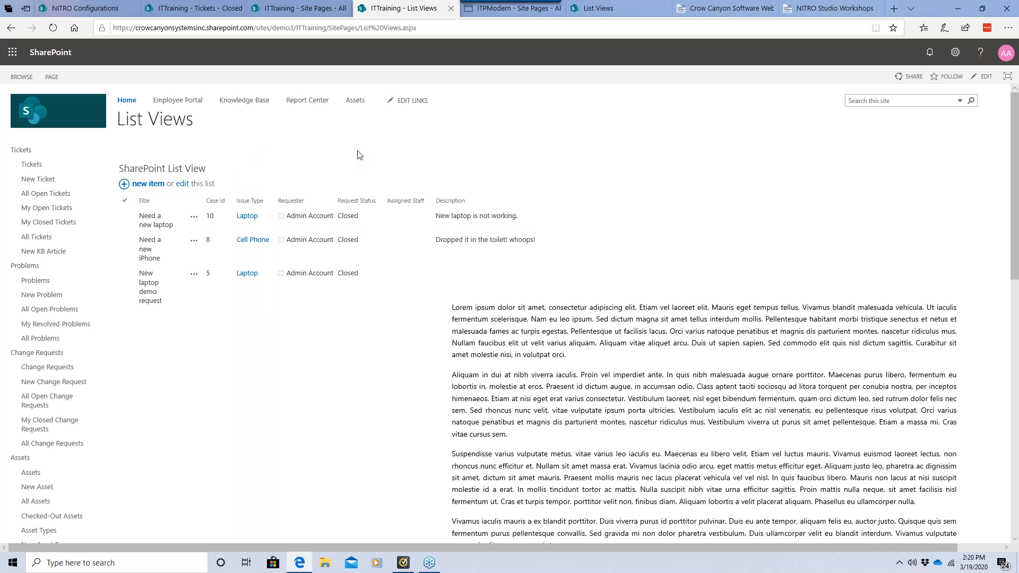
Step: Go back to Site Settings, open Crow Canyon List View and show the options for adding a list view to site pages
{"action": "left_click", "coordinate": [96, 9]}
{"action": "left_click", "coordinate": [13, 31]}
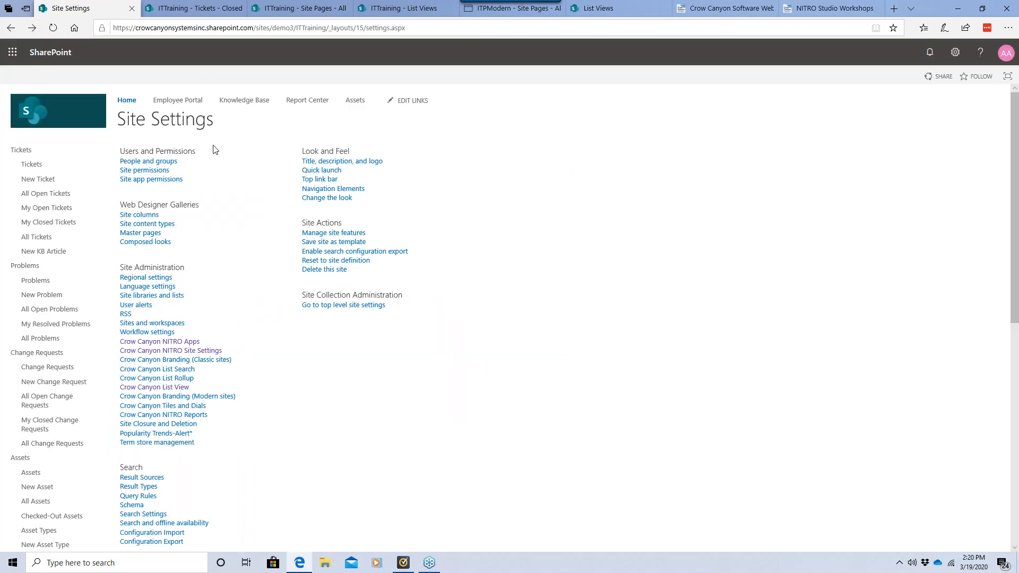
{"action": "left_click", "coordinate": [168, 389]}
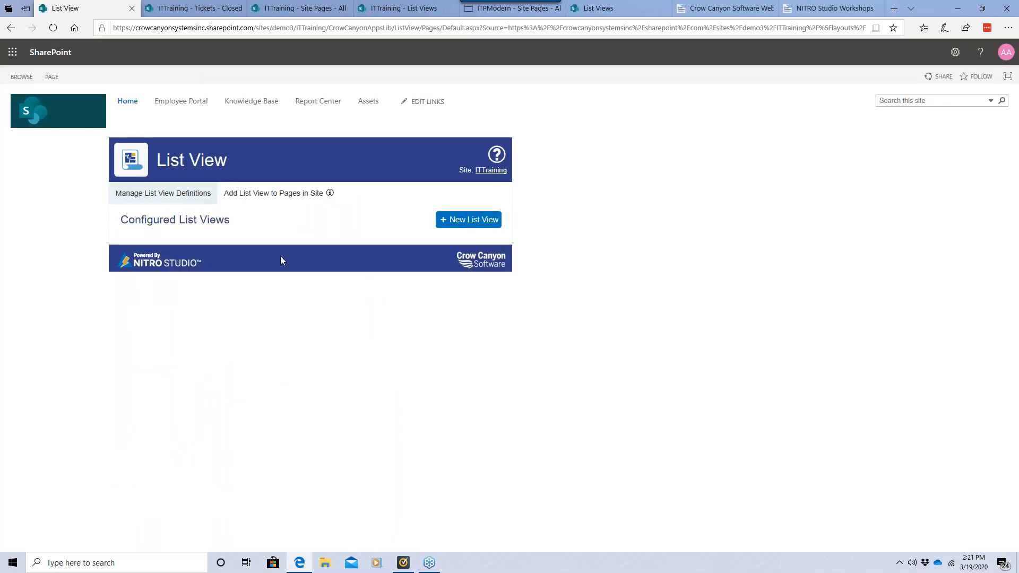
{"action": "left_click", "coordinate": [281, 201]}
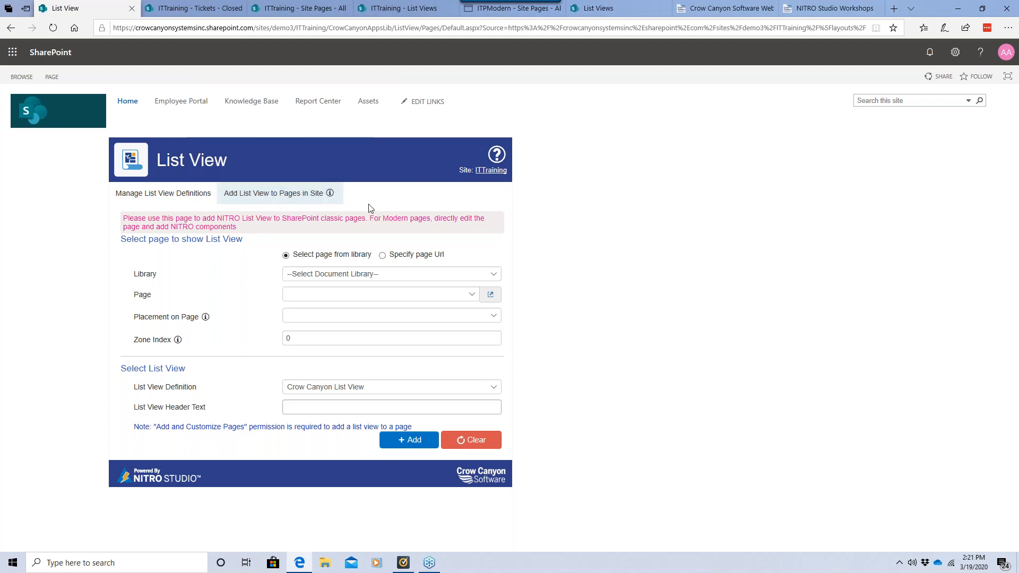
Step: Select the Site Pages library and its List Views page as the target for the Crow Canyon List View
{"action": "left_click", "coordinate": [381, 276]}
{"action": "left_click", "coordinate": [364, 358]}
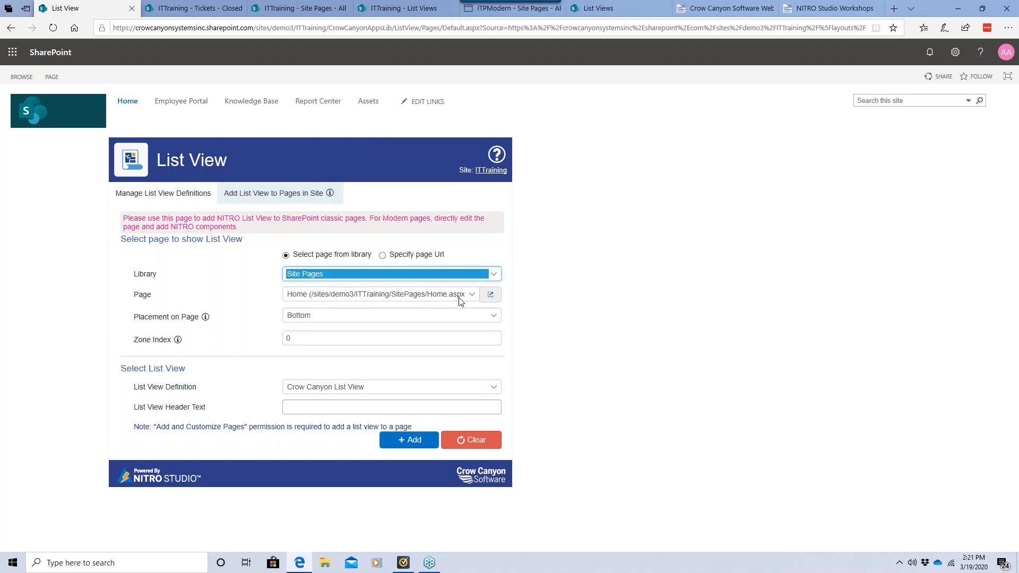
{"action": "left_click", "coordinate": [459, 300]}
{"action": "left_click", "coordinate": [403, 303]}
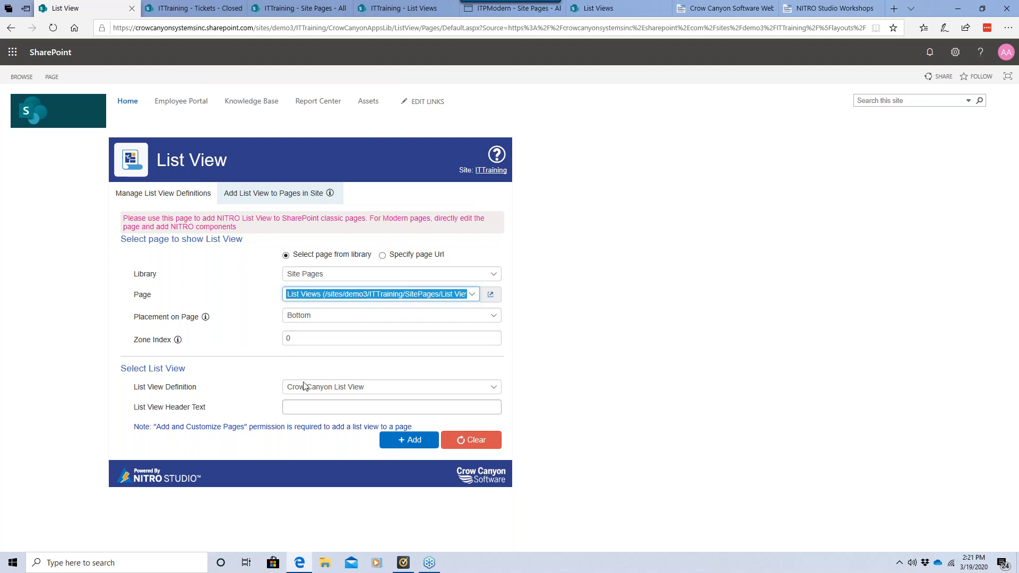
{"action": "left_click", "coordinate": [318, 407]}
{"action": "left_click", "coordinate": [595, 375]}
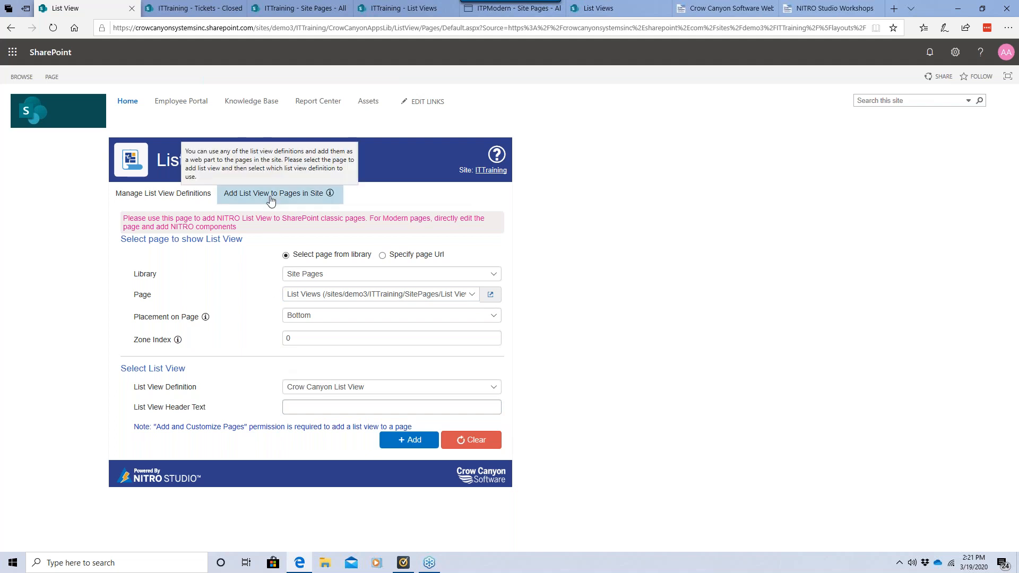
Step: Open the ITPModern List Views page for editing and review its ticket list web parts through Tickets and Archived Tickets
{"action": "left_click", "coordinate": [632, 8]}
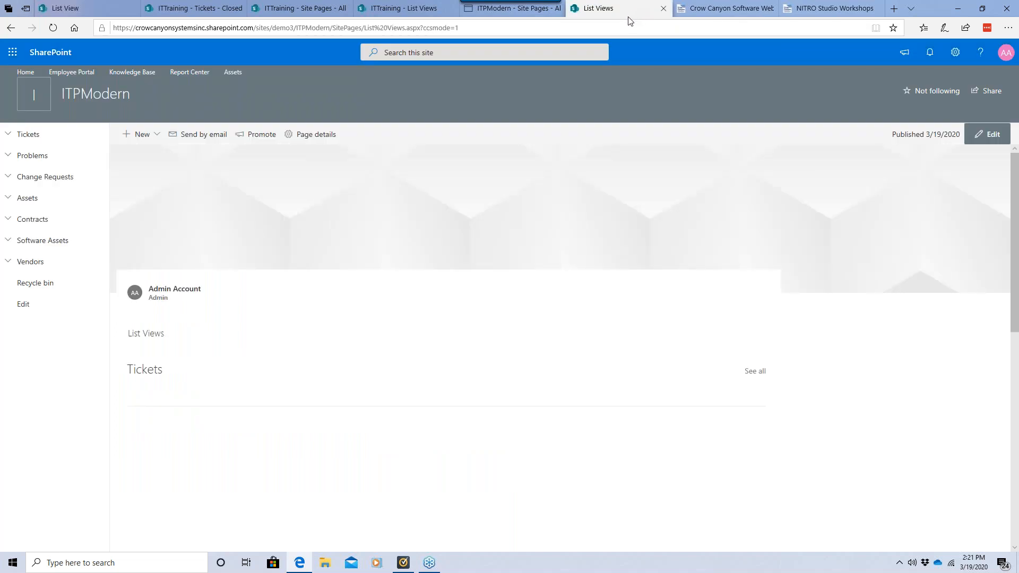
{"action": "left_click", "coordinate": [982, 140]}
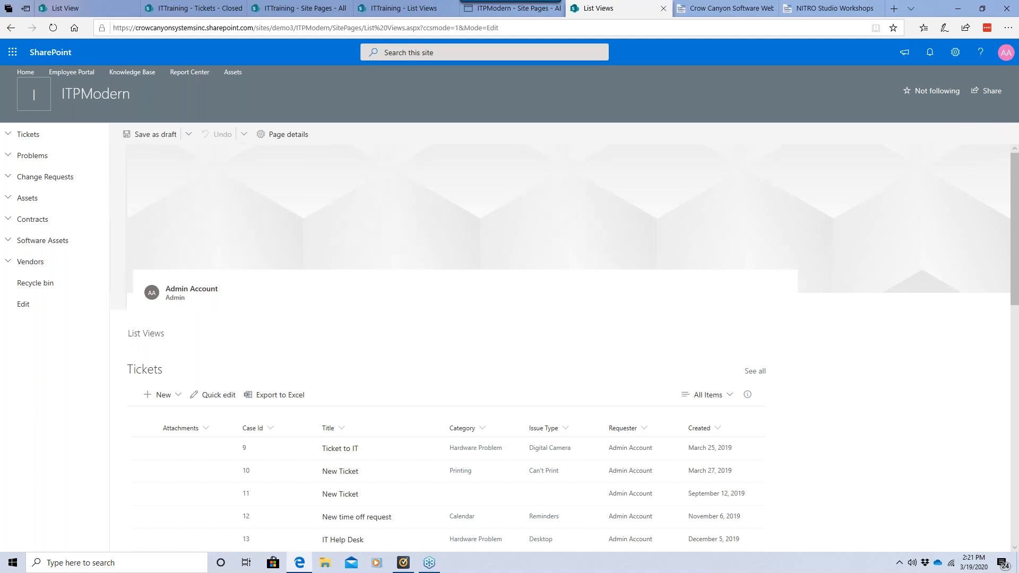
{"action": "scroll", "coordinate": [638, 264], "scroll_direction": "down", "scroll_amount": 4}
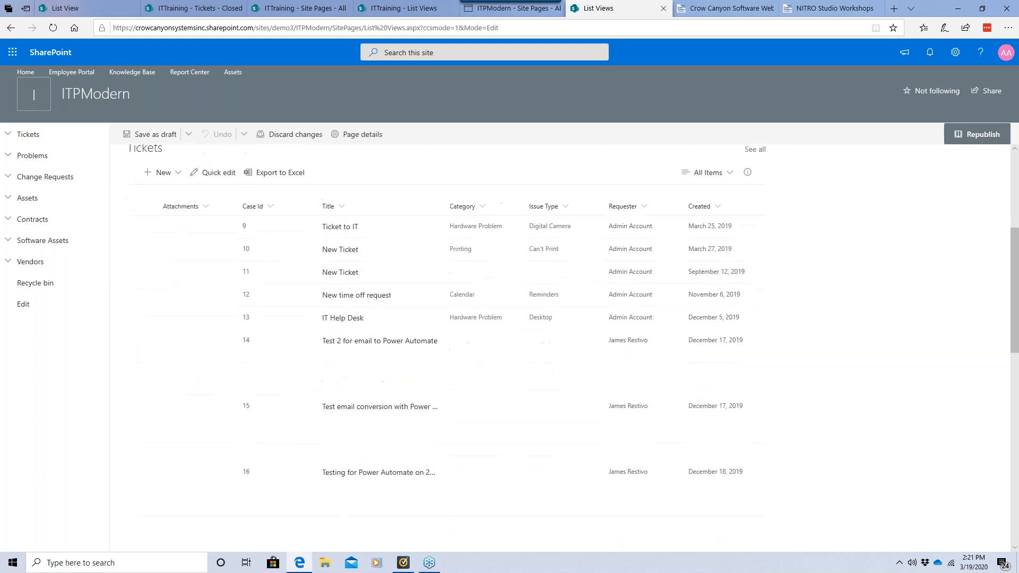
{"action": "scroll", "coordinate": [502, 355], "scroll_direction": "down", "scroll_amount": 3}
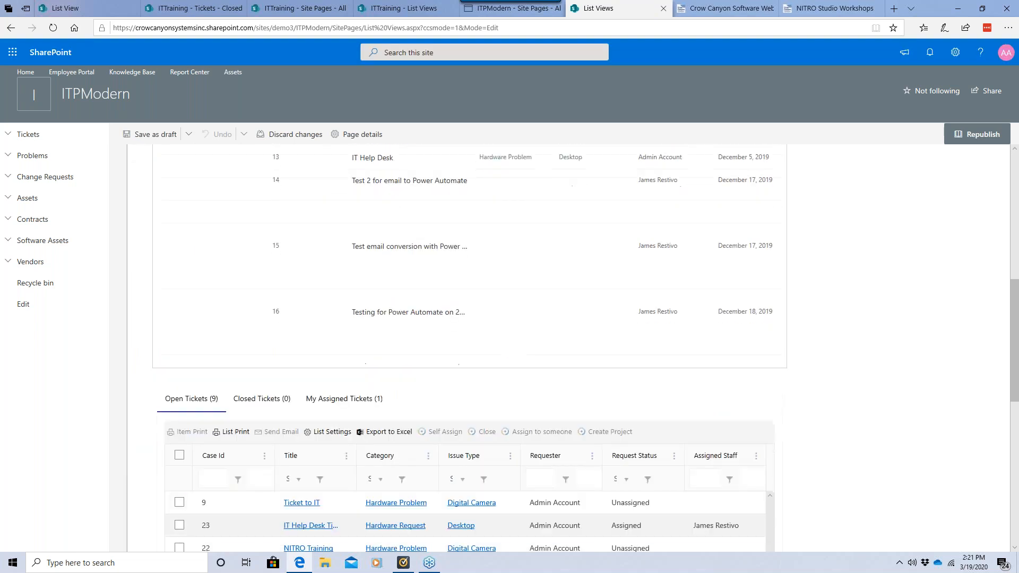
{"action": "scroll", "coordinate": [484, 337], "scroll_direction": "down", "scroll_amount": 3}
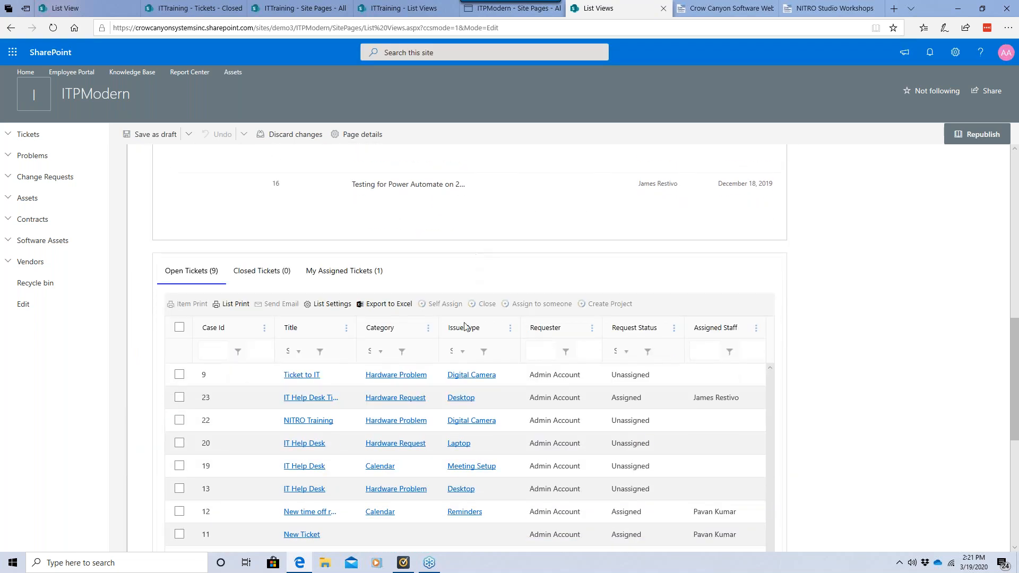
{"action": "scroll", "coordinate": [464, 326], "scroll_direction": "down", "scroll_amount": 5}
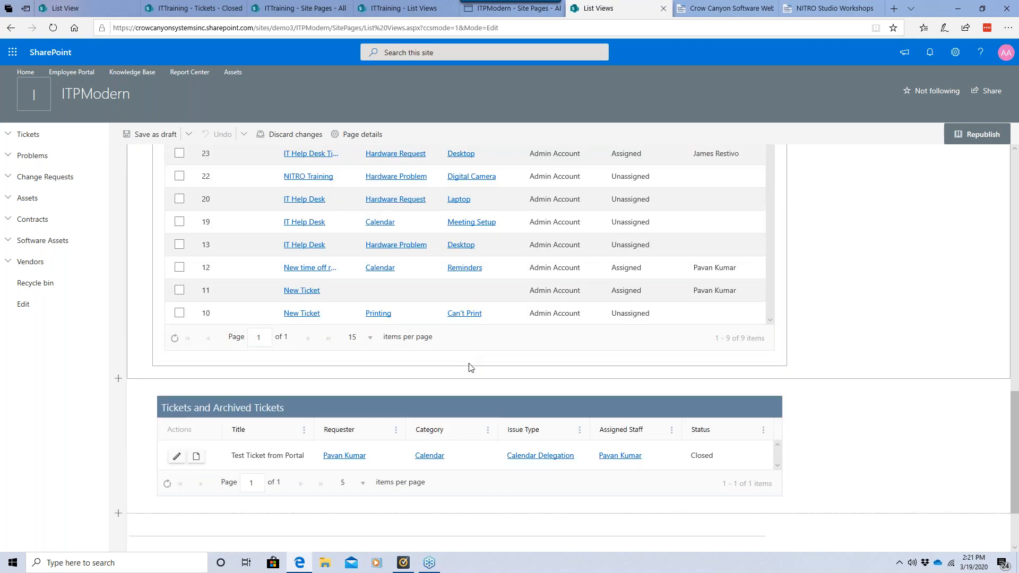
Step: Add a List View - Crow Canyon web part between the tabbed ticket list and Tickets and Archived Tickets, and open its settings
{"action": "left_click", "coordinate": [470, 373]}
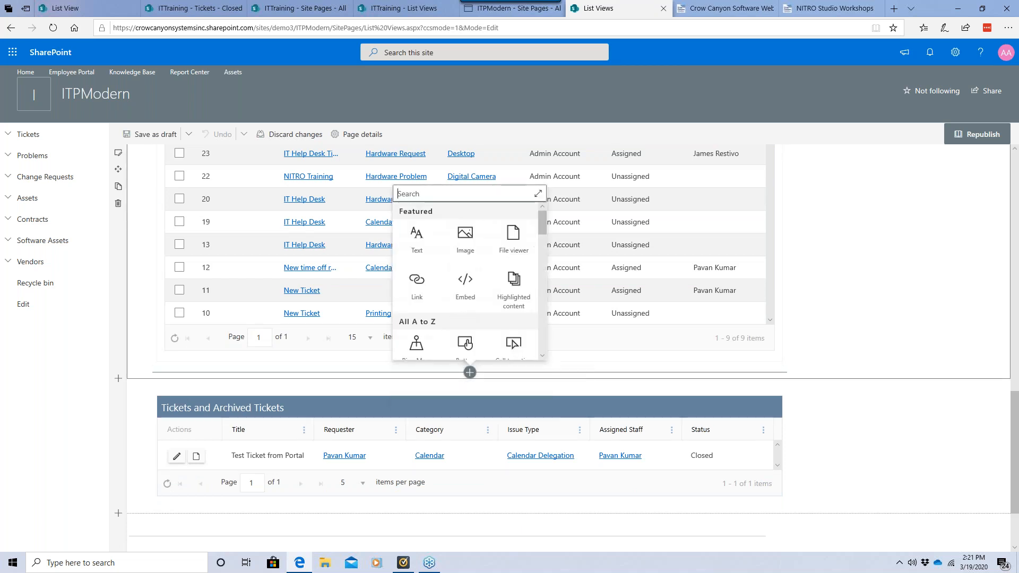
{"action": "scroll", "coordinate": [544, 250], "scroll_direction": "down", "scroll_amount": 3}
{"action": "left_click_drag", "start_coordinate": [544, 250], "coordinate": [543, 277]}
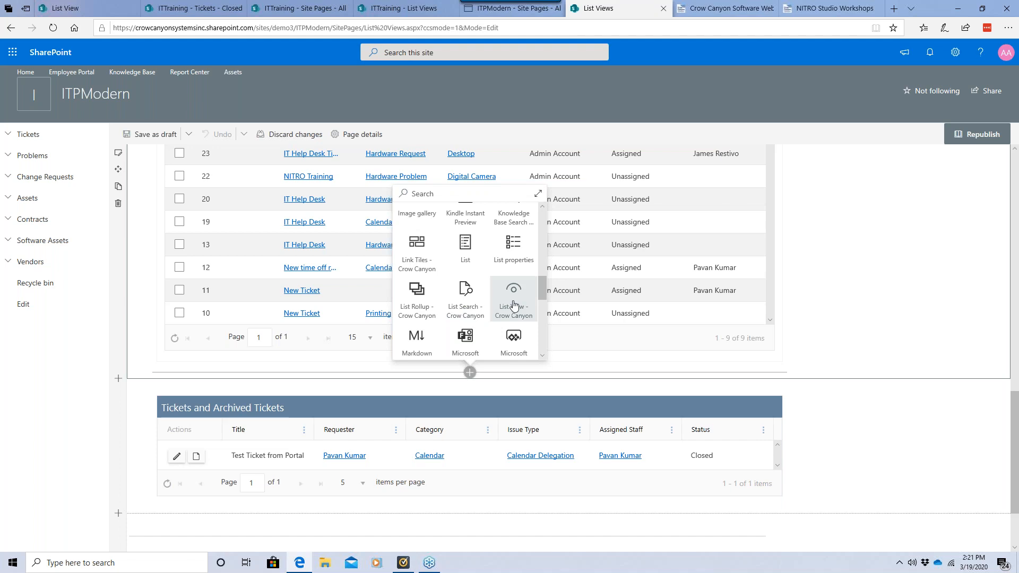
{"action": "left_click", "coordinate": [513, 300]}
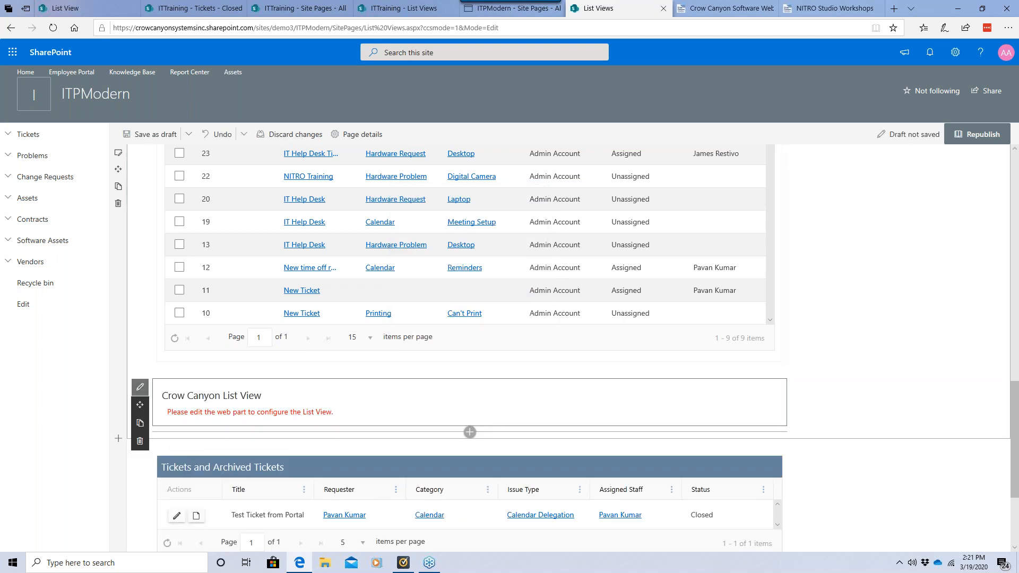
{"action": "left_click", "coordinate": [140, 387]}
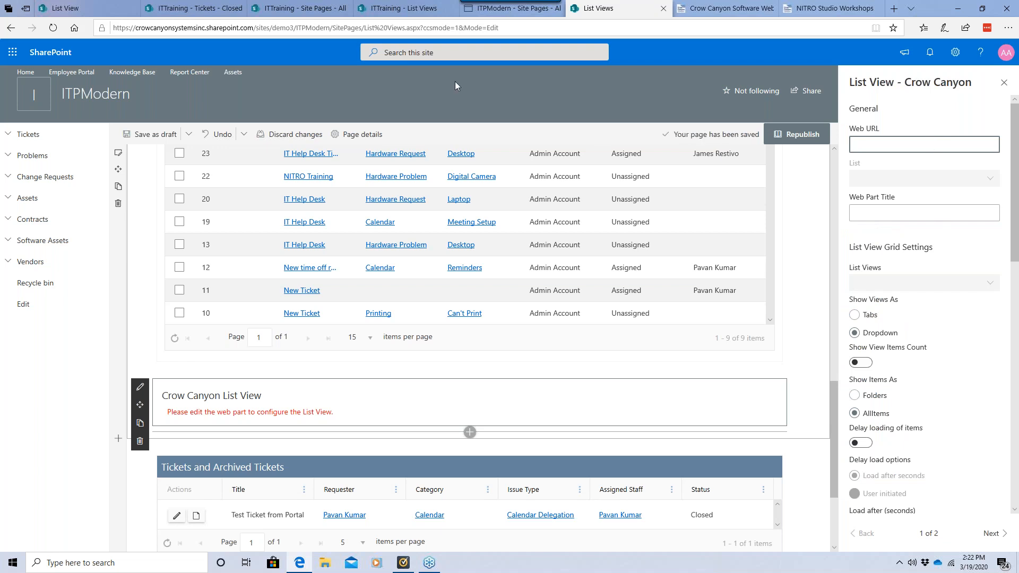
Step: Set the new web part's Web URL to the copied ITPModern site address and choose Tickets as its list
{"action": "left_click_drag", "start_coordinate": [330, 27], "coordinate": [60, 27]}
{"action": "key", "text": "ctrl+c"}
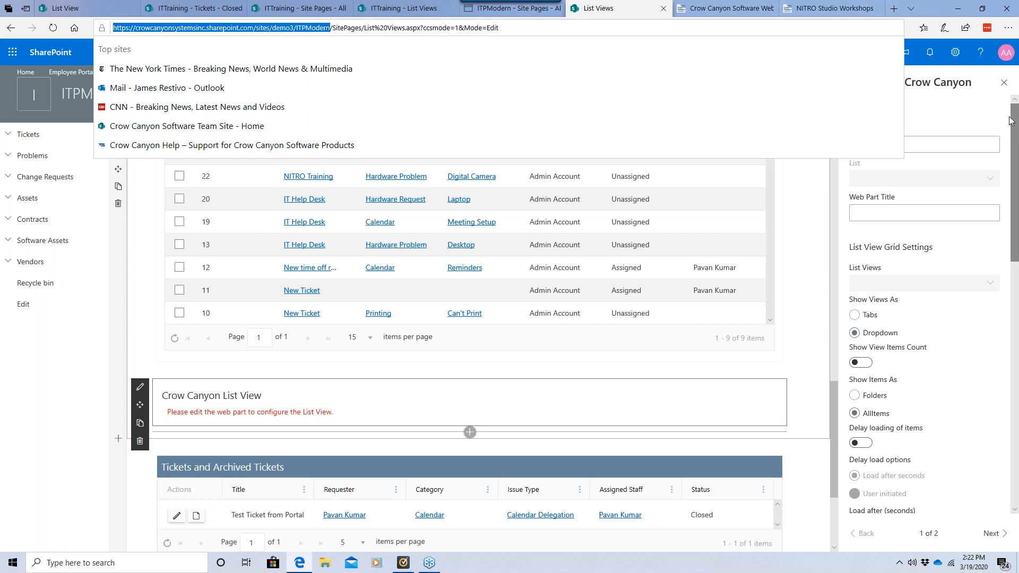
{"action": "left_click", "coordinate": [984, 141]}
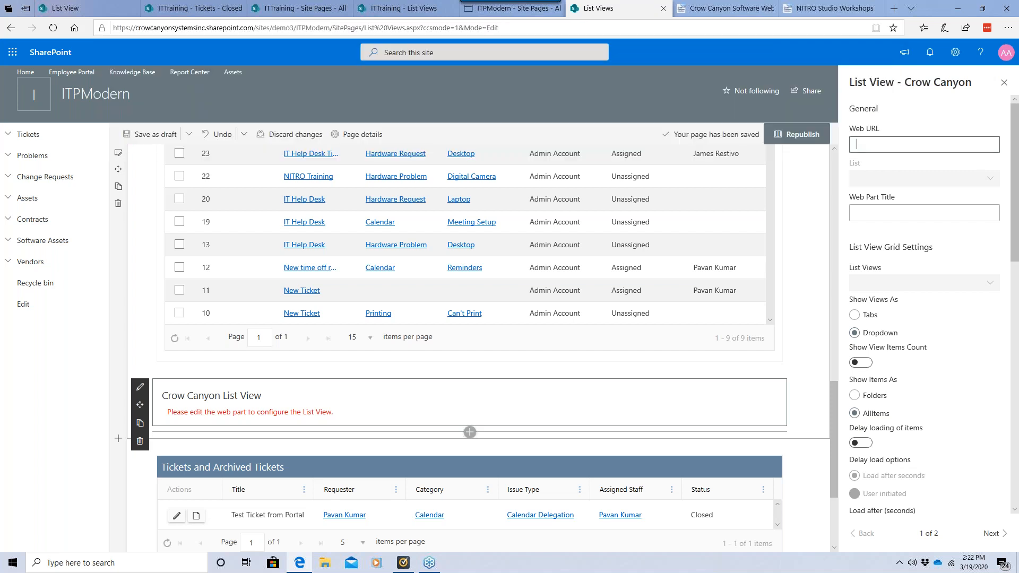
{"action": "key", "text": "ctrl+v"}
{"action": "left_click", "coordinate": [975, 182]}
{"action": "left_click_drag", "start_coordinate": [842, 171], "coordinate": [842, 408]}
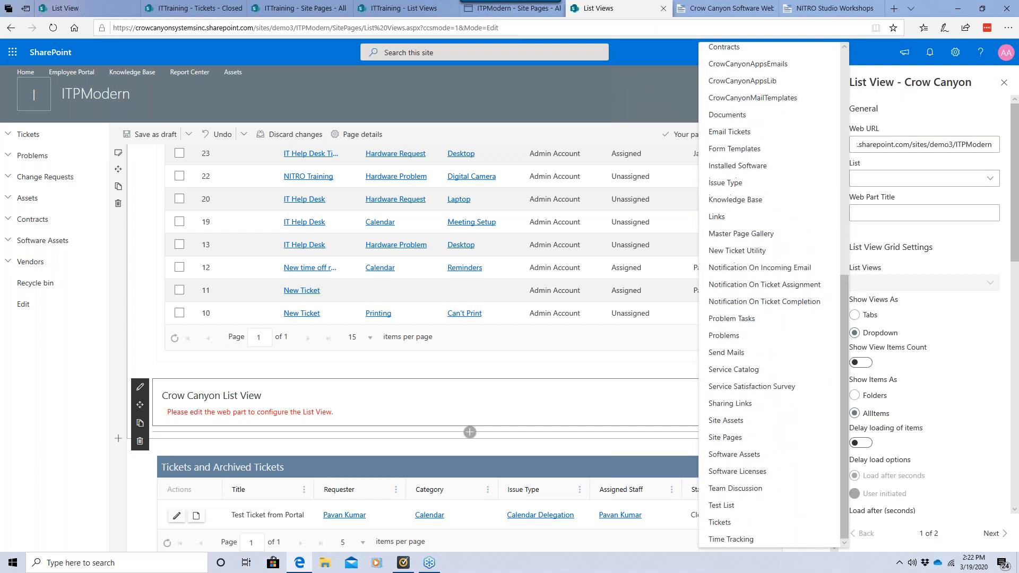
{"action": "left_click", "coordinate": [734, 529]}
Step: Examine the web part's title, list views, item display, delayed loading and automatic refresh options
{"action": "left_click", "coordinate": [892, 210]}
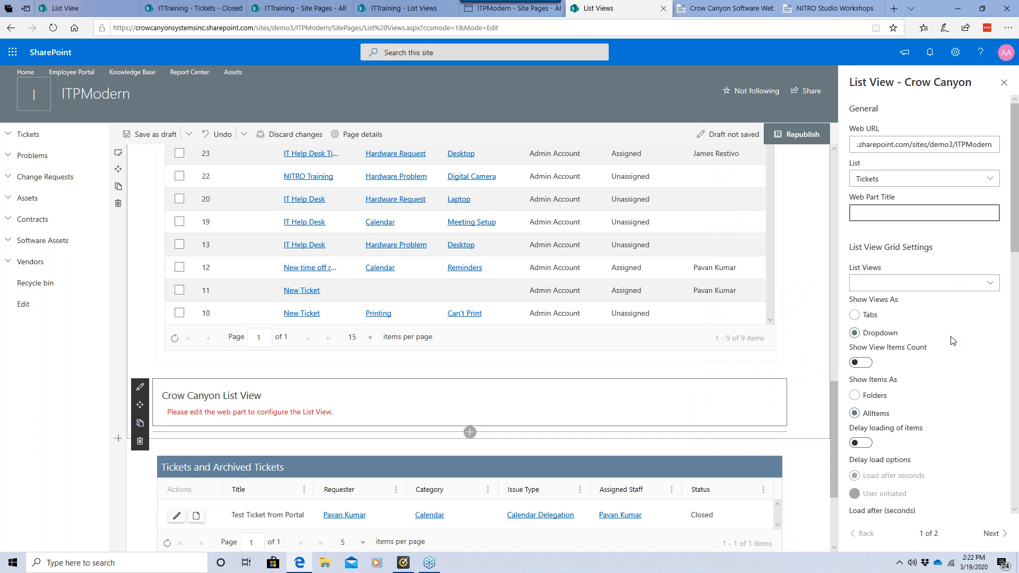
{"action": "scroll", "coordinate": [952, 340], "scroll_direction": "down", "scroll_amount": 1}
{"action": "scroll", "coordinate": [952, 340], "scroll_direction": "down", "scroll_amount": 1}
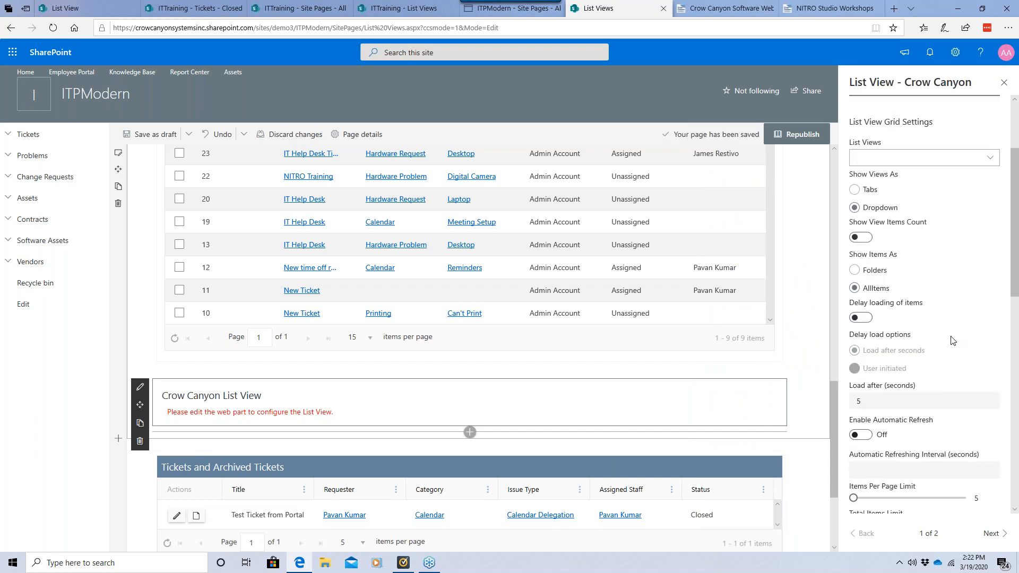
{"action": "scroll", "coordinate": [951, 340], "scroll_direction": "up", "scroll_amount": 2}
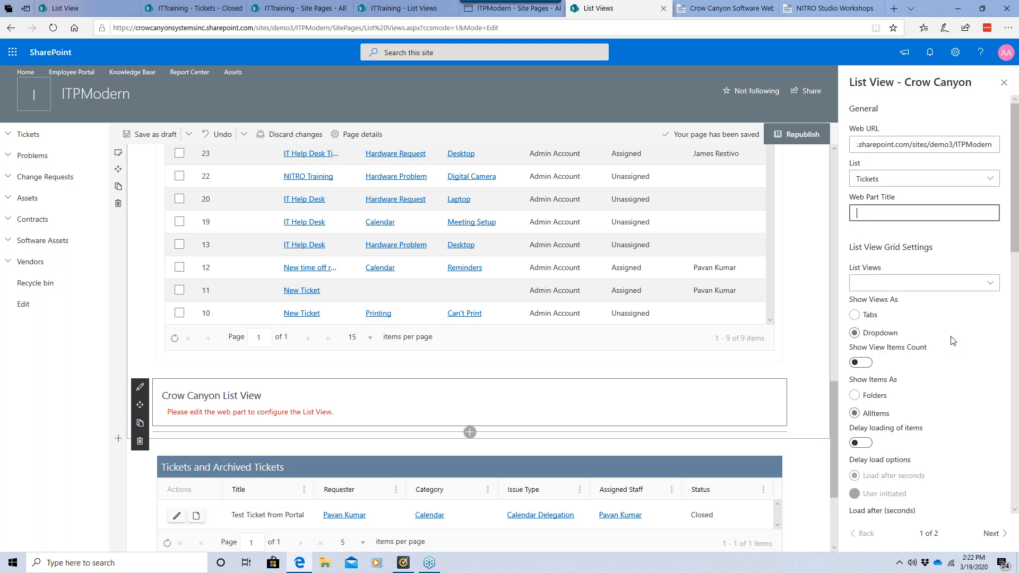
{"action": "scroll", "coordinate": [951, 340], "scroll_direction": "down", "scroll_amount": 1}
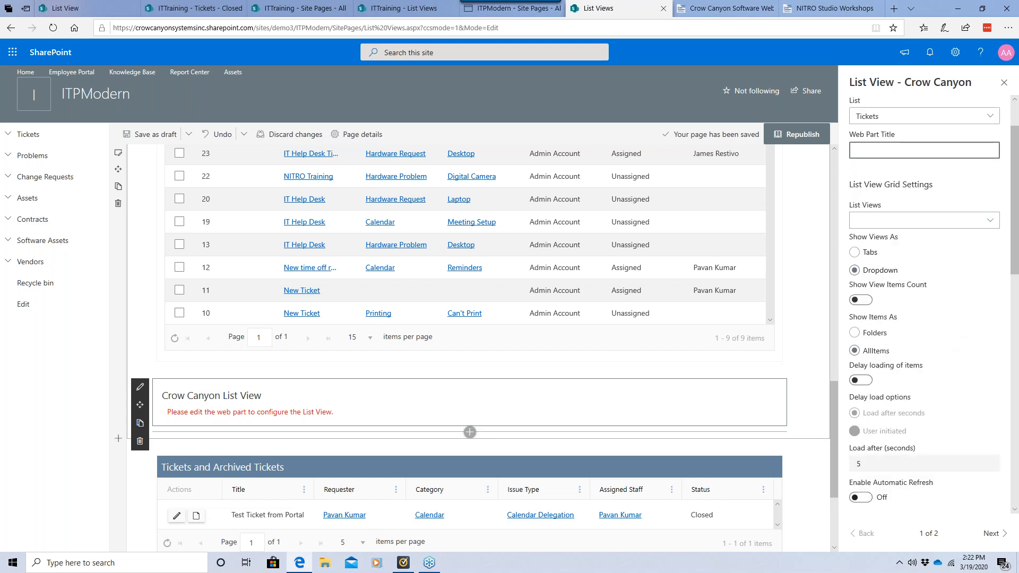
{"action": "scroll", "coordinate": [921, 305], "scroll_direction": "down", "scroll_amount": 1}
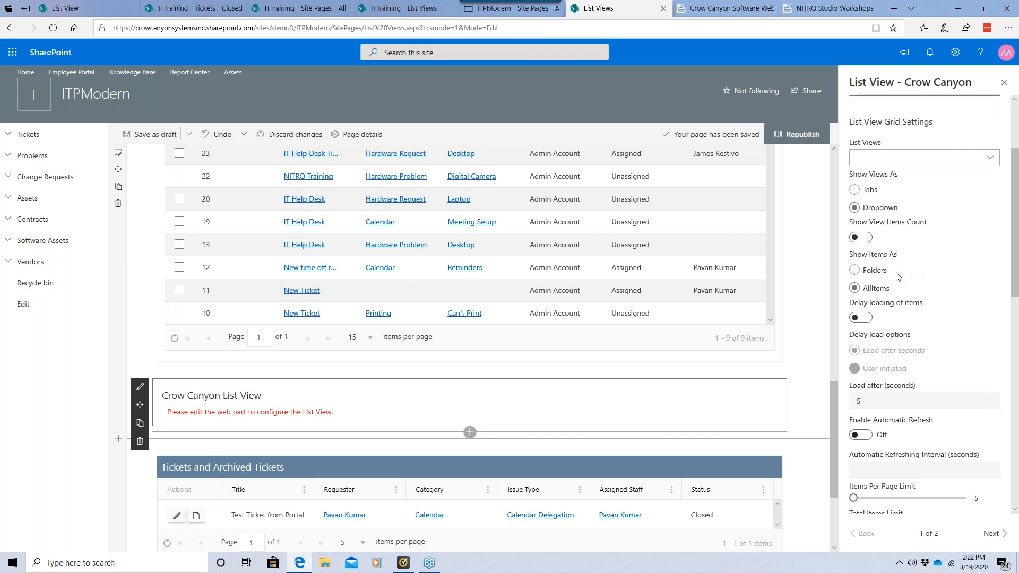
{"action": "scroll", "coordinate": [896, 303], "scroll_direction": "down", "scroll_amount": 2}
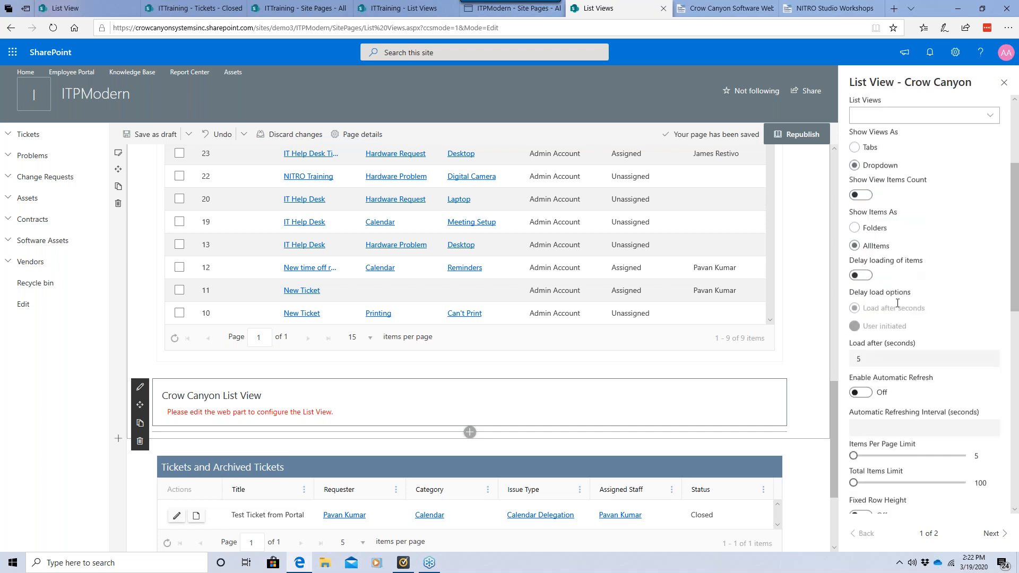
{"action": "scroll", "coordinate": [903, 299], "scroll_direction": "down", "scroll_amount": 1}
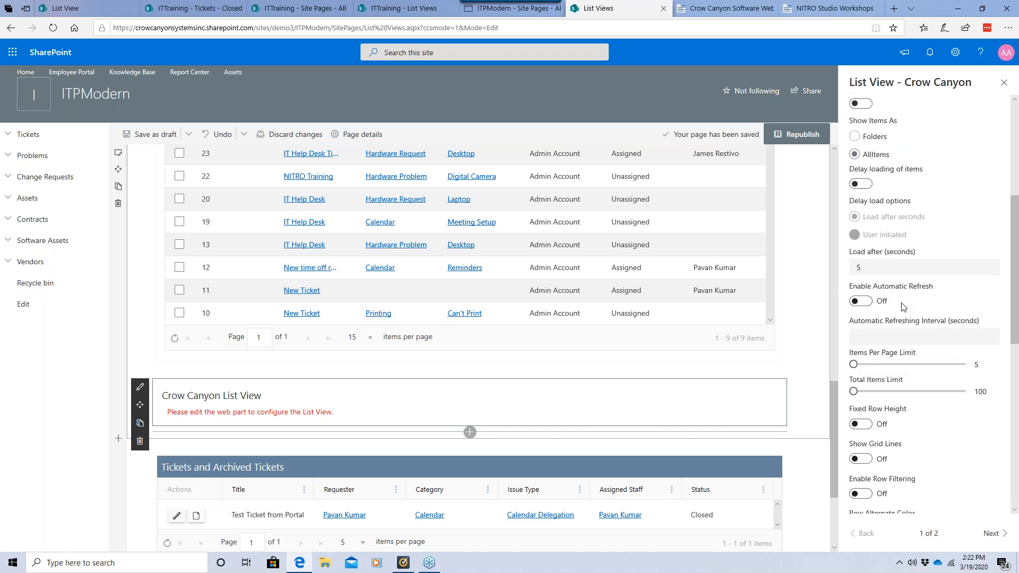
Step: Set the web part's Items Per Page Limit to 25 and its Total Items Limit to 1900
{"action": "left_click", "coordinate": [916, 310]}
{"action": "left_click", "coordinate": [919, 337]}
{"action": "left_click_drag", "start_coordinate": [921, 337], "coordinate": [895, 337]}
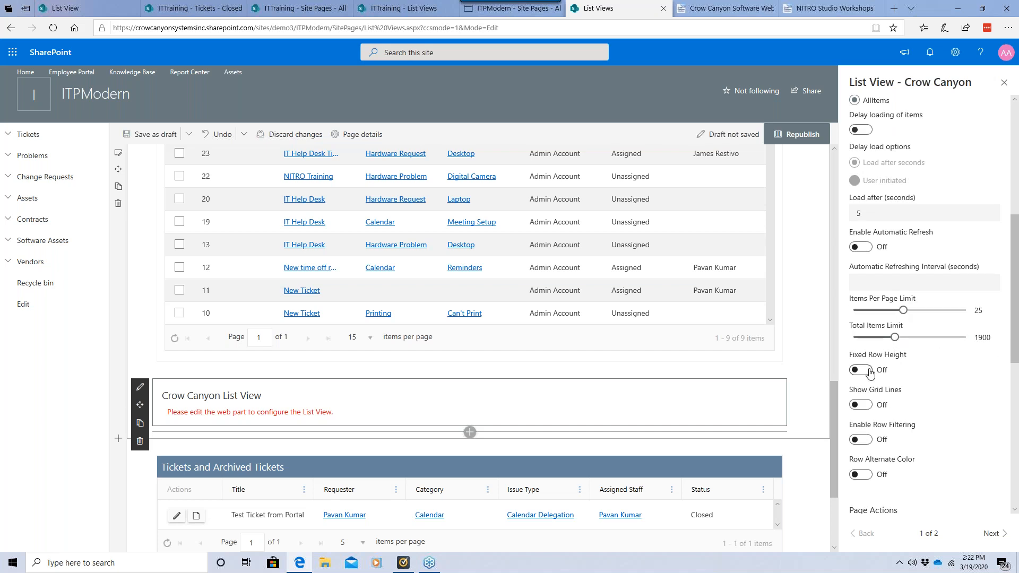
Step: Examine the row formatting, Page Actions and Advanced Settings options, comparing them with the tabbed ticket list on the page
{"action": "scroll", "coordinate": [870, 373], "scroll_direction": "down", "scroll_amount": 1}
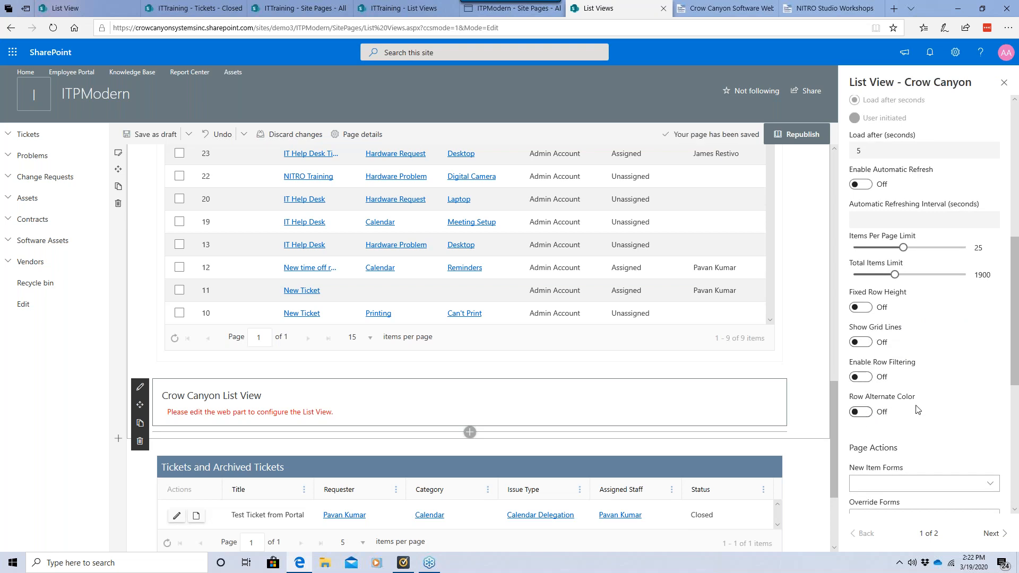
{"action": "scroll", "coordinate": [919, 393], "scroll_direction": "down", "scroll_amount": 1}
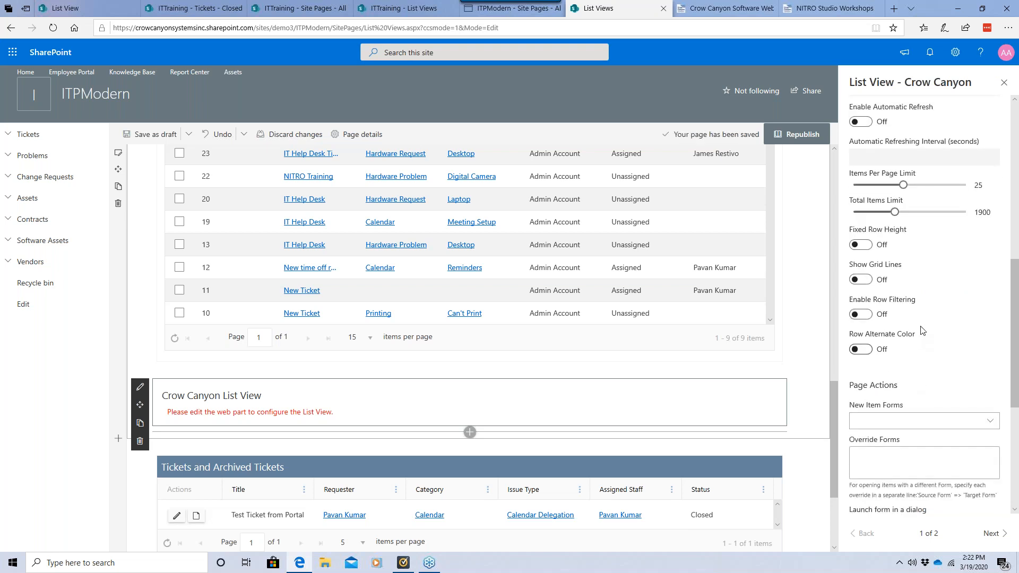
{"action": "scroll", "coordinate": [922, 330], "scroll_direction": "down", "scroll_amount": 1}
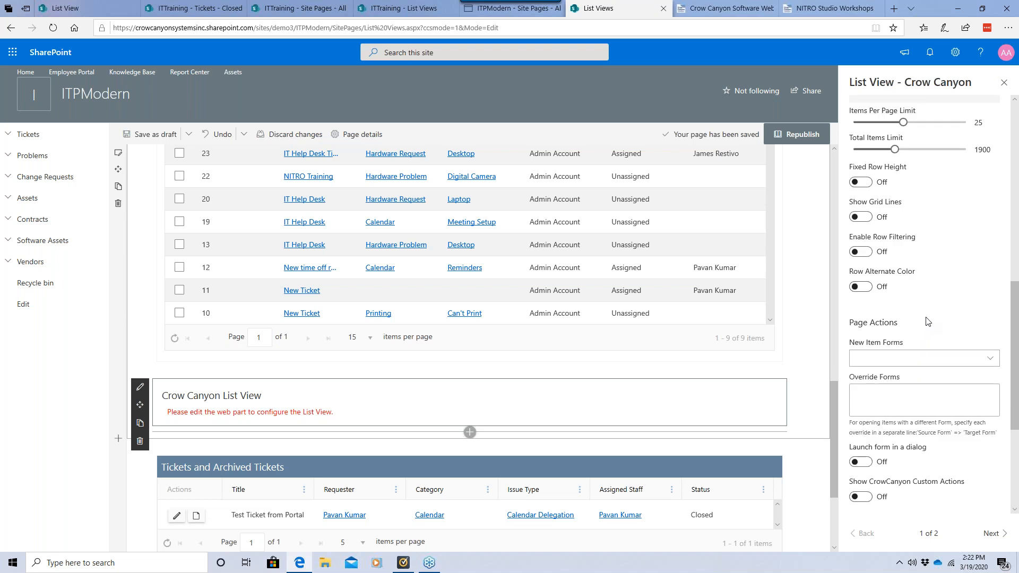
{"action": "scroll", "coordinate": [928, 322], "scroll_direction": "down", "scroll_amount": 3}
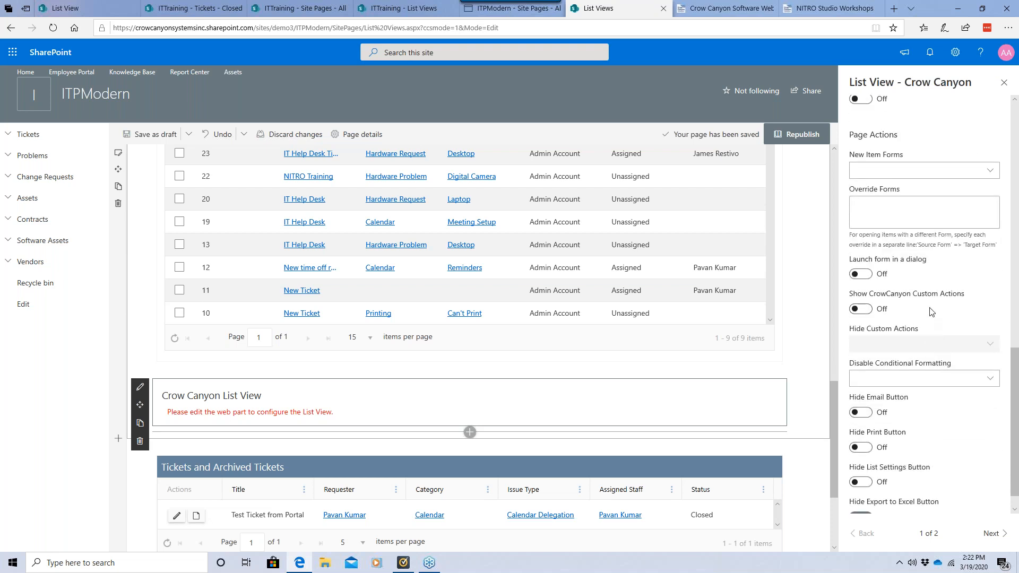
{"action": "scroll", "coordinate": [930, 312], "scroll_direction": "down", "scroll_amount": 1}
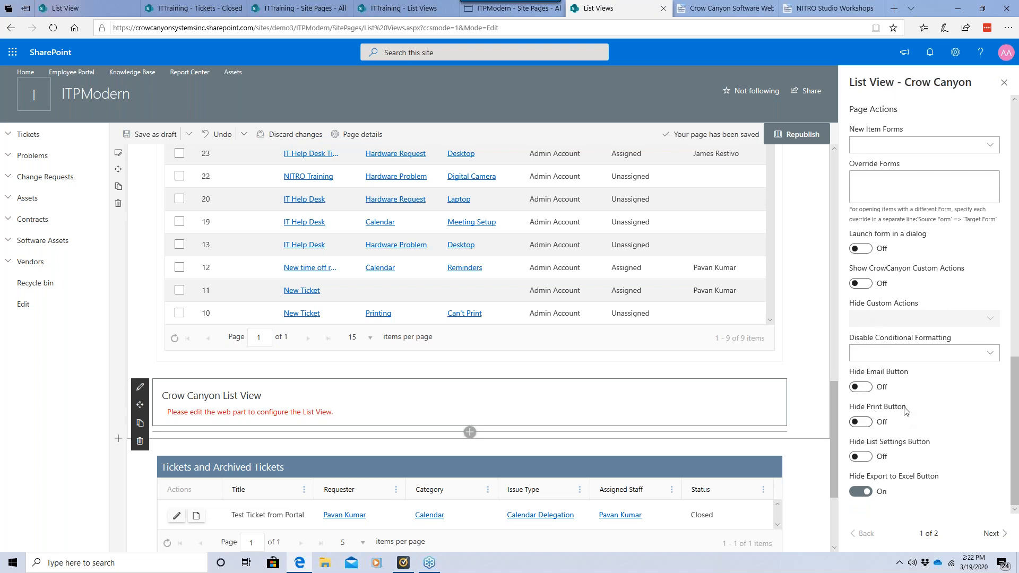
{"action": "scroll", "coordinate": [789, 373], "scroll_direction": "up", "scroll_amount": 2}
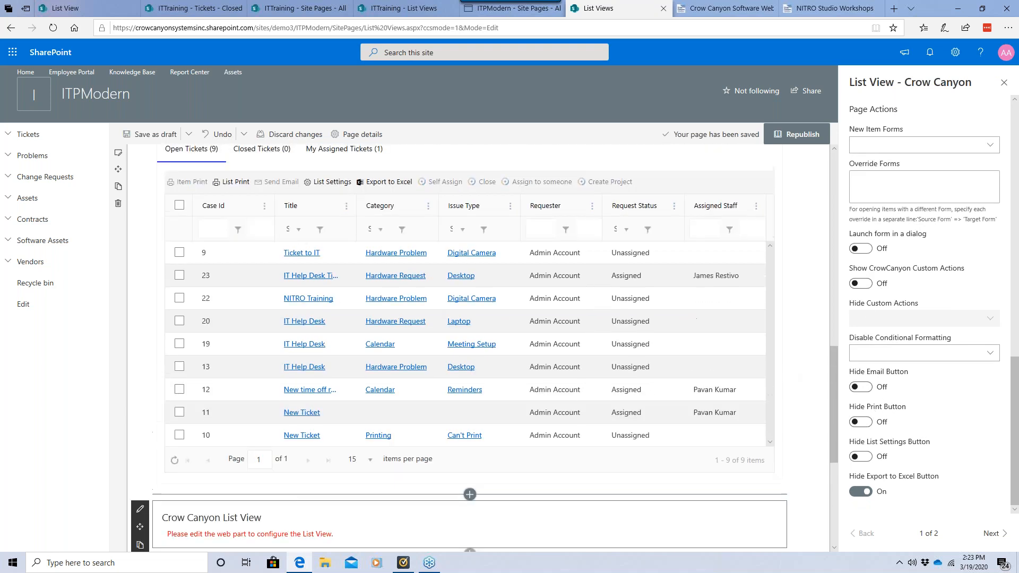
{"action": "scroll", "coordinate": [325, 271], "scroll_direction": "up", "scroll_amount": 2}
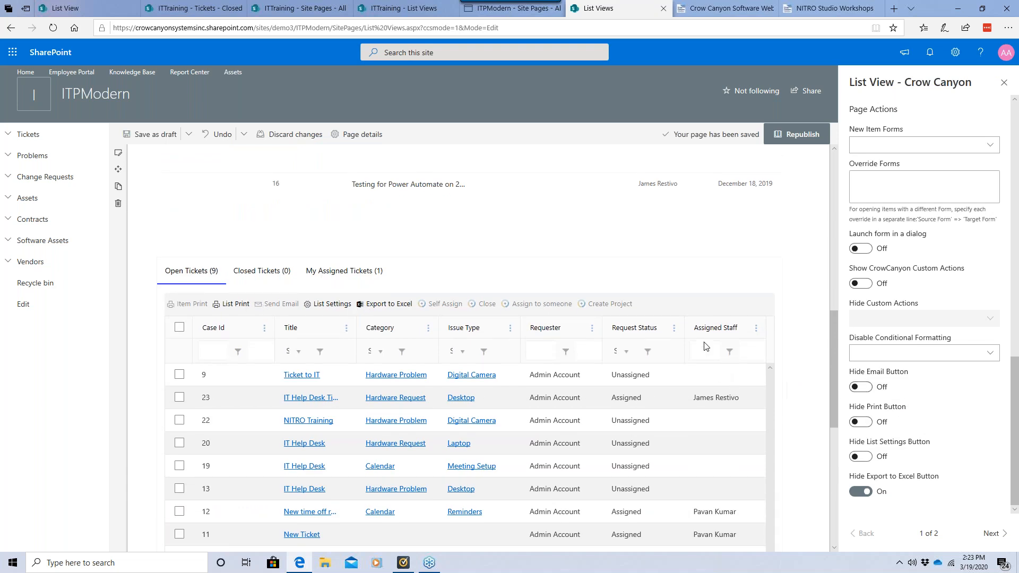
{"action": "scroll", "coordinate": [706, 346], "scroll_direction": "down", "scroll_amount": 2}
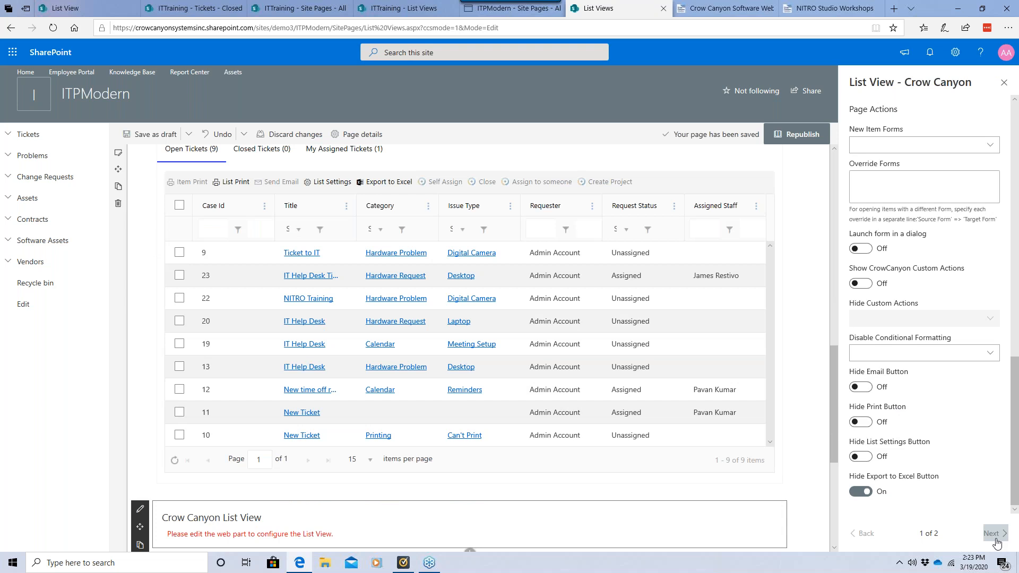
{"action": "left_click", "coordinate": [994, 534]}
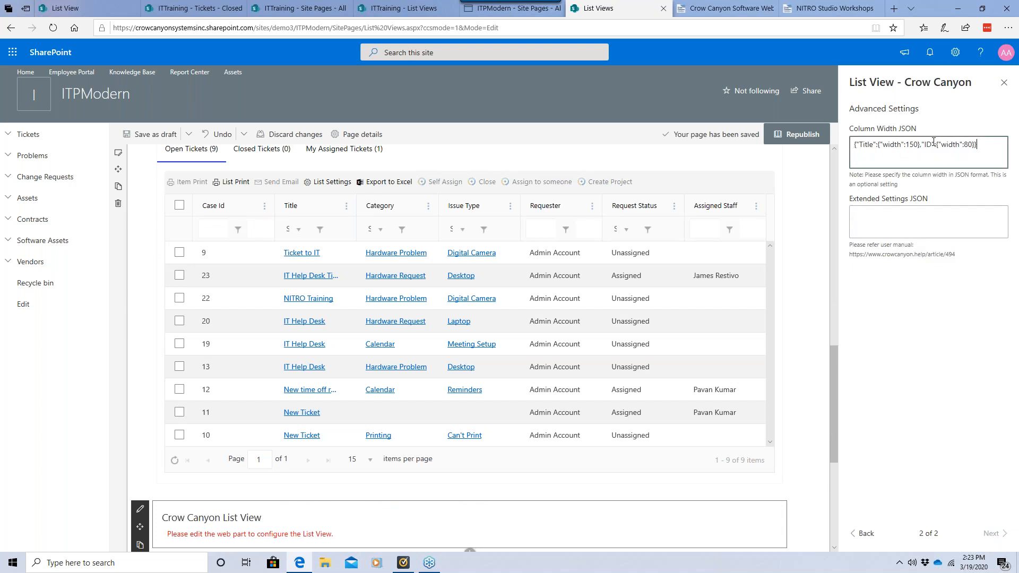
Step: Close the web part settings and delete the newly added Crow Canyon List View web part from the page
{"action": "left_click", "coordinate": [1004, 83]}
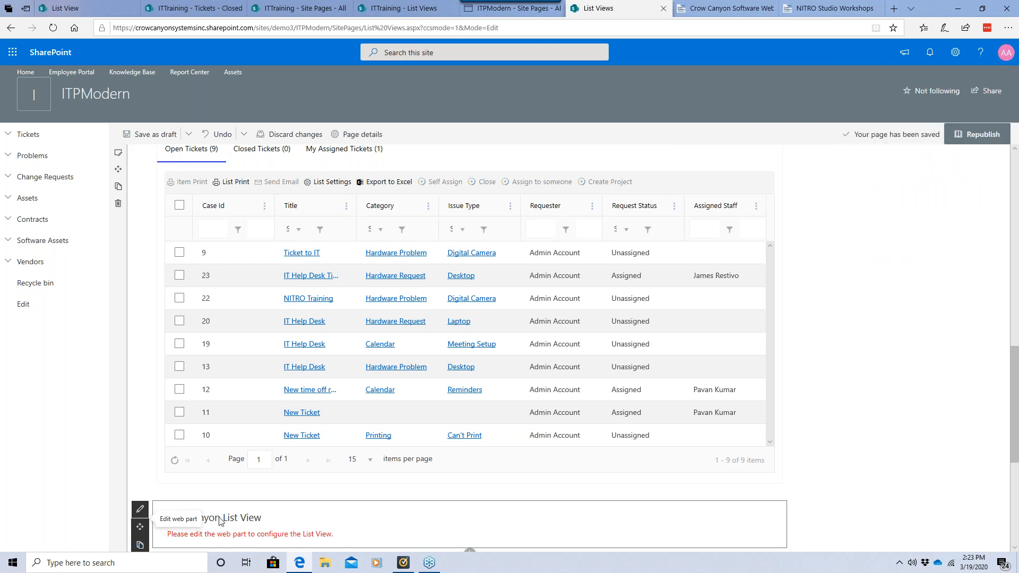
{"action": "scroll", "coordinate": [183, 520], "scroll_direction": "down", "scroll_amount": 2}
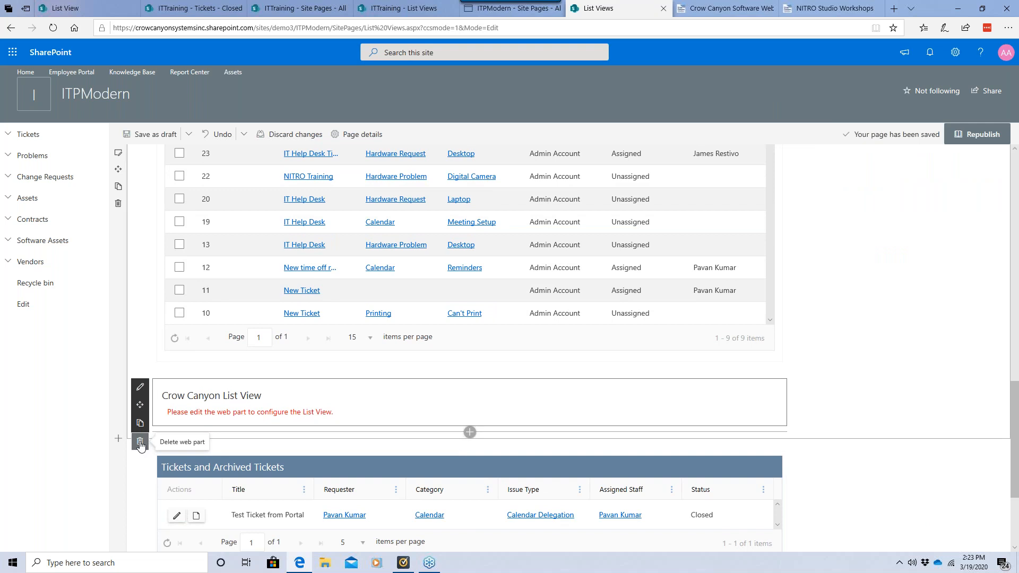
{"action": "left_click", "coordinate": [141, 442]}
{"action": "scroll", "coordinate": [374, 342], "scroll_direction": "up", "scroll_amount": 2}
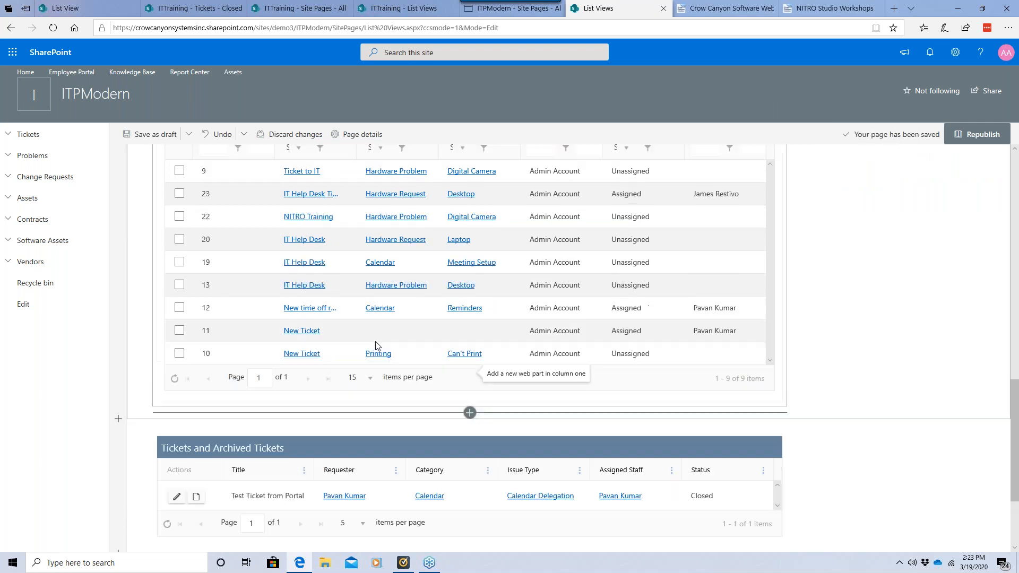
{"action": "scroll", "coordinate": [375, 345], "scroll_direction": "up", "scroll_amount": 10}
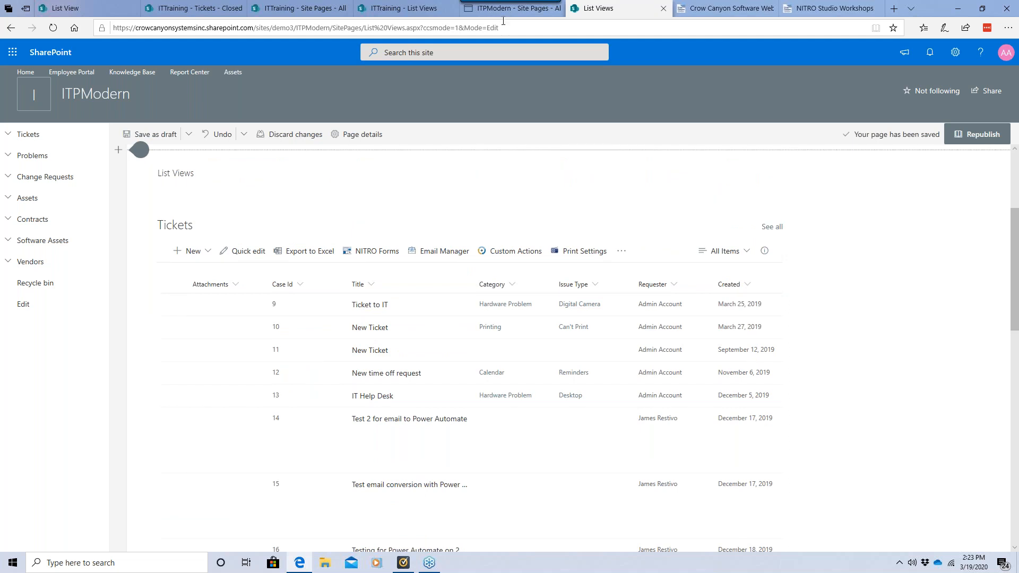
Step: Switch to the ITTraining List Views classic page and review its tabbed Crow Canyon ticket list
{"action": "left_click", "coordinate": [414, 9]}
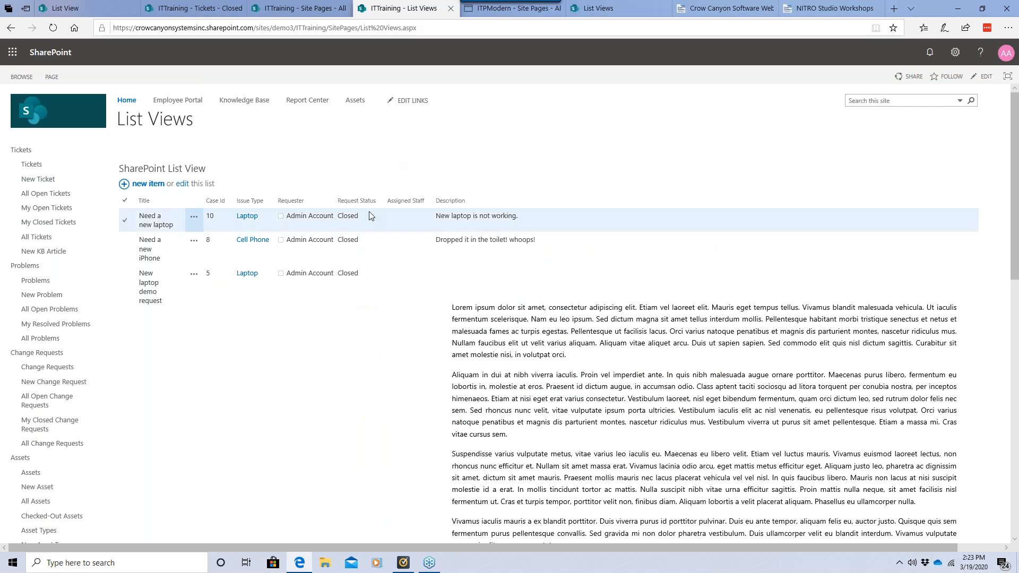
{"action": "scroll", "coordinate": [353, 272], "scroll_direction": "down", "scroll_amount": 5}
{"action": "scroll", "coordinate": [292, 297], "scroll_direction": "down", "scroll_amount": 2}
{"action": "scroll", "coordinate": [477, 319], "scroll_direction": "down", "scroll_amount": 2}
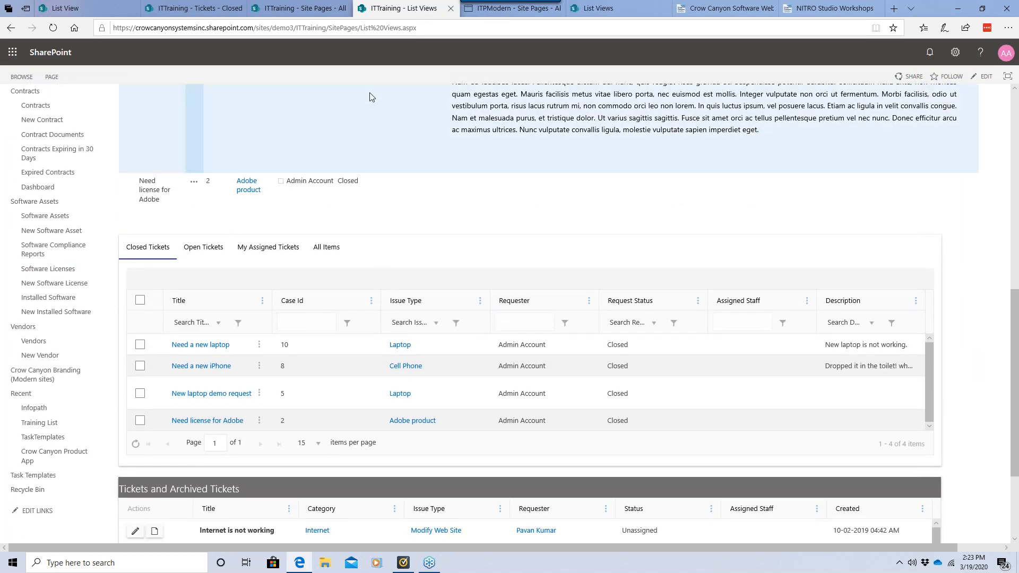
Step: Review the Crow Canyon List View definition's settings, cancel editing and show the options for adding a list view to site pages
{"action": "left_click", "coordinate": [103, 12]}
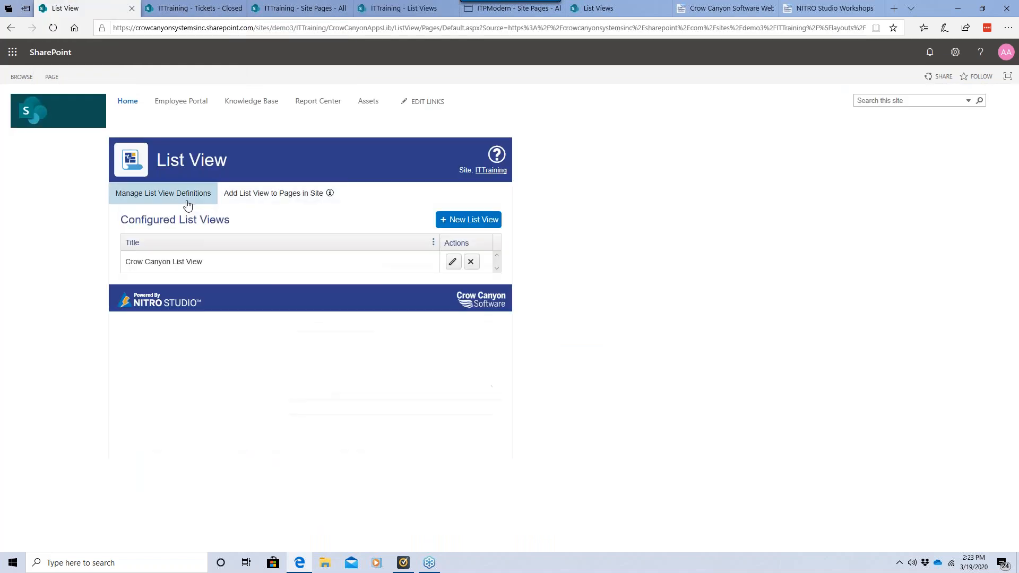
{"action": "left_click", "coordinate": [453, 261]}
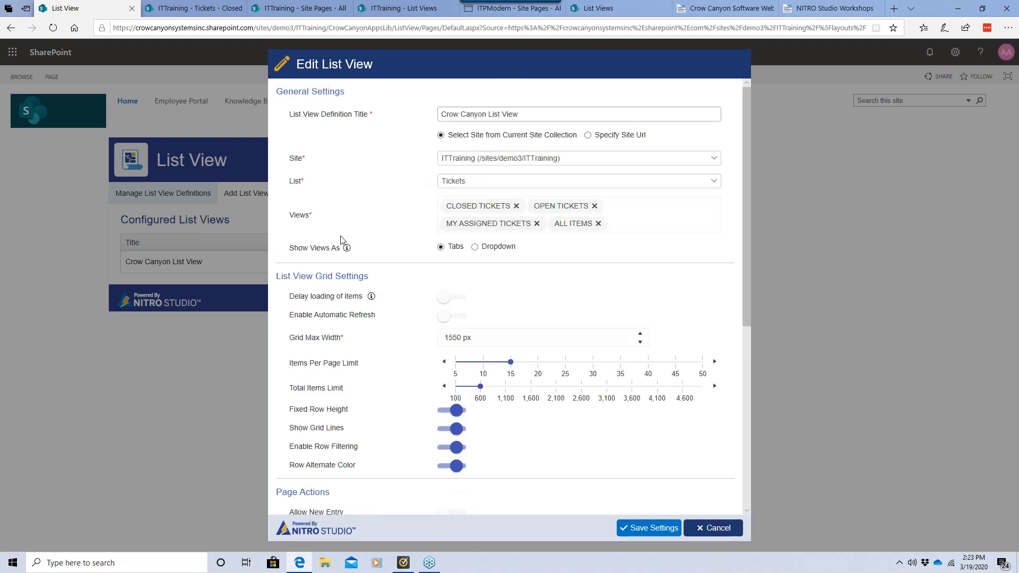
{"action": "scroll", "coordinate": [406, 307], "scroll_direction": "down", "scroll_amount": 4}
{"action": "scroll", "coordinate": [408, 329], "scroll_direction": "down", "scroll_amount": 3}
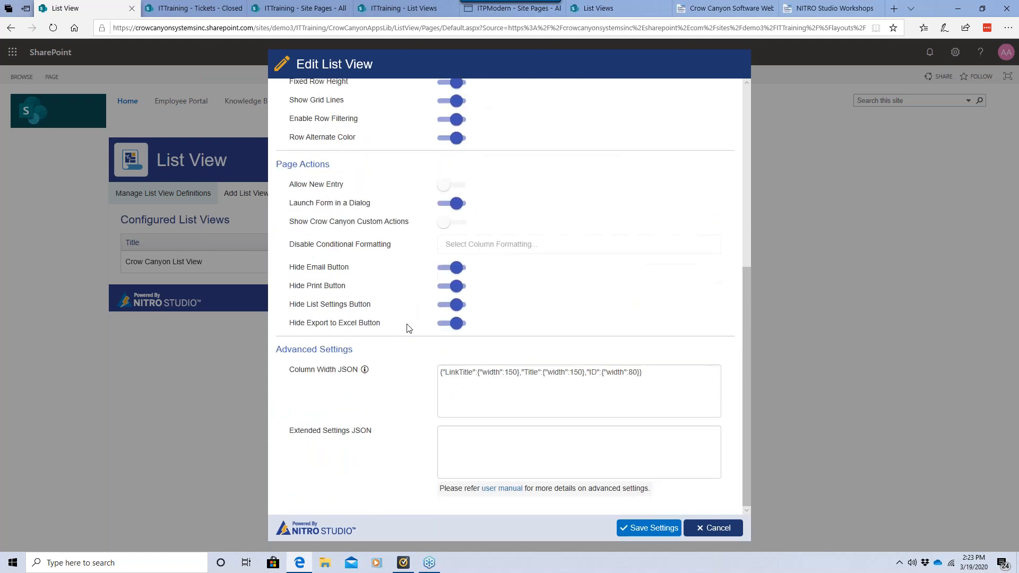
{"action": "scroll", "coordinate": [409, 326], "scroll_direction": "up", "scroll_amount": 7}
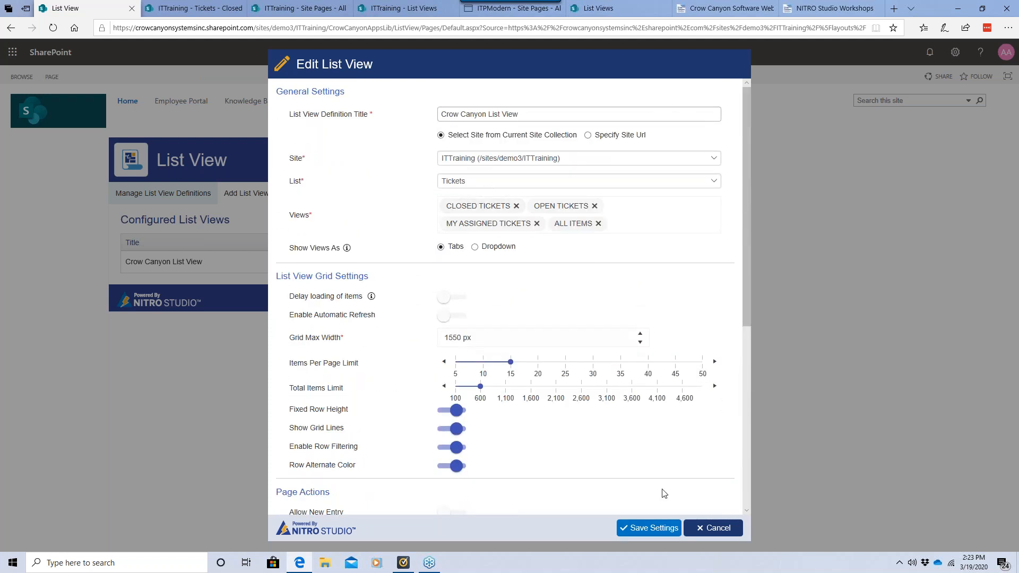
{"action": "left_click", "coordinate": [709, 531]}
{"action": "left_click", "coordinate": [296, 198]}
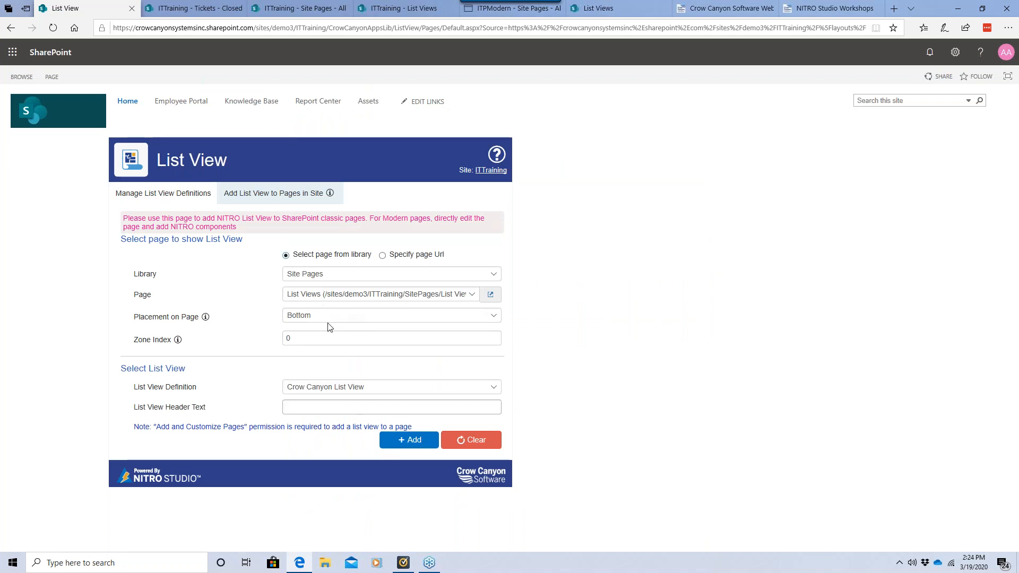
Step: Add the list view to the bottom of the List Views page with header text "Crow Canyon List View", and reload that page
{"action": "left_click", "coordinate": [333, 406]}
{"action": "type", "text": "Crow Canyon List view"}
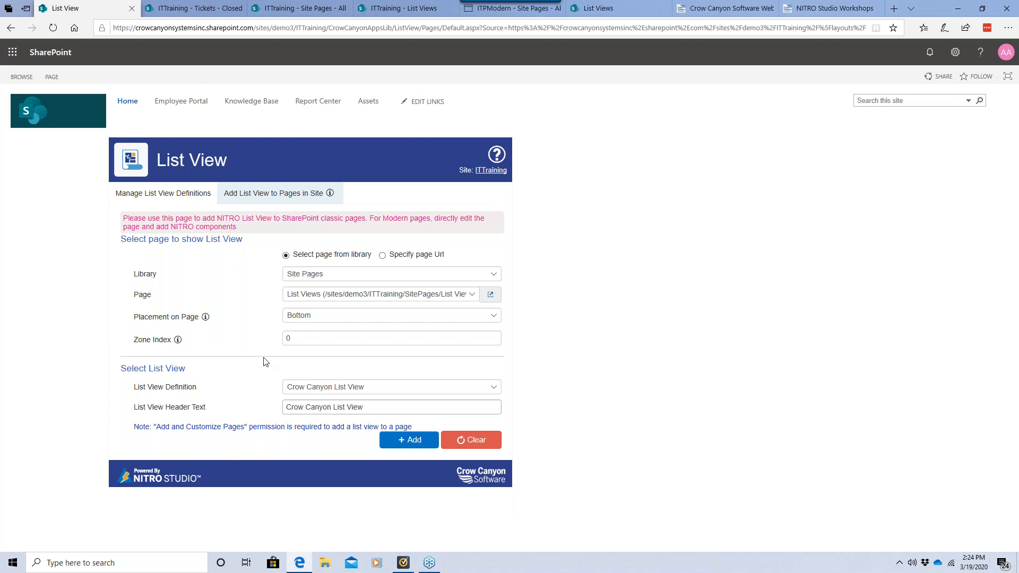
{"action": "left_click", "coordinate": [420, 9]}
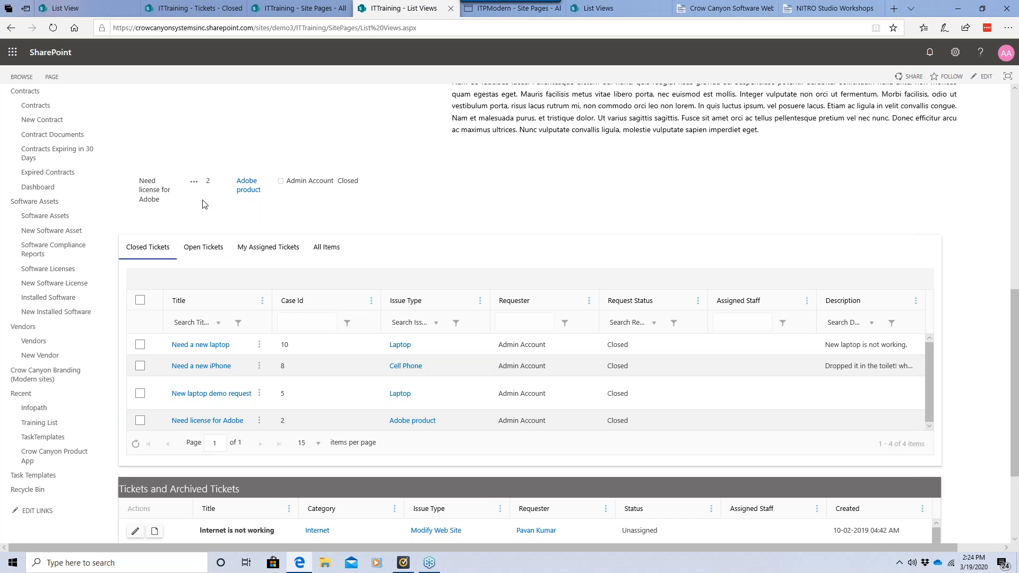
{"action": "left_click", "coordinate": [52, 31]}
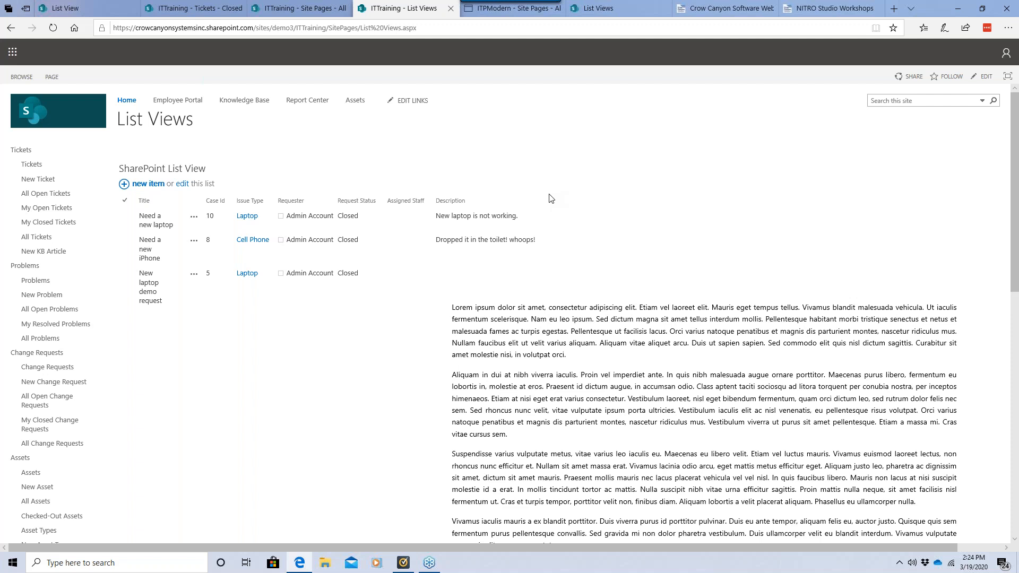
Step: Examine the reloaded List Views page, comparing its two tabbed ticket list views and the Tickets and Archived Tickets rollup
{"action": "scroll", "coordinate": [550, 199], "scroll_direction": "down", "scroll_amount": 5}
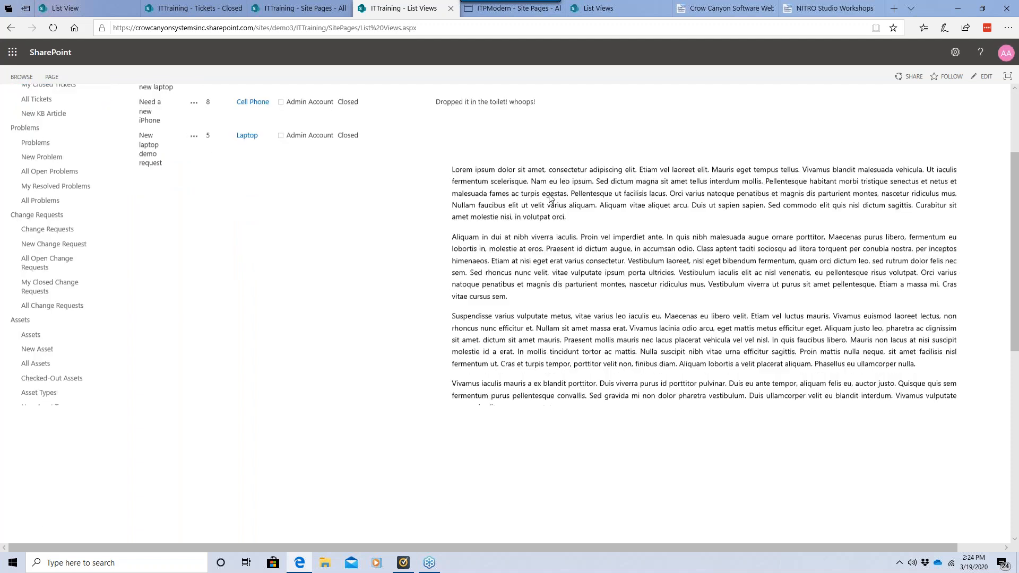
{"action": "scroll", "coordinate": [551, 199], "scroll_direction": "down", "scroll_amount": 4}
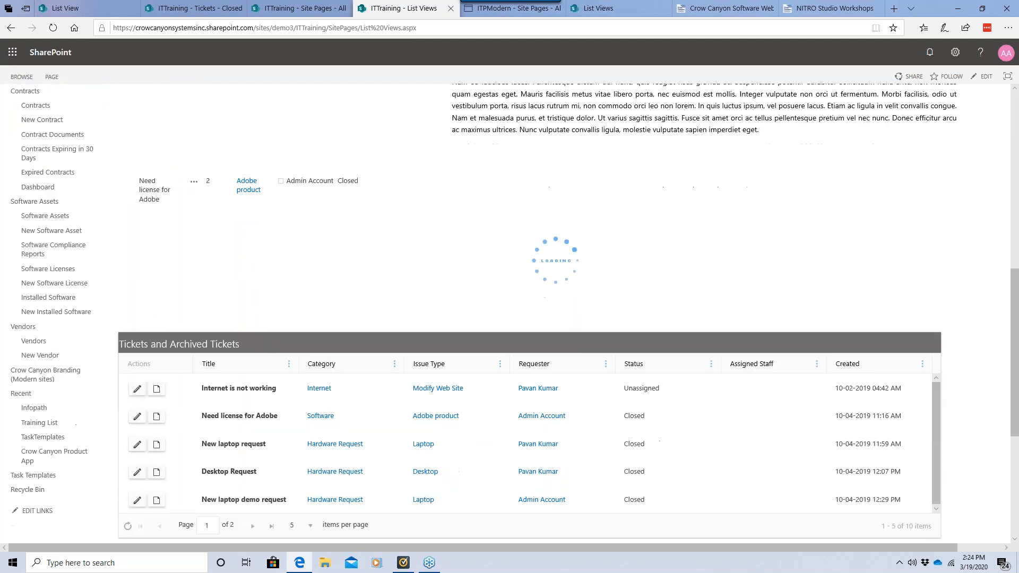
{"action": "scroll", "coordinate": [515, 314], "scroll_direction": "down", "scroll_amount": 1}
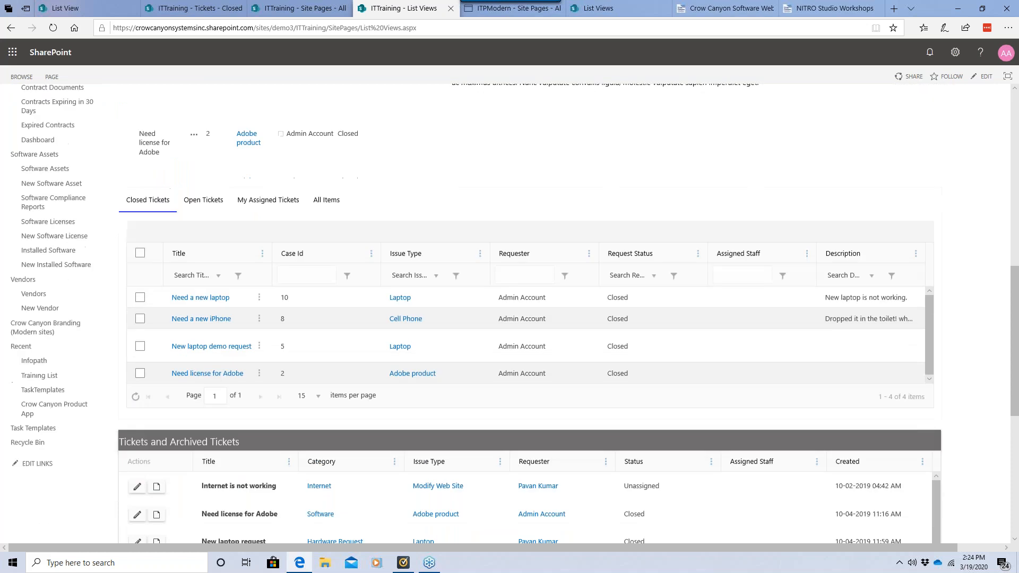
{"action": "scroll", "coordinate": [318, 233], "scroll_direction": "down", "scroll_amount": 5}
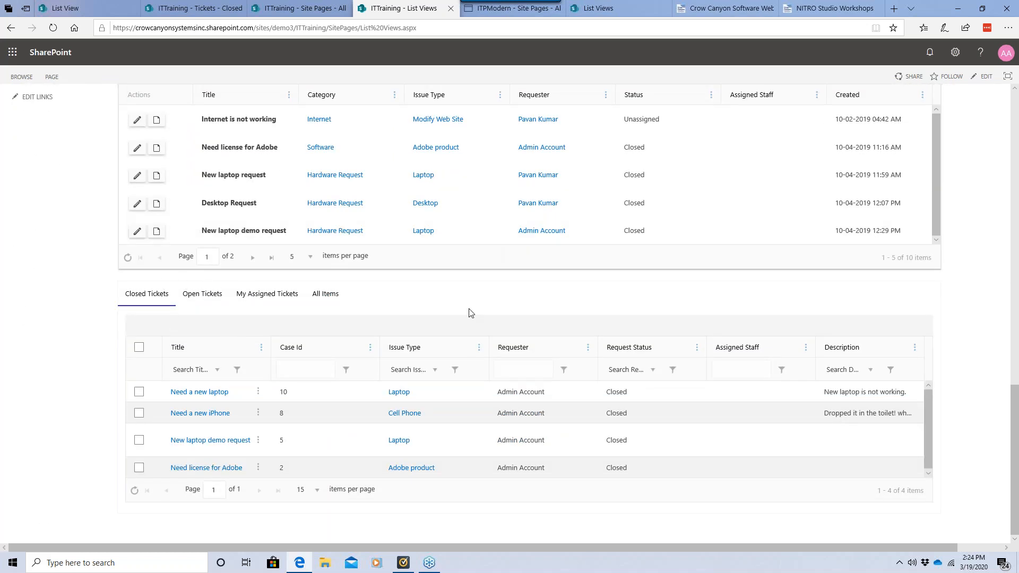
{"action": "scroll", "coordinate": [470, 314], "scroll_direction": "up", "scroll_amount": 3}
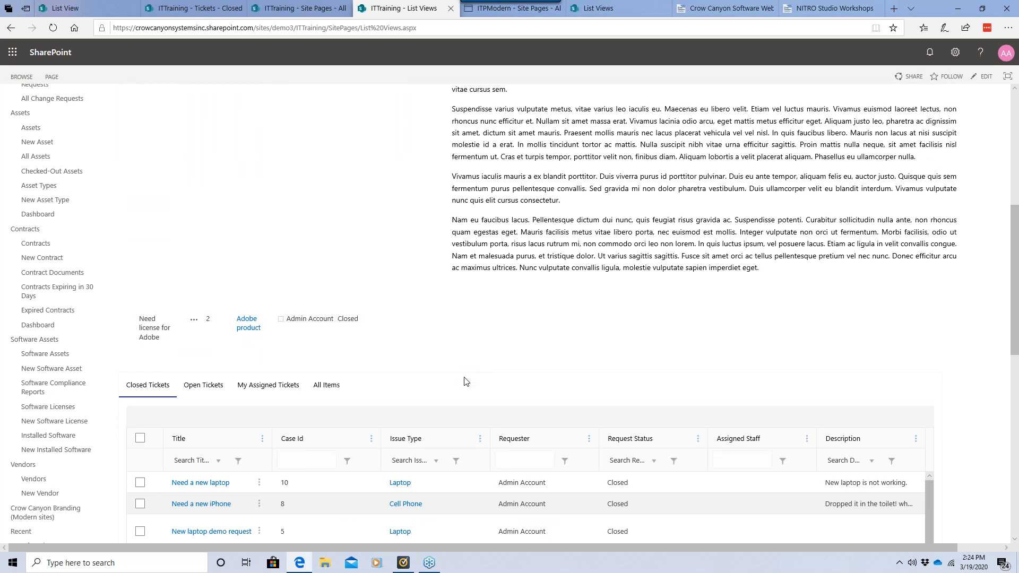
{"action": "scroll", "coordinate": [465, 378], "scroll_direction": "down", "scroll_amount": 2}
{"action": "scroll", "coordinate": [463, 378], "scroll_direction": "down", "scroll_amount": 1}
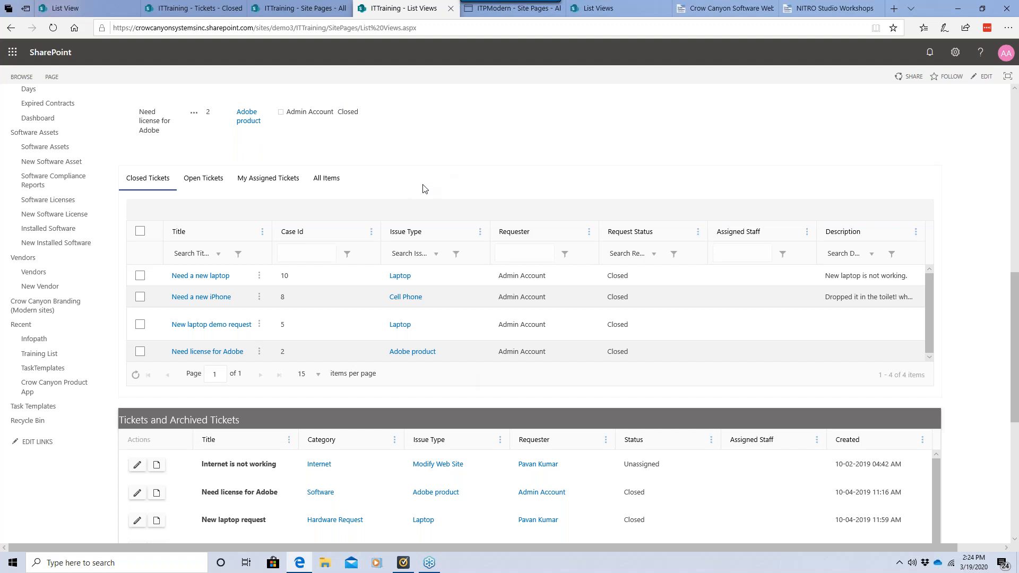
{"action": "scroll", "coordinate": [424, 189], "scroll_direction": "down", "scroll_amount": 5}
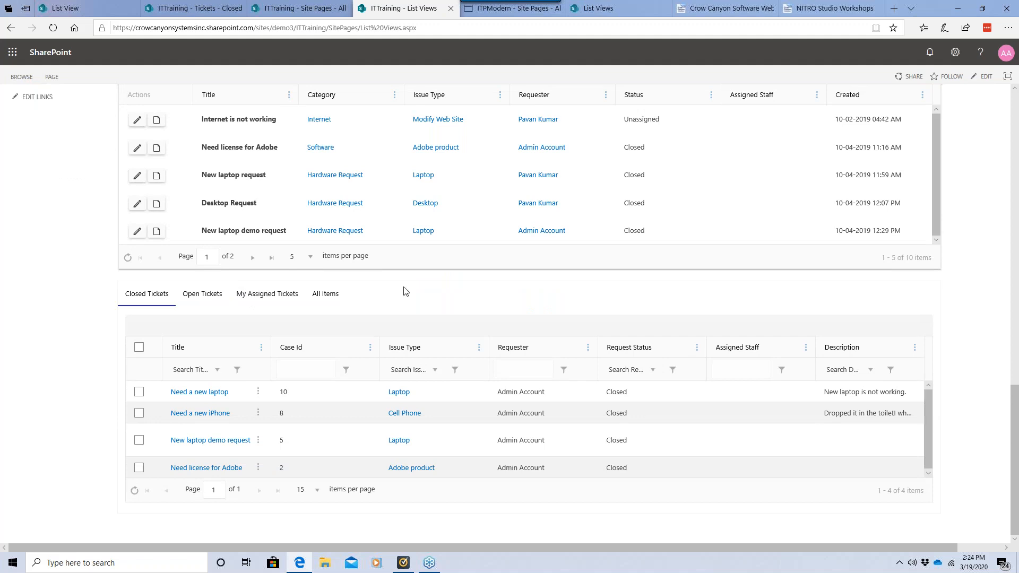
{"action": "scroll", "coordinate": [405, 292], "scroll_direction": "up", "scroll_amount": 3}
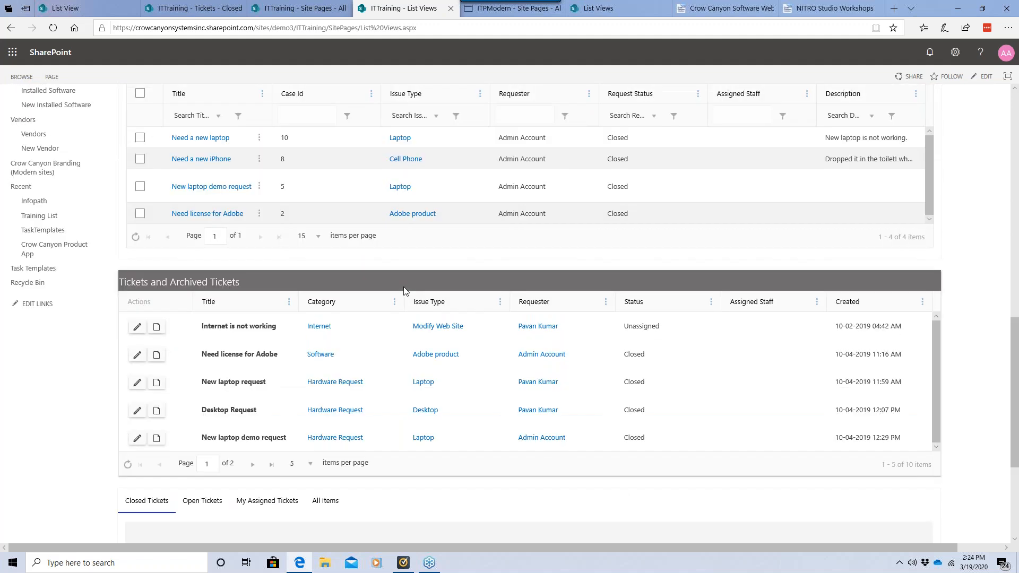
{"action": "scroll", "coordinate": [500, 296], "scroll_direction": "down", "scroll_amount": 1}
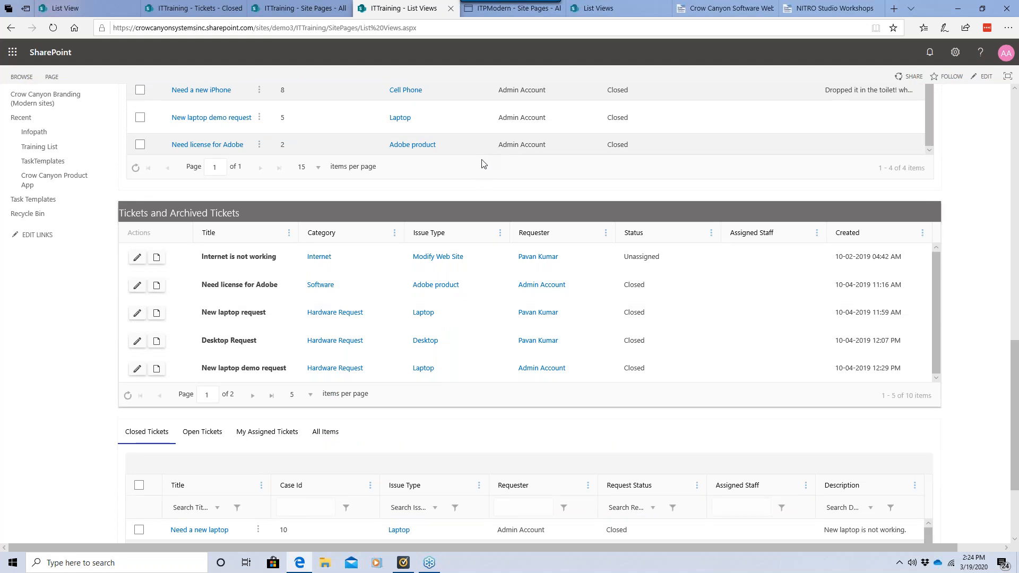
{"action": "scroll", "coordinate": [483, 164], "scroll_direction": "up", "scroll_amount": 4}
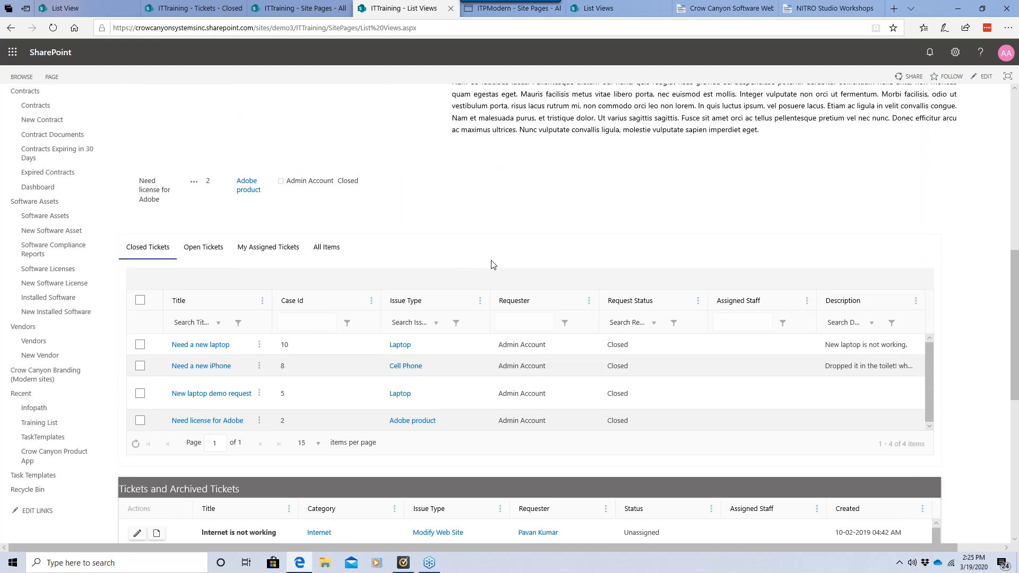
{"action": "scroll", "coordinate": [488, 262], "scroll_direction": "down", "scroll_amount": 1}
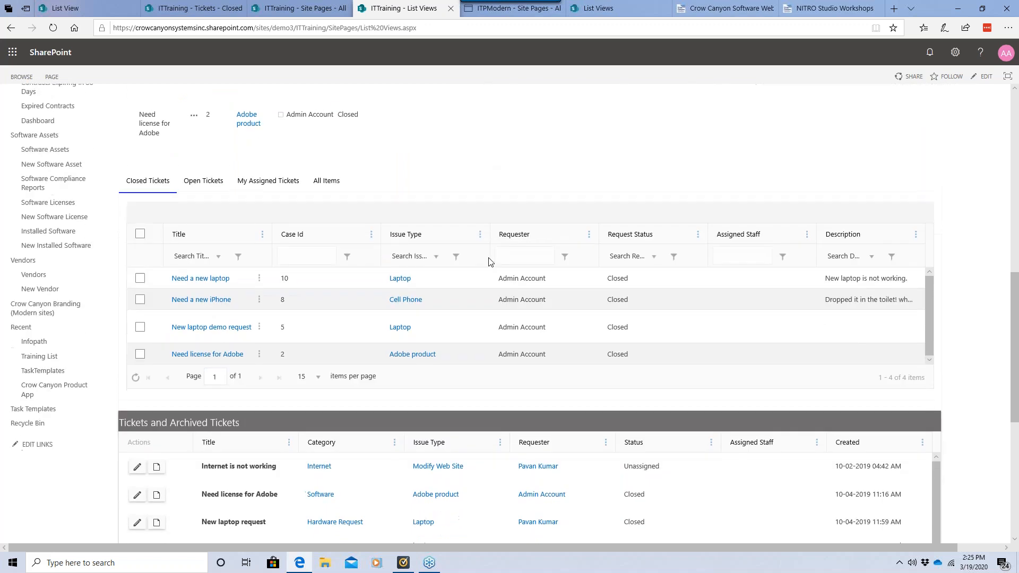
{"action": "left_click", "coordinate": [108, 16]}
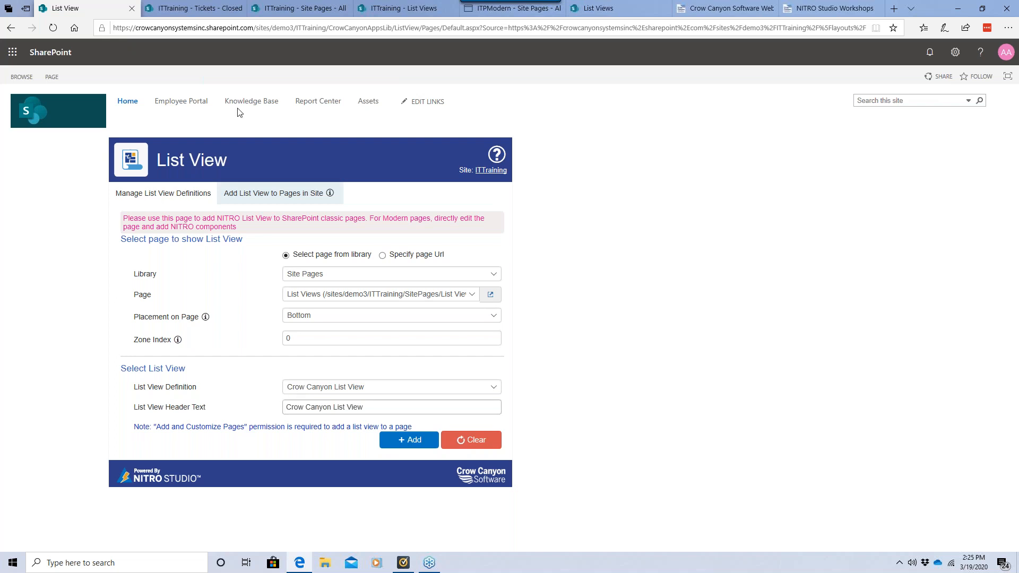
{"action": "left_click", "coordinate": [392, 9]}
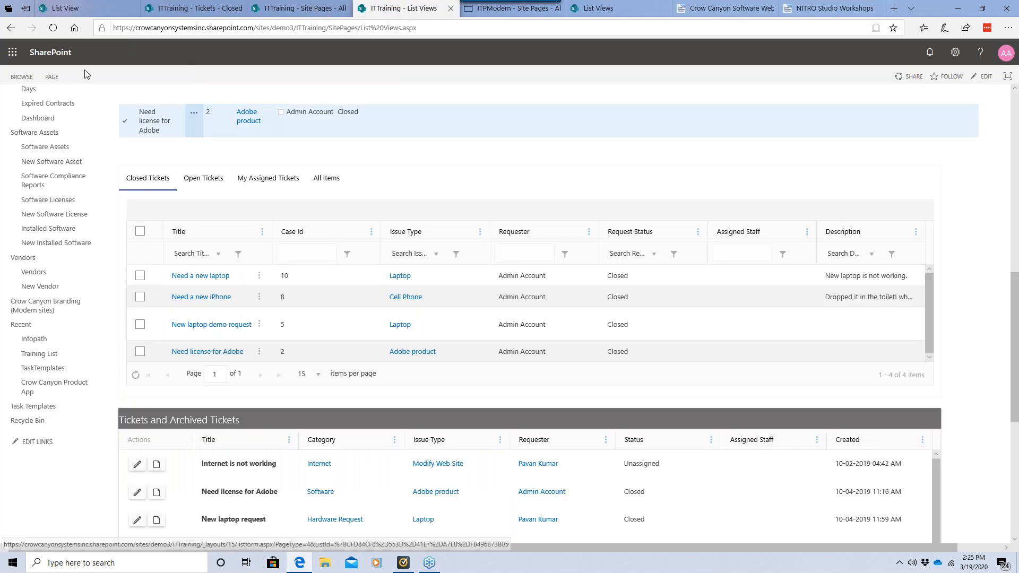
Step: Edit the List Views page, delete the Crow Canyon List View web part above Tickets and Archived Tickets, and save the page
{"action": "left_click", "coordinate": [52, 77]}
{"action": "left_click", "coordinate": [11, 104]}
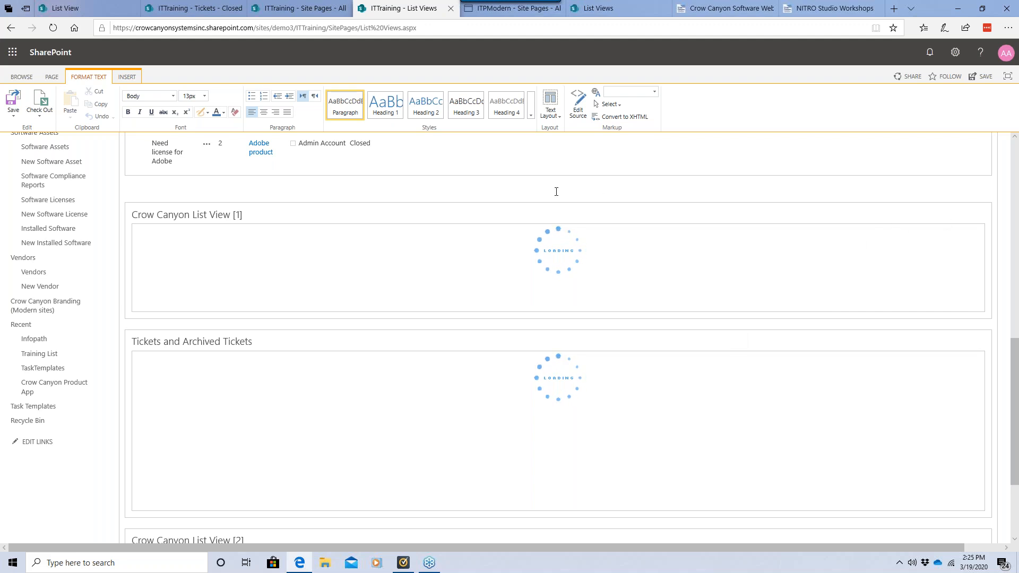
{"action": "scroll", "coordinate": [607, 409], "scroll_direction": "down", "scroll_amount": 2}
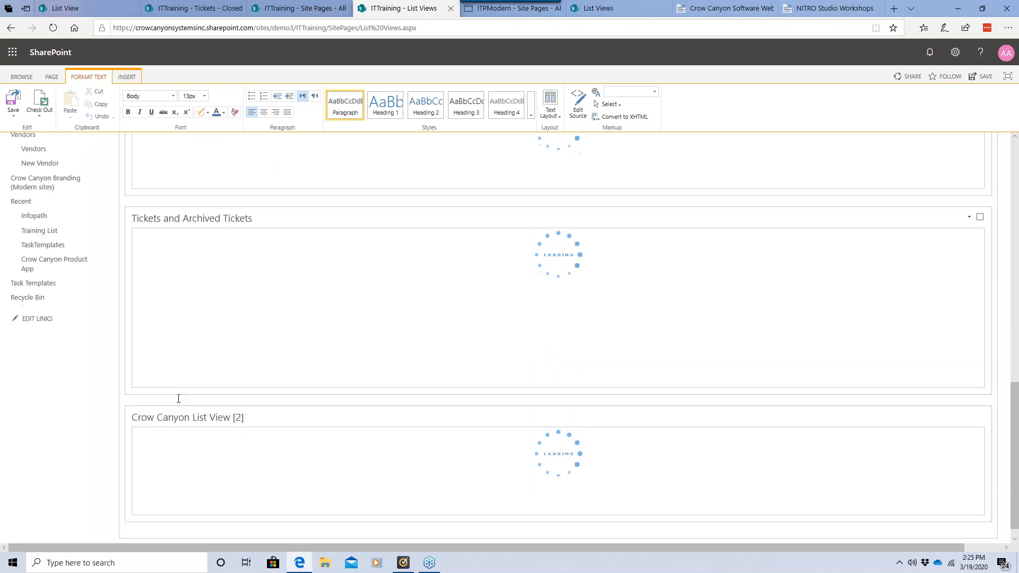
{"action": "scroll", "coordinate": [350, 295], "scroll_direction": "up", "scroll_amount": 1}
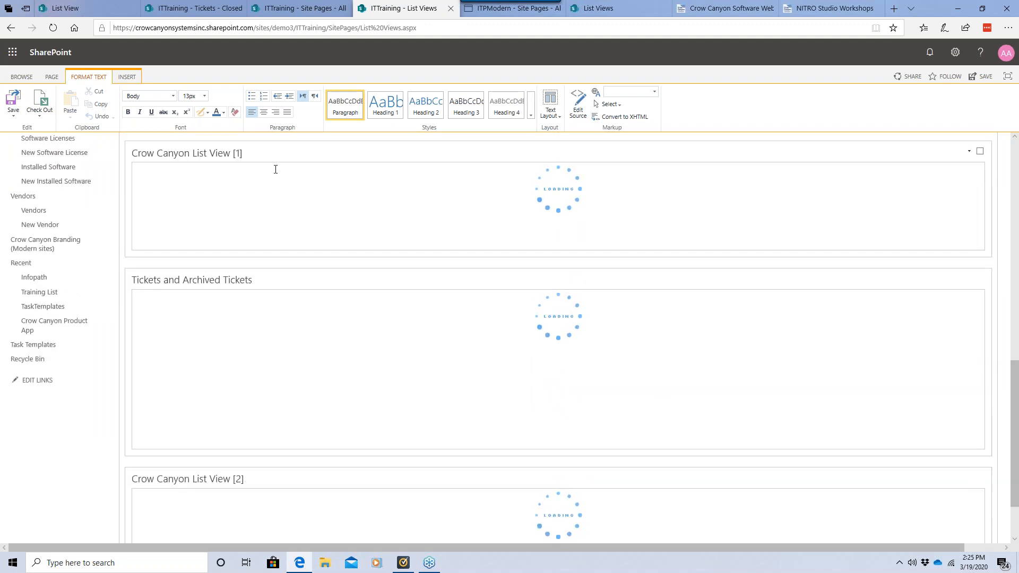
{"action": "left_click", "coordinate": [968, 151]}
{"action": "left_click", "coordinate": [936, 182]}
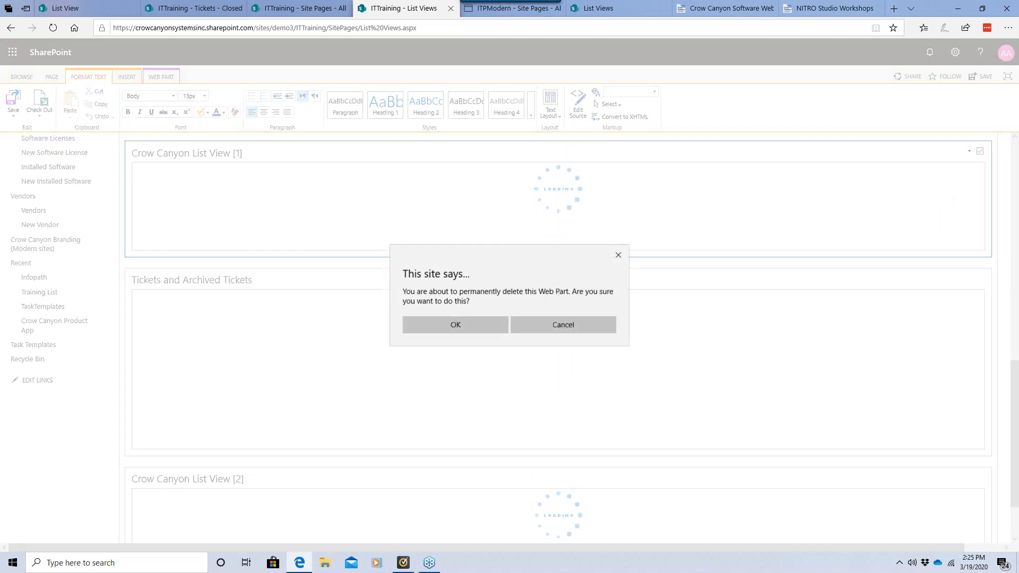
{"action": "left_click", "coordinate": [492, 323]}
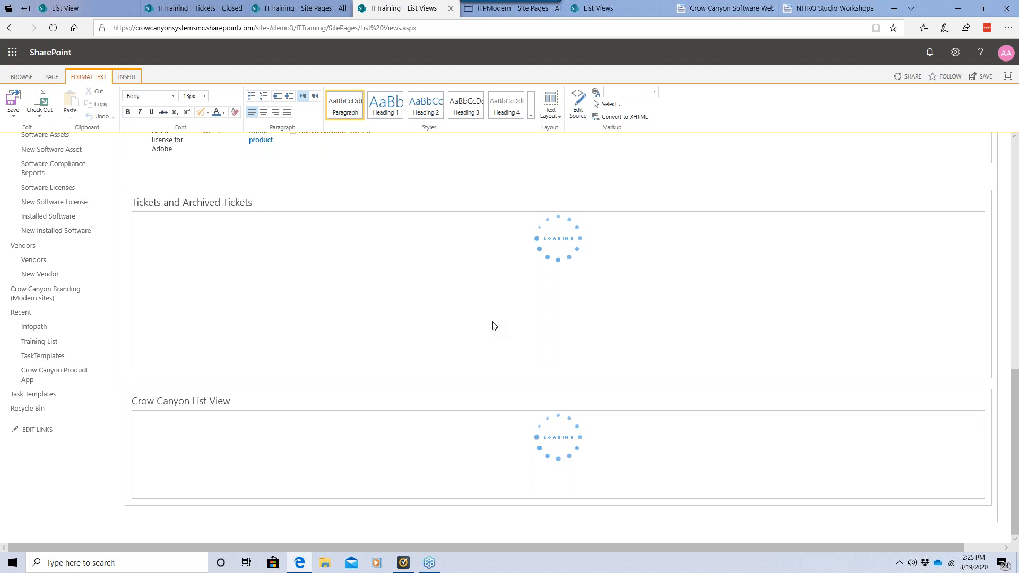
{"action": "left_click", "coordinate": [14, 97]}
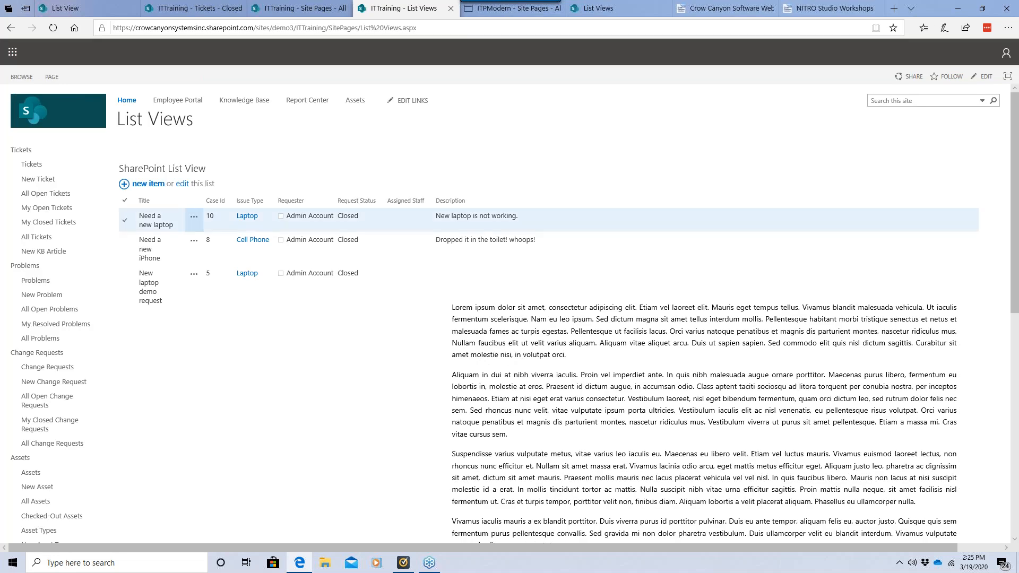
Step: Review the saved page's SharePoint list, Tickets and Archived Tickets rollup and remaining tabbed ticket list
{"action": "scroll", "coordinate": [467, 223], "scroll_direction": "down", "scroll_amount": 3}
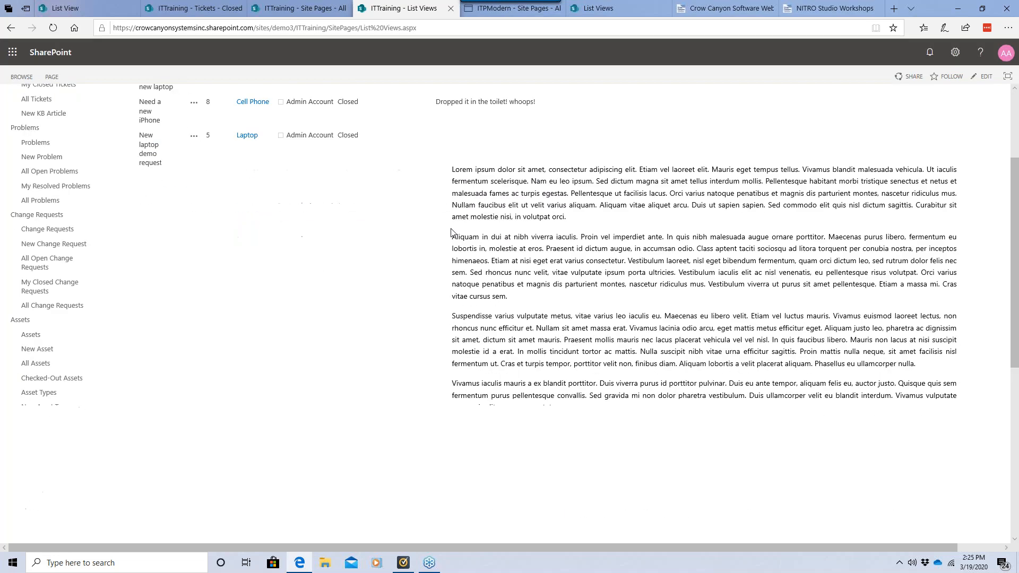
{"action": "scroll", "coordinate": [399, 244], "scroll_direction": "down", "scroll_amount": 1}
{"action": "scroll", "coordinate": [399, 245], "scroll_direction": "down", "scroll_amount": 2}
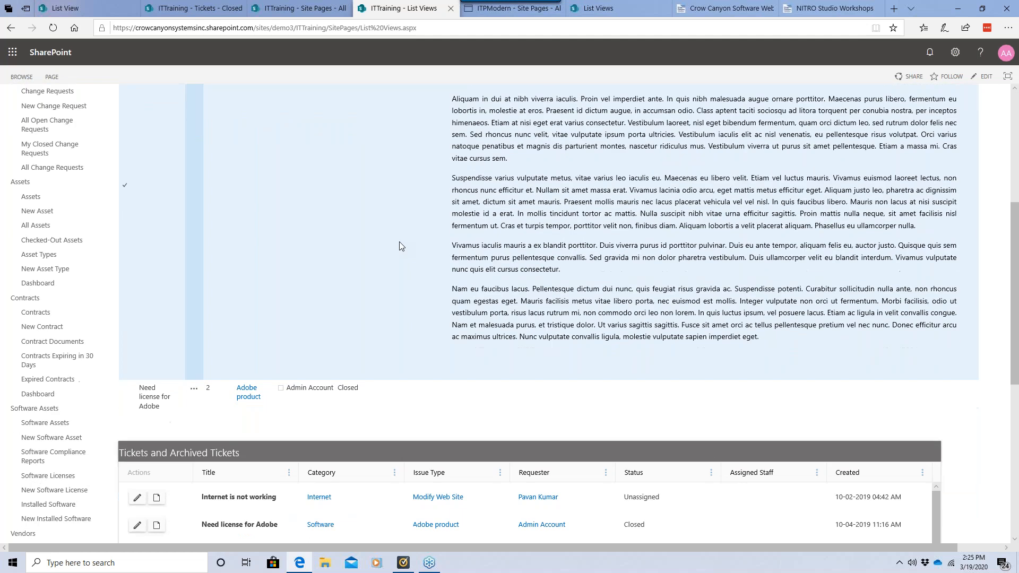
{"action": "scroll", "coordinate": [399, 246], "scroll_direction": "up", "scroll_amount": 2}
{"action": "scroll", "coordinate": [399, 246], "scroll_direction": "down", "scroll_amount": 9}
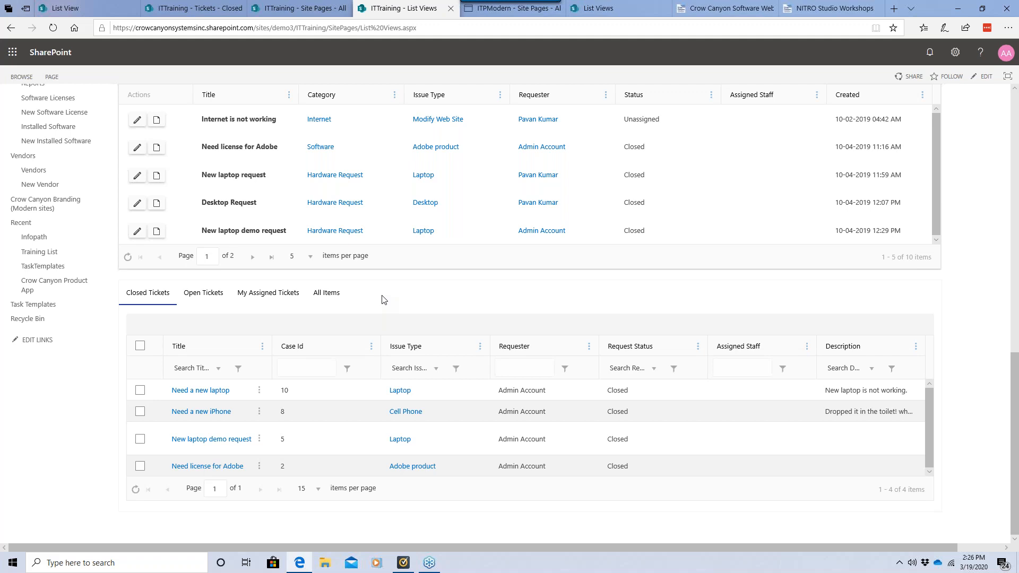
{"action": "scroll", "coordinate": [445, 304], "scroll_direction": "up", "scroll_amount": 1}
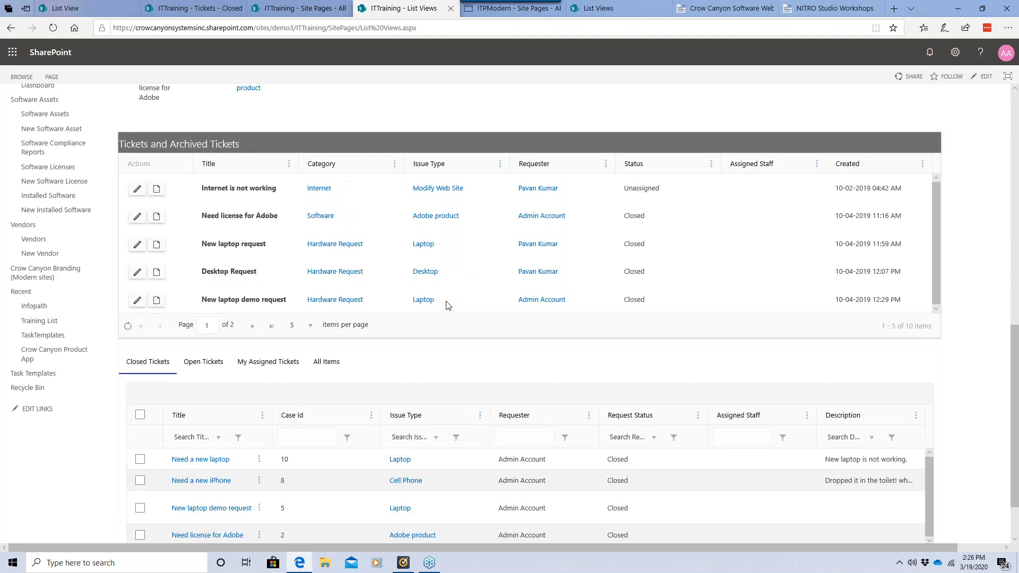
{"action": "scroll", "coordinate": [446, 305], "scroll_direction": "up", "scroll_amount": 1}
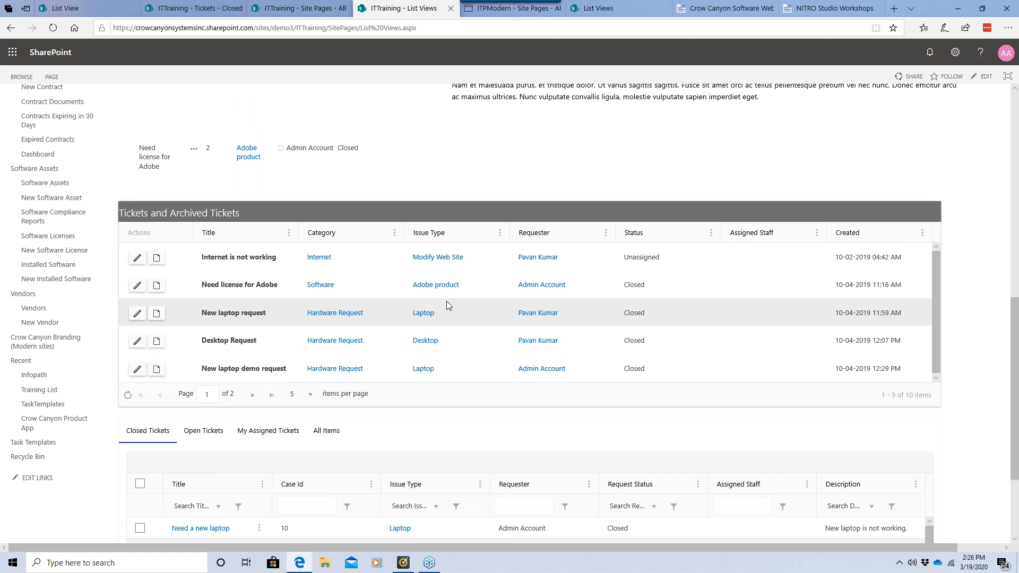
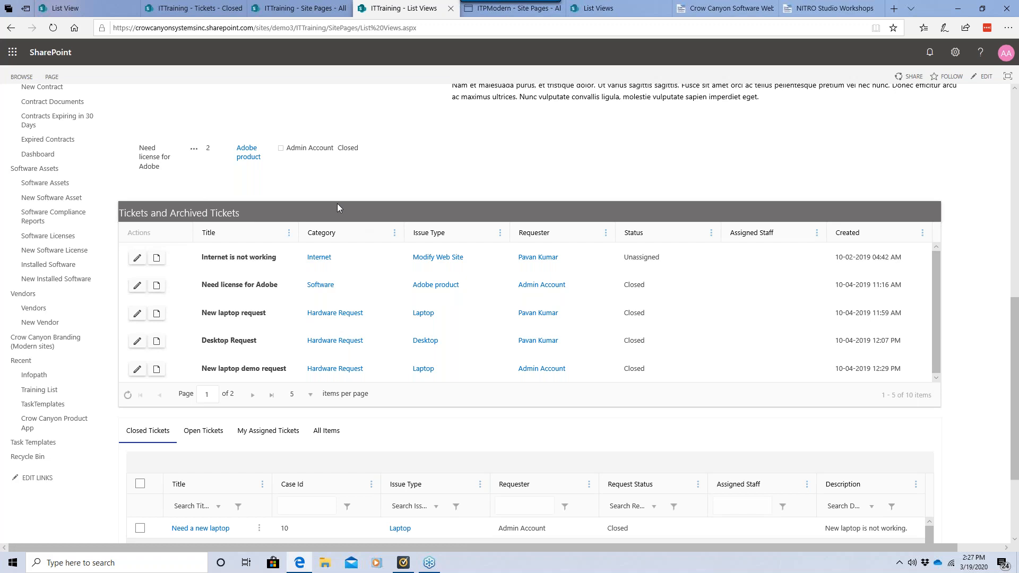
Step: Go to Crow Canyon List Rollup in the ITTraining site settings and open the Tickets and Archived Tickets definition for editing
{"action": "left_click", "coordinate": [65, 8]}
{"action": "left_click", "coordinate": [14, 32]}
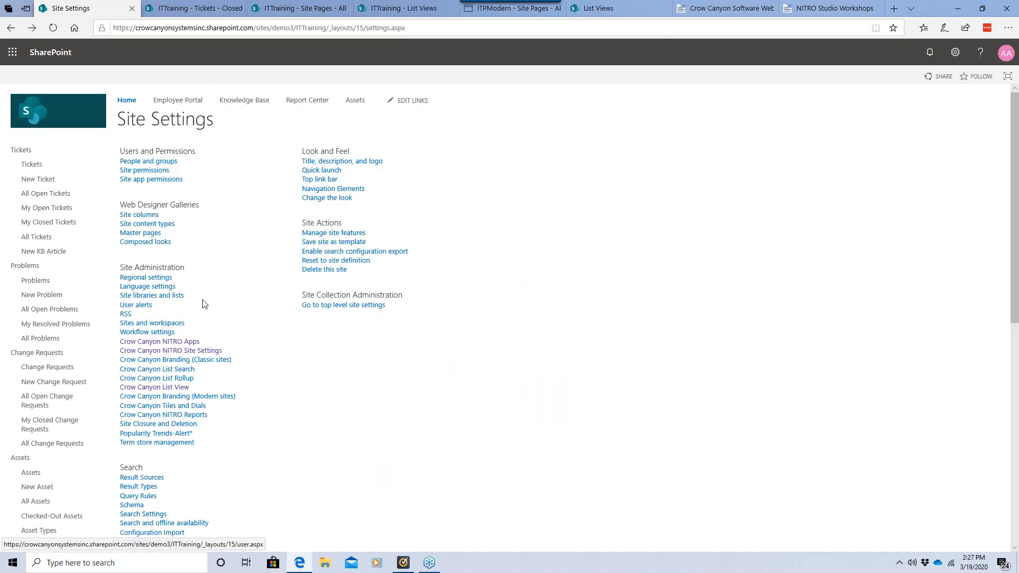
{"action": "left_click", "coordinate": [176, 380]}
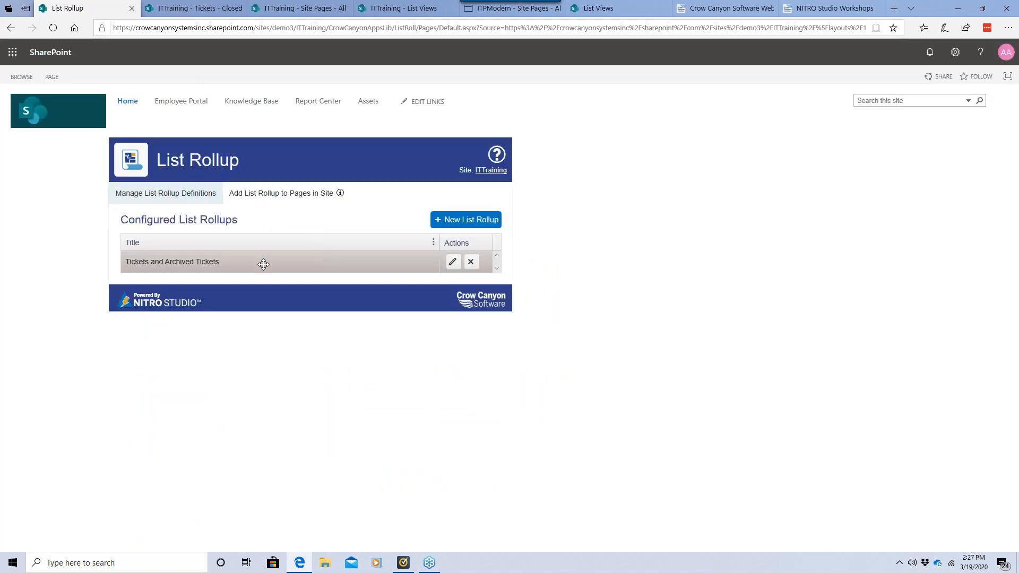
{"action": "left_click", "coordinate": [452, 262]}
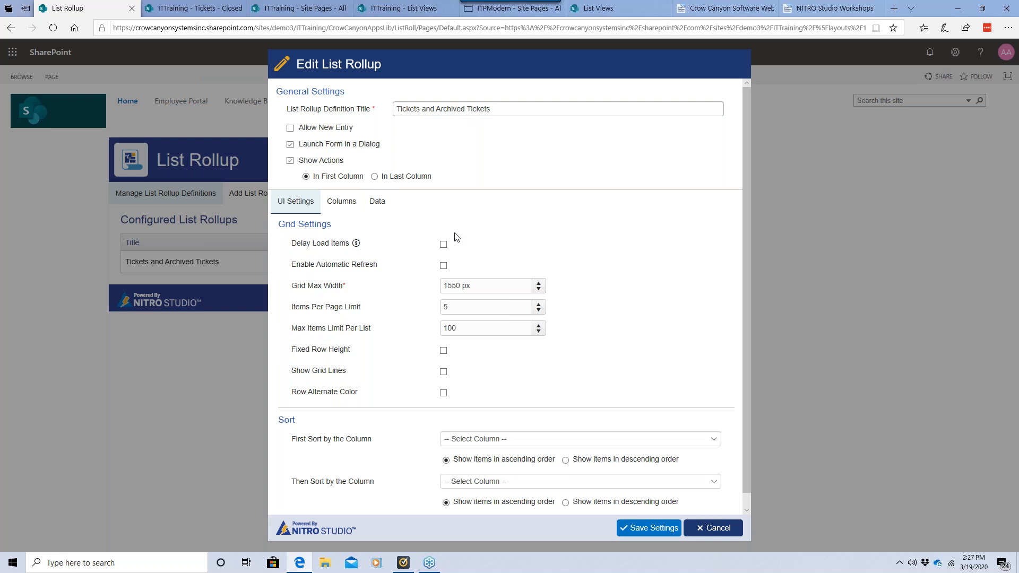
Step: Toggle the rollup's Show Actions option off and back on, and show its column definitions
{"action": "left_click", "coordinate": [290, 161]}
{"action": "left_click", "coordinate": [290, 161]}
{"action": "left_click", "coordinate": [354, 213]}
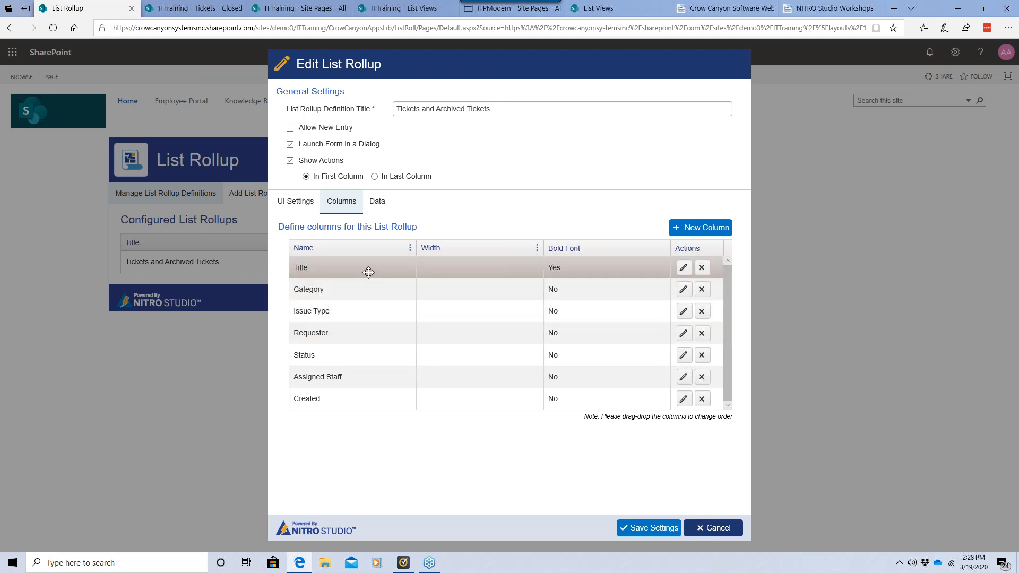
Step: Add a Modified column of type Date Time to the Tickets and Archived Tickets rollup and save the rollup settings
{"action": "left_click", "coordinate": [403, 8]}
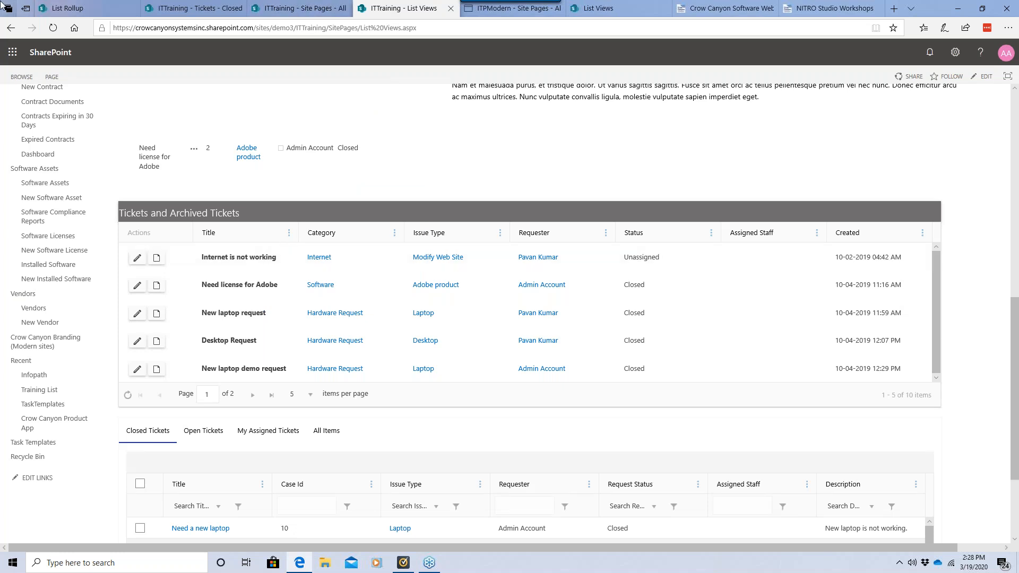
{"action": "left_click", "coordinate": [69, 8]}
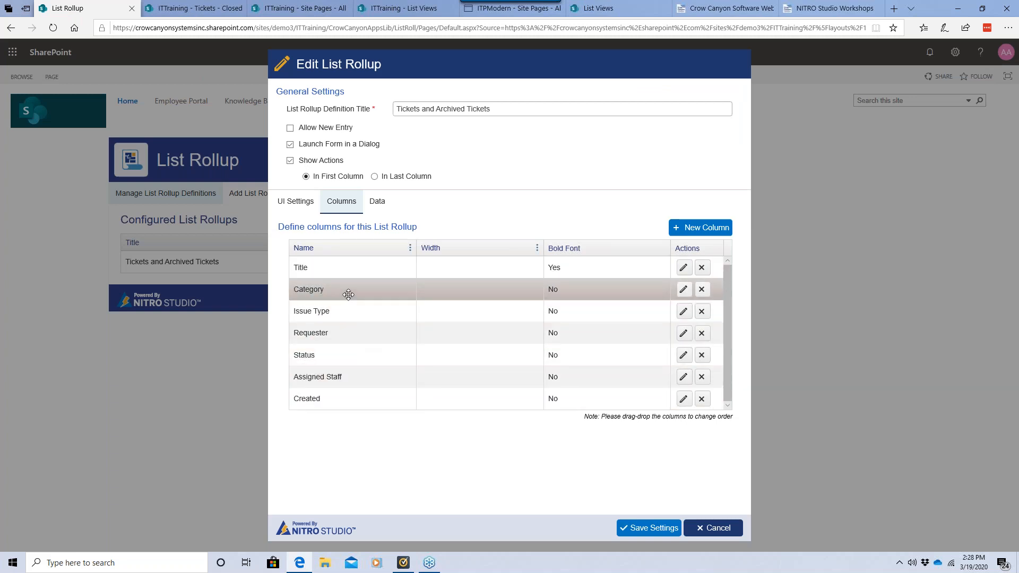
{"action": "left_click", "coordinate": [694, 228]}
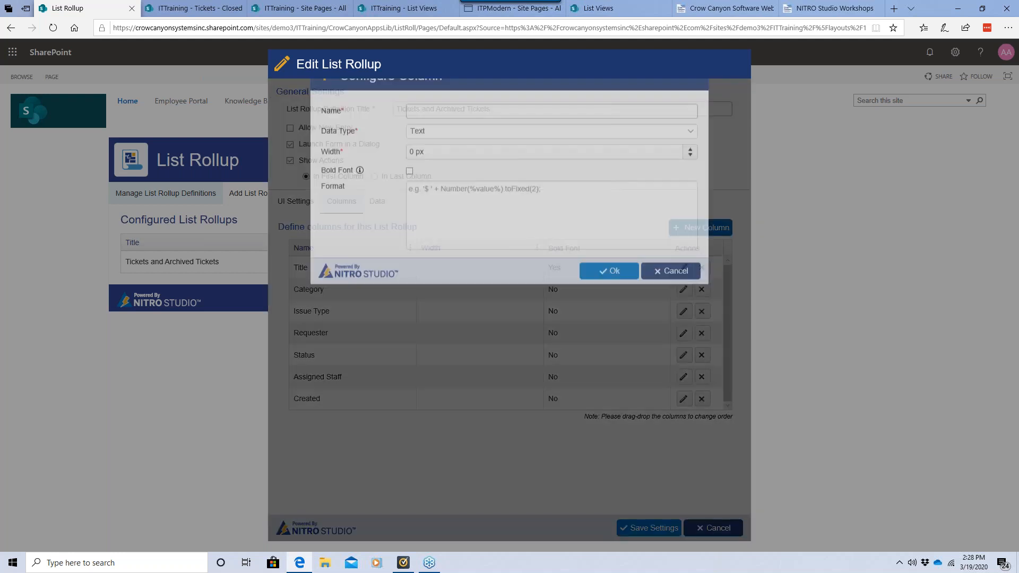
{"action": "left_click", "coordinate": [504, 139]}
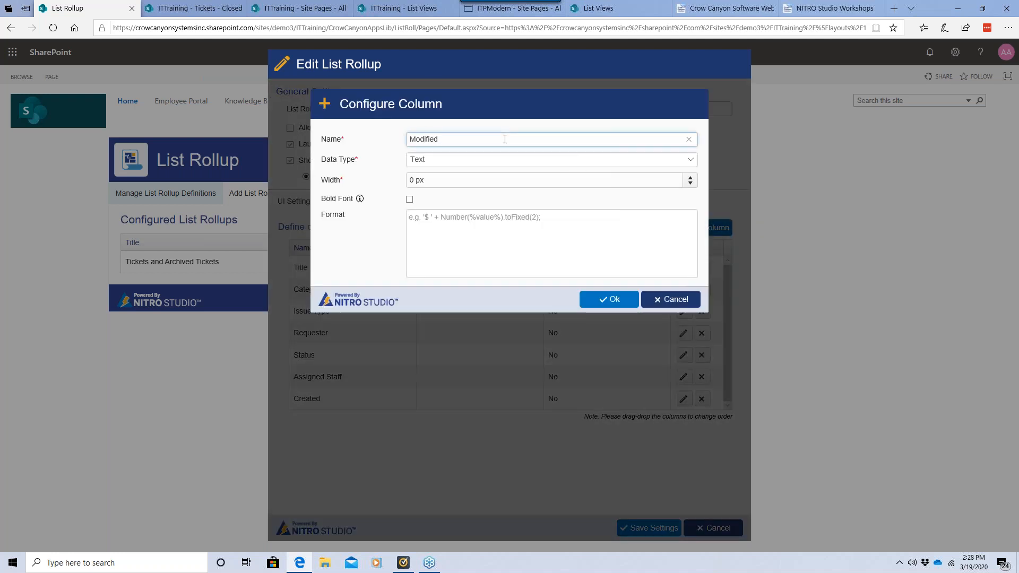
{"action": "left_click", "coordinate": [435, 161]}
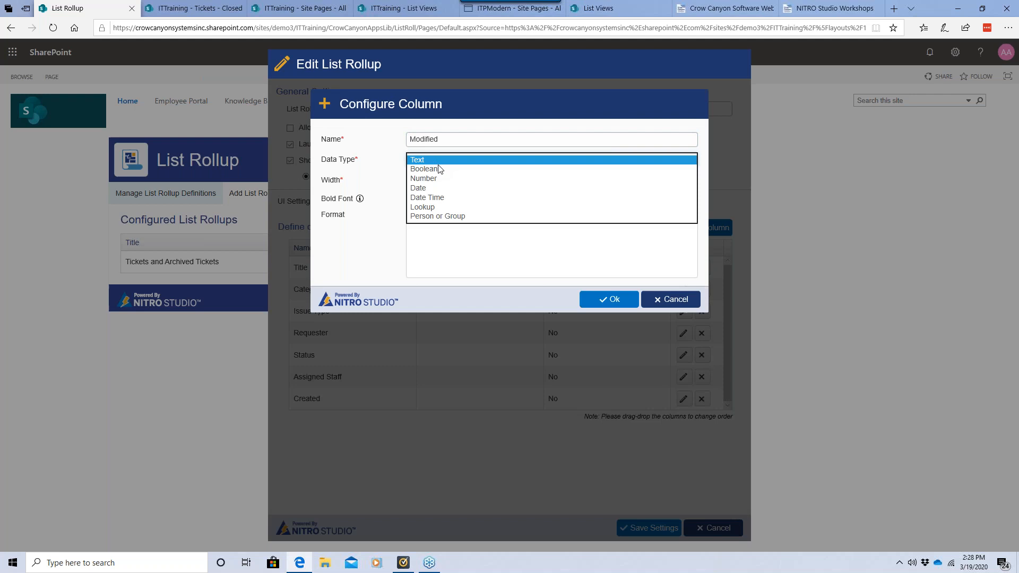
{"action": "left_click", "coordinate": [440, 198]}
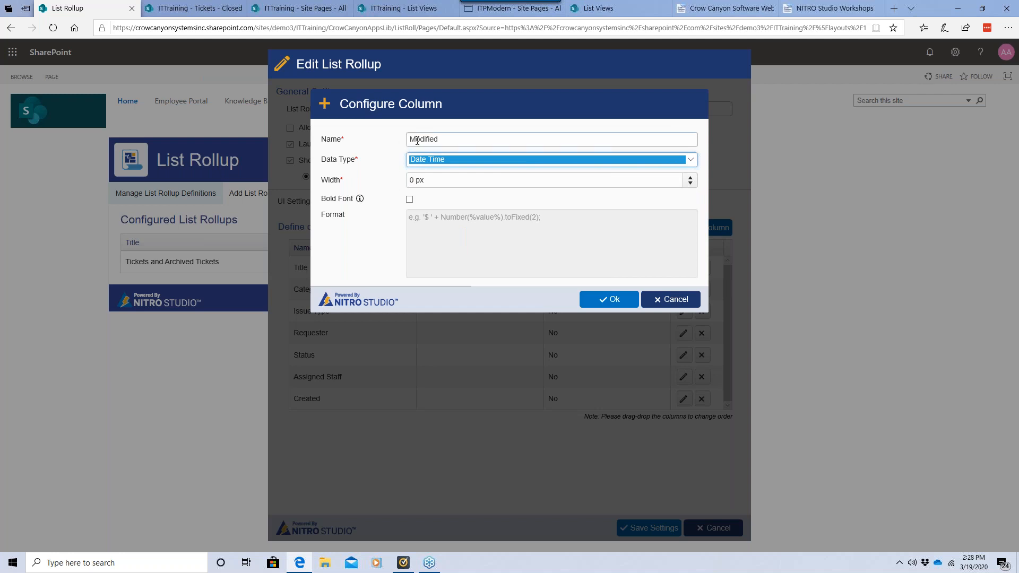
{"action": "left_click", "coordinate": [442, 160]}
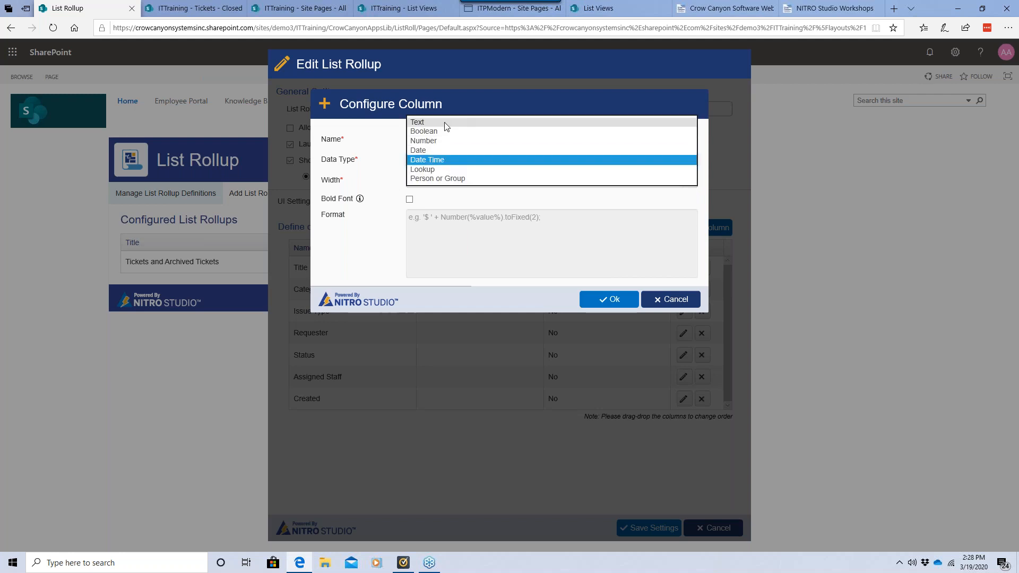
{"action": "left_click", "coordinate": [445, 160]}
{"action": "left_click", "coordinate": [438, 159]}
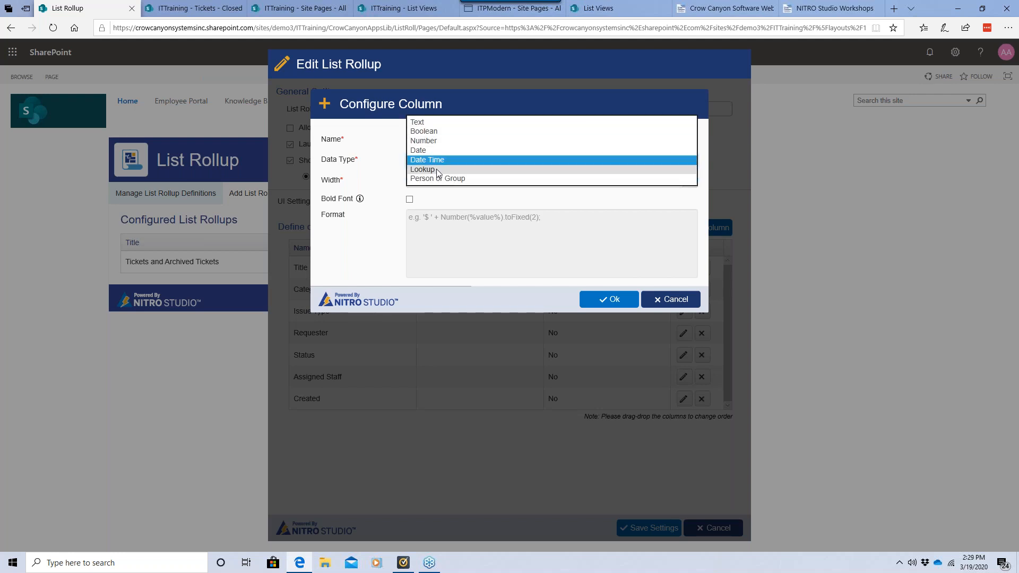
{"action": "left_click", "coordinate": [370, 178]}
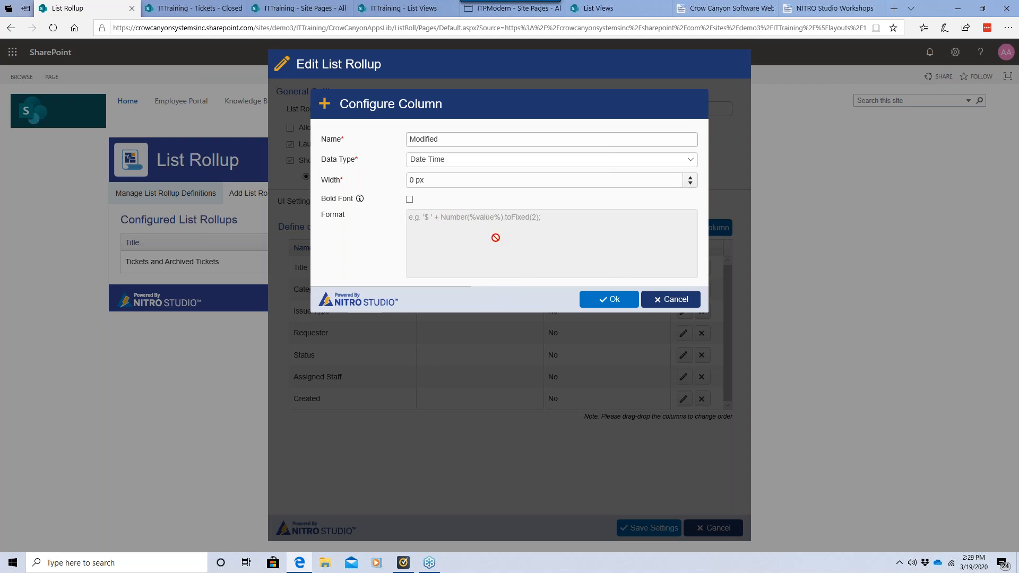
{"action": "left_click", "coordinate": [603, 301]}
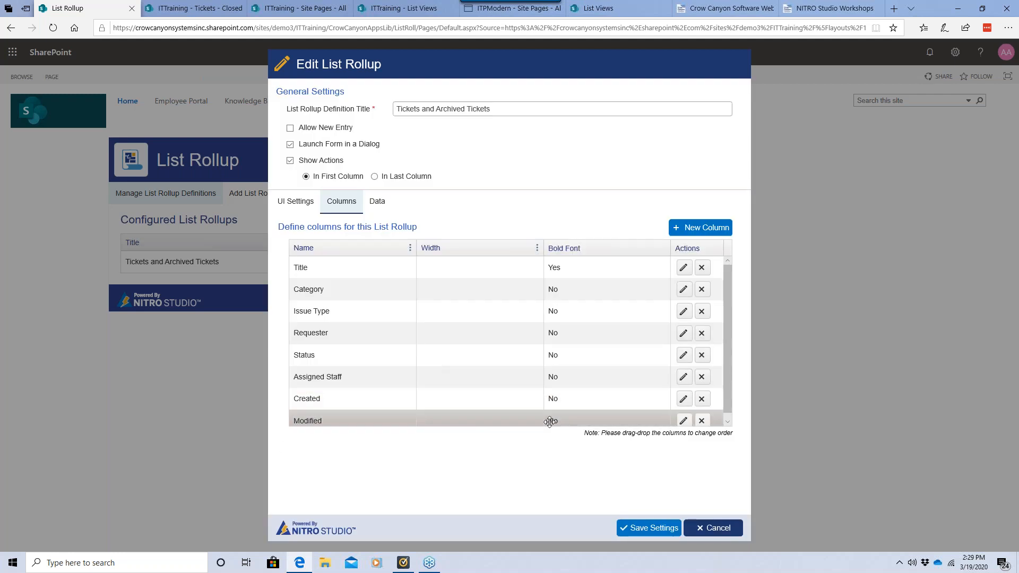
{"action": "left_click", "coordinate": [633, 525]}
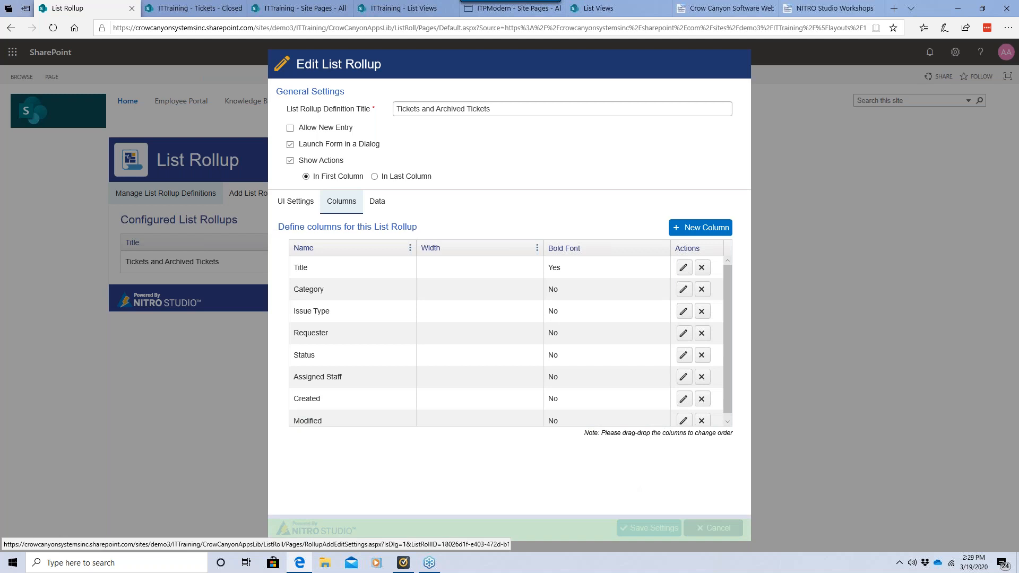
Step: Duplicate the List Rollup page, return the original to Site Settings and reset the site metadata cache in Crow Canyon NITRO Site Settings
{"action": "right_click", "coordinate": [100, 11]}
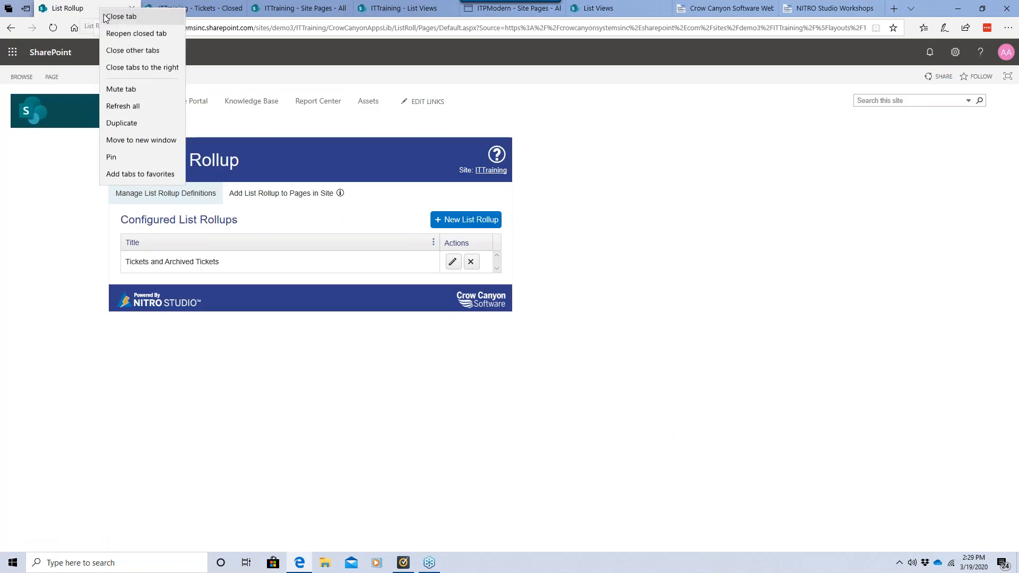
{"action": "left_click", "coordinate": [122, 124]}
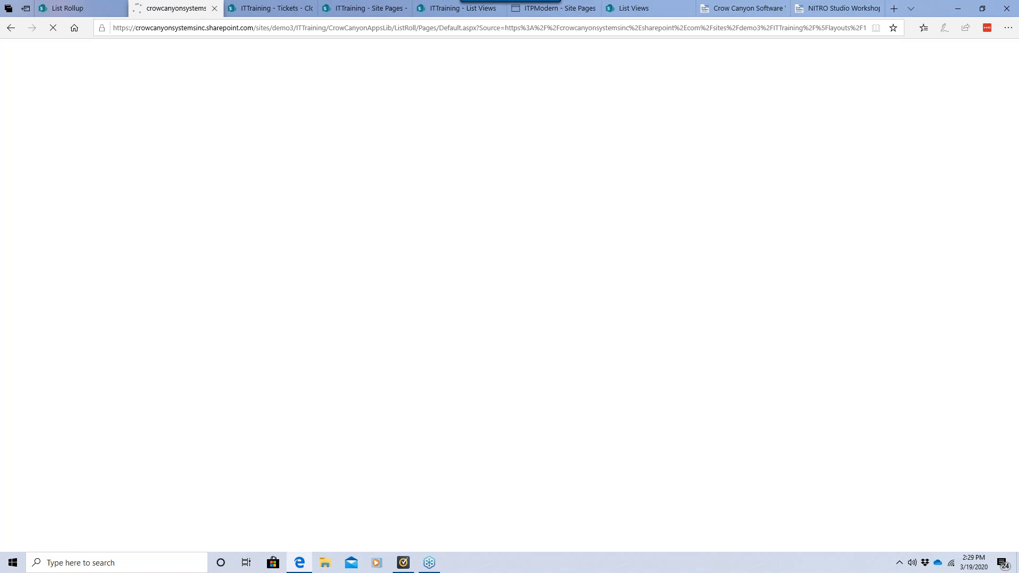
{"action": "left_click", "coordinate": [84, 8]}
{"action": "left_click", "coordinate": [14, 29]}
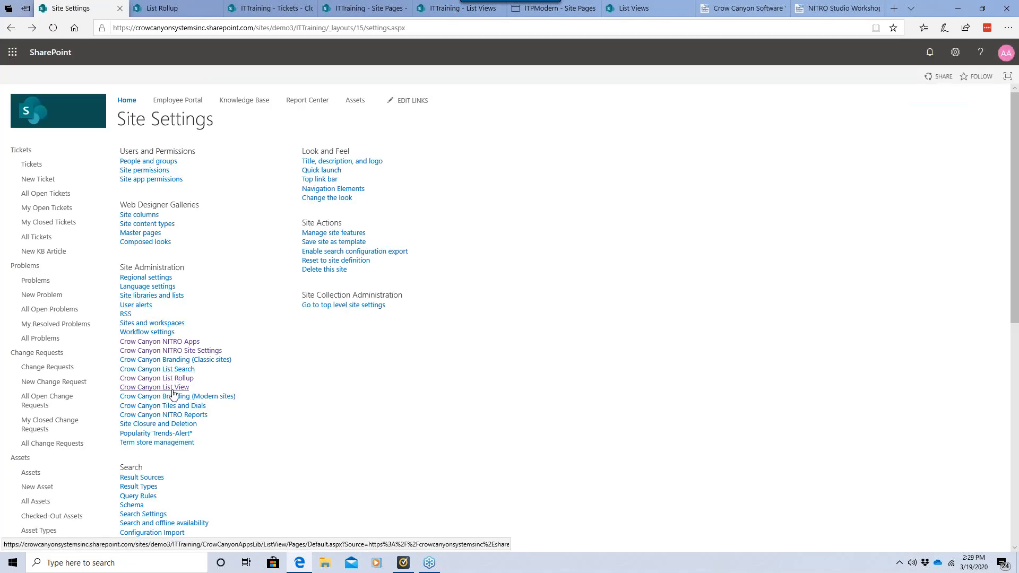
{"action": "left_click", "coordinate": [175, 351]}
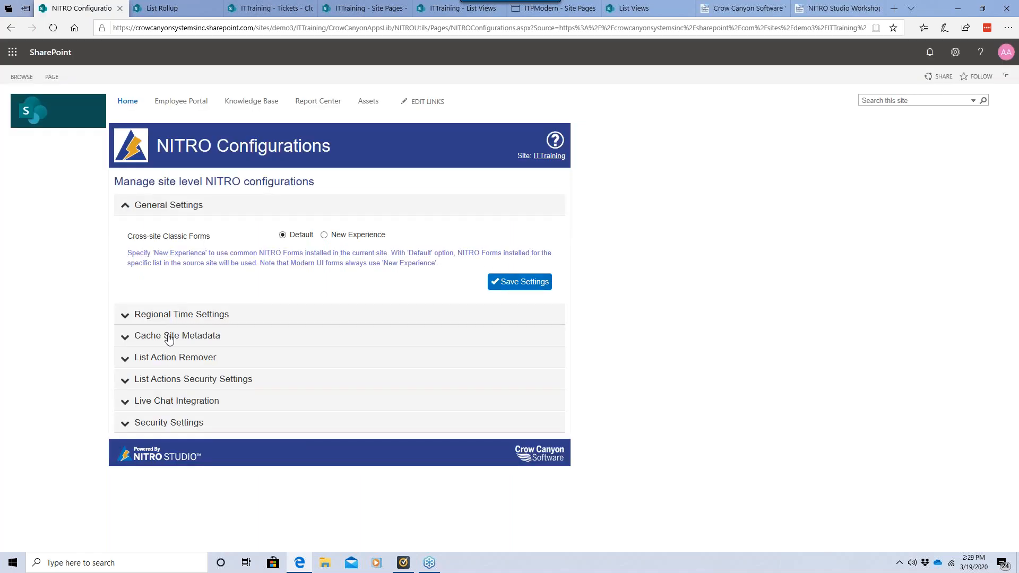
{"action": "left_click", "coordinate": [171, 345]}
{"action": "left_click", "coordinate": [516, 283]}
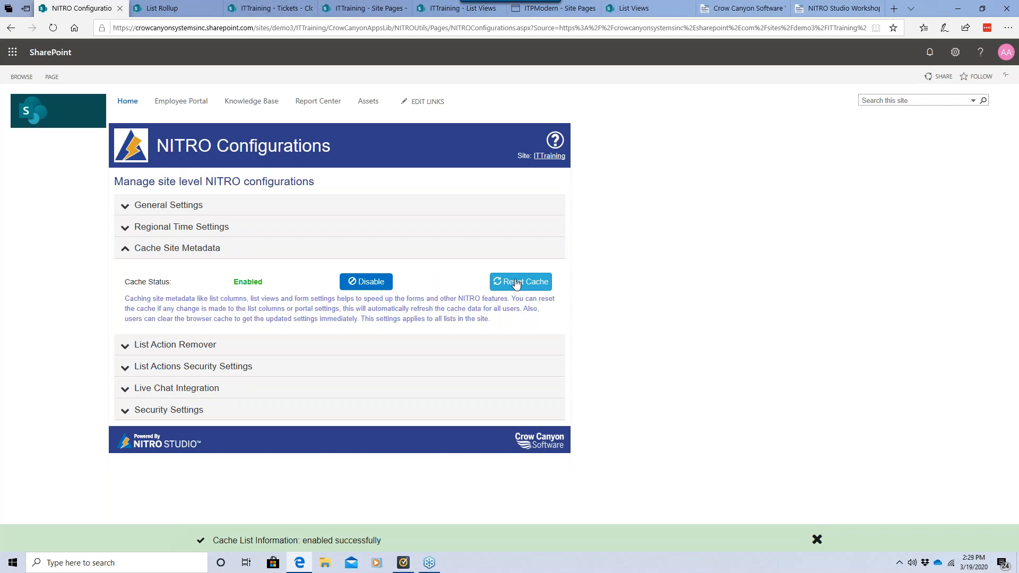
Step: Reload the List Views page and check the Tickets and Archived Tickets rollup for the Modified column
{"action": "left_click", "coordinate": [463, 9]}
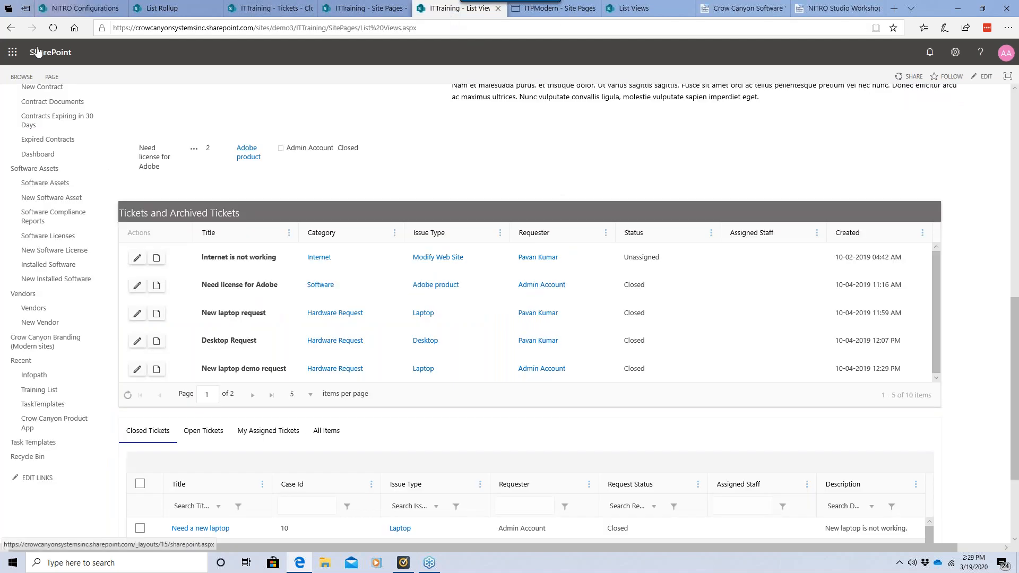
{"action": "left_click", "coordinate": [53, 29]}
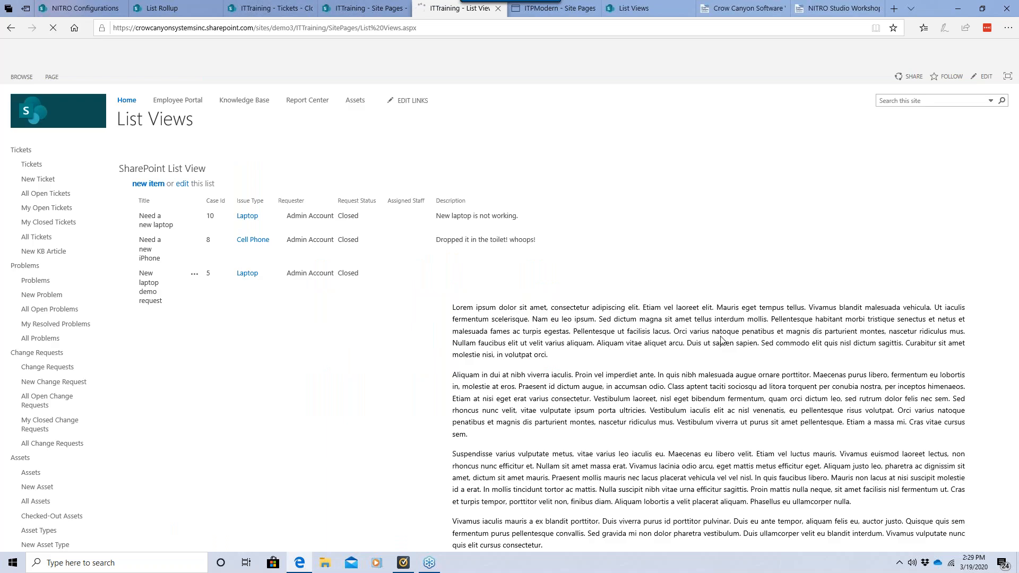
{"action": "scroll", "coordinate": [599, 316], "scroll_direction": "down", "scroll_amount": 10}
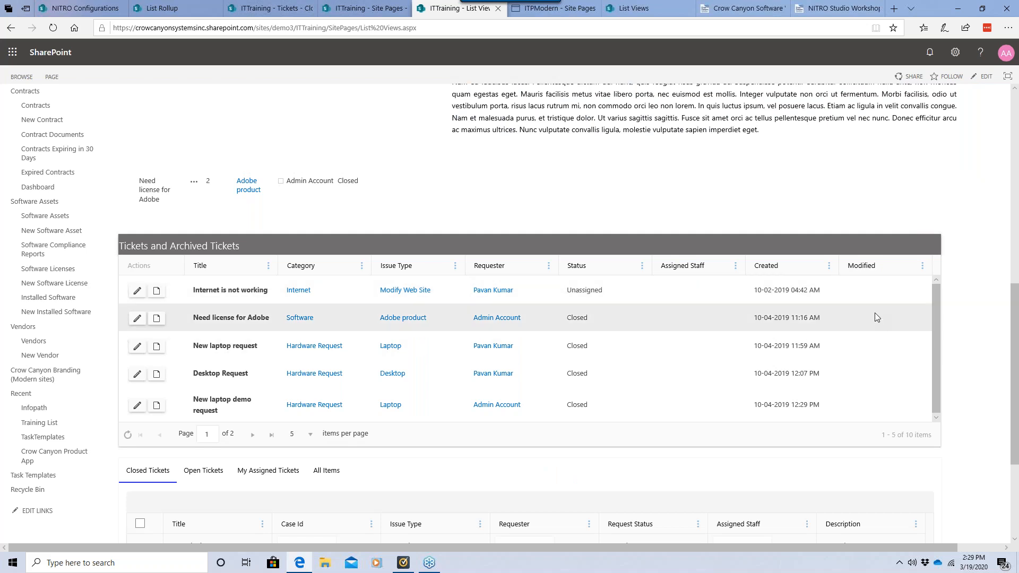
Step: Reopen the Tickets and Archived Tickets rollup definition for editing and begin adding another list to its data
{"action": "left_click", "coordinate": [136, 9]}
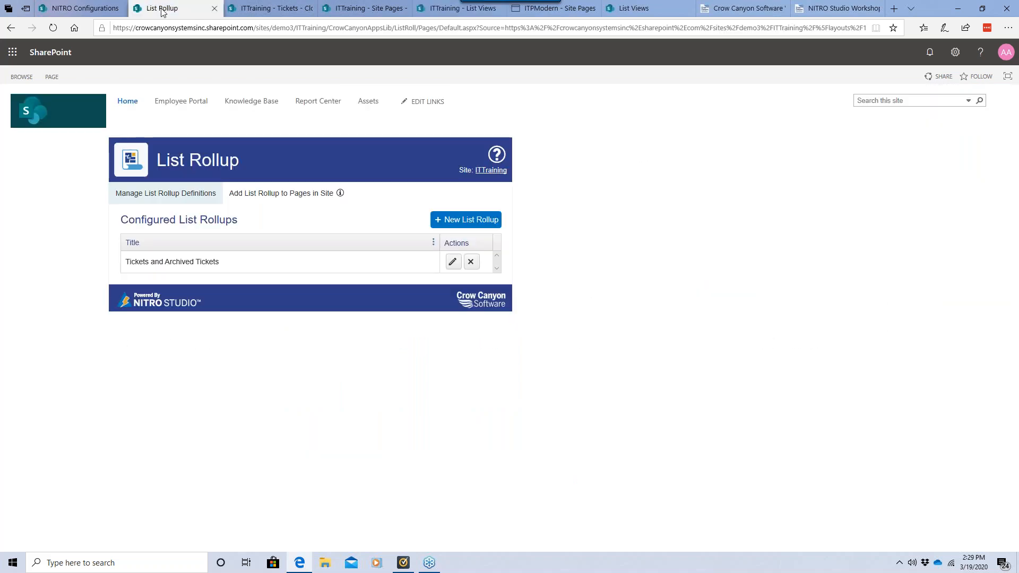
{"action": "left_click", "coordinate": [453, 261]}
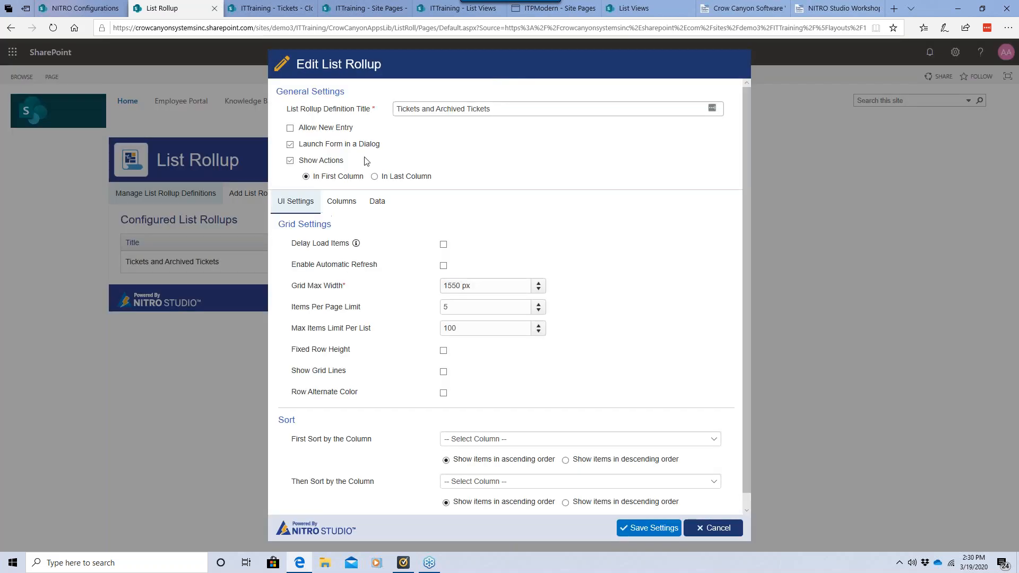
{"action": "left_click", "coordinate": [341, 201]}
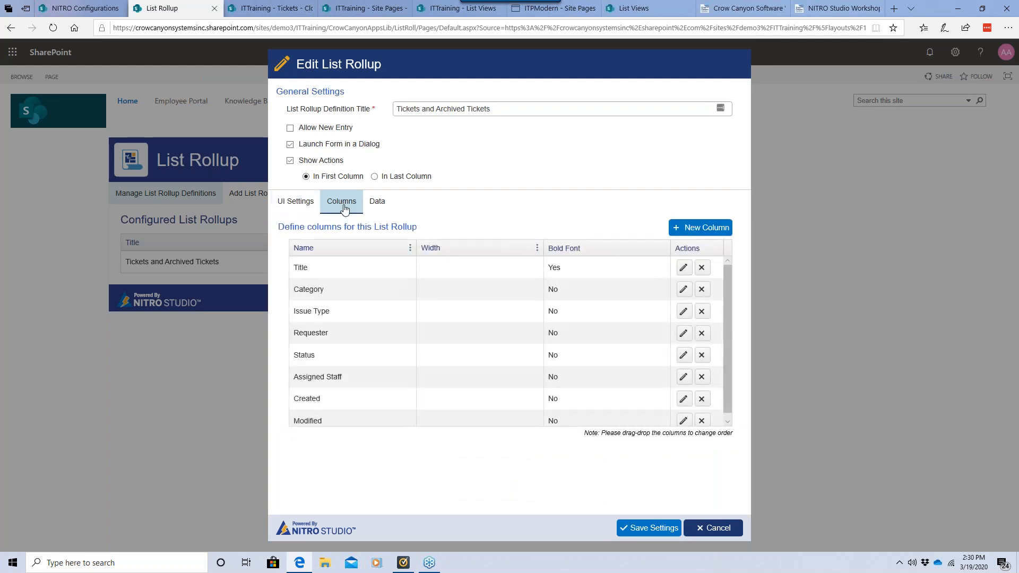
{"action": "left_click", "coordinate": [376, 201]}
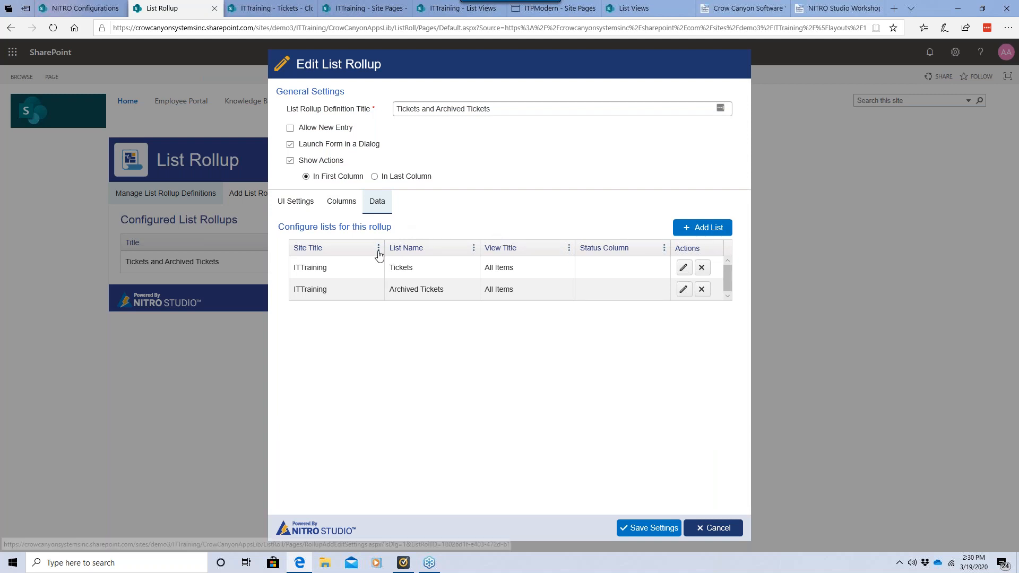
{"action": "left_click", "coordinate": [702, 227]}
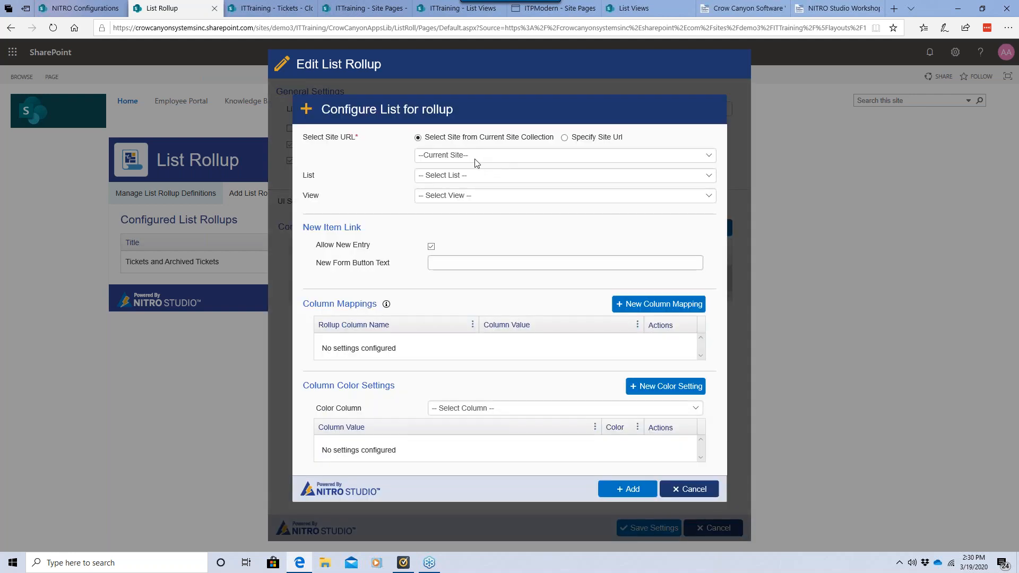
Step: Set the source to the Purchase Requests site (/sites/demo3/purchaseapp2), its Purchase Requests list and the All Items view
{"action": "left_click", "coordinate": [475, 157]}
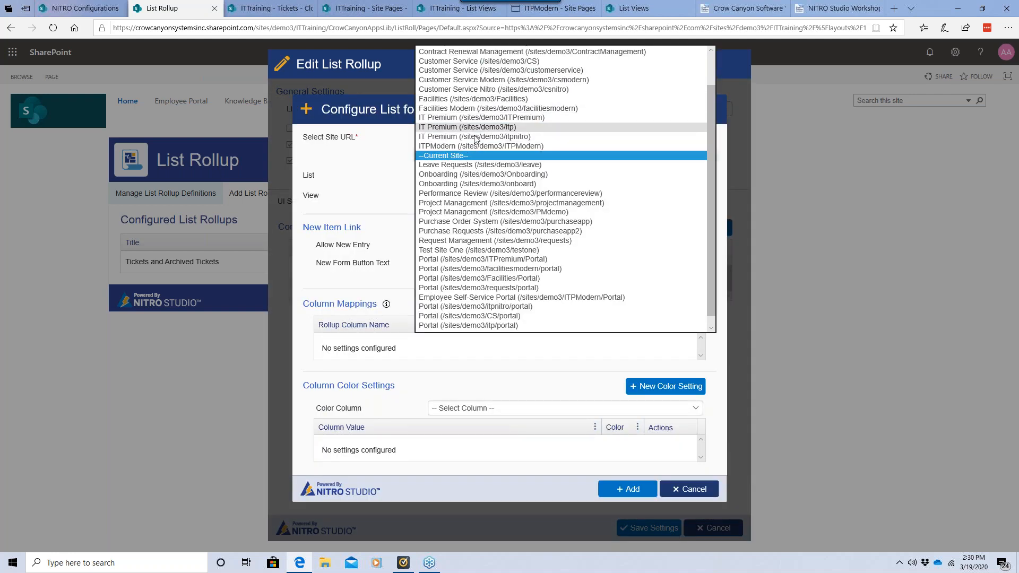
{"action": "left_click", "coordinate": [584, 154]}
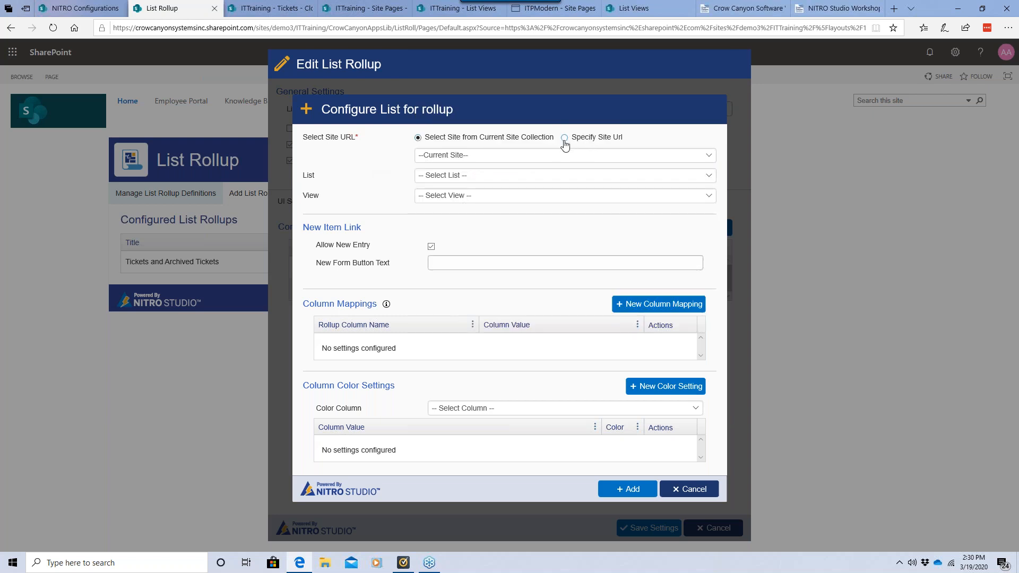
{"action": "left_click", "coordinate": [564, 139]}
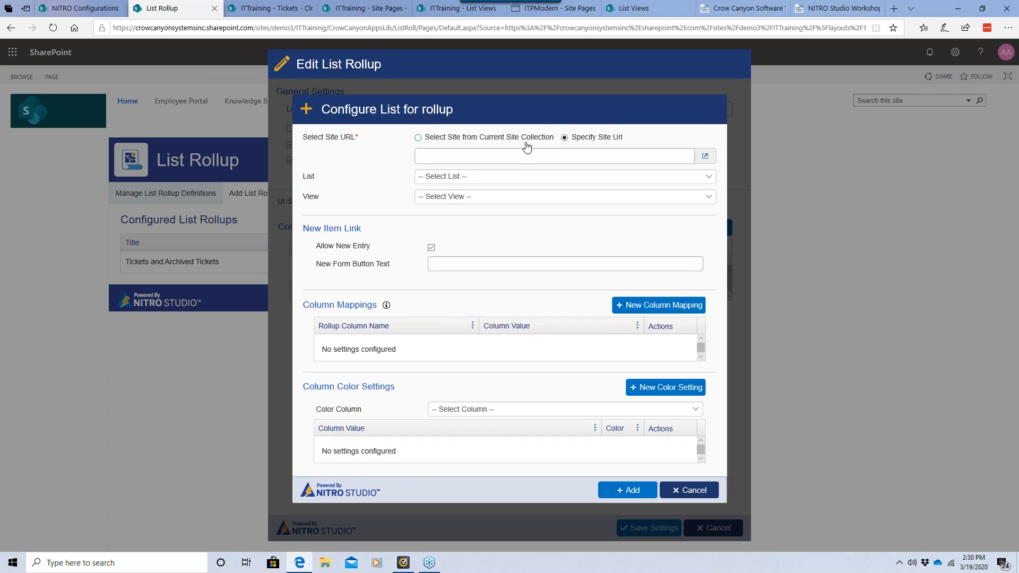
{"action": "left_click", "coordinate": [491, 142]}
{"action": "left_click", "coordinate": [493, 155]}
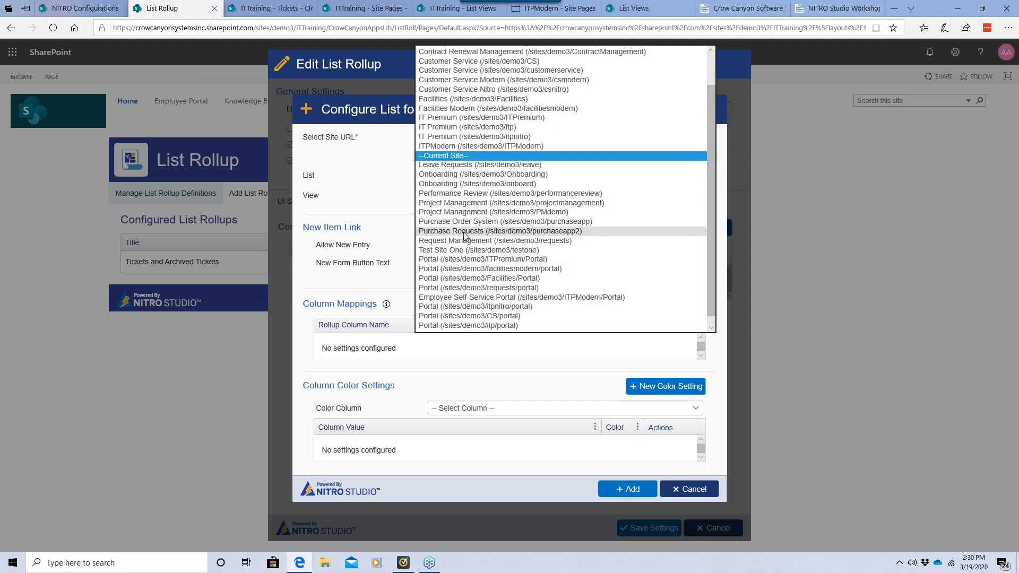
{"action": "left_click", "coordinate": [463, 232]}
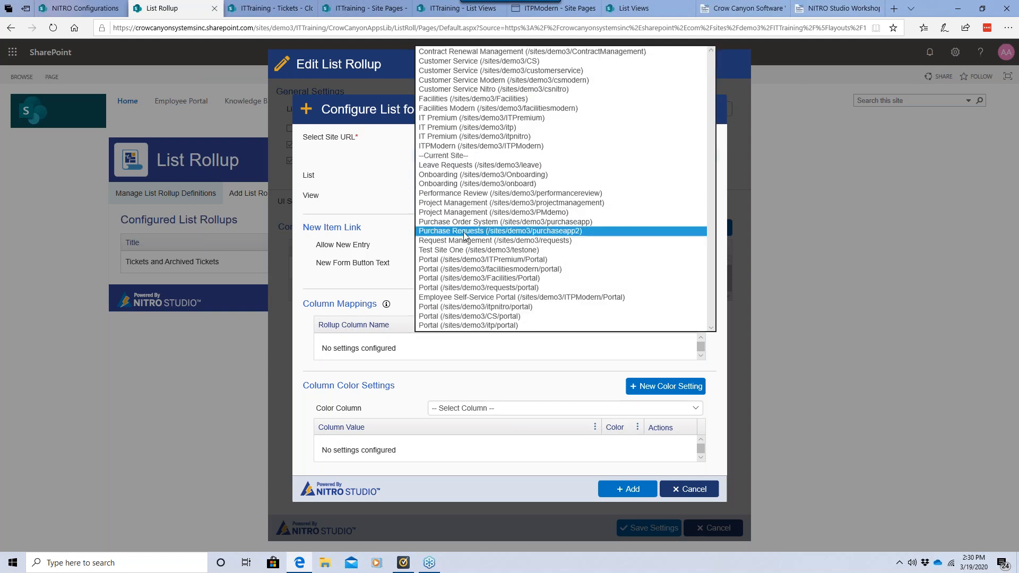
{"action": "left_click", "coordinate": [370, 185]}
{"action": "left_click", "coordinate": [465, 177]}
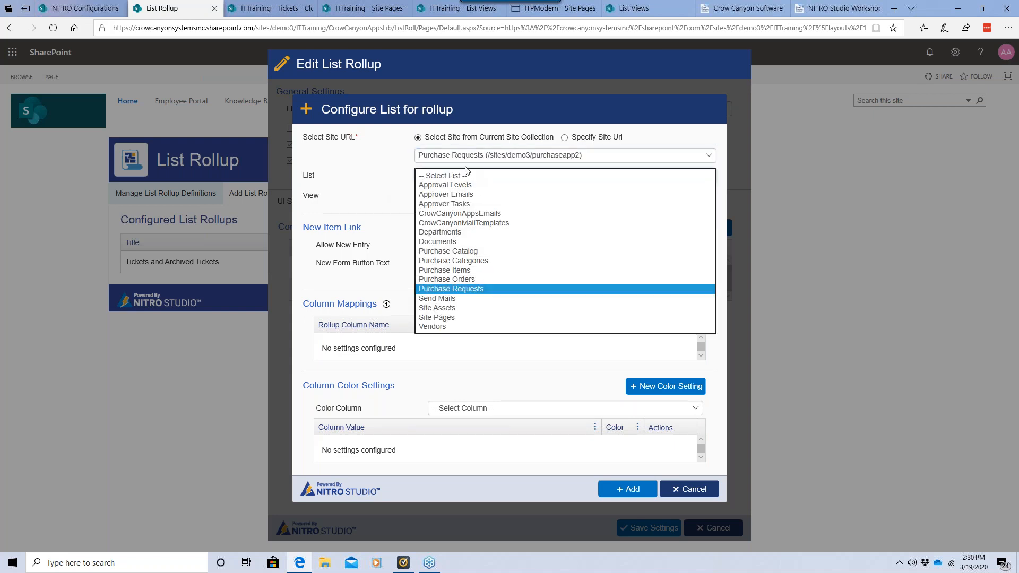
{"action": "left_click", "coordinate": [477, 291]}
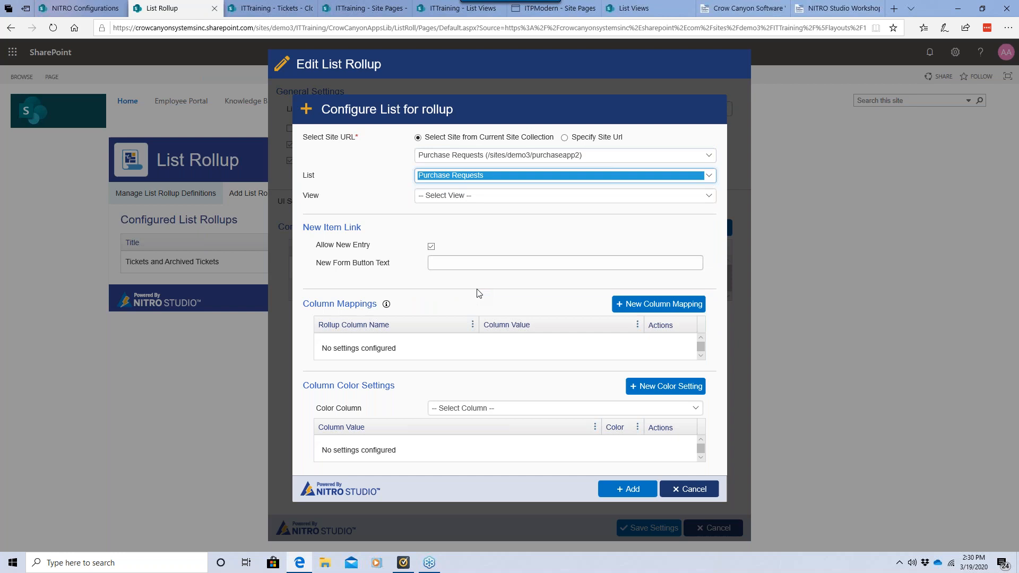
{"action": "left_click", "coordinate": [476, 196]}
{"action": "left_click", "coordinate": [465, 205]}
Step: Turn off Allow New Entry for the Purchase Requests list in the rollup
{"action": "left_click", "coordinate": [432, 247]}
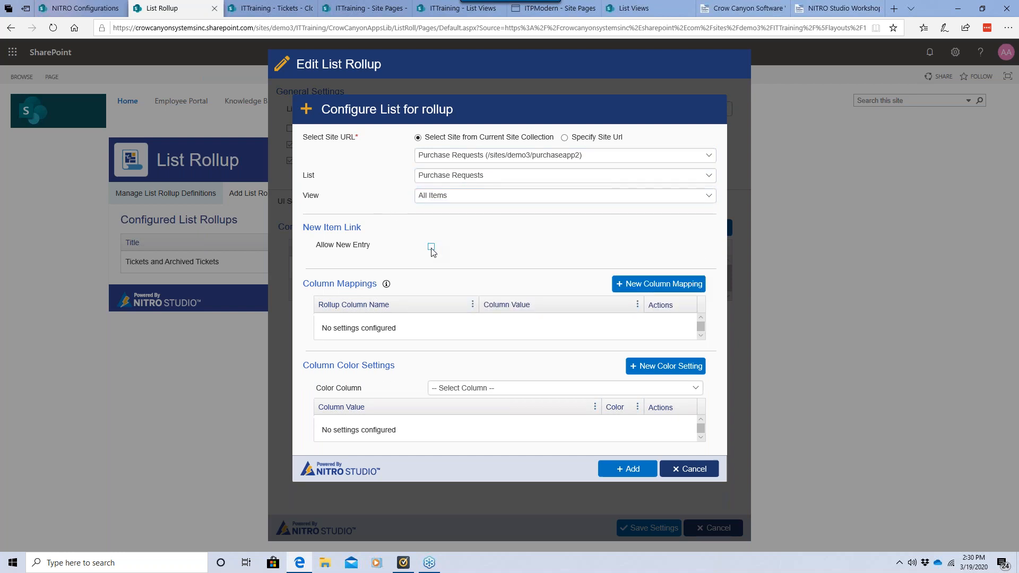
{"action": "left_click", "coordinate": [431, 248]}
{"action": "left_click", "coordinate": [430, 247]}
Step: Add a column mapping for Purchase Requests that fills the rollup's Title column with Type of Purchase
{"action": "left_click", "coordinate": [630, 285]}
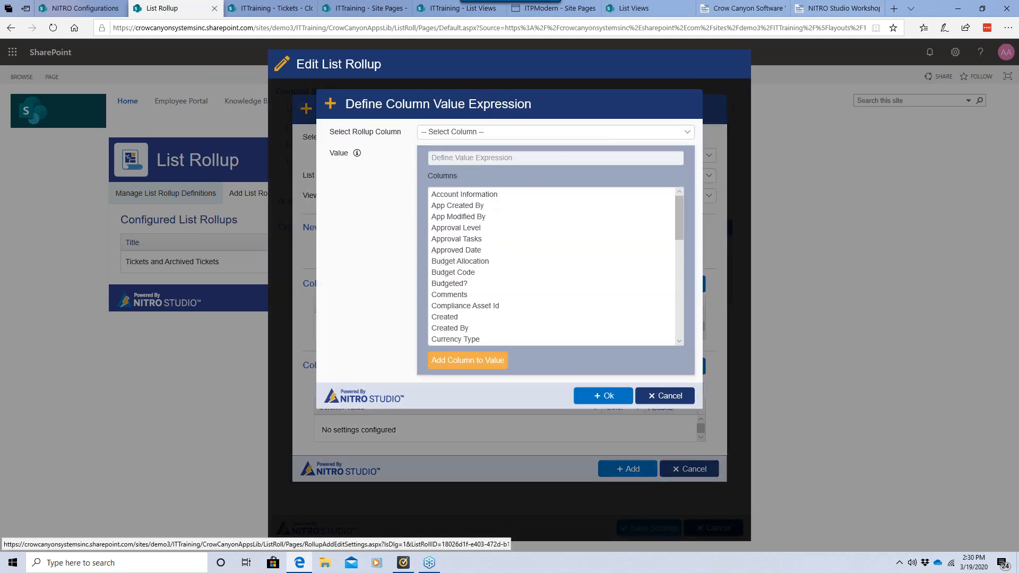
{"action": "left_click", "coordinate": [458, 128]}
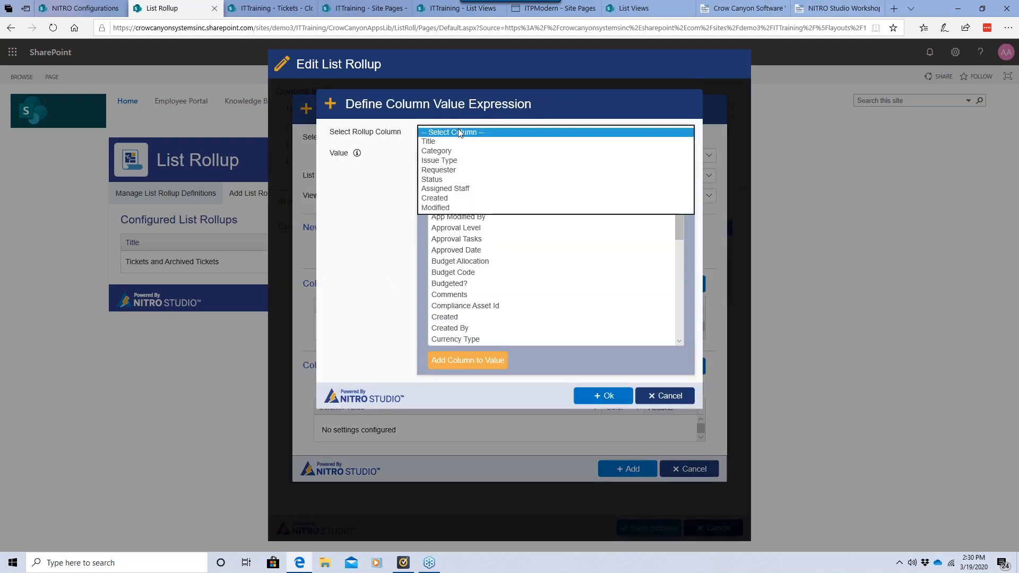
{"action": "left_click", "coordinate": [431, 145]}
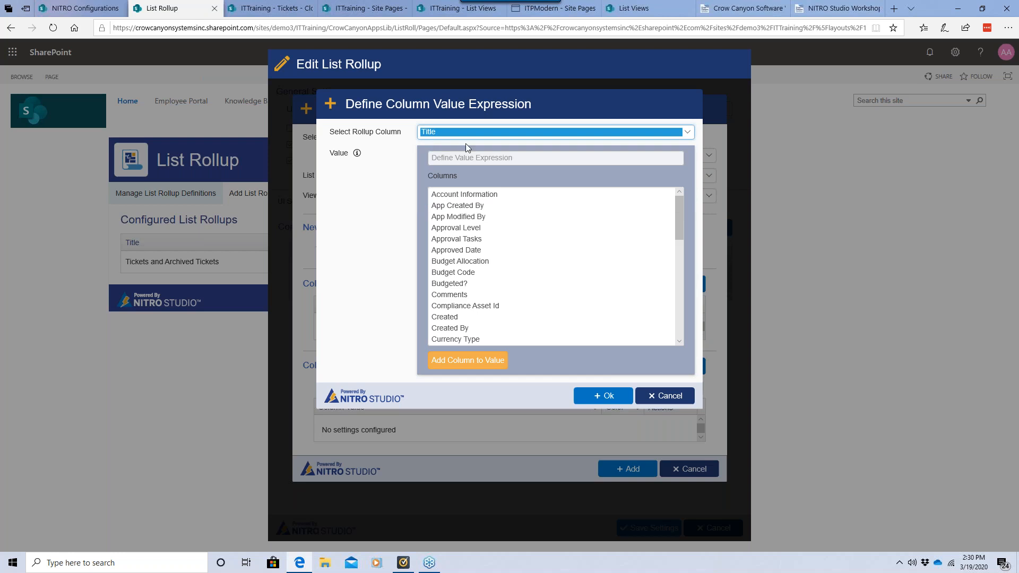
{"action": "left_click_drag", "start_coordinate": [678, 208], "coordinate": [686, 313]}
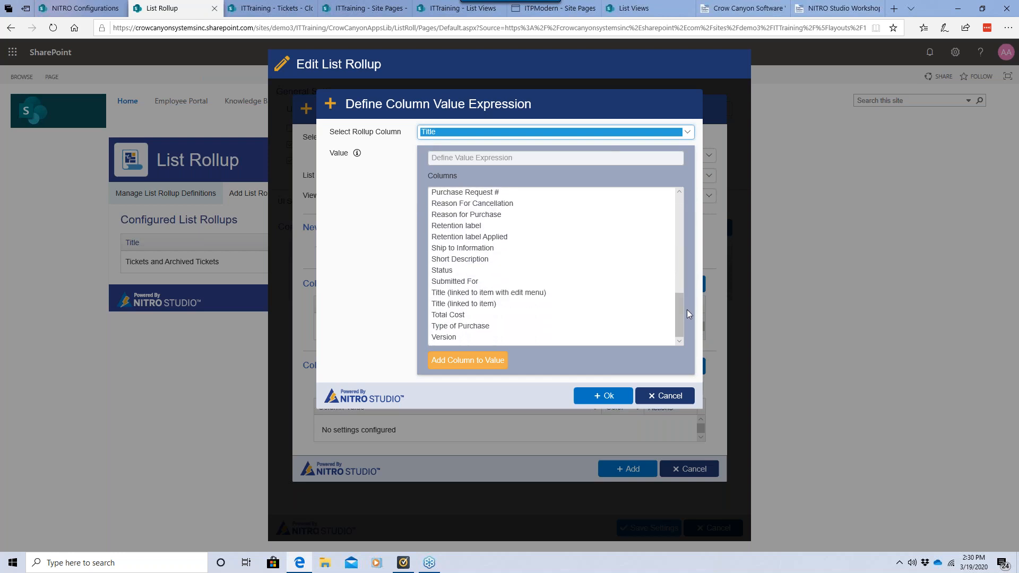
{"action": "left_click", "coordinate": [573, 327]}
{"action": "left_click", "coordinate": [480, 361]}
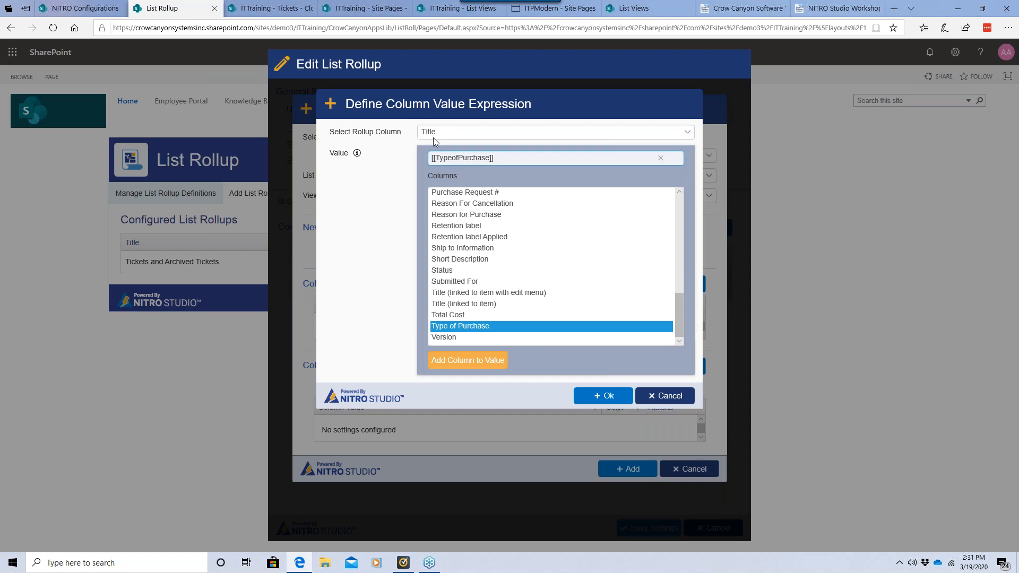
{"action": "left_click", "coordinate": [605, 396]}
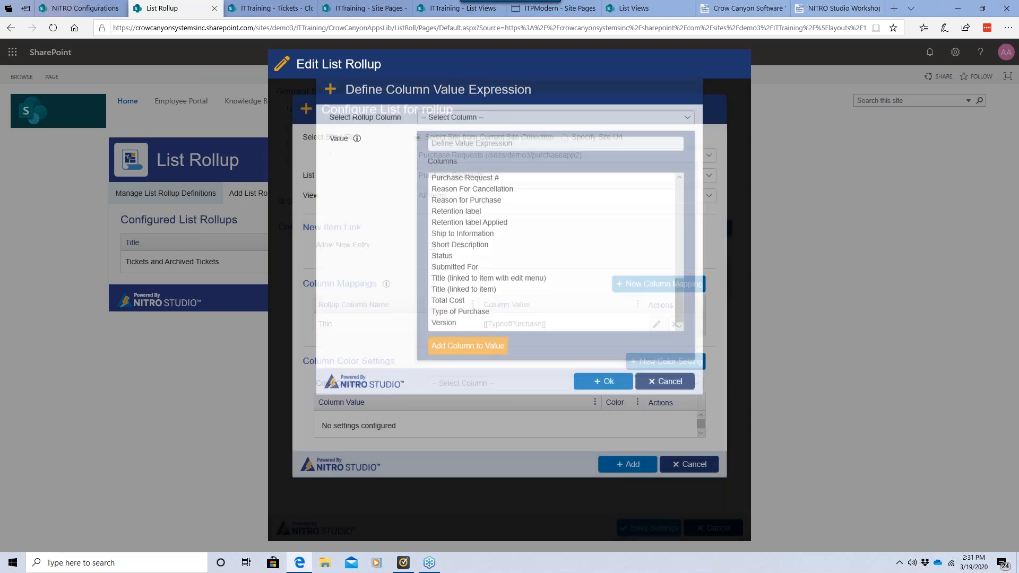
{"action": "left_click", "coordinate": [653, 284]}
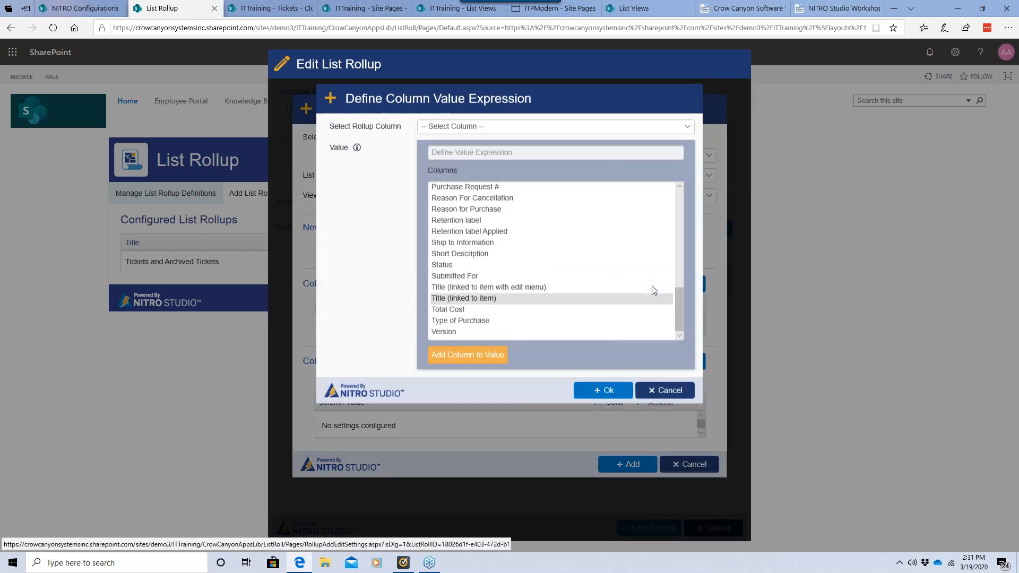
{"action": "left_click", "coordinate": [477, 132]}
{"action": "left_click", "coordinate": [453, 150]}
{"action": "left_click_drag", "start_coordinate": [677, 294], "coordinate": [574, 138]}
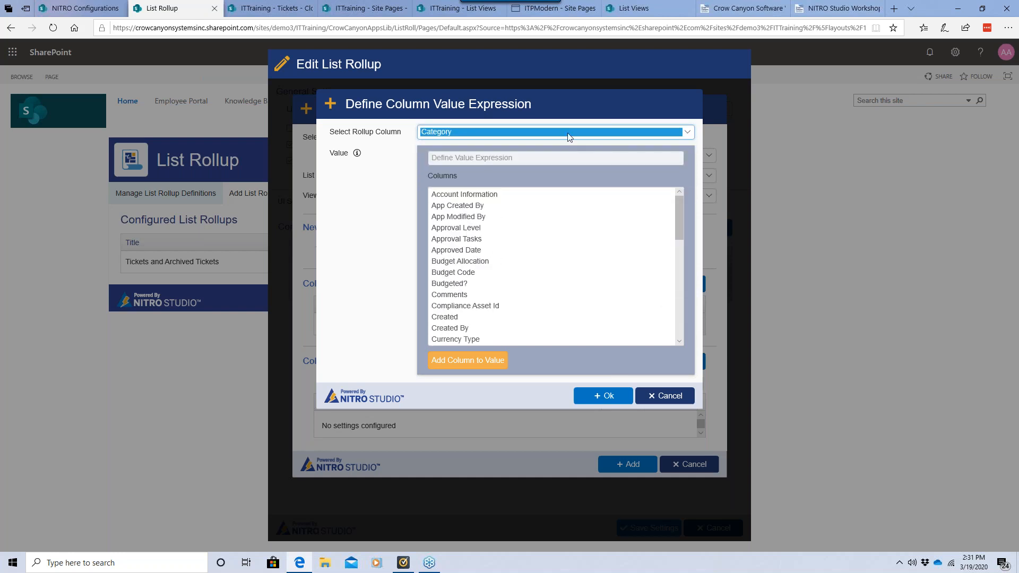
{"action": "left_click", "coordinate": [663, 404]}
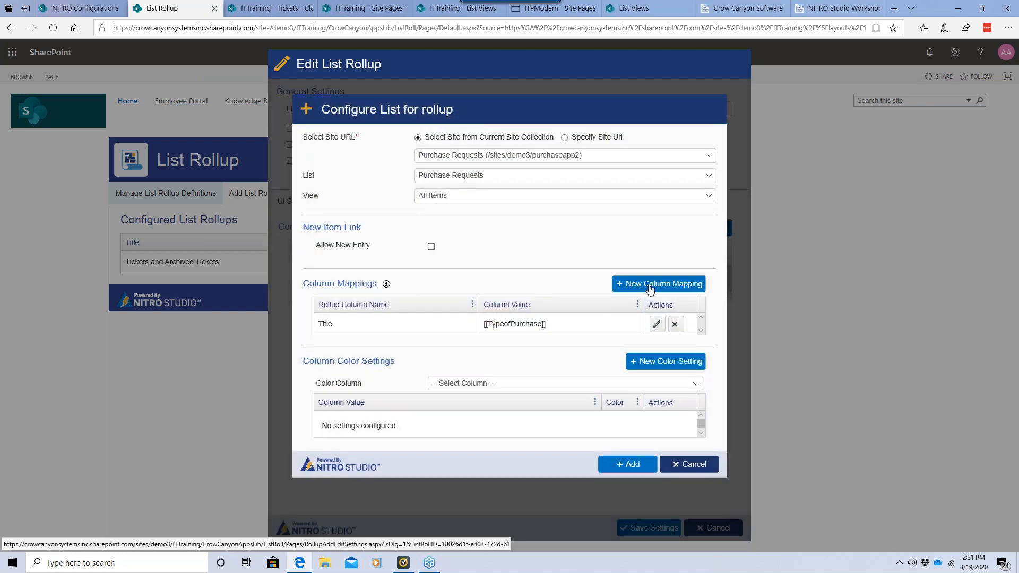
Step: Add a column mapping that fills the rollup's Requester column with the Purchase Agent column
{"action": "left_click", "coordinate": [650, 285]}
{"action": "left_click", "coordinate": [492, 134]}
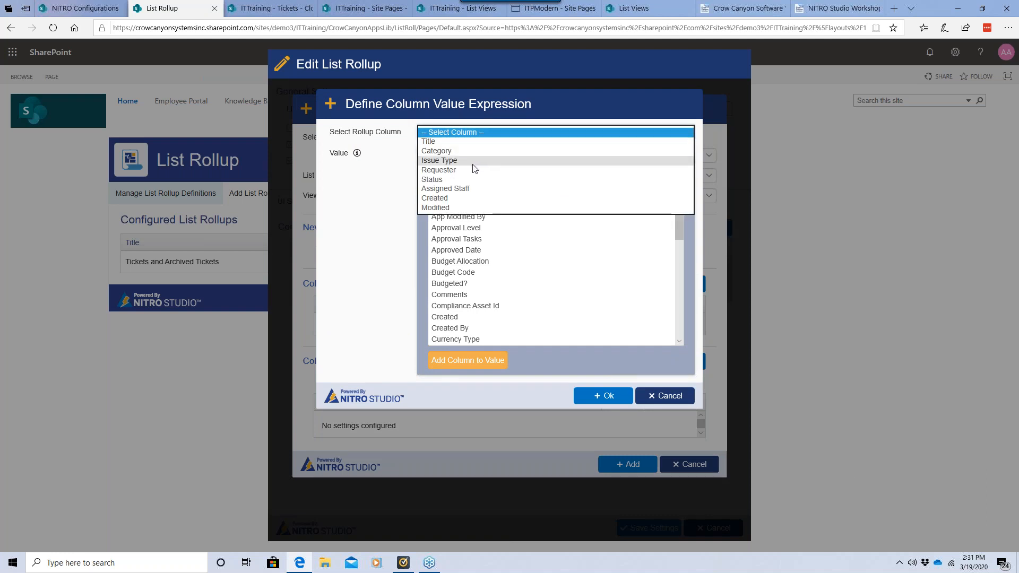
{"action": "left_click", "coordinate": [470, 174]}
{"action": "left_click_drag", "start_coordinate": [675, 219], "coordinate": [684, 278]}
{"action": "left_click", "coordinate": [517, 267]}
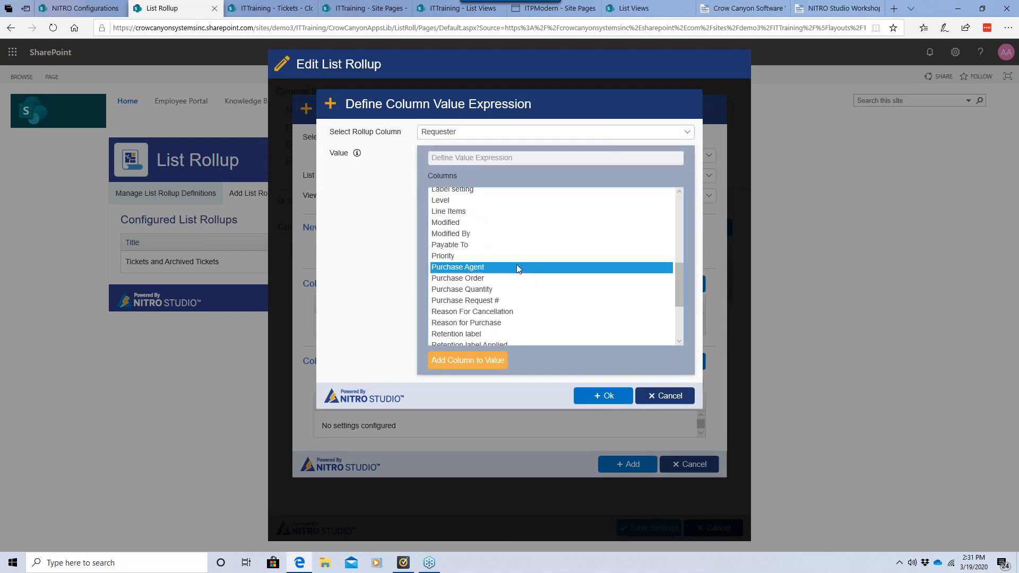
{"action": "left_click", "coordinate": [470, 361]}
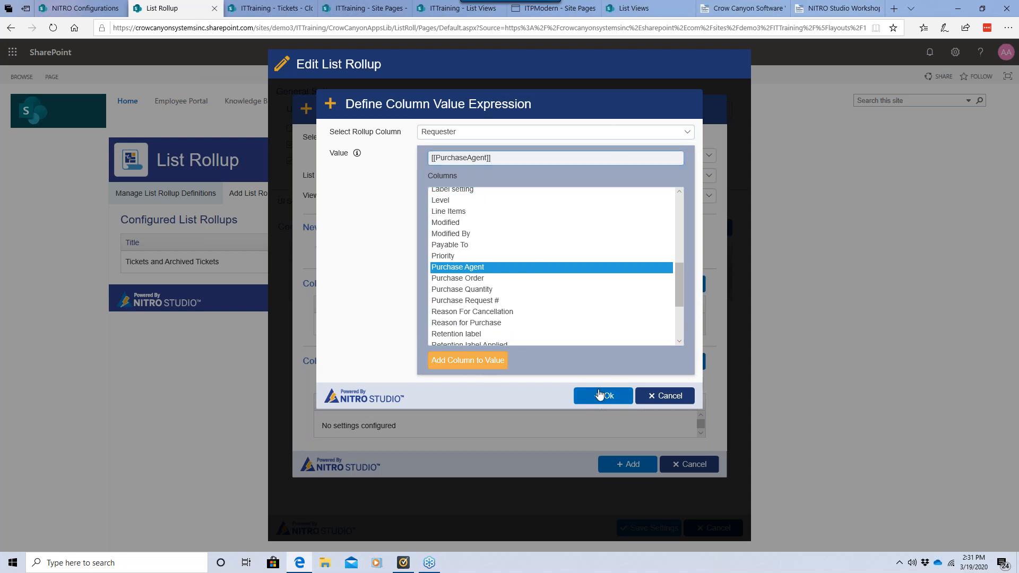
{"action": "left_click", "coordinate": [600, 395]}
Step: Add a column mapping that fills the rollup's Status column with the Purchase Requests list's Status column
{"action": "left_click", "coordinate": [647, 284]}
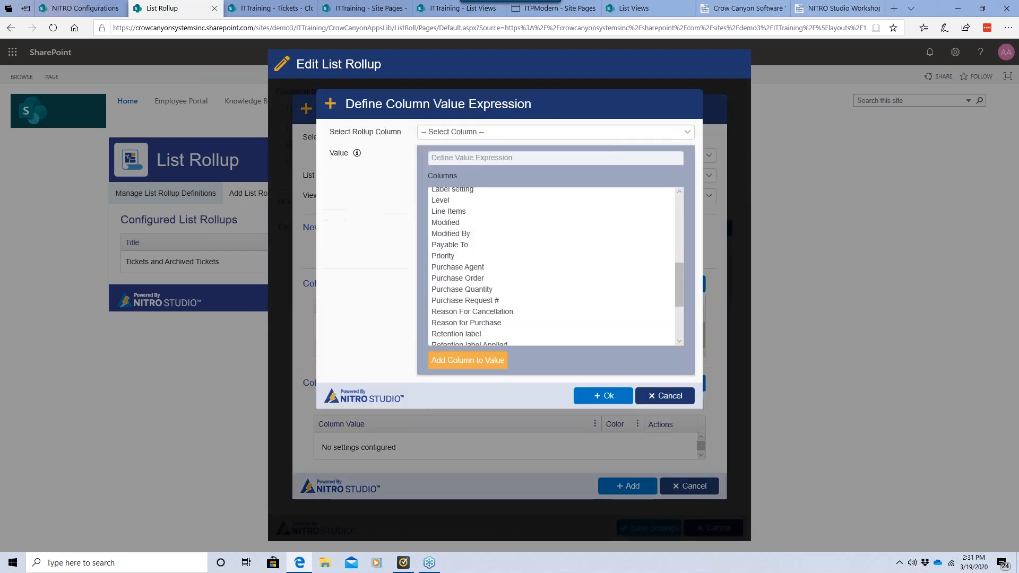
{"action": "left_click", "coordinate": [494, 136]}
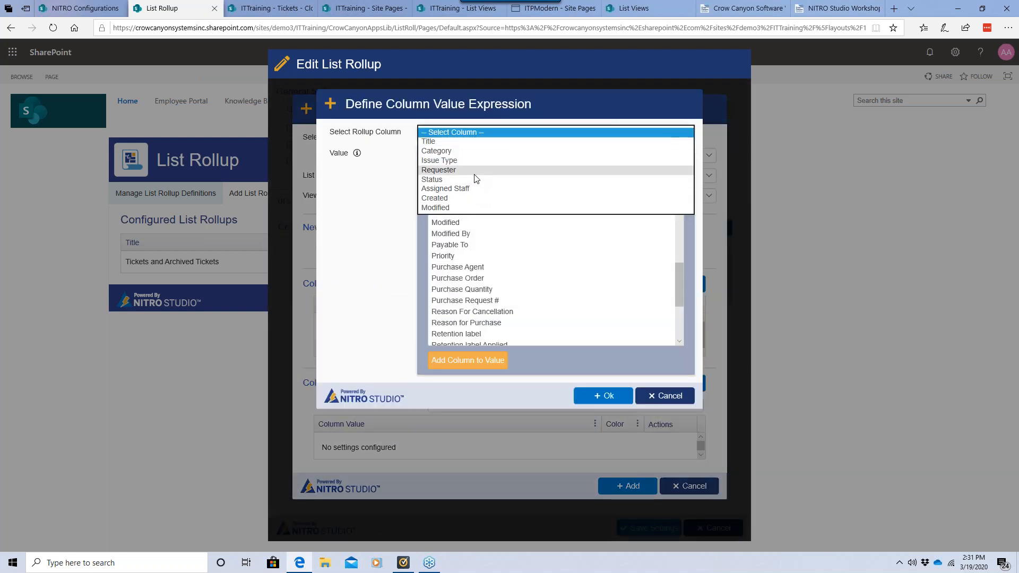
{"action": "left_click", "coordinate": [473, 179]}
{"action": "left_click_drag", "start_coordinate": [678, 281], "coordinate": [680, 307]}
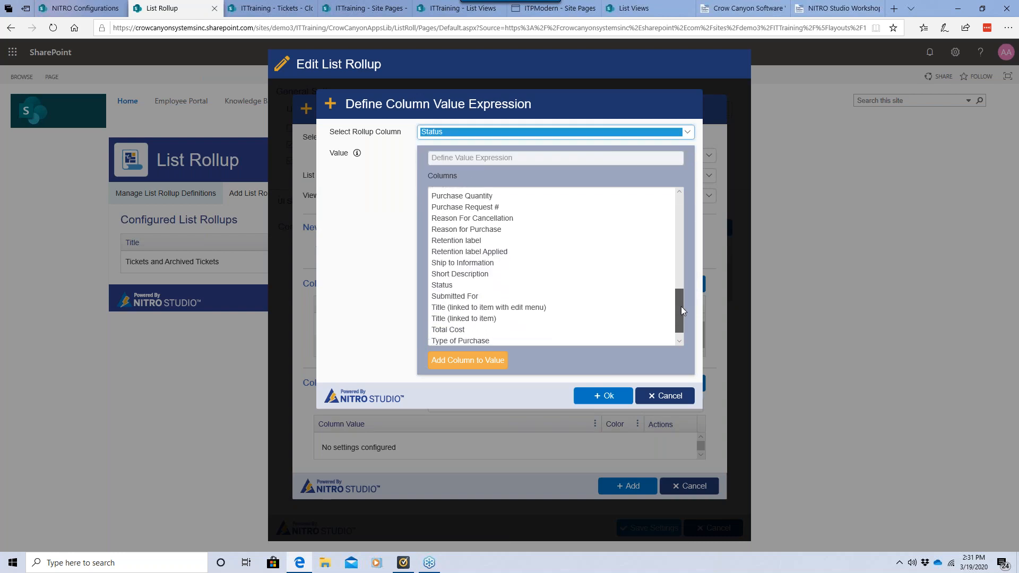
{"action": "left_click", "coordinate": [556, 286]}
{"action": "left_click", "coordinate": [447, 369]}
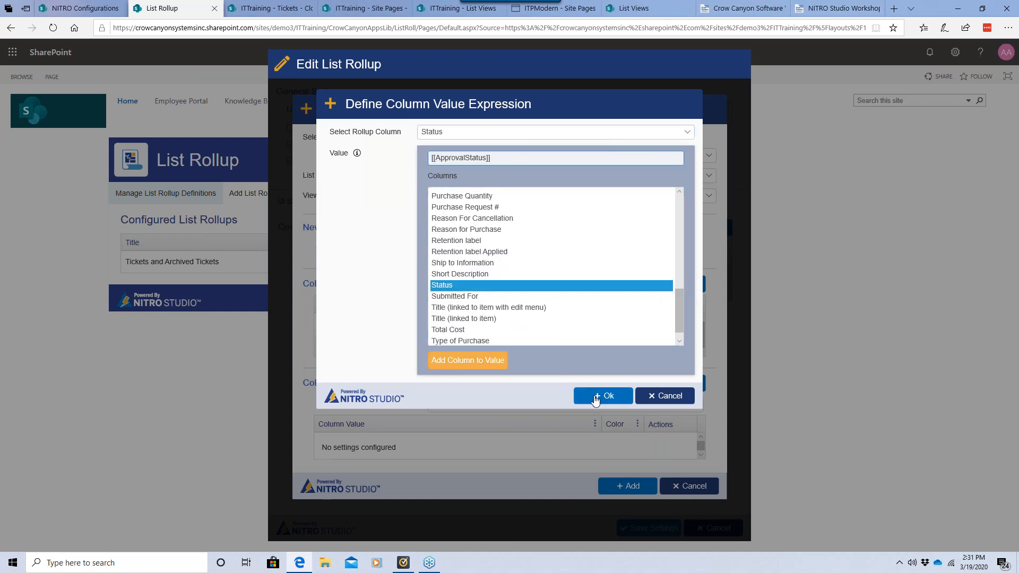
{"action": "left_click", "coordinate": [596, 398]}
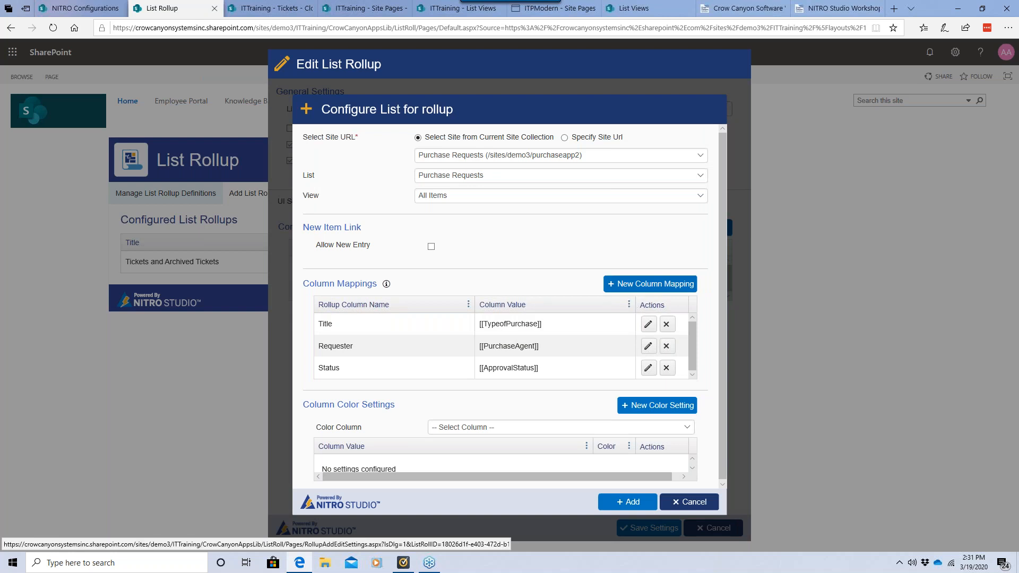
Step: Map the rollup's Created column to the list's Created column and add the configured Purchase Requests list to the rollup
{"action": "left_click", "coordinate": [649, 284]}
{"action": "left_click", "coordinate": [515, 134]}
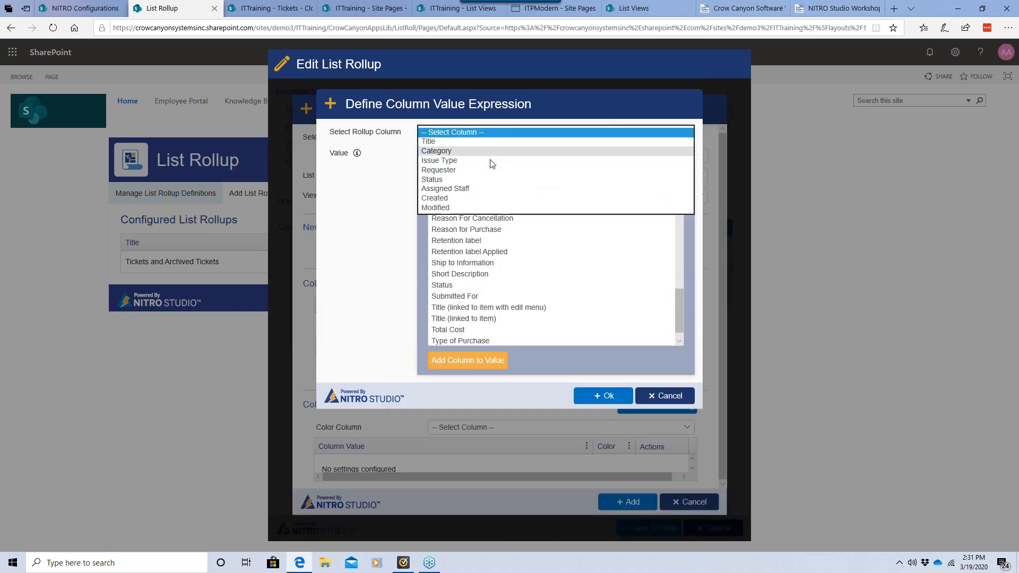
{"action": "left_click", "coordinate": [465, 199]}
{"action": "scroll", "coordinate": [676, 257], "scroll_direction": "up", "scroll_amount": 5}
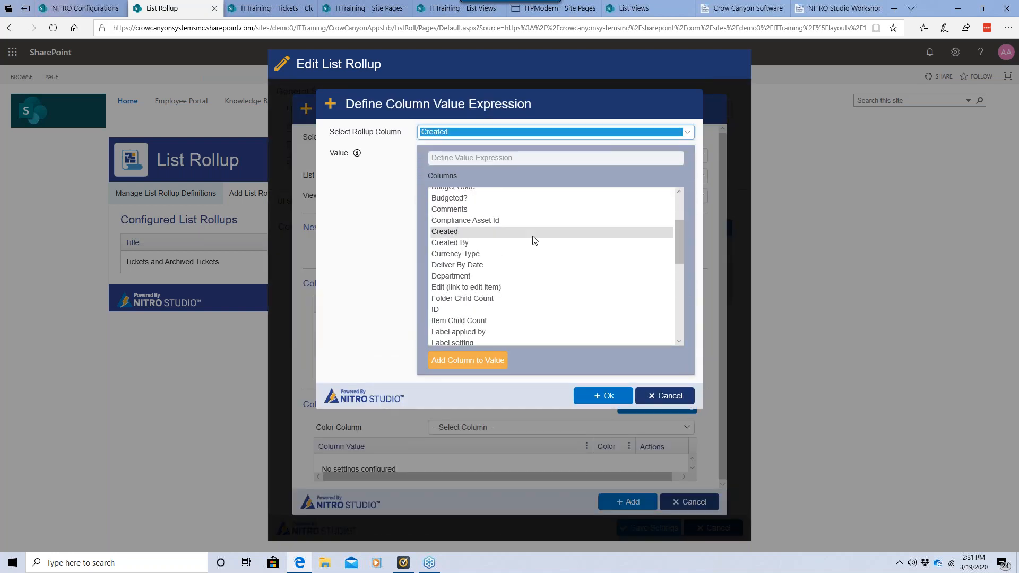
{"action": "left_click", "coordinate": [547, 231]}
{"action": "left_click", "coordinate": [480, 361]}
{"action": "left_click", "coordinate": [603, 395]}
{"action": "left_click", "coordinate": [623, 508]}
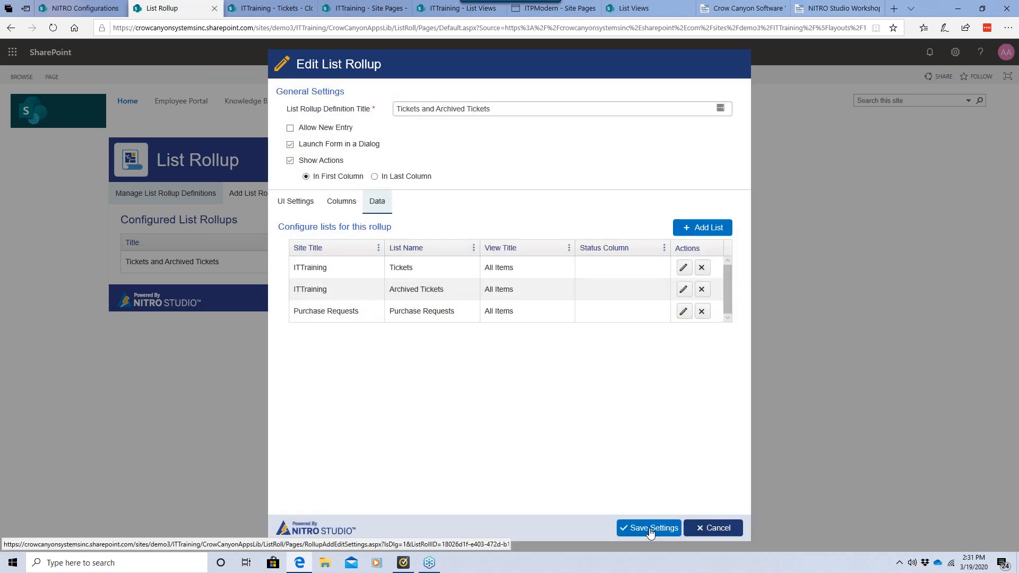
Step: Save the rollup definition and reset the site metadata cache in NITRO Configurations
{"action": "left_click", "coordinate": [651, 529]}
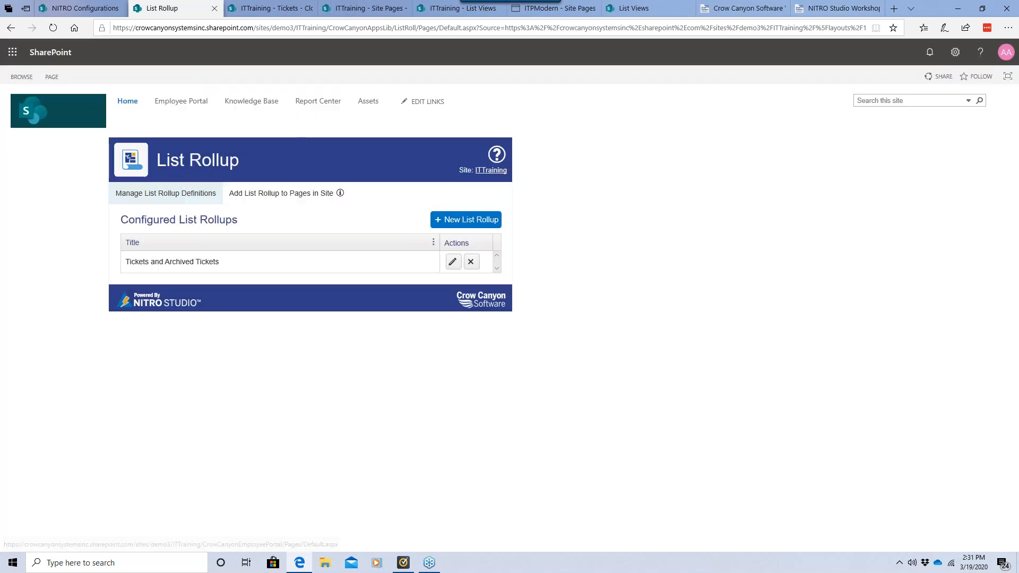
{"action": "left_click", "coordinate": [77, 9]}
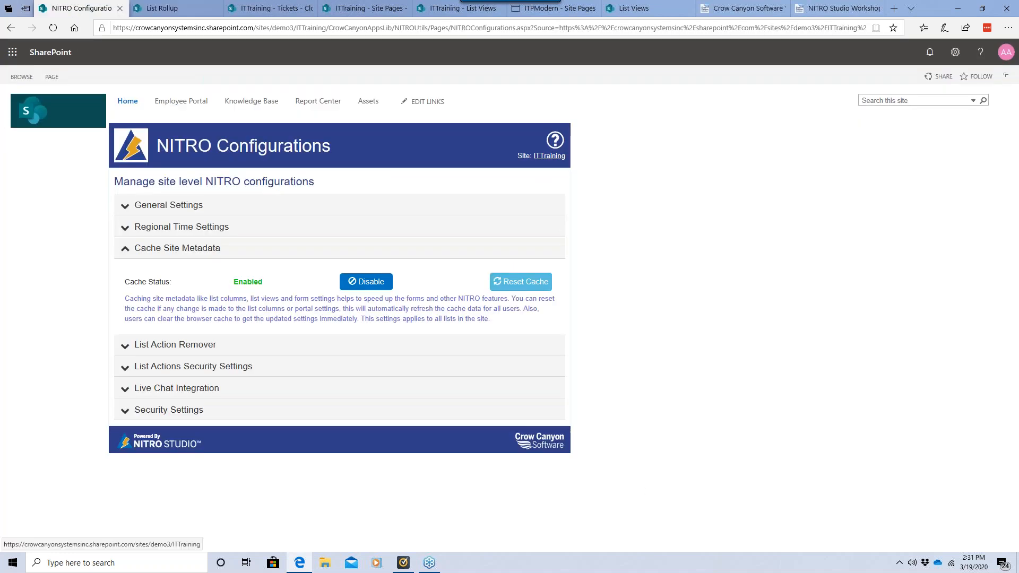
{"action": "left_click", "coordinate": [524, 287]}
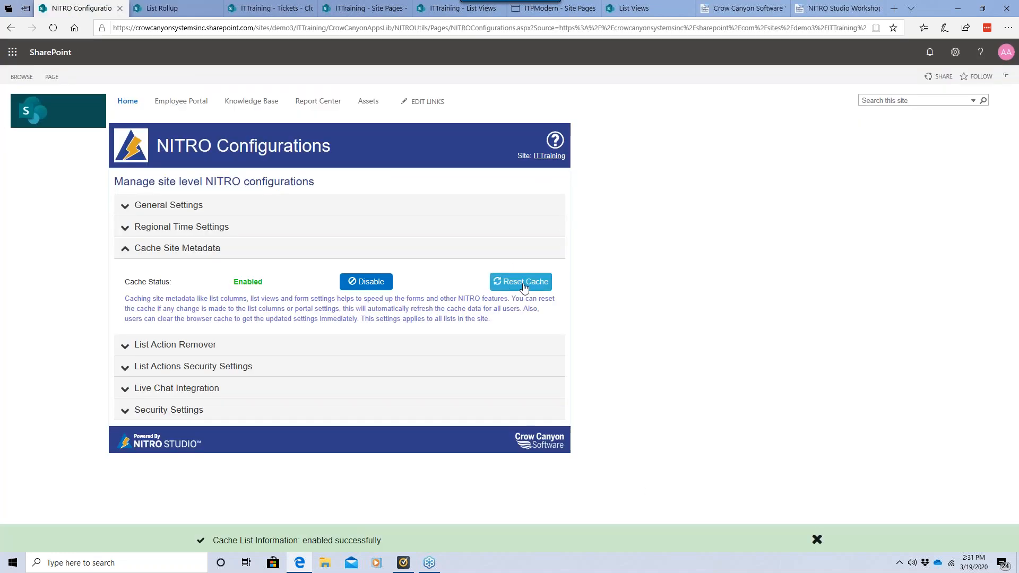
Step: Reload the List Views page and look through both pages of the Tickets and Archived Tickets rollup for Purchase Requests items
{"action": "left_click", "coordinate": [456, 9]}
{"action": "left_click", "coordinate": [53, 27]}
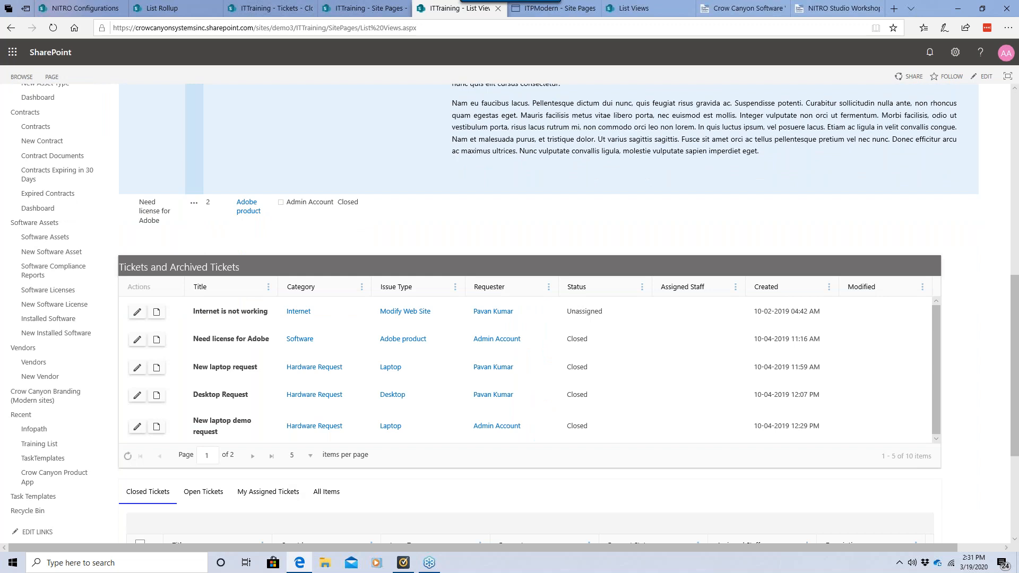
{"action": "left_click", "coordinate": [252, 456]}
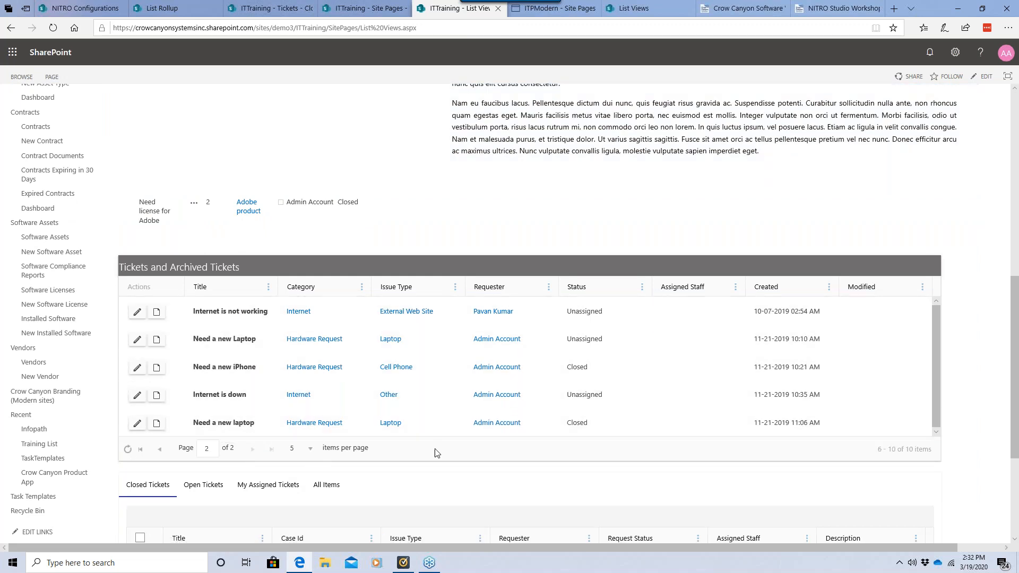
{"action": "left_click", "coordinate": [158, 450]}
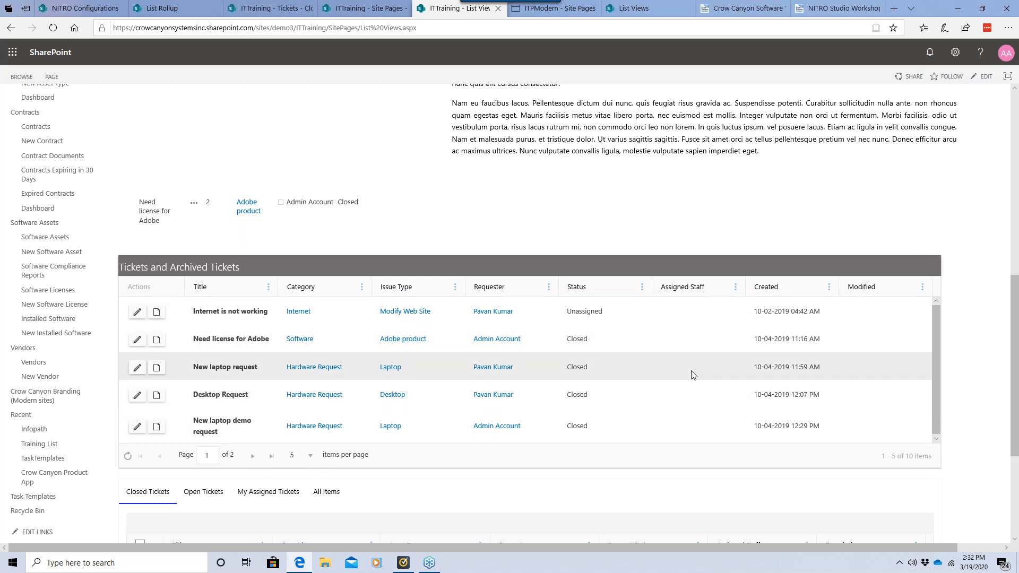
{"action": "left_click", "coordinate": [255, 458]}
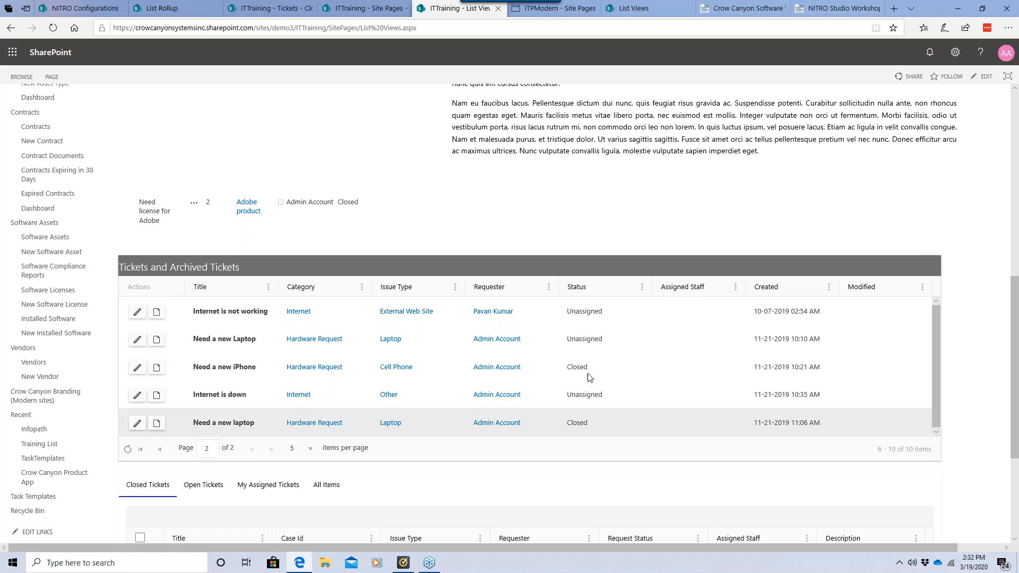
{"action": "scroll", "coordinate": [586, 371], "scroll_direction": "down", "scroll_amount": 1}
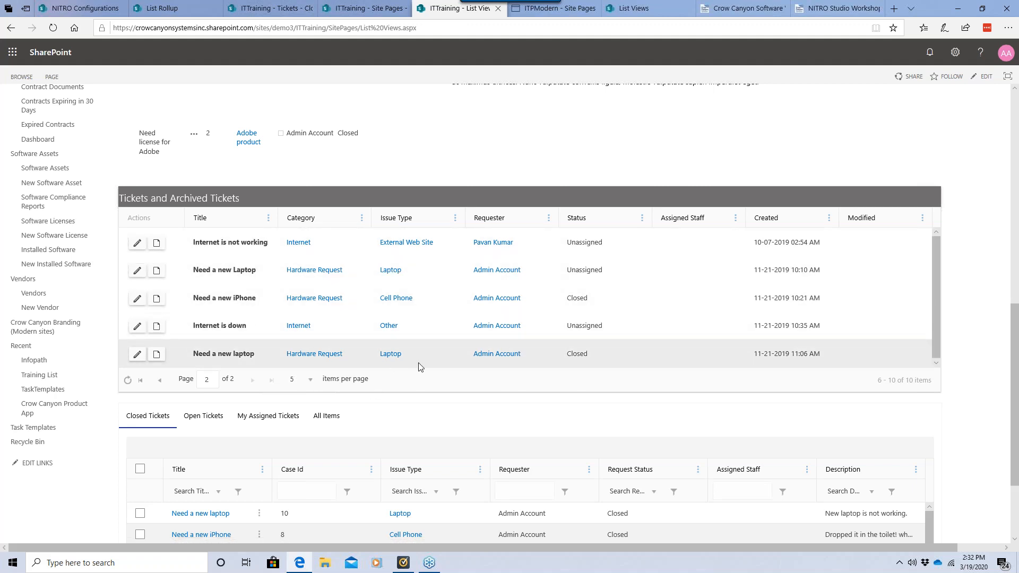
Step: Return to the List Rollup page, reopen the Tickets and Archived Tickets definition and begin adding a further list to its data
{"action": "left_click", "coordinate": [191, 7]}
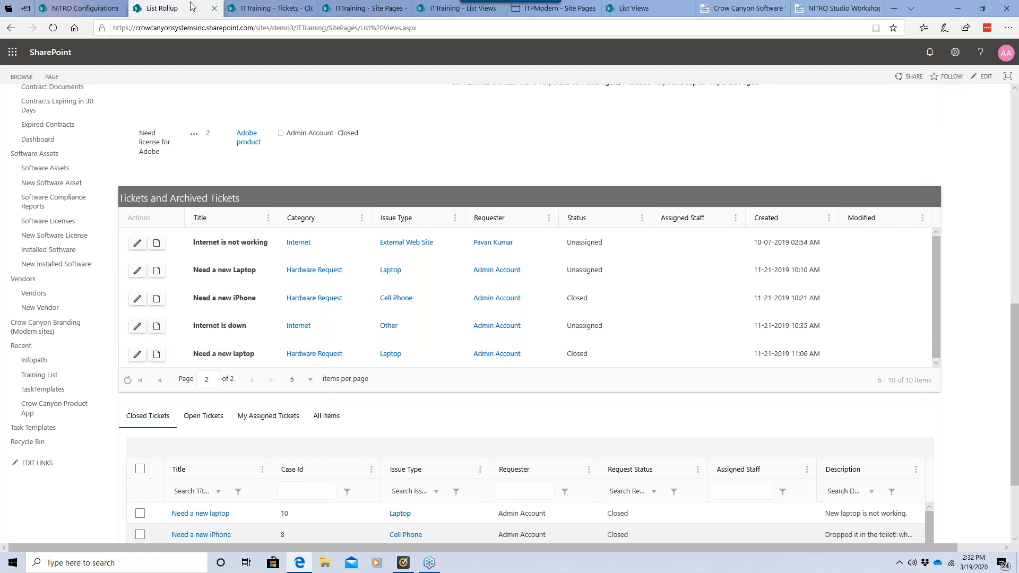
{"action": "left_click", "coordinate": [453, 262]}
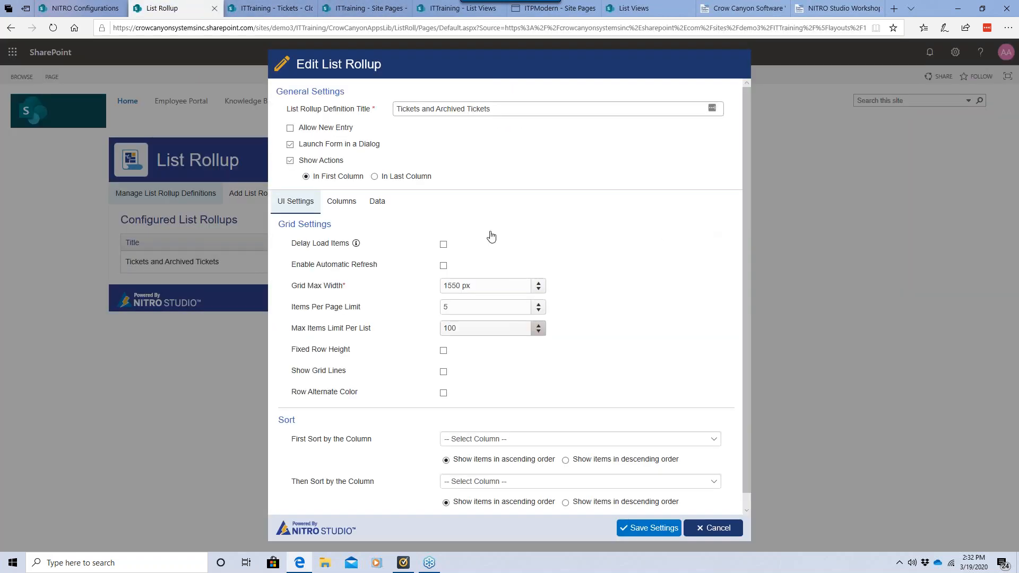
{"action": "left_click", "coordinate": [378, 201]}
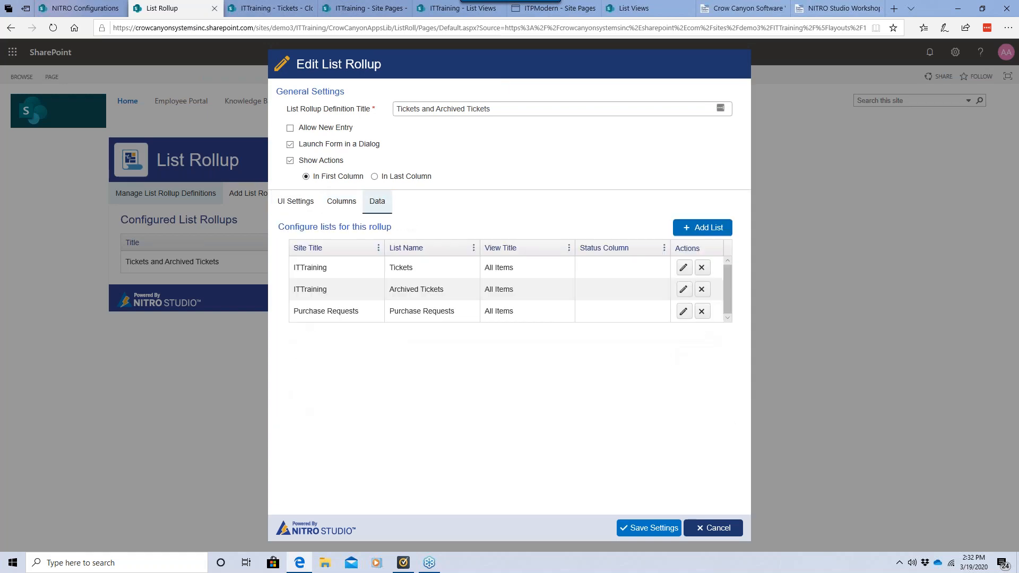
{"action": "left_click", "coordinate": [702, 227]}
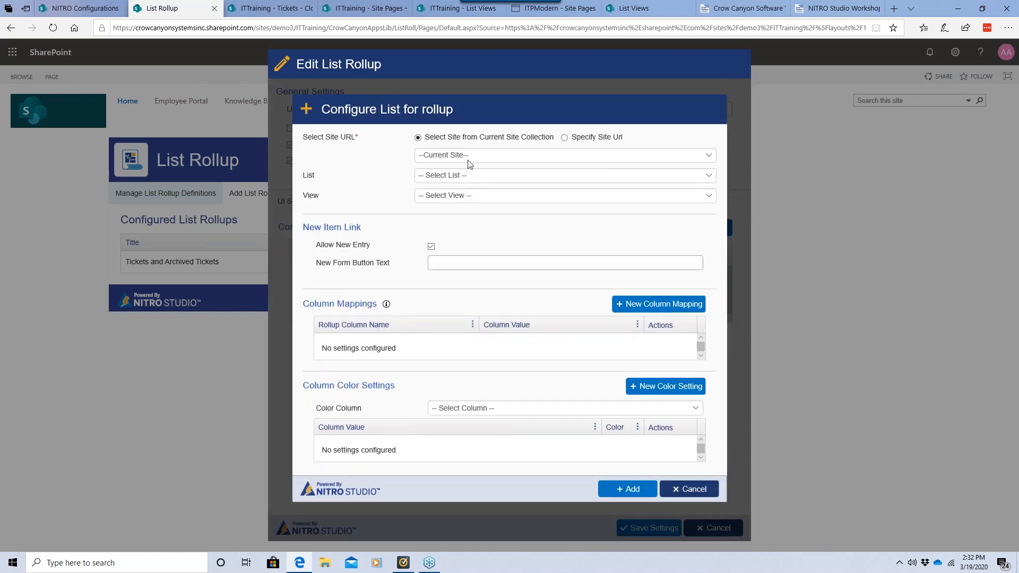
Step: Set the source to the IT Premium site (/sites/demo3/ITPremium), its Tickets list and All Items view, with Allow New Entry off
{"action": "left_click", "coordinate": [469, 155]}
{"action": "left_click", "coordinate": [471, 118]}
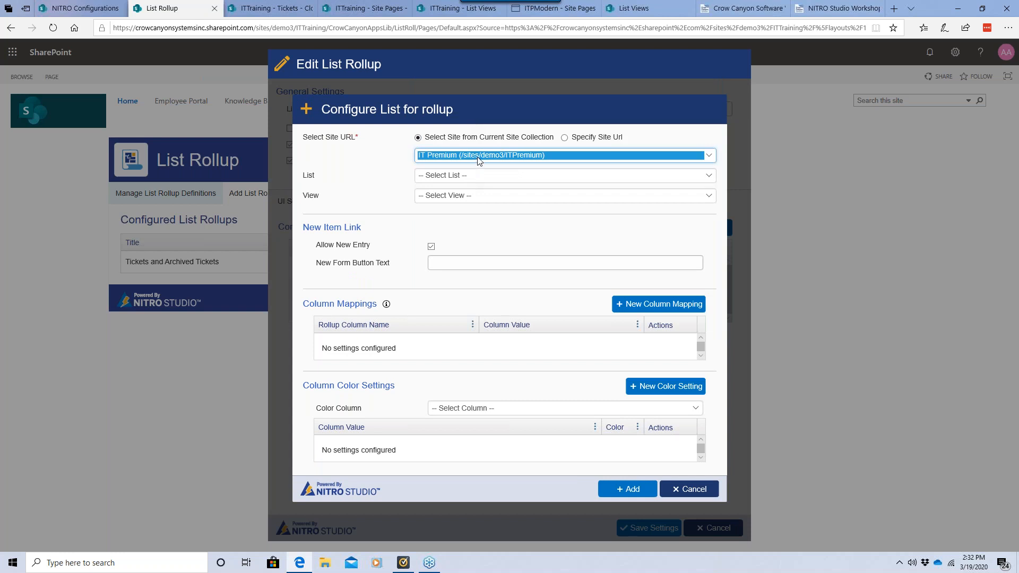
{"action": "left_click", "coordinate": [476, 180]}
{"action": "scroll", "coordinate": [551, 436], "scroll_direction": "down", "scroll_amount": 3}
{"action": "scroll", "coordinate": [550, 435], "scroll_direction": "up", "scroll_amount": 3}
{"action": "scroll", "coordinate": [520, 428], "scroll_direction": "down", "scroll_amount": 3}
{"action": "scroll", "coordinate": [518, 423], "scroll_direction": "down", "scroll_amount": 3}
{"action": "left_click", "coordinate": [512, 412]}
{"action": "left_click", "coordinate": [475, 199]}
{"action": "left_click", "coordinate": [470, 205]}
{"action": "left_click", "coordinate": [431, 246]}
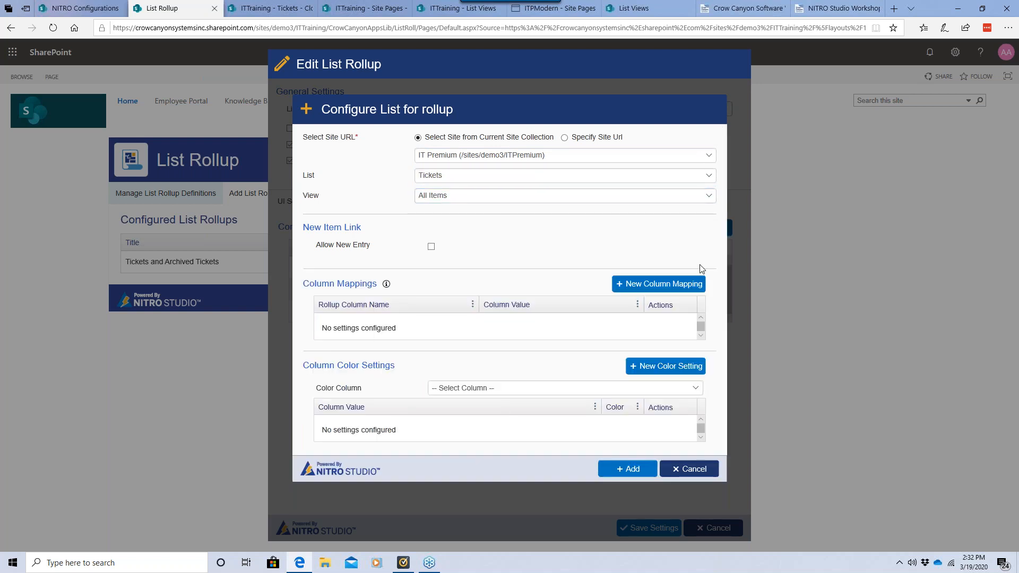
Step: Map the rollup's Title column to the IT Premium Tickets list's [[Title]] value and add the list to the rollup
{"action": "left_click", "coordinate": [650, 291]}
{"action": "left_click", "coordinate": [468, 137]}
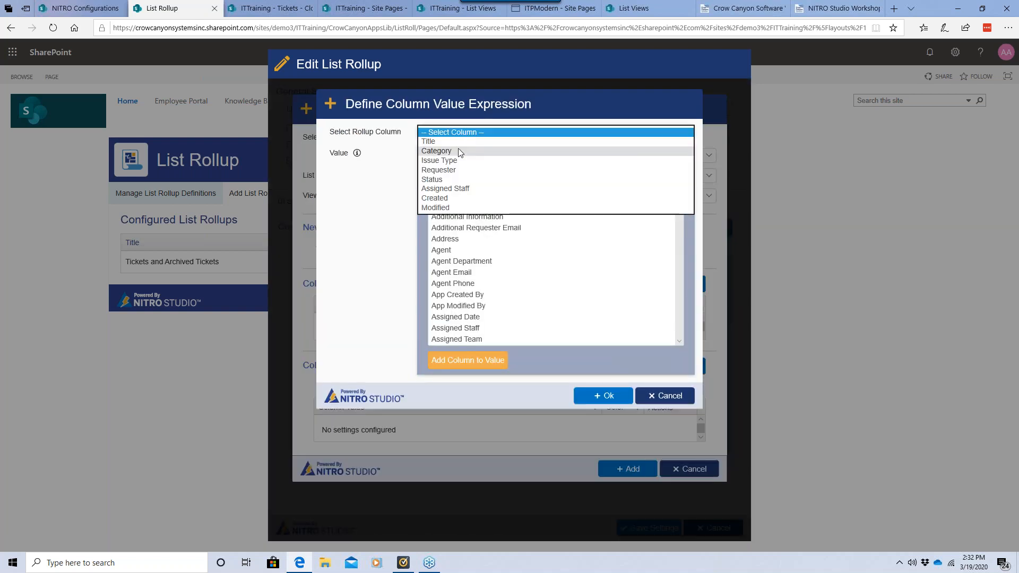
{"action": "left_click", "coordinate": [457, 141]}
{"action": "left_click_drag", "start_coordinate": [675, 199], "coordinate": [686, 320]}
{"action": "left_click", "coordinate": [511, 298]}
{"action": "left_click", "coordinate": [467, 360]}
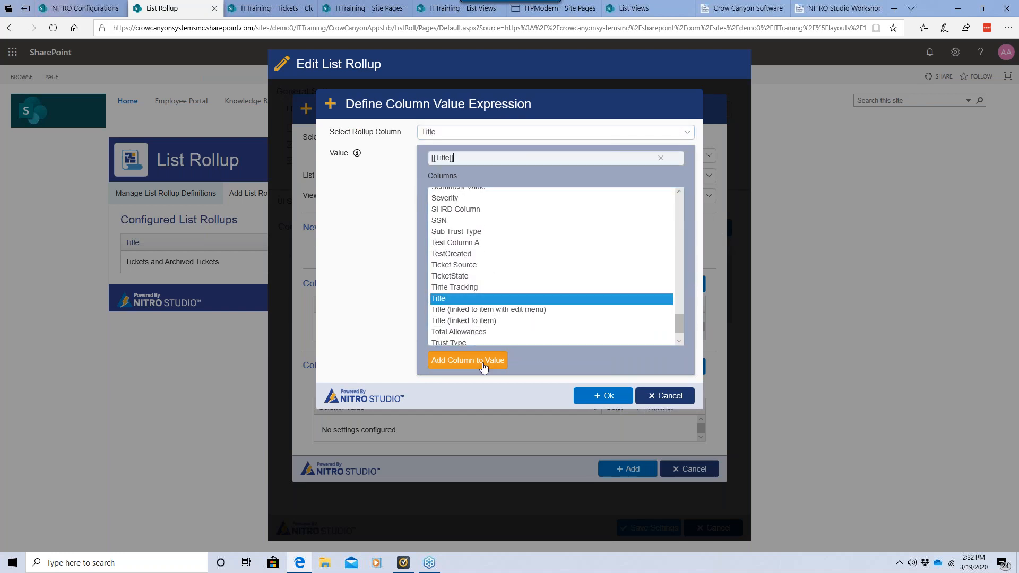
{"action": "left_click", "coordinate": [603, 396]}
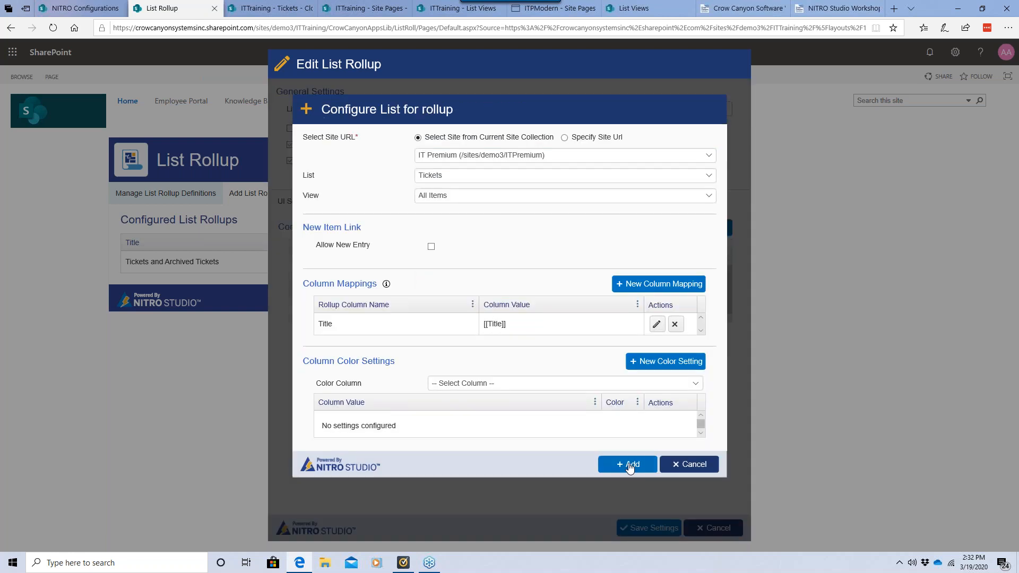
{"action": "left_click", "coordinate": [630, 465]}
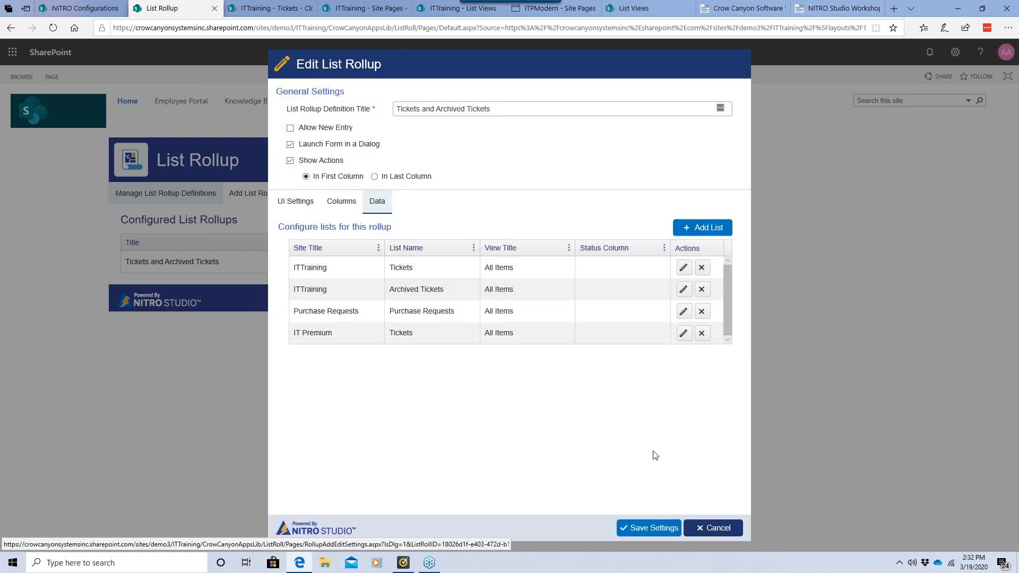
Step: Save the rollup settings with the IT Premium list and reset the site's metadata cache in NITRO Configurations
{"action": "left_click", "coordinate": [653, 528]}
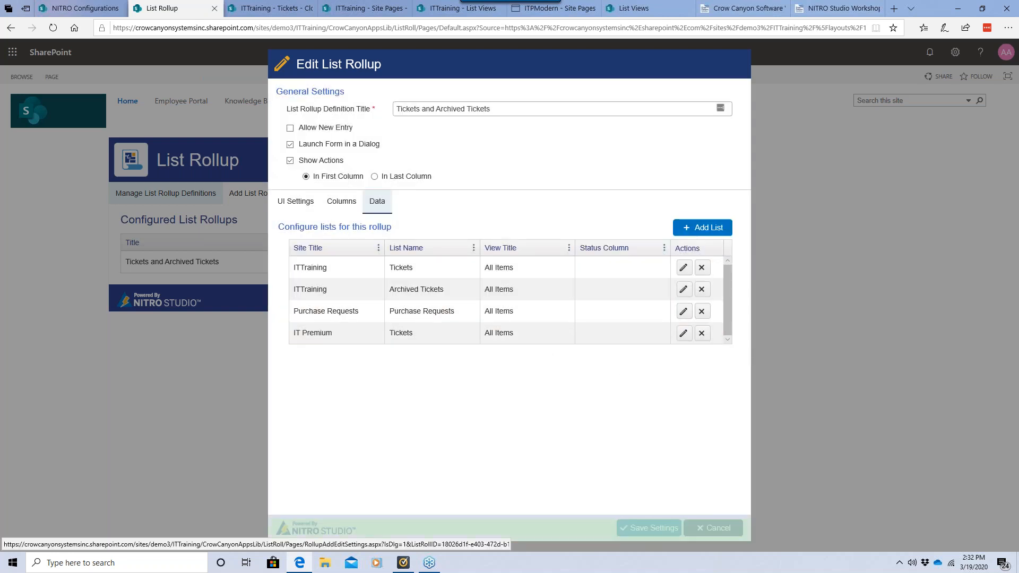
{"action": "left_click", "coordinate": [68, 9]}
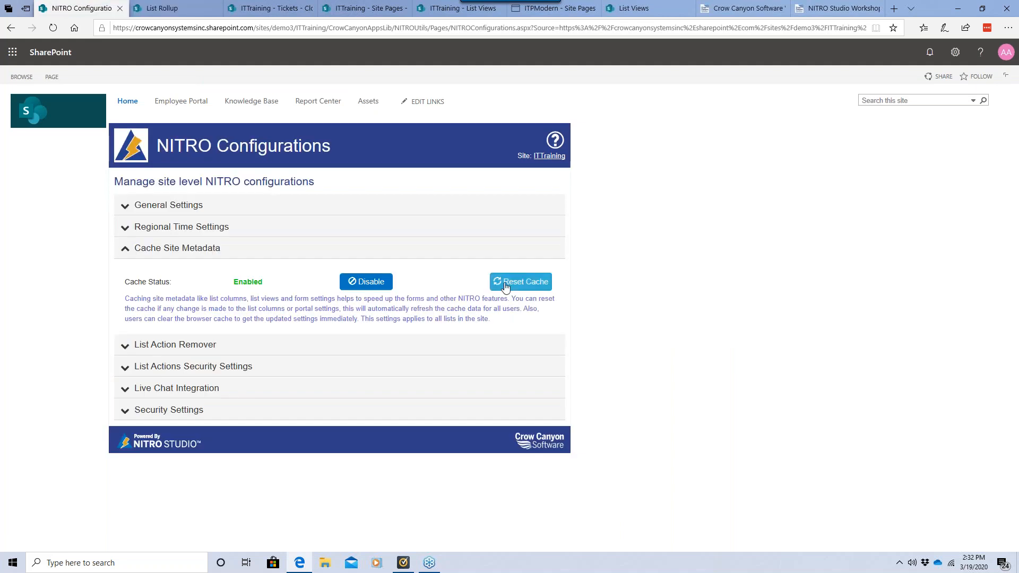
{"action": "left_click", "coordinate": [508, 277]}
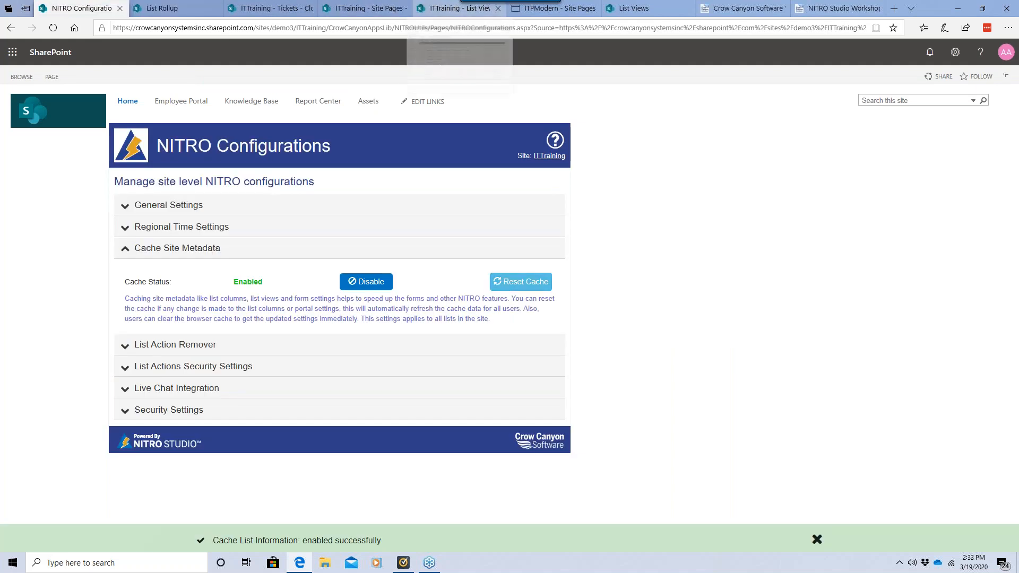
Step: Reload the List Views page and look through all pages of the Tickets and Archived Tickets rollup for the IT Premium tickets
{"action": "left_click", "coordinate": [456, 8]}
{"action": "left_click", "coordinate": [53, 28]}
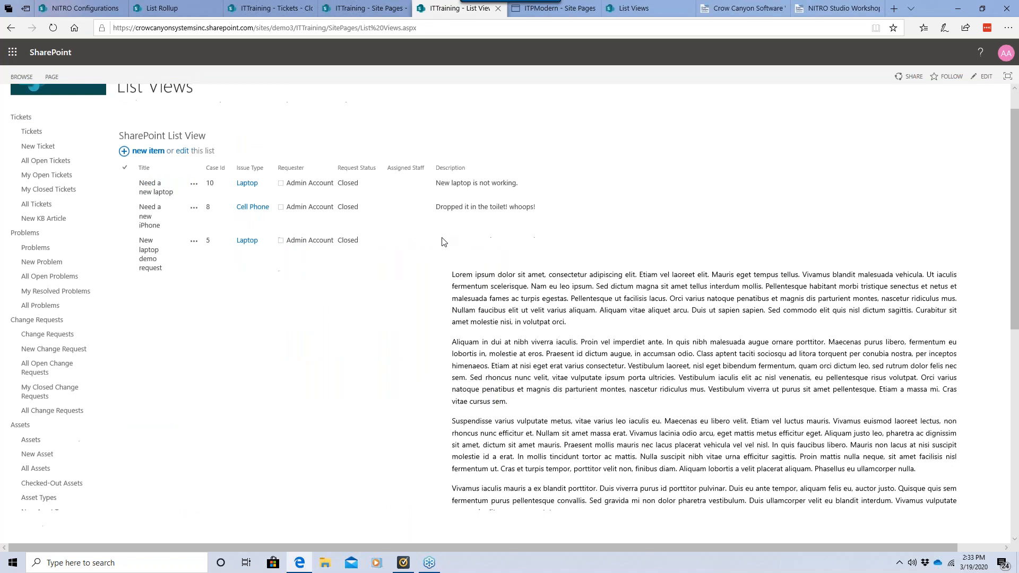
{"action": "scroll", "coordinate": [412, 250], "scroll_direction": "down", "scroll_amount": 8}
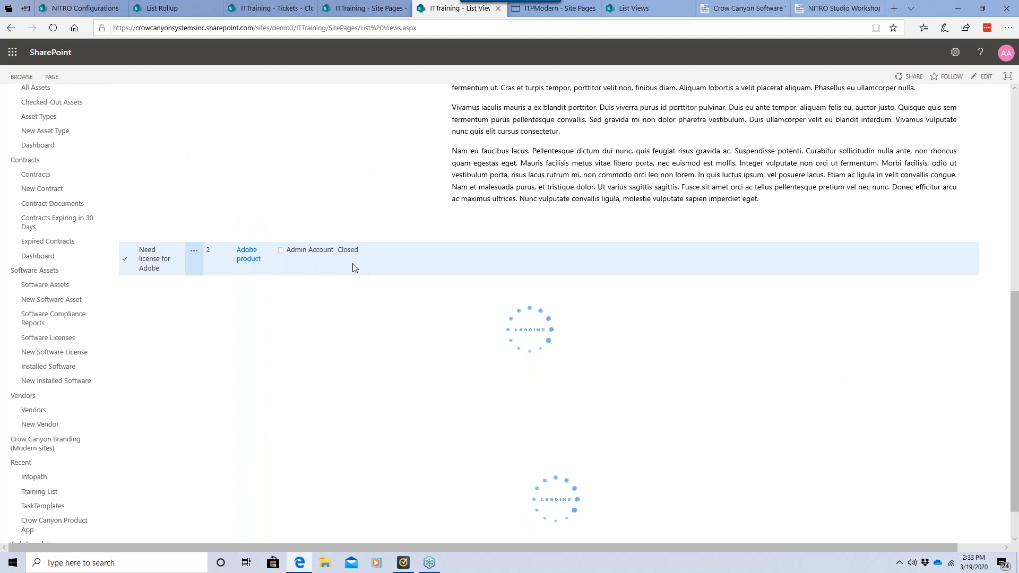
{"action": "scroll", "coordinate": [253, 428], "scroll_direction": "down", "scroll_amount": 1}
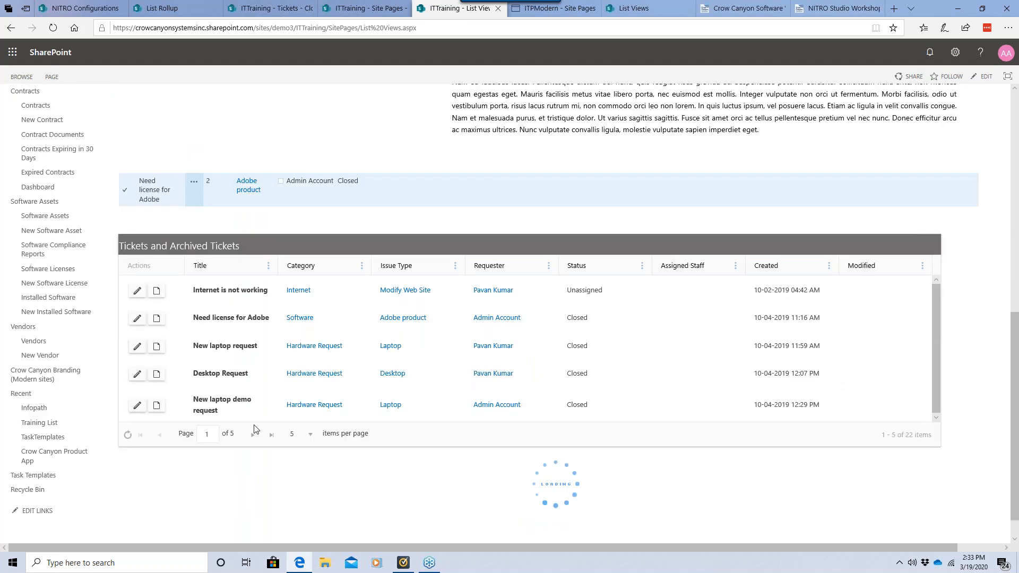
{"action": "left_click", "coordinate": [253, 434]}
{"action": "left_click", "coordinate": [252, 428]}
{"action": "left_click", "coordinate": [257, 432]}
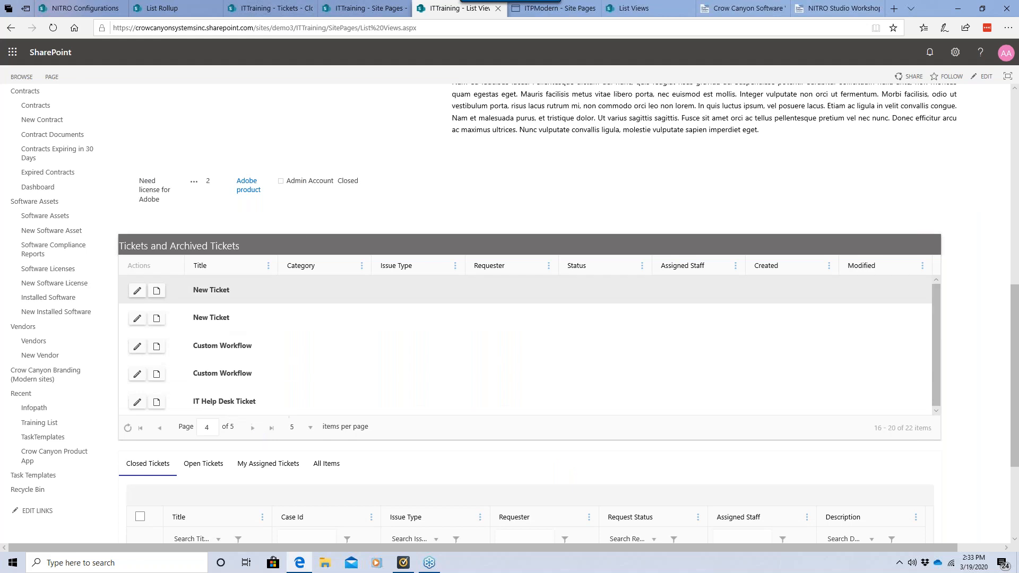
{"action": "left_click", "coordinate": [253, 428]}
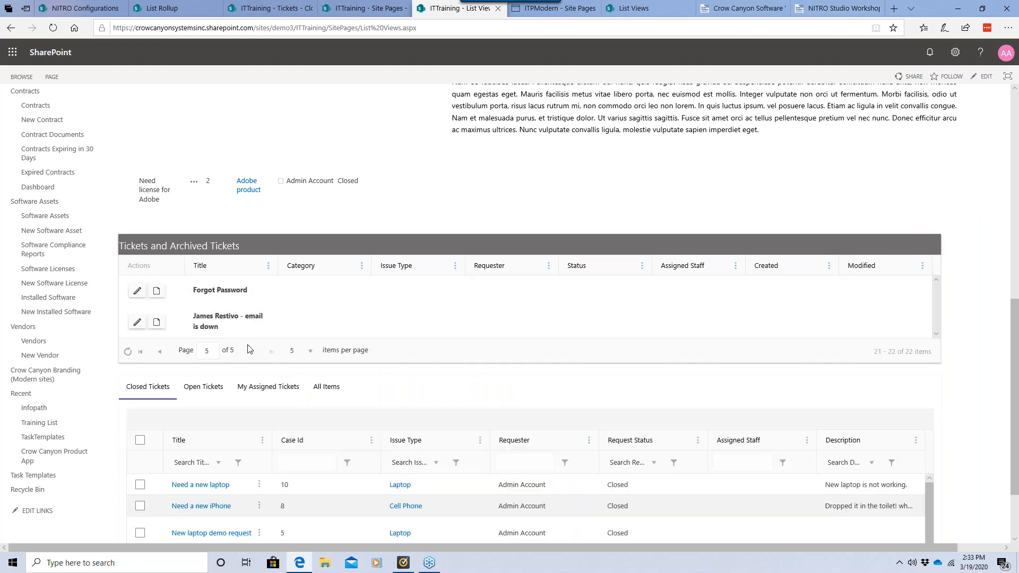
{"action": "left_click", "coordinate": [157, 353]}
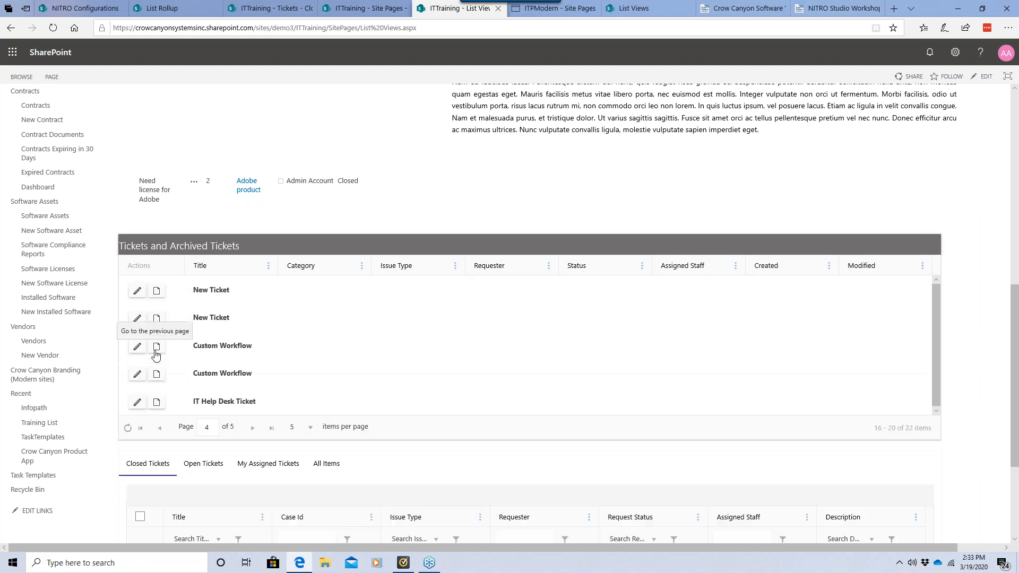
{"action": "left_click", "coordinate": [160, 428]}
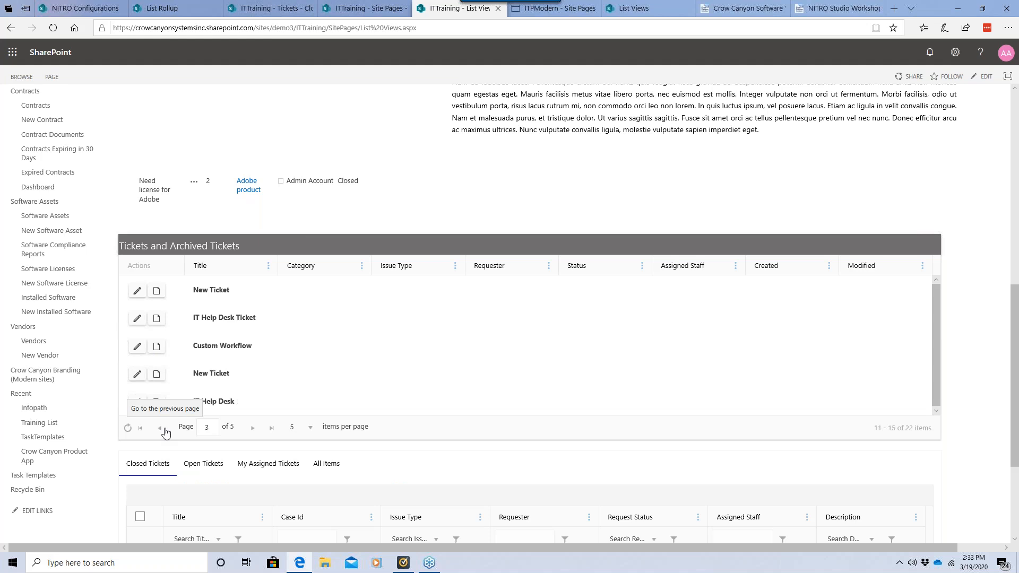
{"action": "left_click", "coordinate": [159, 427]}
{"action": "left_click", "coordinate": [159, 428]}
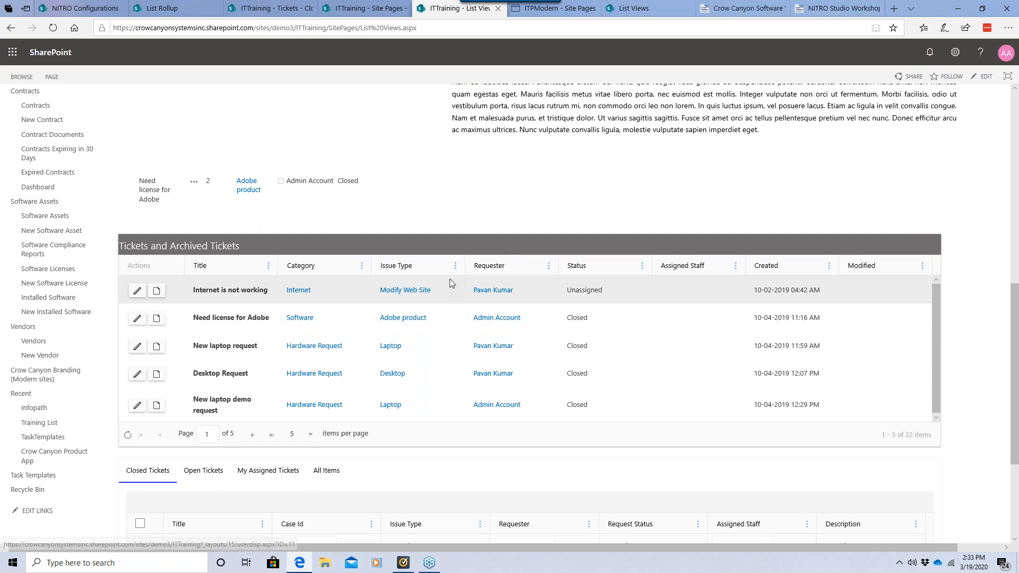
{"action": "scroll", "coordinate": [498, 257], "scroll_direction": "up", "scroll_amount": 4}
{"action": "scroll", "coordinate": [499, 252], "scroll_direction": "down", "scroll_amount": 4}
{"action": "scroll", "coordinate": [463, 244], "scroll_direction": "up", "scroll_amount": 5}
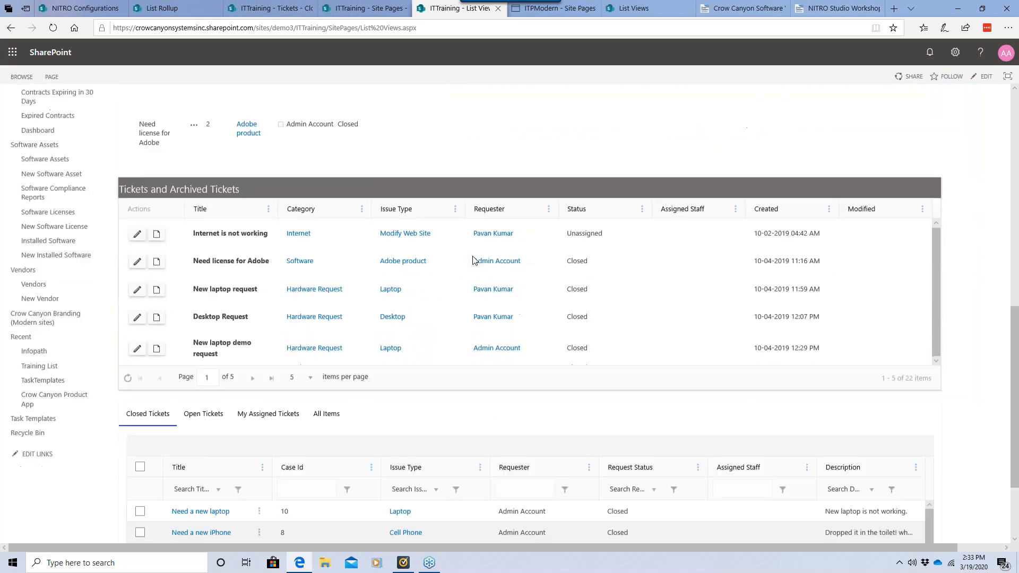
{"action": "scroll", "coordinate": [451, 180], "scroll_direction": "up", "scroll_amount": 3}
{"action": "scroll", "coordinate": [451, 180], "scroll_direction": "down", "scroll_amount": 8}
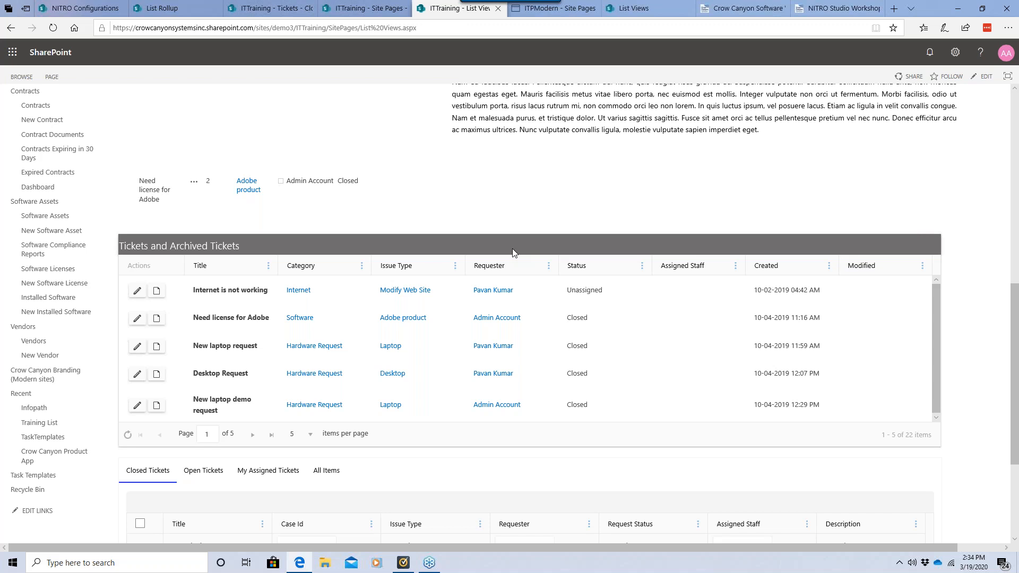
{"action": "scroll", "coordinate": [512, 252], "scroll_direction": "up", "scroll_amount": 1}
{"action": "scroll", "coordinate": [513, 253], "scroll_direction": "up", "scroll_amount": 10}
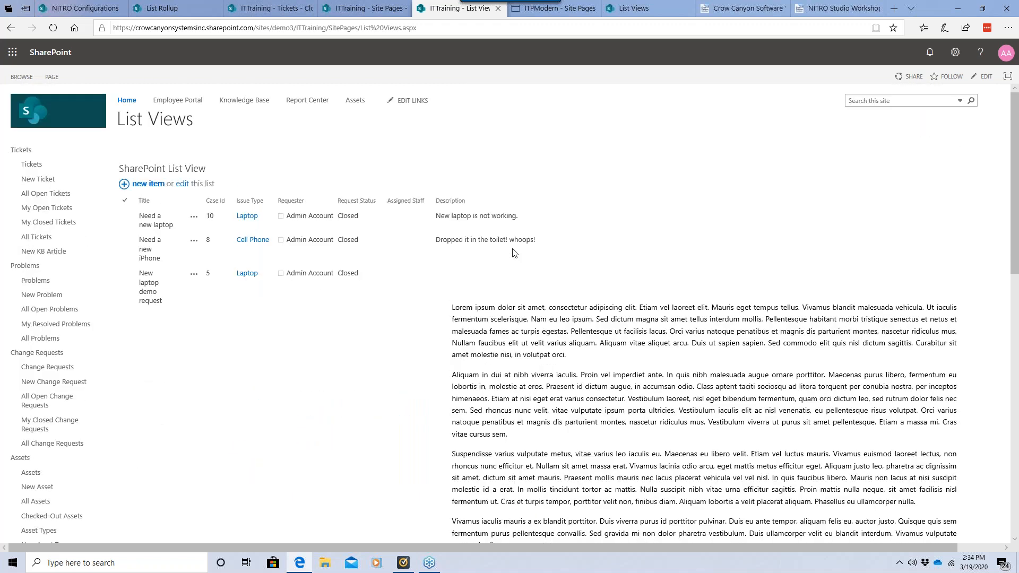
Step: Open report management from the site's Report Center and start configuring a new report
{"action": "left_click", "coordinate": [299, 105]}
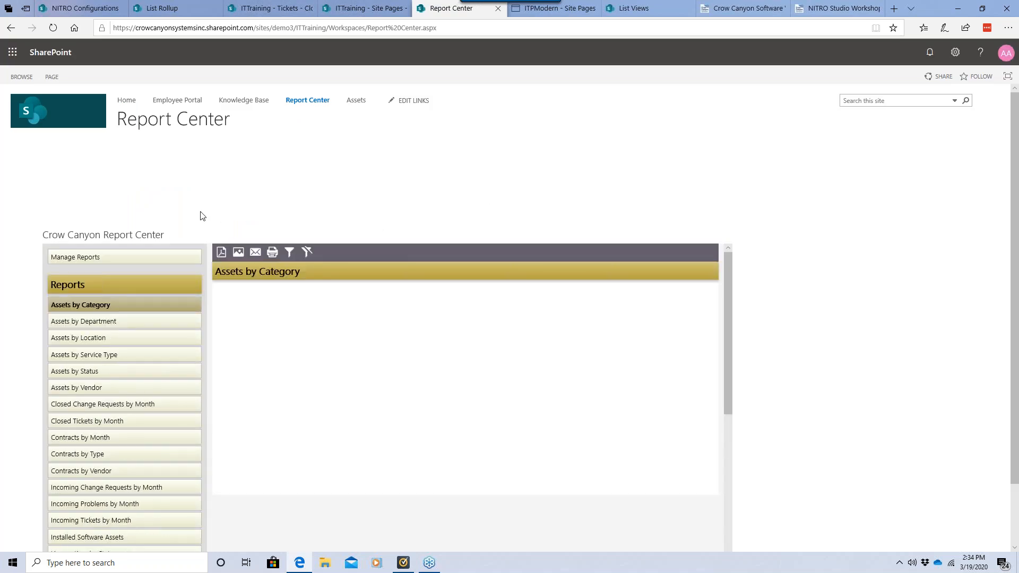
{"action": "scroll", "coordinate": [200, 212], "scroll_direction": "down", "scroll_amount": 1}
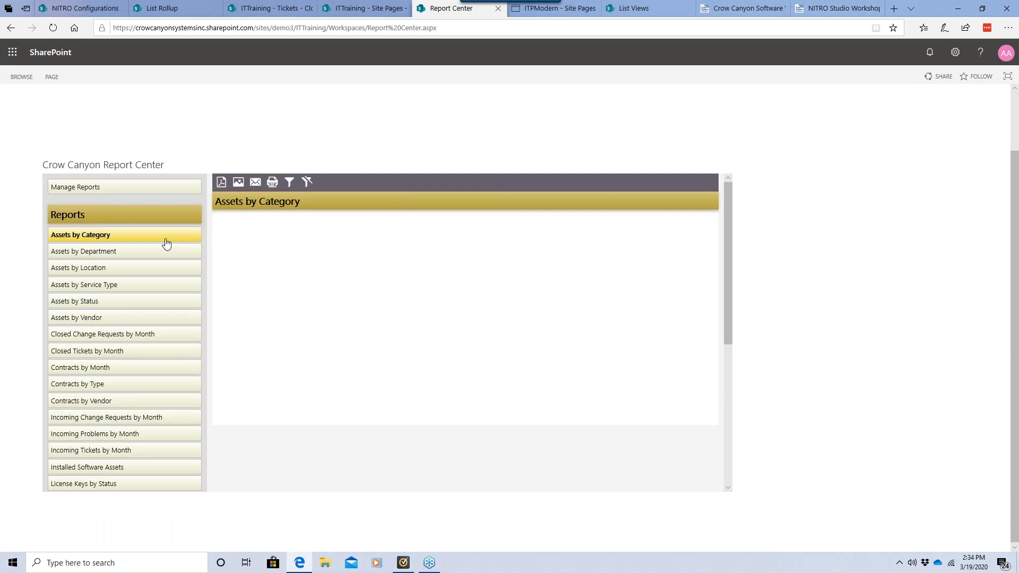
{"action": "left_click", "coordinate": [138, 197]}
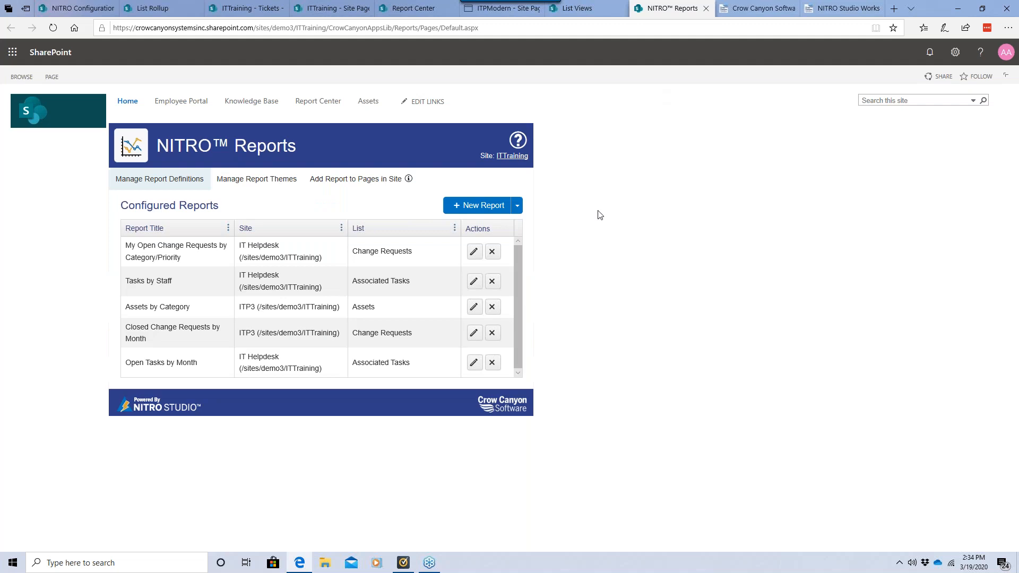
{"action": "left_click", "coordinate": [472, 209]}
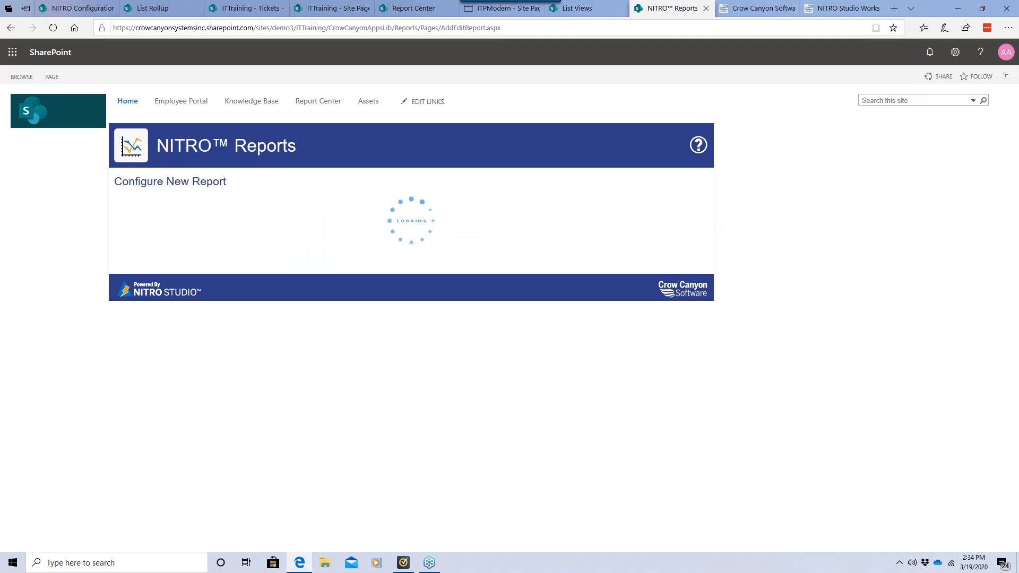
Step: Title the report List Rollup Demo and use the Tickets and Archived Tickets list rollup as its data source
{"action": "left_click", "coordinate": [329, 205]}
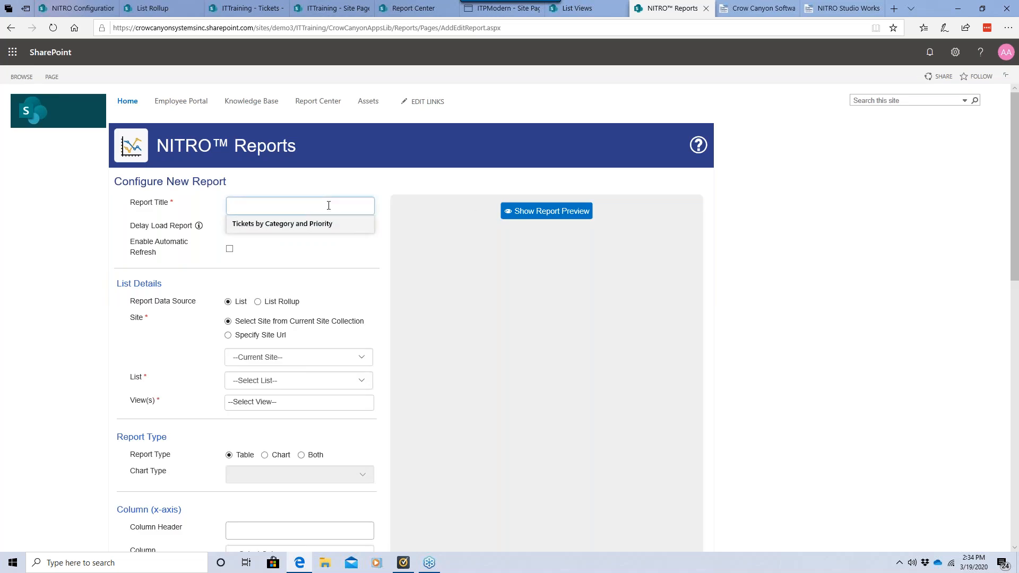
{"action": "type", "text": "List Rollup Demo"}
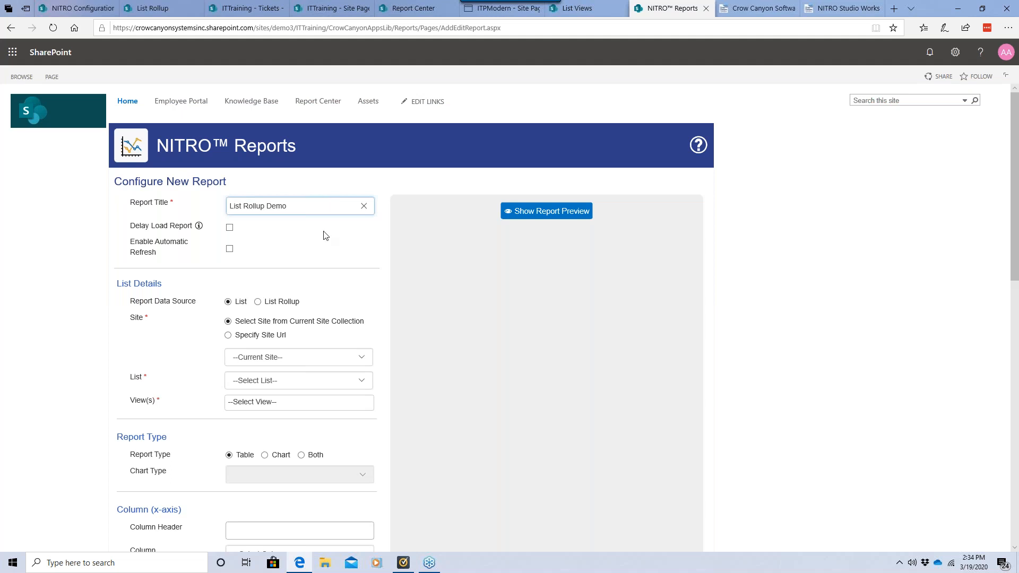
{"action": "left_click", "coordinate": [275, 304]}
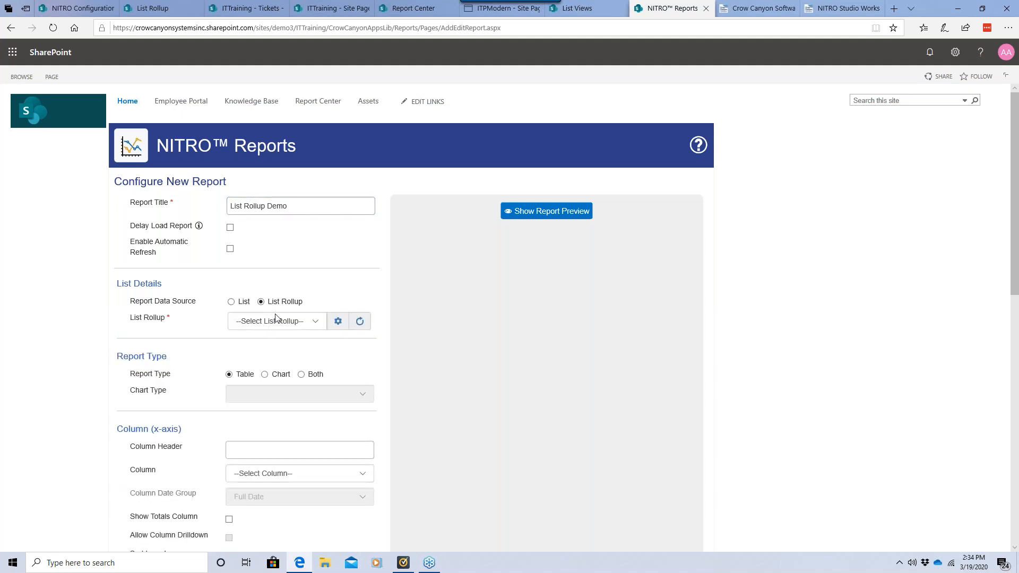
{"action": "left_click", "coordinate": [271, 321]}
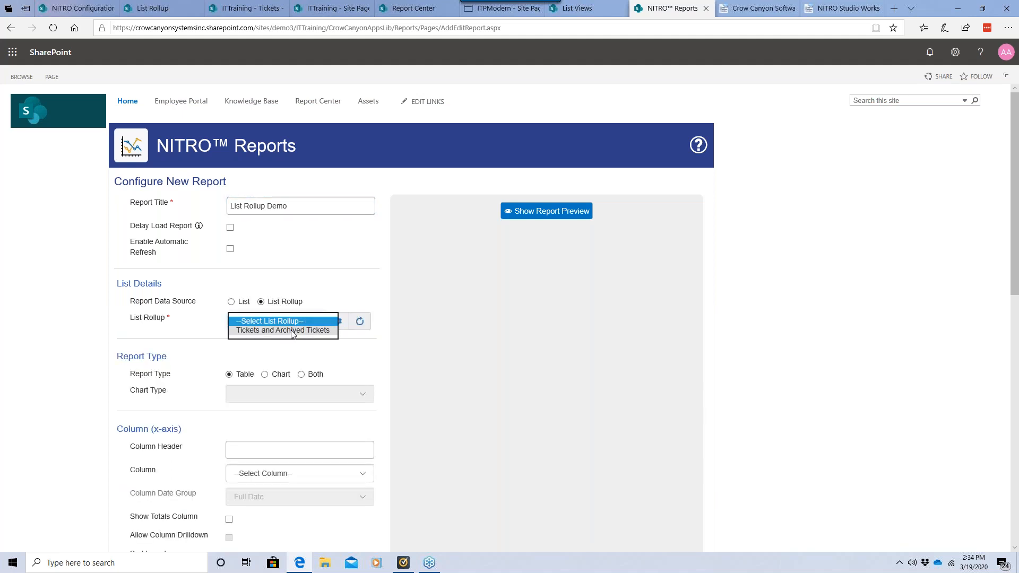
{"action": "left_click", "coordinate": [292, 331]}
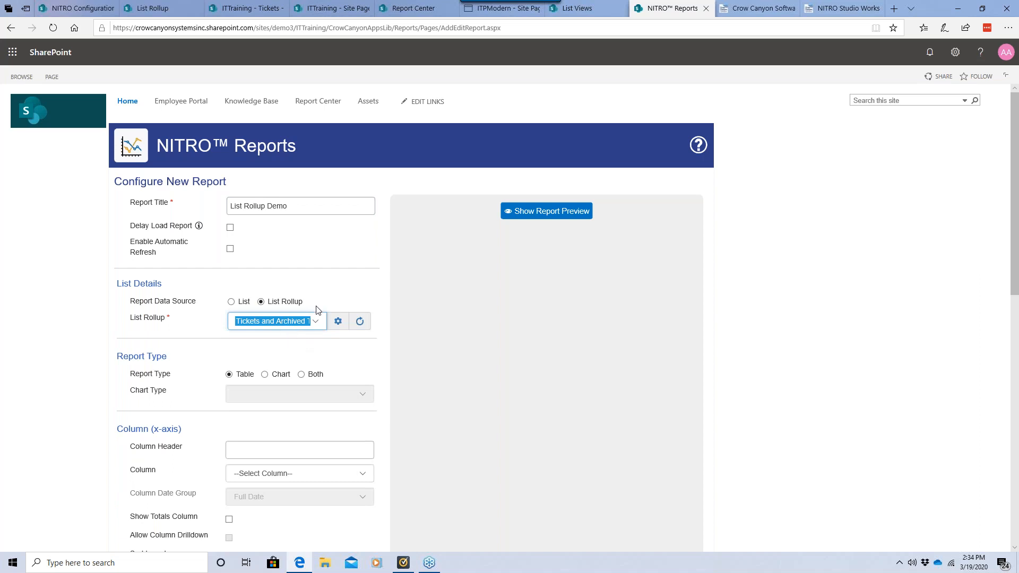
{"action": "left_click", "coordinate": [316, 321]}
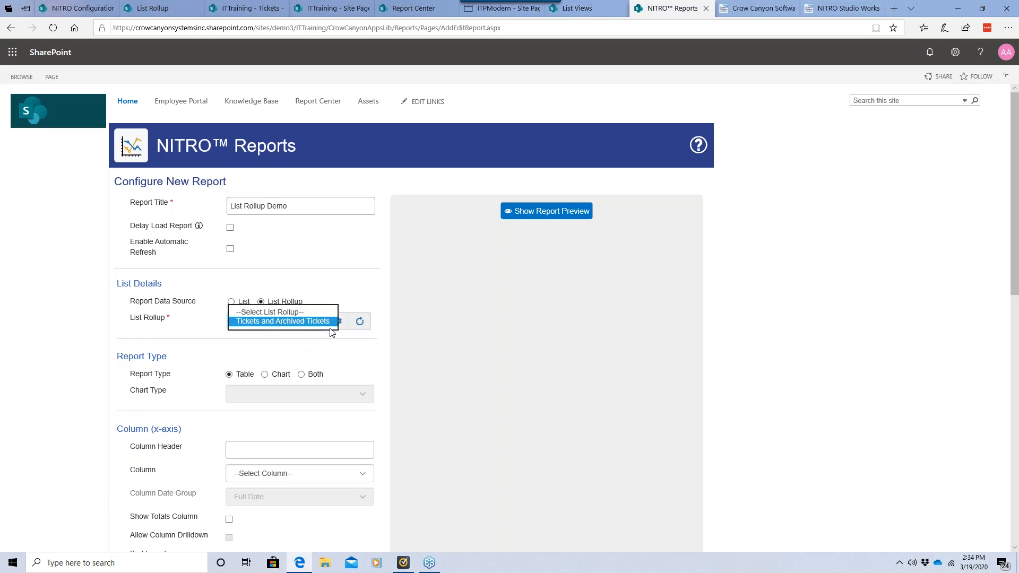
{"action": "left_click", "coordinate": [317, 321]}
Step: Open the List Rollup settings page from the report and view the rollup definition choices for adding a rollup to site pages
{"action": "left_click", "coordinate": [338, 322]}
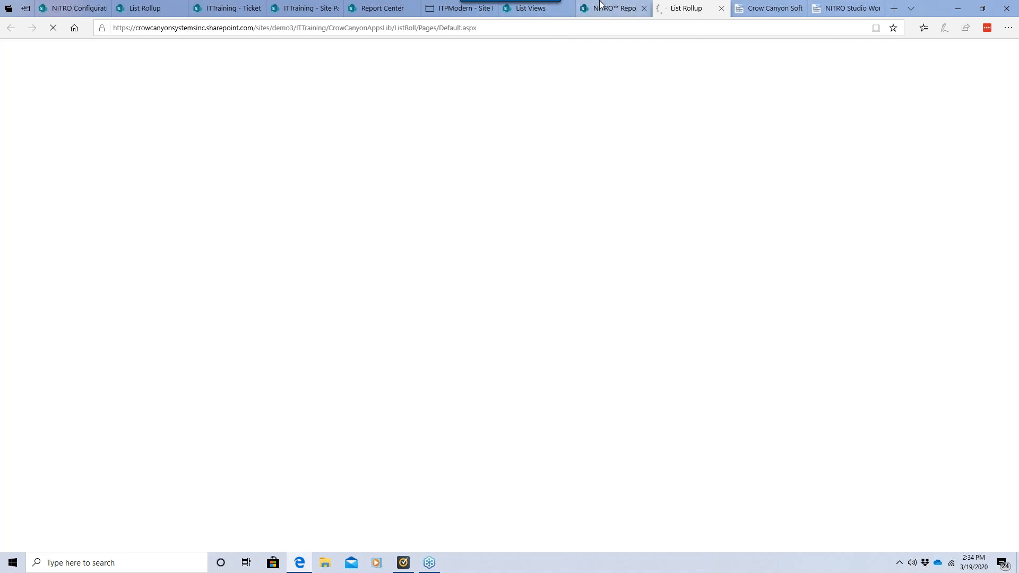
{"action": "left_click", "coordinate": [602, 6]}
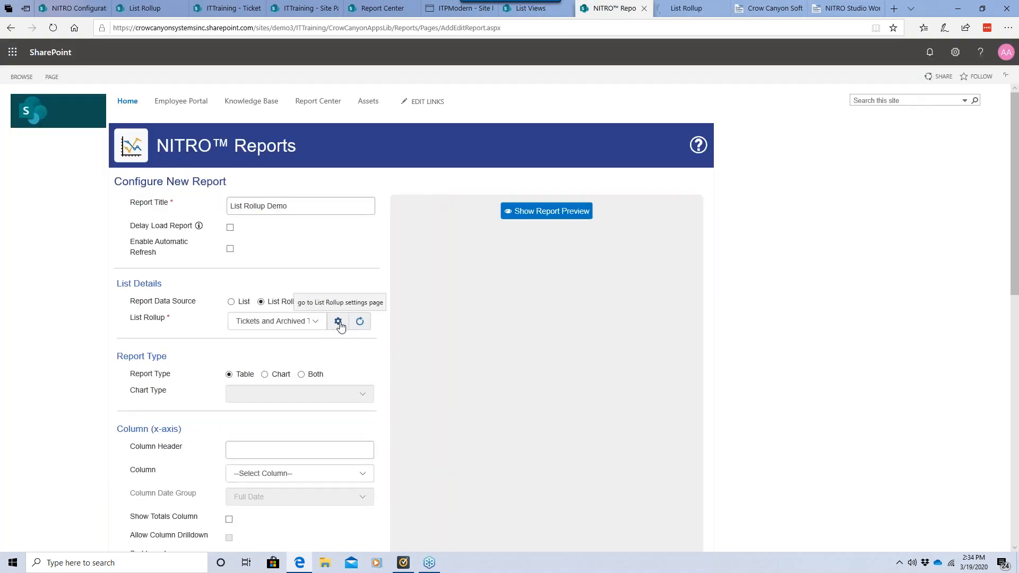
{"action": "left_click", "coordinate": [701, 14]}
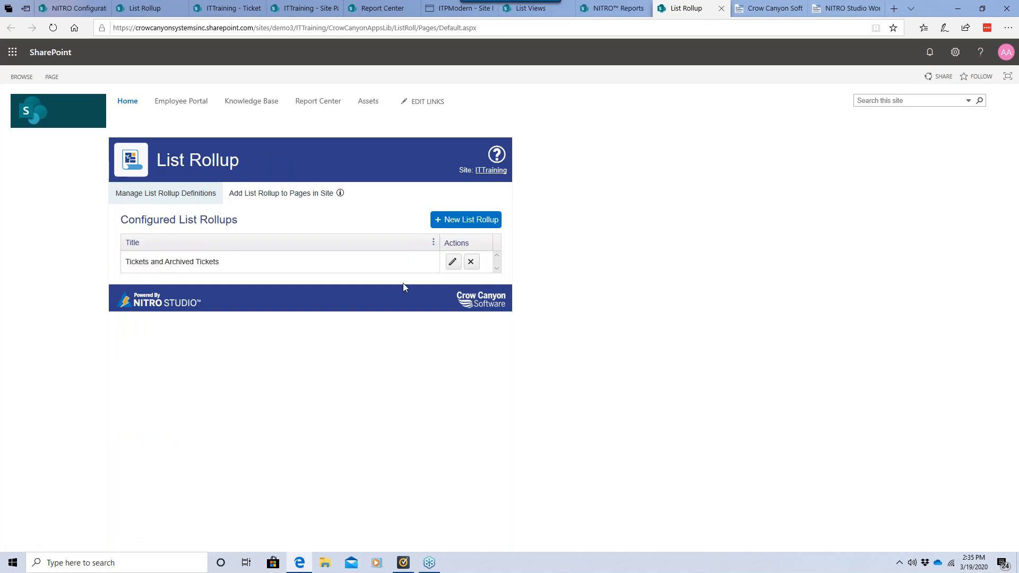
{"action": "left_click", "coordinate": [627, 13]}
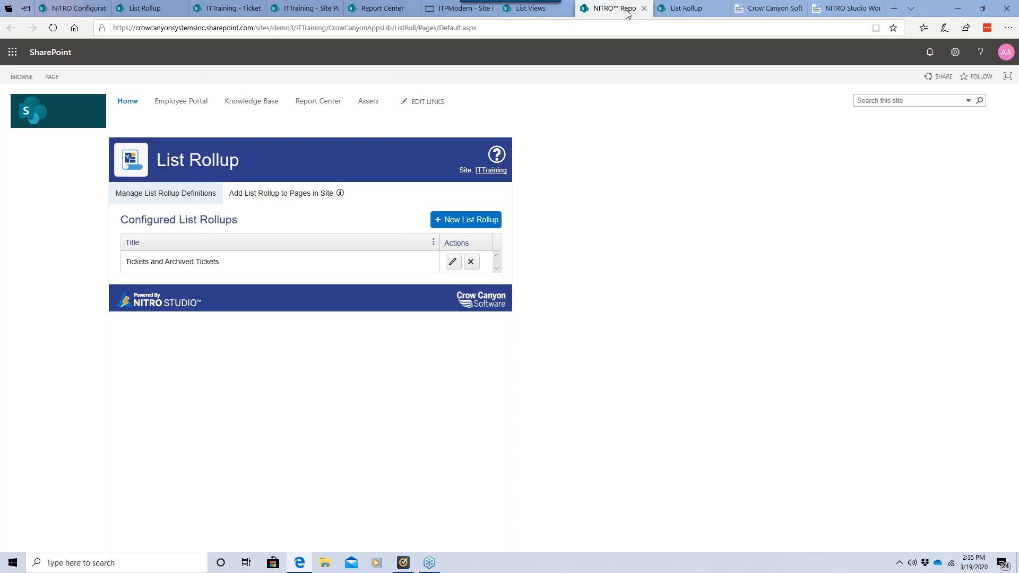
{"action": "left_click", "coordinate": [669, 12]}
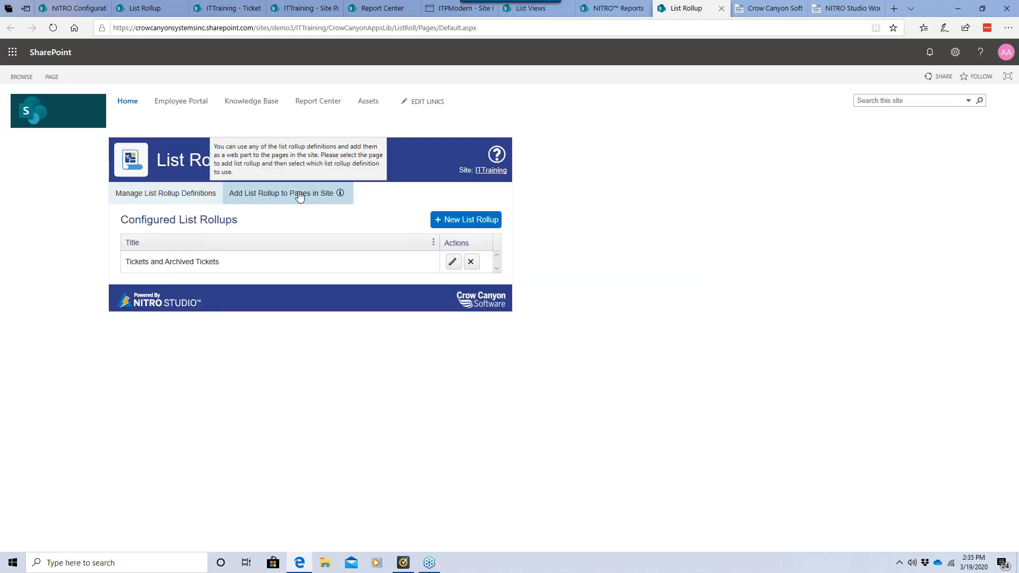
{"action": "left_click", "coordinate": [299, 196]}
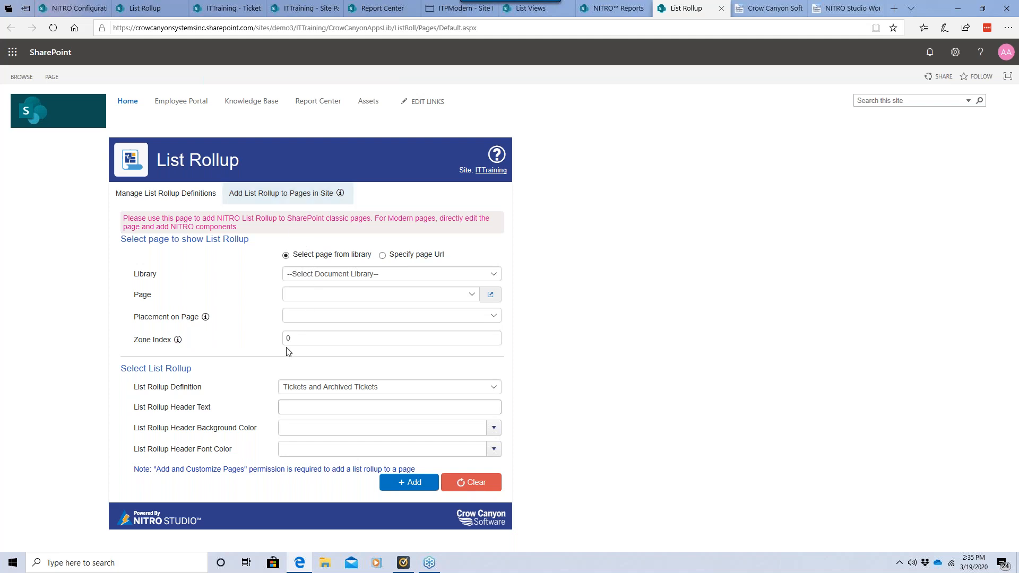
{"action": "left_click", "coordinate": [312, 392]}
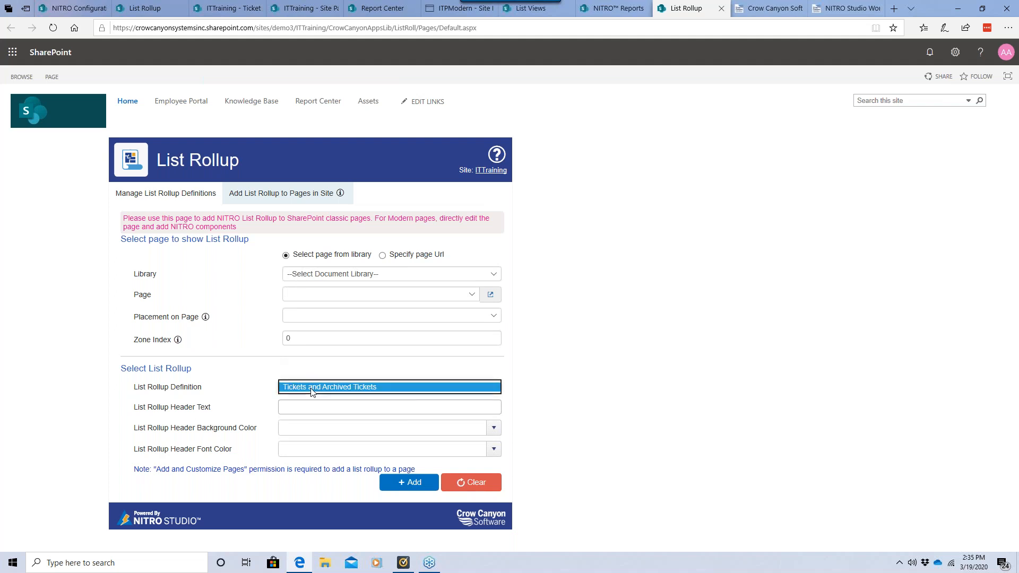
Step: Choose Tickets and Archived Tickets as the list rollup definition, and switch to the List Views page to look through its ticket lists
{"action": "left_click", "coordinate": [297, 390]}
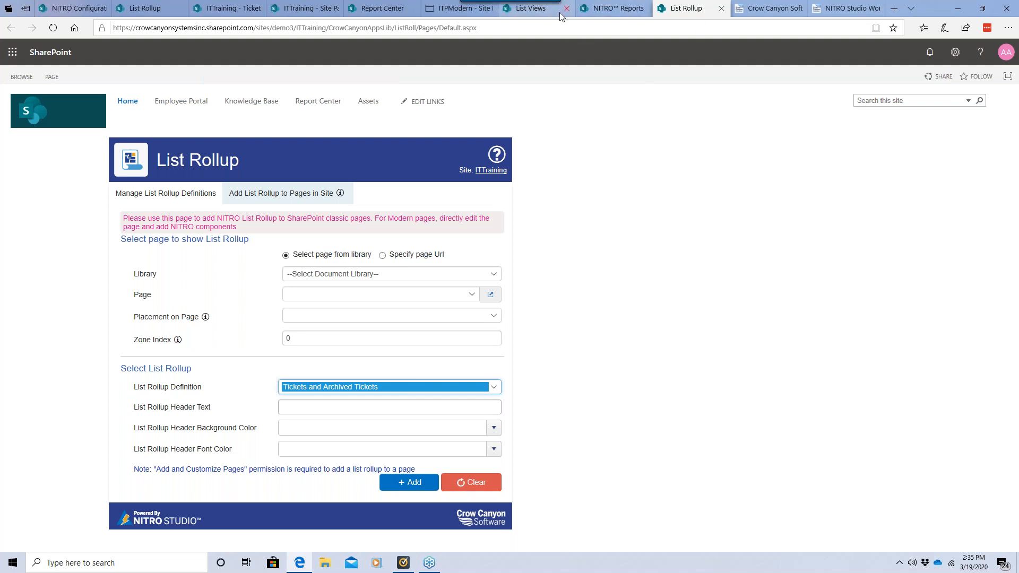
{"action": "left_click", "coordinate": [542, 14]}
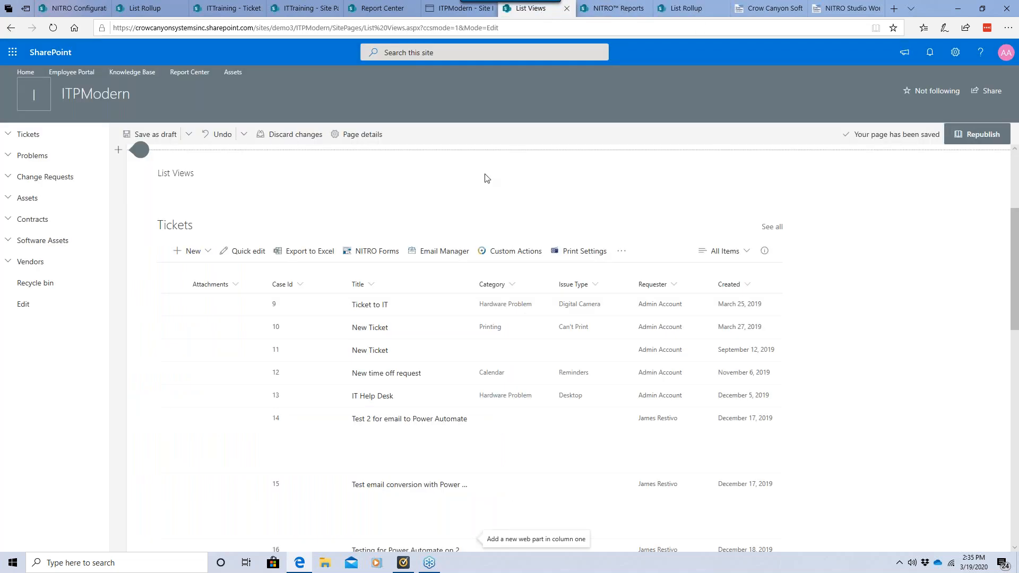
{"action": "scroll", "coordinate": [525, 289], "scroll_direction": "down", "scroll_amount": 10}
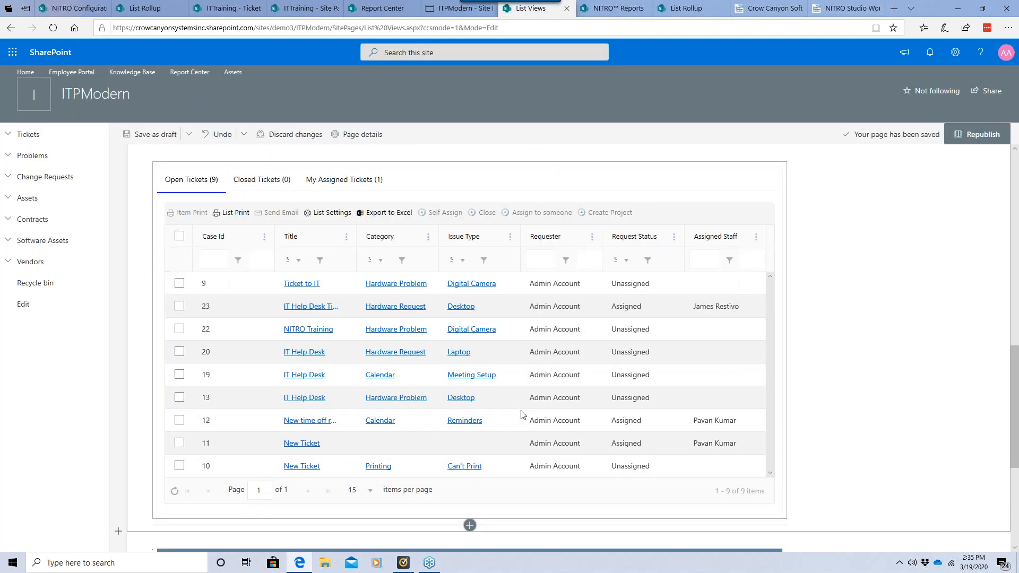
{"action": "scroll", "coordinate": [522, 417], "scroll_direction": "up", "scroll_amount": 5}
{"action": "scroll", "coordinate": [518, 482], "scroll_direction": "down", "scroll_amount": 6}
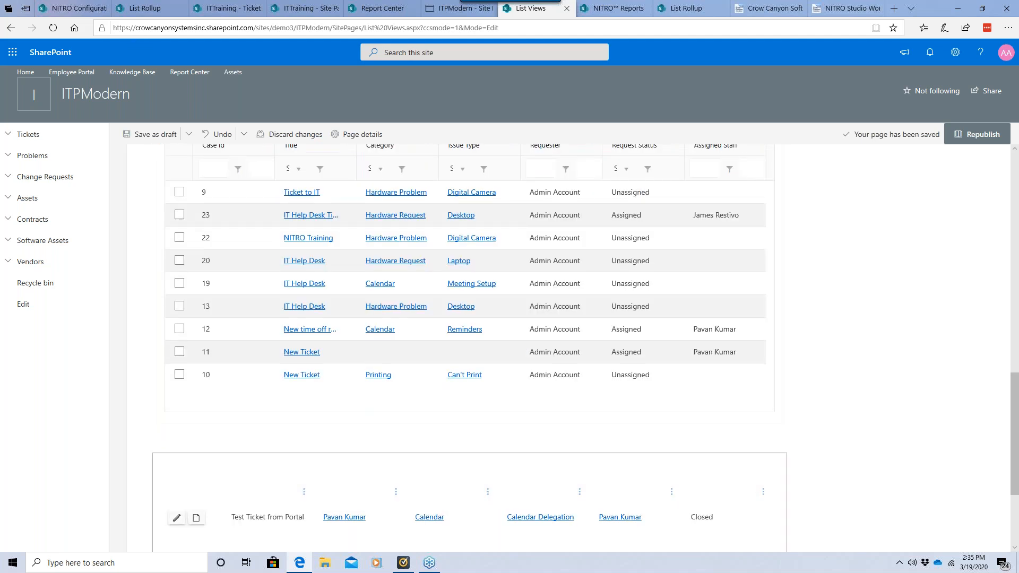
Step: Add a List Rollup - Crow Canyon web part directly above the Tickets and Archived Tickets rollup on the List Views page
{"action": "left_click", "coordinate": [469, 448]}
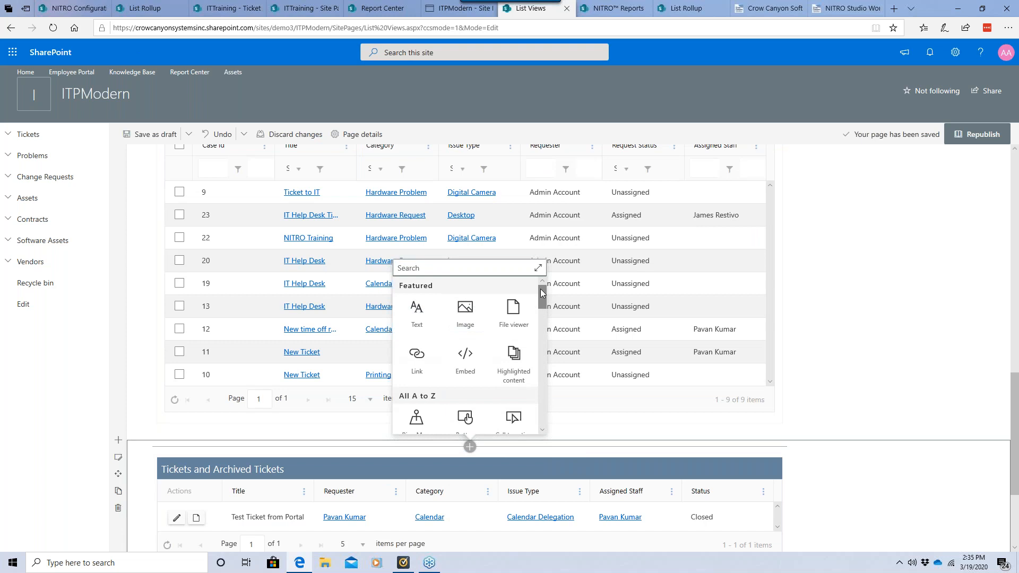
{"action": "mouse_move", "coordinate": [540, 292]}
{"action": "left_mouse_down"}
{"action": "mouse_move", "coordinate": [541, 310]}
{"action": "mouse_move", "coordinate": [541, 292]}
{"action": "left_mouse_up"}
{"action": "type", "text": "roll"}
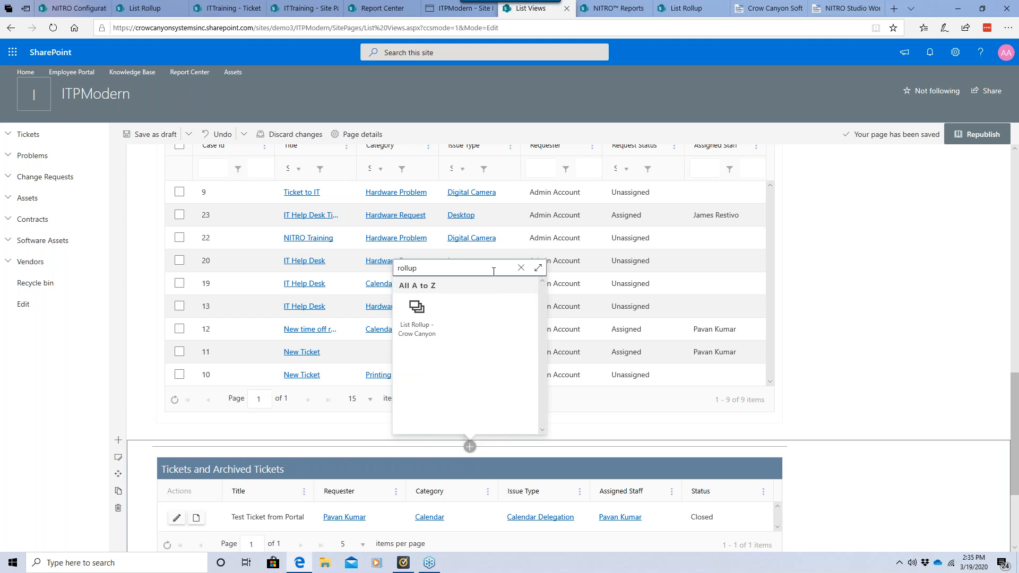
{"action": "type", "text": "up"}
{"action": "left_click", "coordinate": [417, 313]}
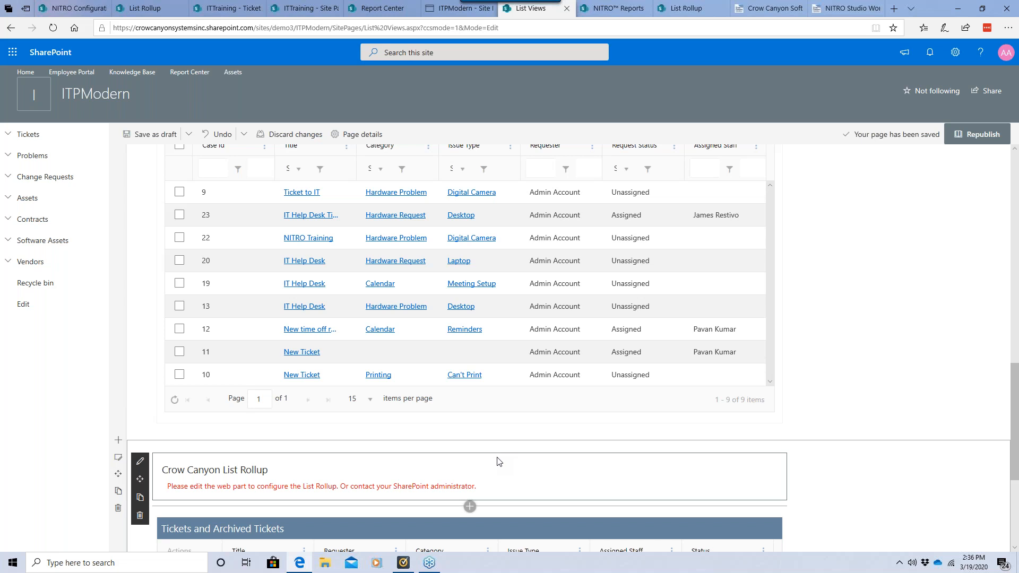
{"action": "scroll", "coordinate": [498, 461], "scroll_direction": "down", "scroll_amount": 2}
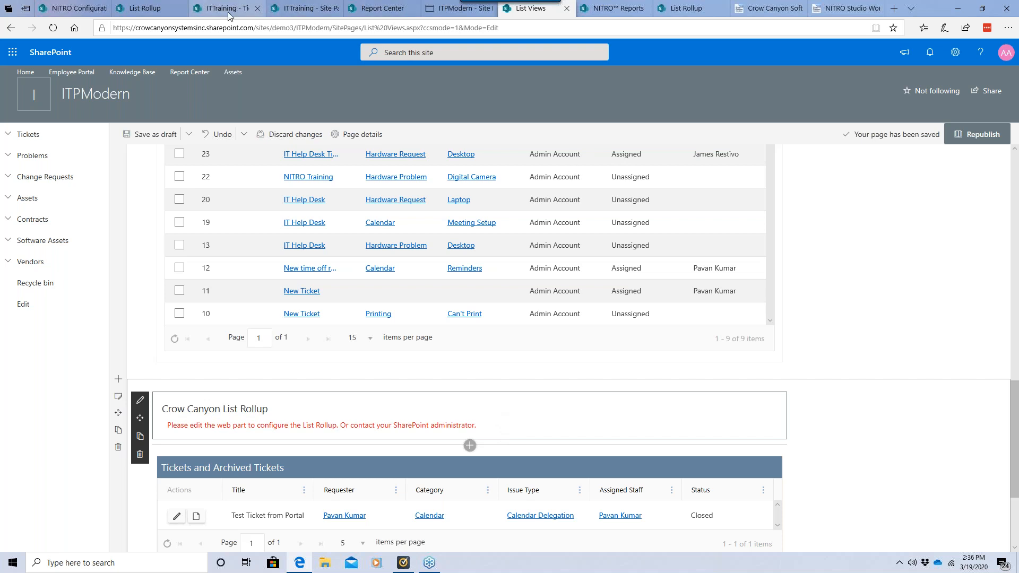
Step: Return to the new NITRO report's configuration and set the report type to Both
{"action": "left_click", "coordinate": [151, 9]}
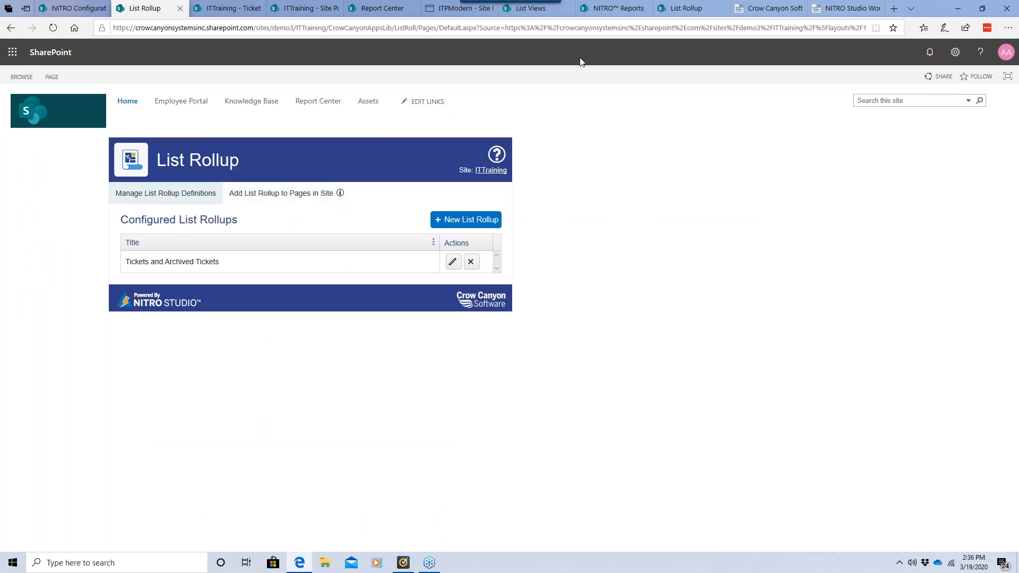
{"action": "left_click", "coordinate": [682, 9]}
{"action": "left_click", "coordinate": [604, 9]}
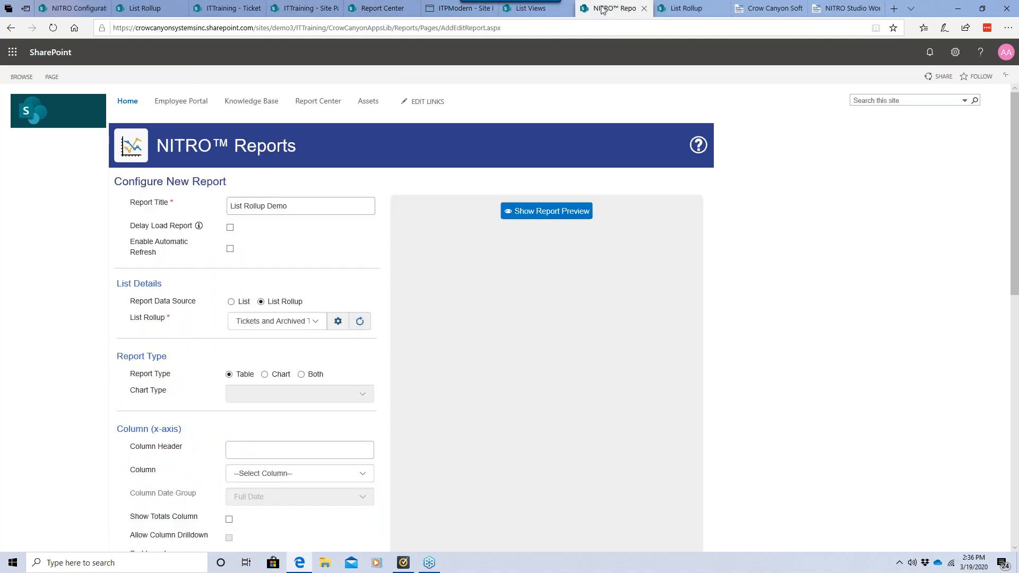
{"action": "left_click", "coordinate": [300, 374]}
{"action": "scroll", "coordinate": [196, 387], "scroll_direction": "down", "scroll_amount": 3}
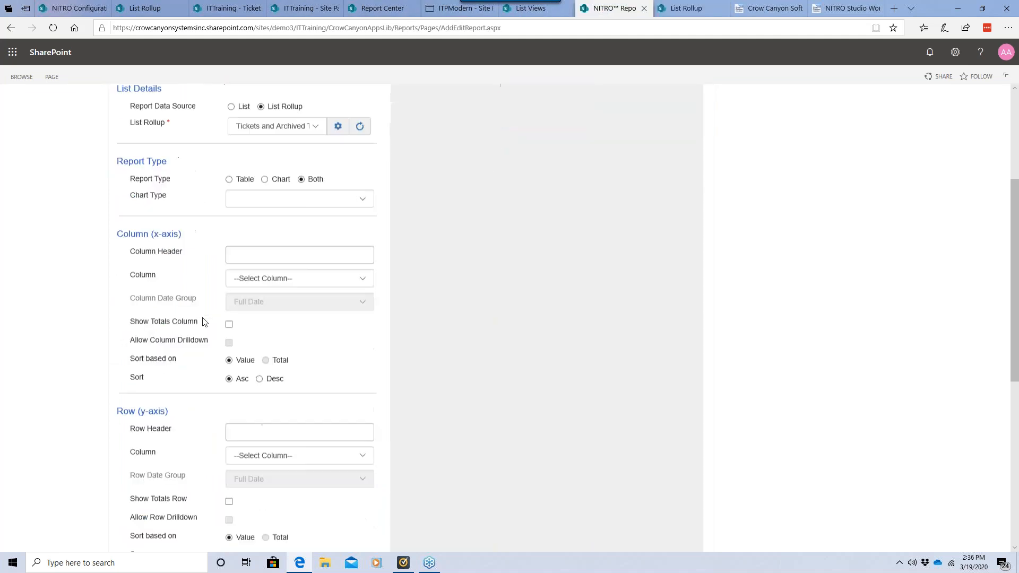
{"action": "scroll", "coordinate": [198, 282], "scroll_direction": "up", "scroll_amount": 2}
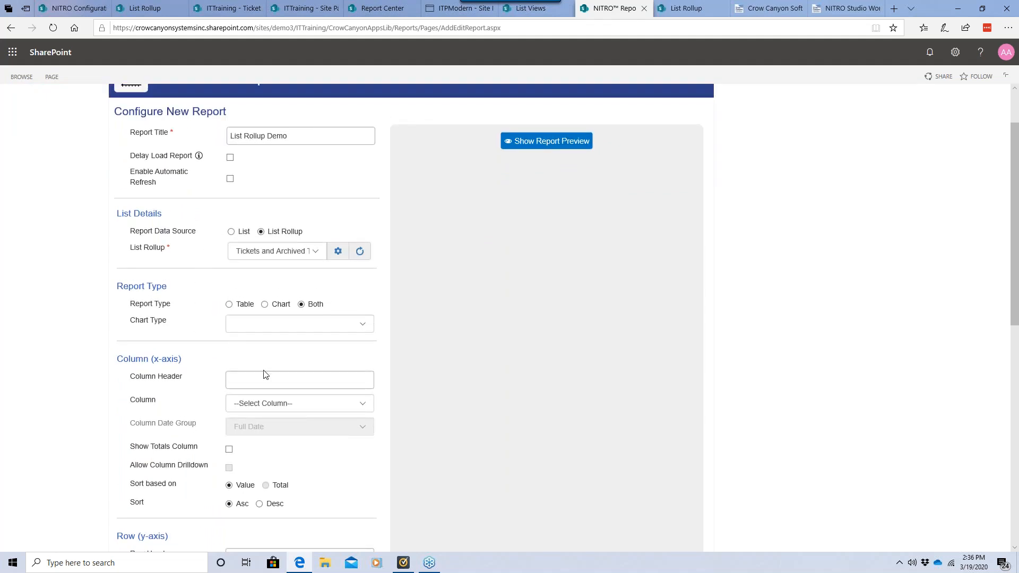
Step: Set the report's x-axis column header to Category and use the Category column for it
{"action": "type", "text": "Category"}
{"action": "left_click", "coordinate": [318, 403]}
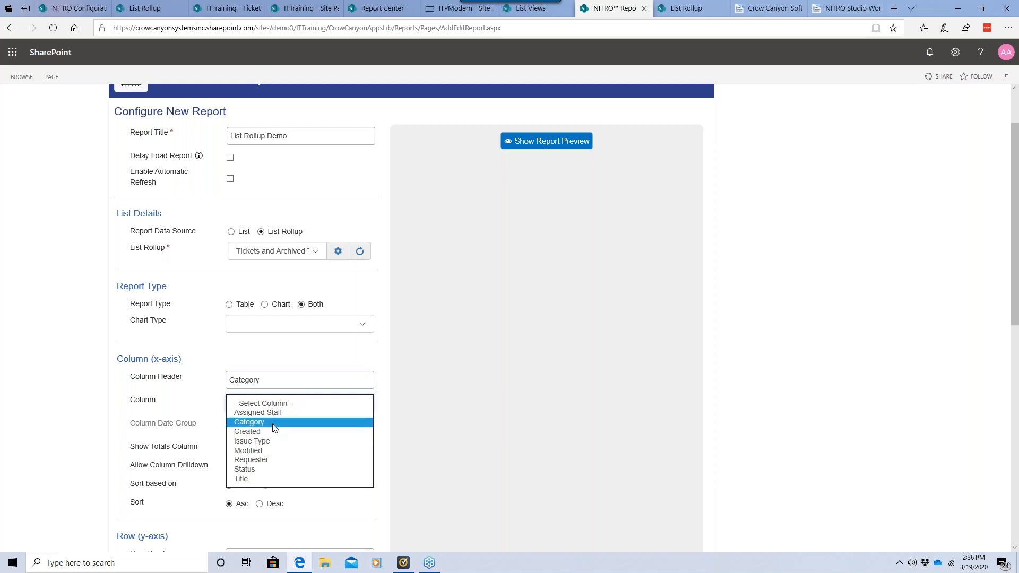
{"action": "left_click", "coordinate": [274, 428]}
{"action": "left_click", "coordinate": [257, 405]}
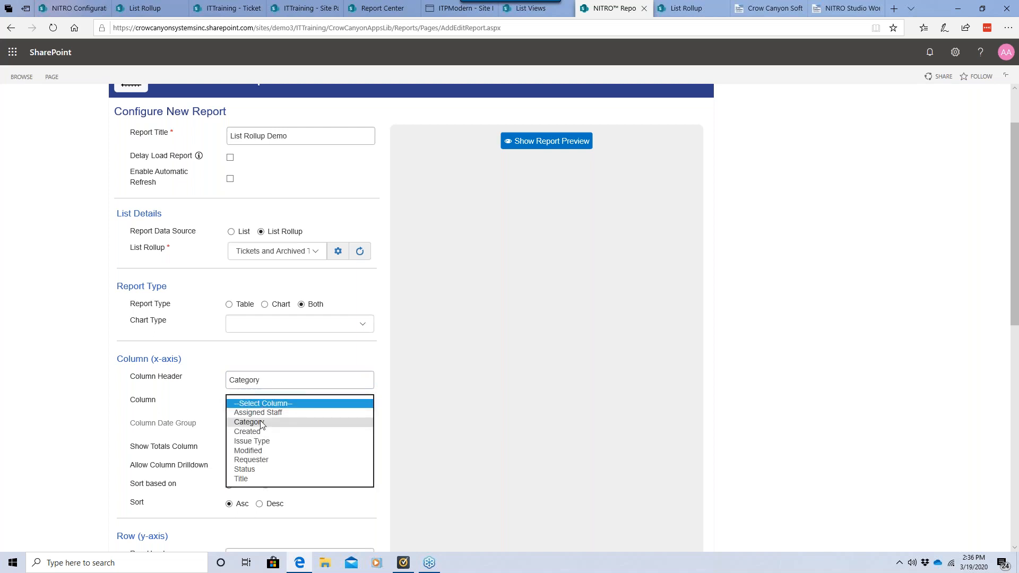
{"action": "left_click", "coordinate": [257, 424]}
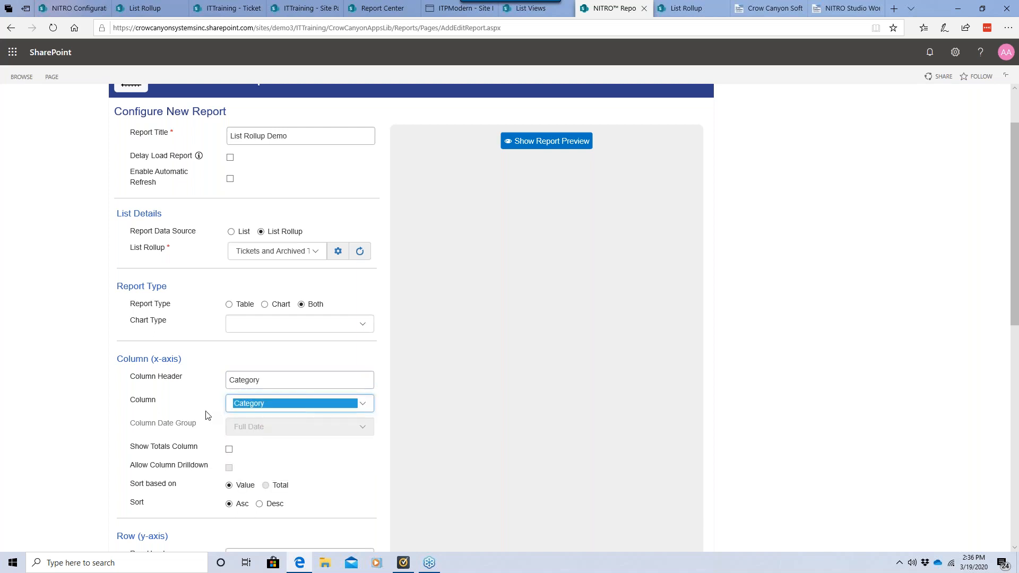
{"action": "scroll", "coordinate": [205, 396], "scroll_direction": "down", "scroll_amount": 3}
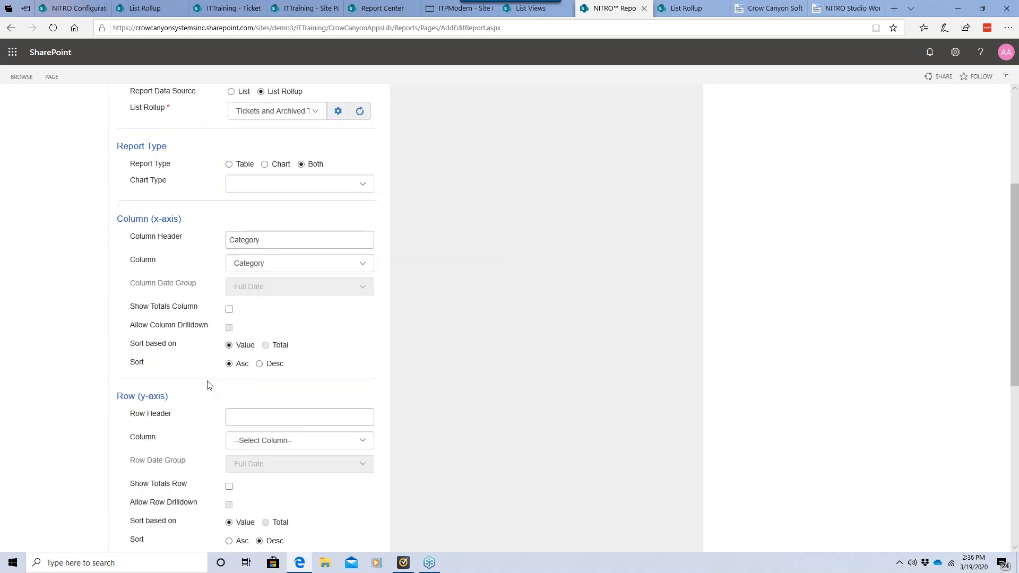
{"action": "left_click", "coordinate": [261, 265]}
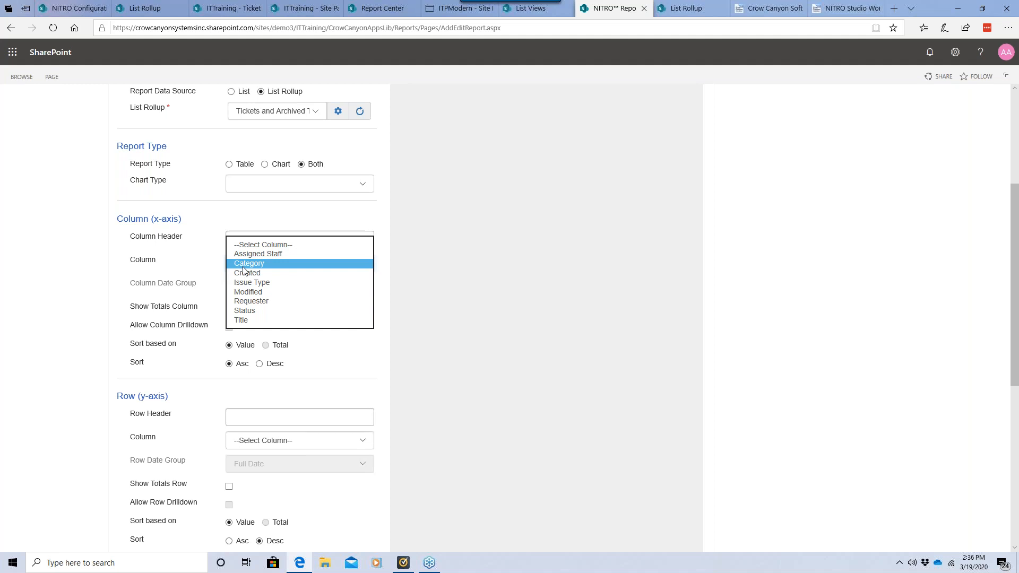
{"action": "left_click", "coordinate": [245, 264]}
{"action": "scroll", "coordinate": [202, 272], "scroll_direction": "up", "scroll_amount": 2}
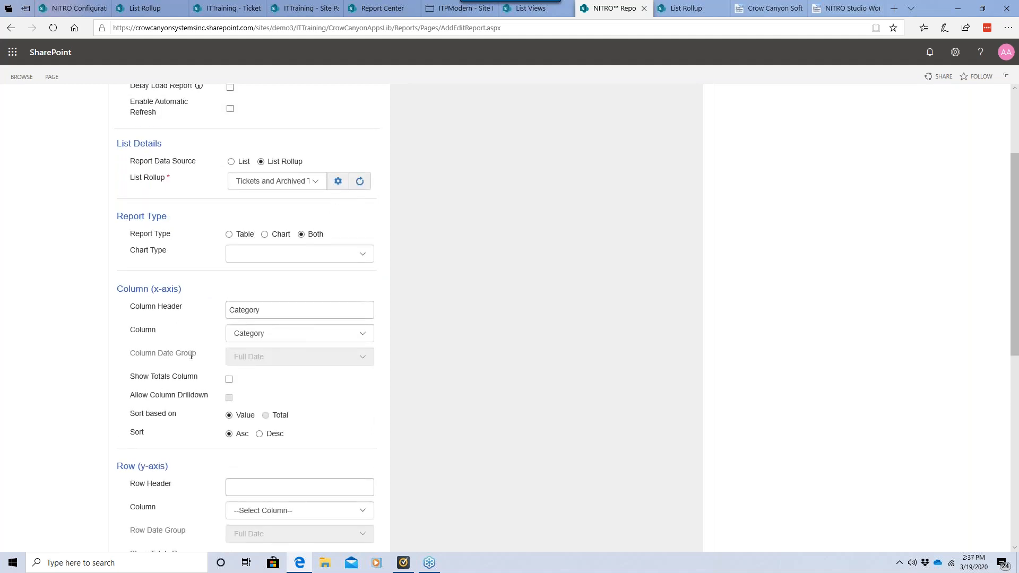
Step: Set the report's y-axis row header to Assigned Staff and use the Assigned Staff column for it
{"action": "scroll", "coordinate": [191, 355], "scroll_direction": "down", "scroll_amount": 4}
{"action": "left_click", "coordinate": [249, 349]}
{"action": "type", "text": "Assigned"}
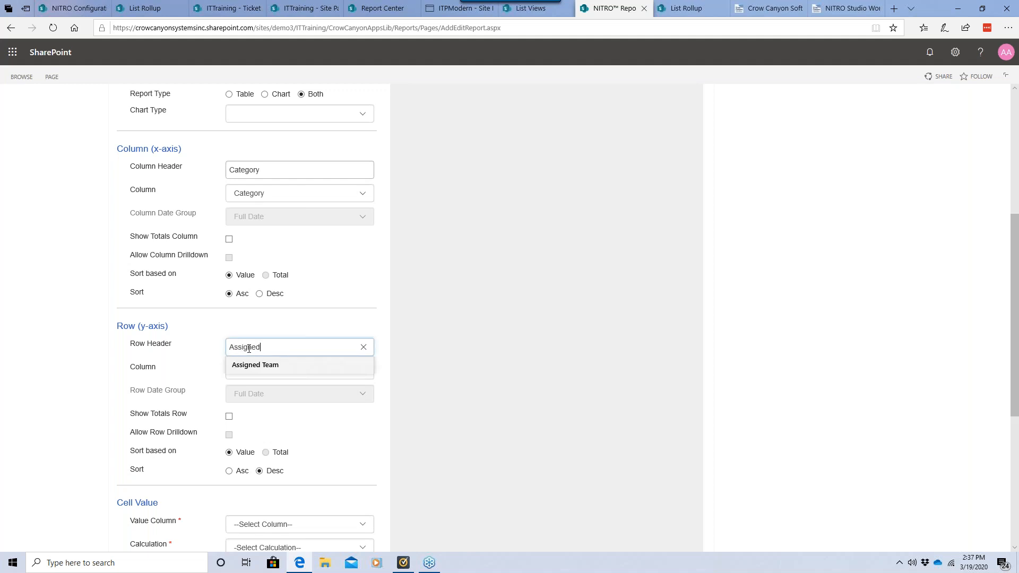
{"action": "type", "text": " Staff"}
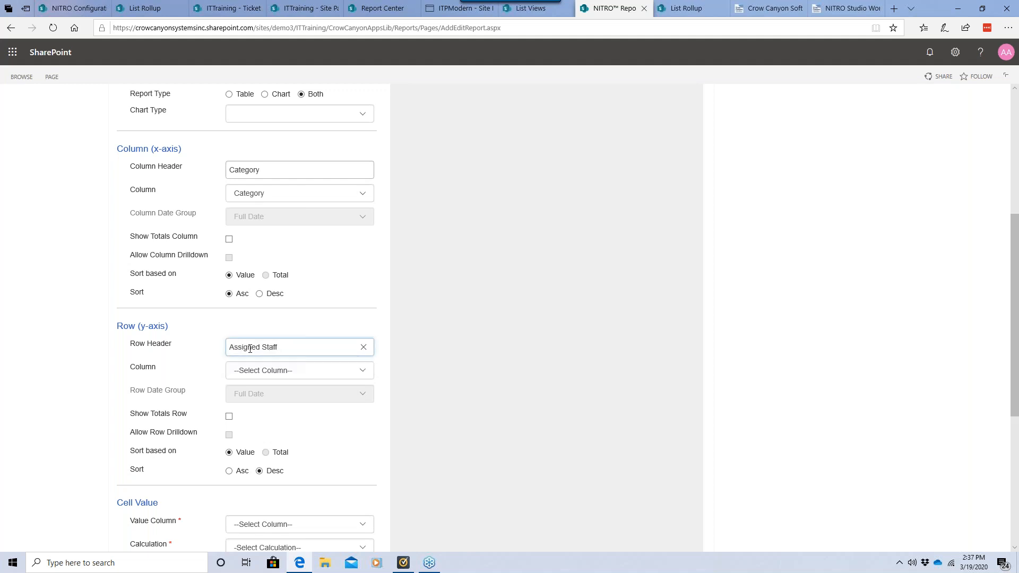
{"action": "left_click", "coordinate": [259, 371]}
{"action": "left_click", "coordinate": [245, 380]}
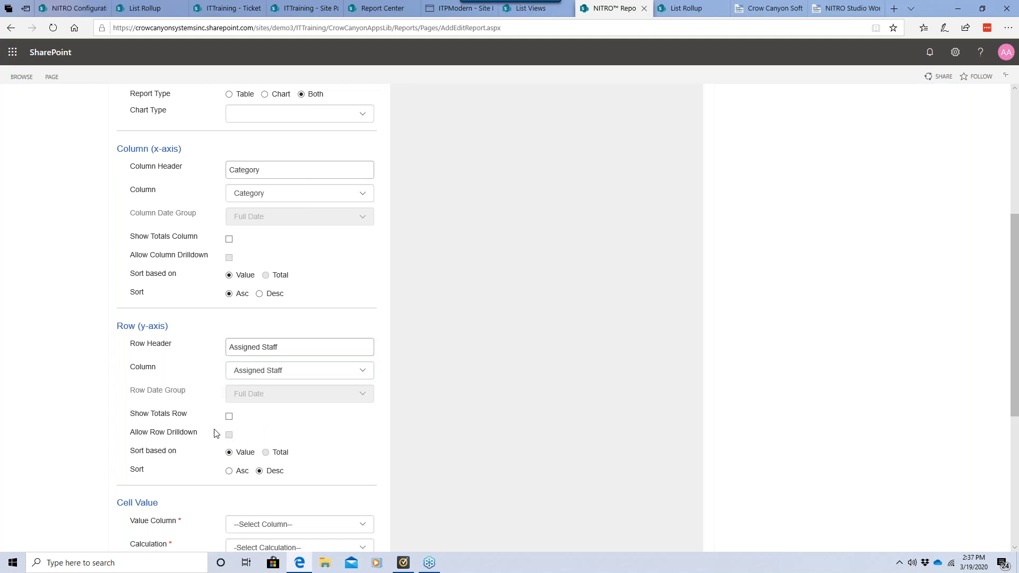
Step: Set the report's cell value to the Title column with the Count calculation
{"action": "scroll", "coordinate": [222, 422], "scroll_direction": "down", "scroll_amount": 3}
{"action": "left_click", "coordinate": [260, 390]}
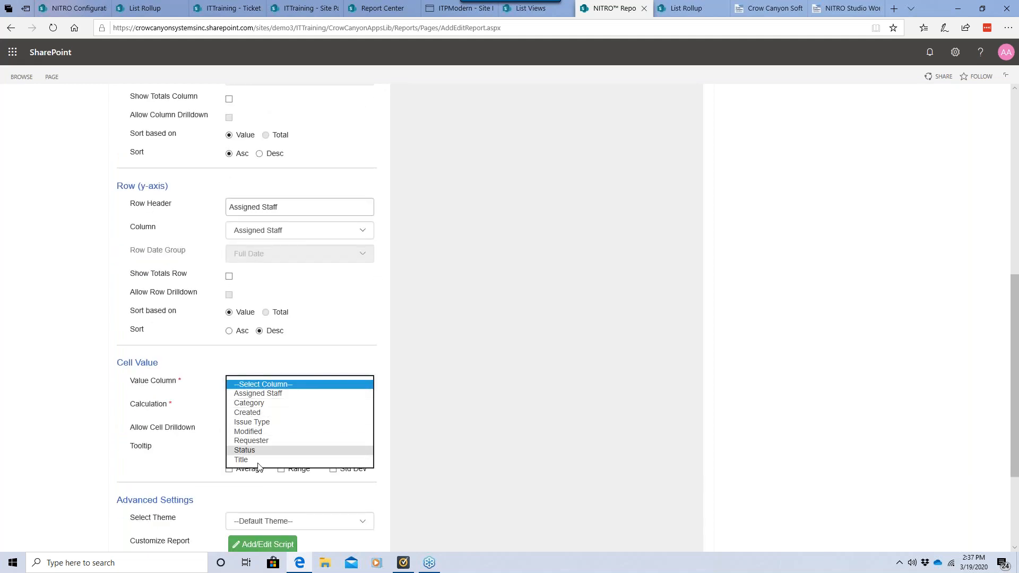
{"action": "left_click", "coordinate": [254, 459]}
{"action": "left_click", "coordinate": [268, 407]}
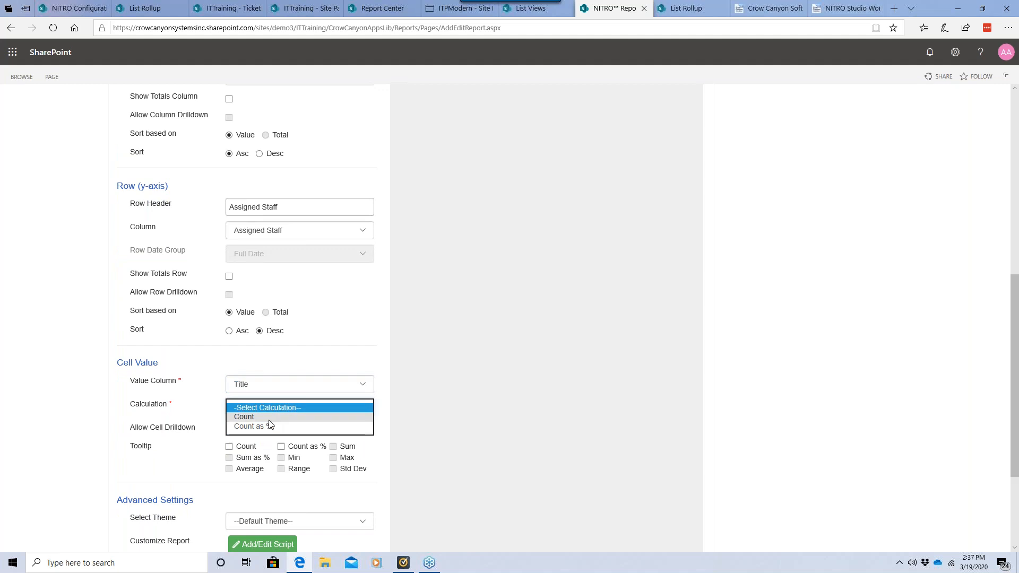
{"action": "left_click", "coordinate": [268, 417]}
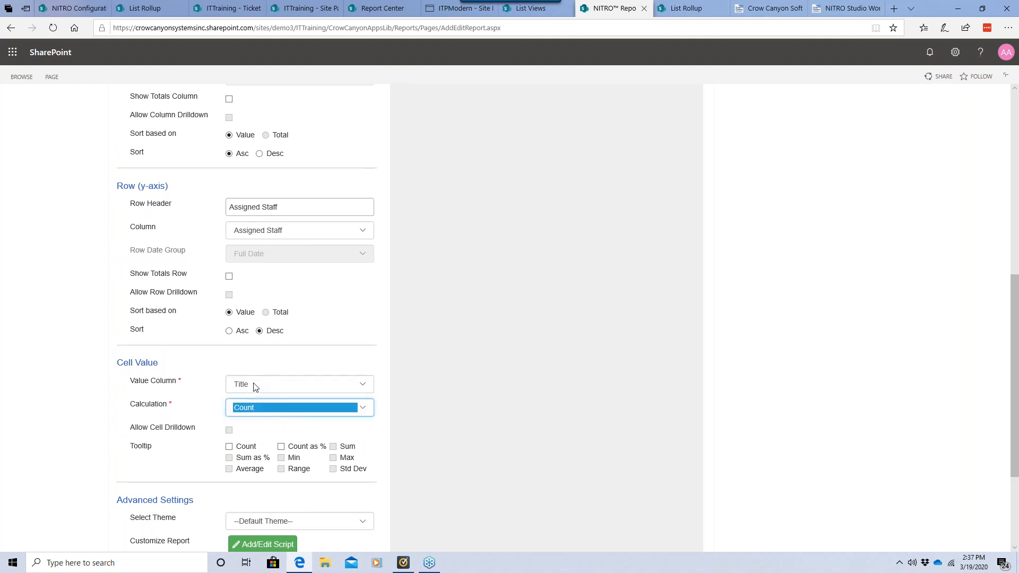
{"action": "left_click", "coordinate": [217, 378]}
Step: Look over the remaining report settings and preview the report
{"action": "scroll", "coordinate": [204, 411], "scroll_direction": "down", "scroll_amount": 2}
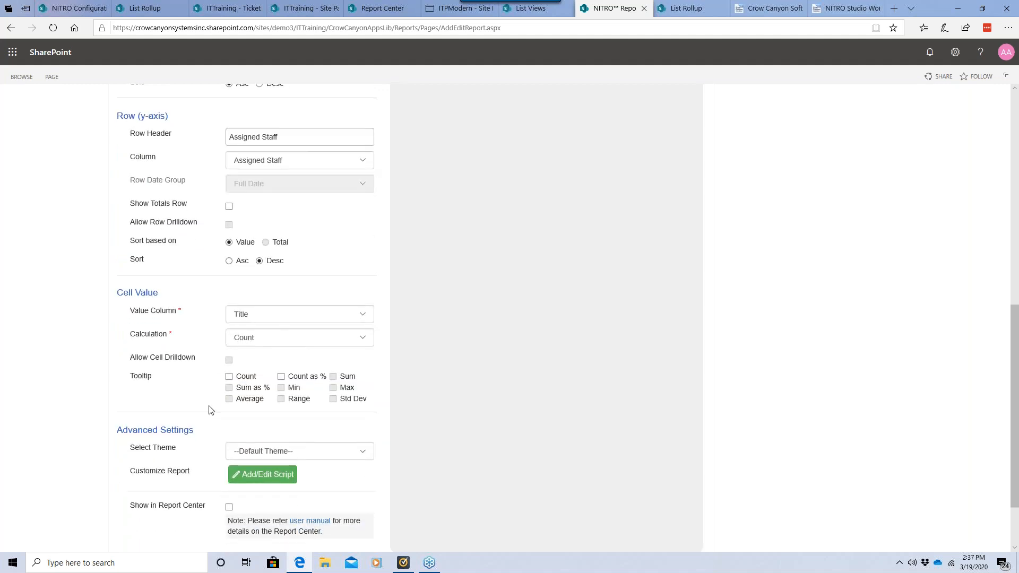
{"action": "scroll", "coordinate": [223, 449], "scroll_direction": "down", "scroll_amount": 3}
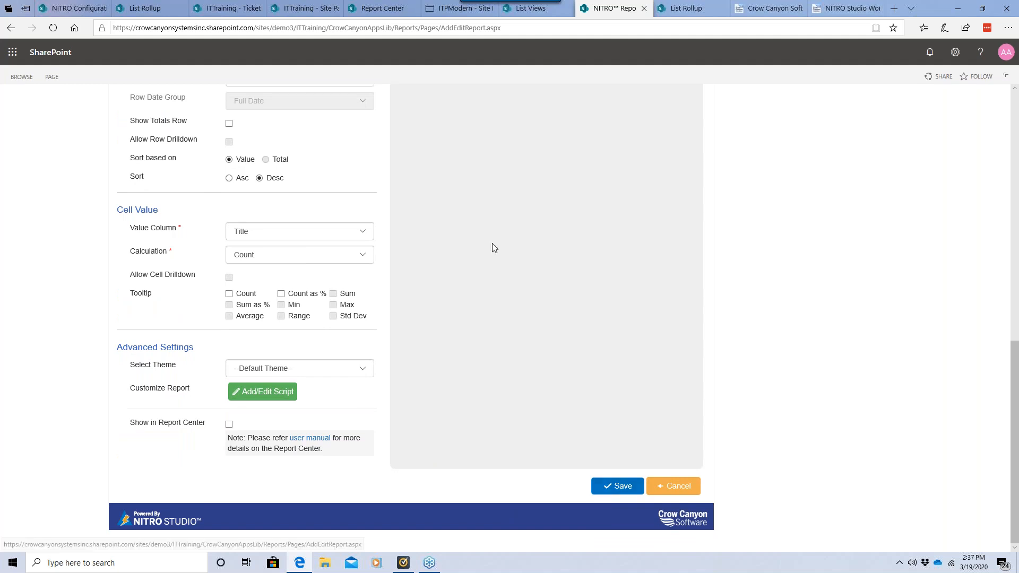
{"action": "scroll", "coordinate": [492, 243], "scroll_direction": "up", "scroll_amount": 7}
{"action": "scroll", "coordinate": [498, 226], "scroll_direction": "up", "scroll_amount": 2}
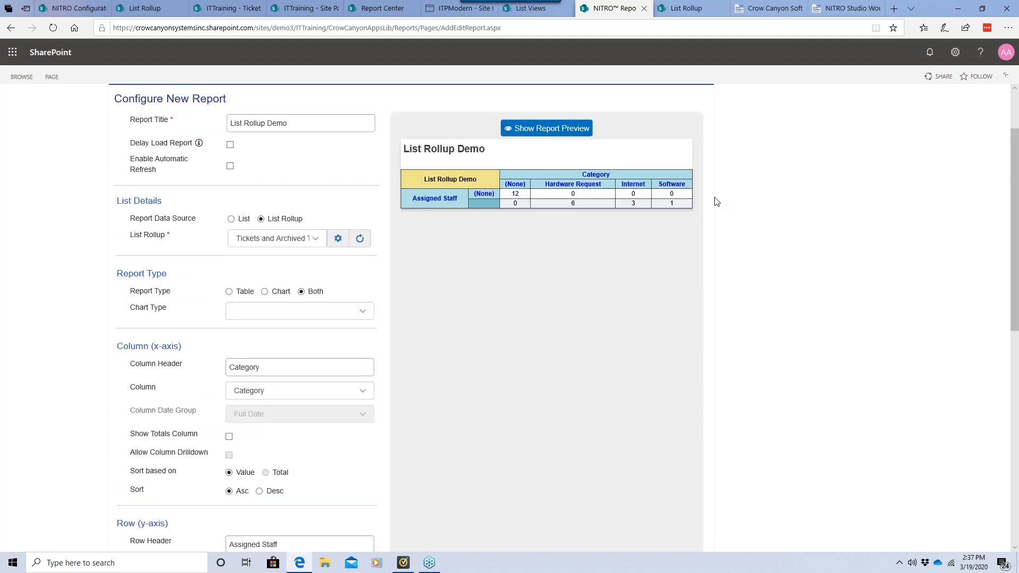
Step: Set the chart type to Column, refresh the report preview and inspect the (None) category's bar
{"action": "left_click", "coordinate": [246, 312]}
{"action": "left_click", "coordinate": [247, 320]}
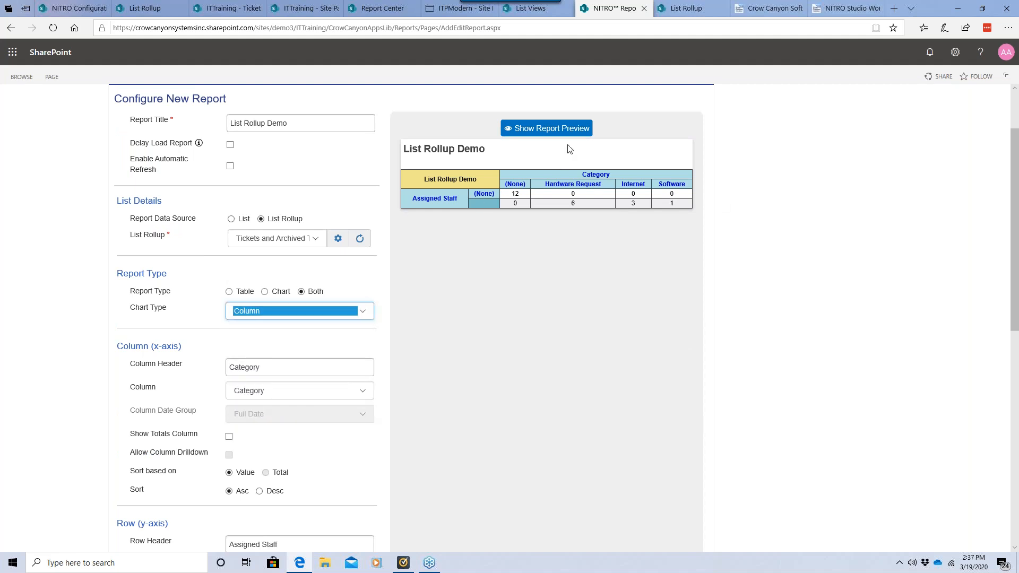
{"action": "left_click", "coordinate": [551, 132]}
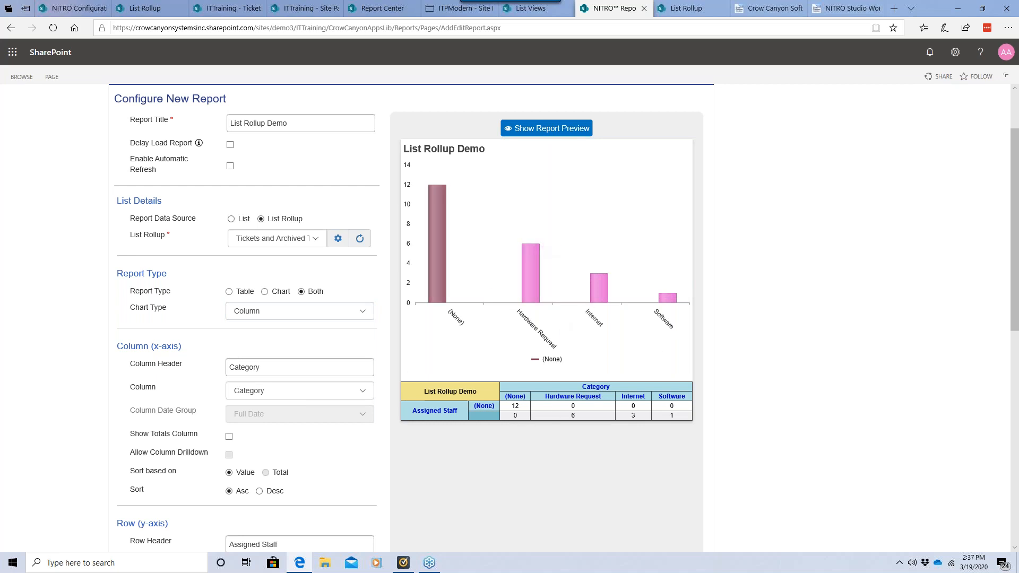
{"action": "mouse_move", "coordinate": [437, 238]}
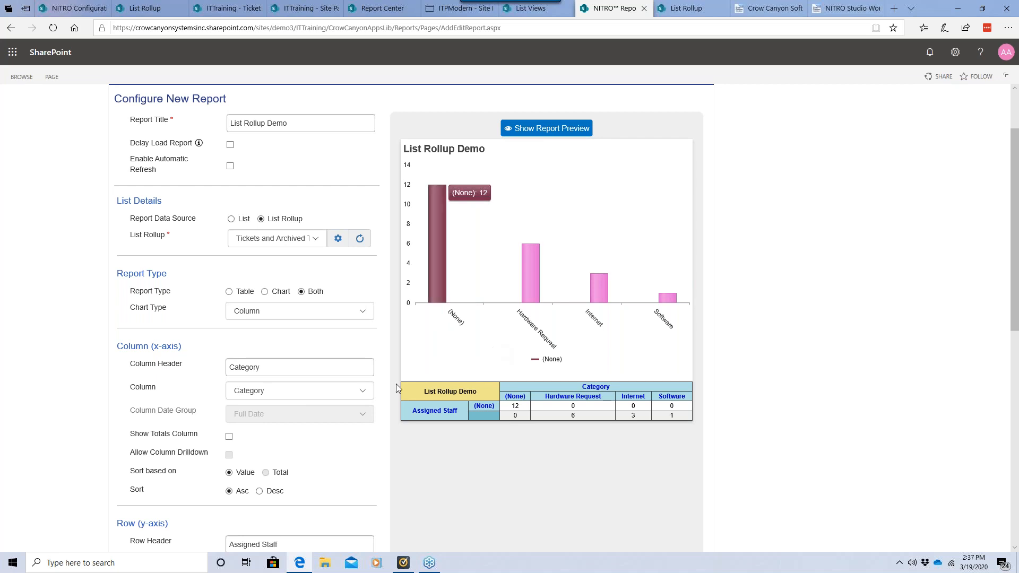
Step: Set the row header to Created Month and Year, group the rows by the Created column's Month and Year, and refresh the preview
{"action": "scroll", "coordinate": [251, 451], "scroll_direction": "up", "scroll_amount": 1}
{"action": "scroll", "coordinate": [309, 505], "scroll_direction": "down", "scroll_amount": 5}
{"action": "left_click", "coordinate": [308, 348]}
{"action": "key", "text": "ctrl+a"}
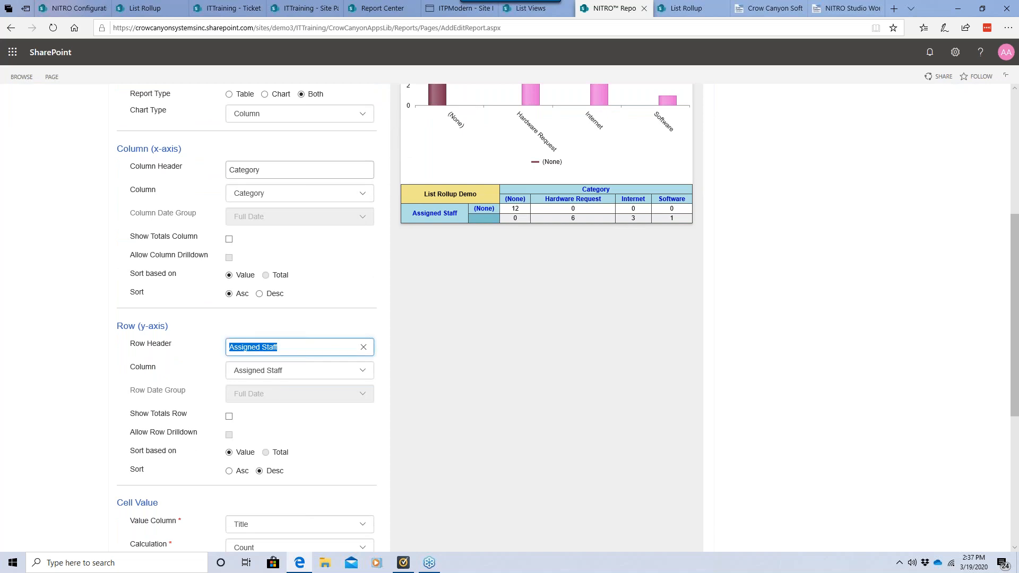
{"action": "type", "text": "Created Month and Year"}
{"action": "left_click", "coordinate": [263, 372]}
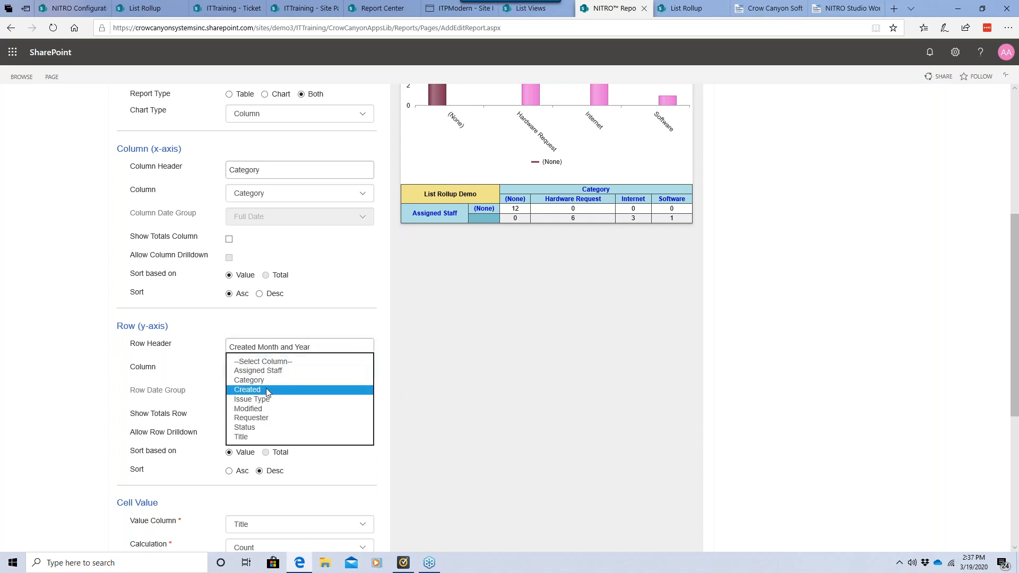
{"action": "left_click", "coordinate": [266, 391]}
{"action": "left_click", "coordinate": [268, 395]}
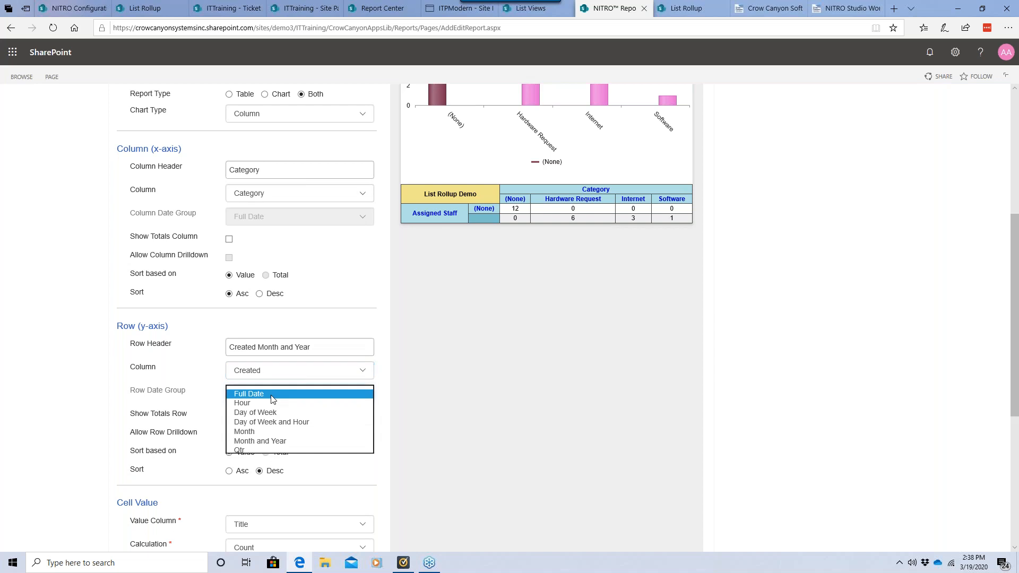
{"action": "left_click", "coordinate": [265, 441]}
{"action": "scroll", "coordinate": [405, 336], "scroll_direction": "up", "scroll_amount": 6}
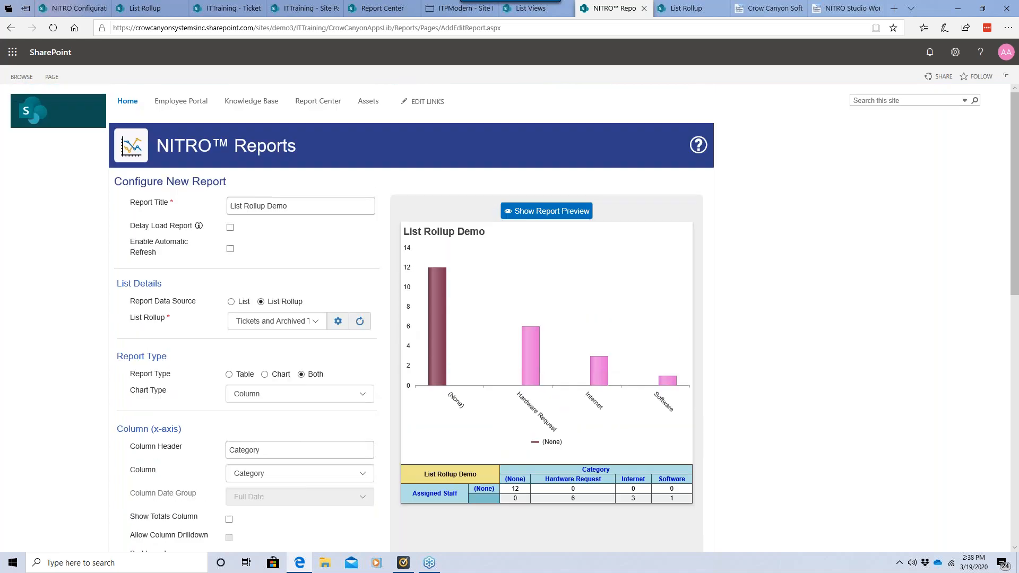
{"action": "left_click", "coordinate": [556, 213]}
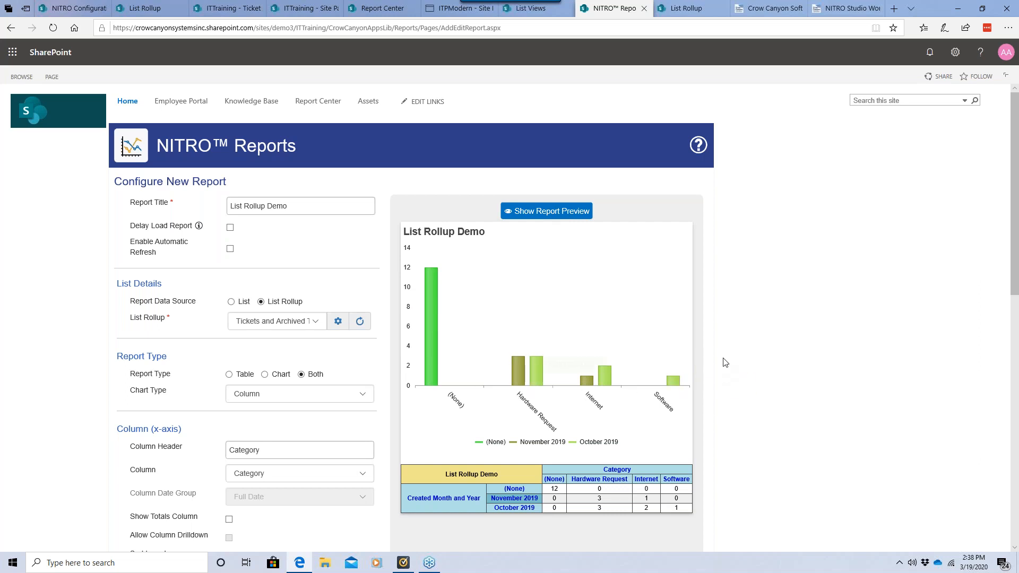
Step: Review the report preview's monthly ticket bars and table alongside the column, row and cell value settings
{"action": "scroll", "coordinate": [725, 361], "scroll_direction": "down", "scroll_amount": 3}
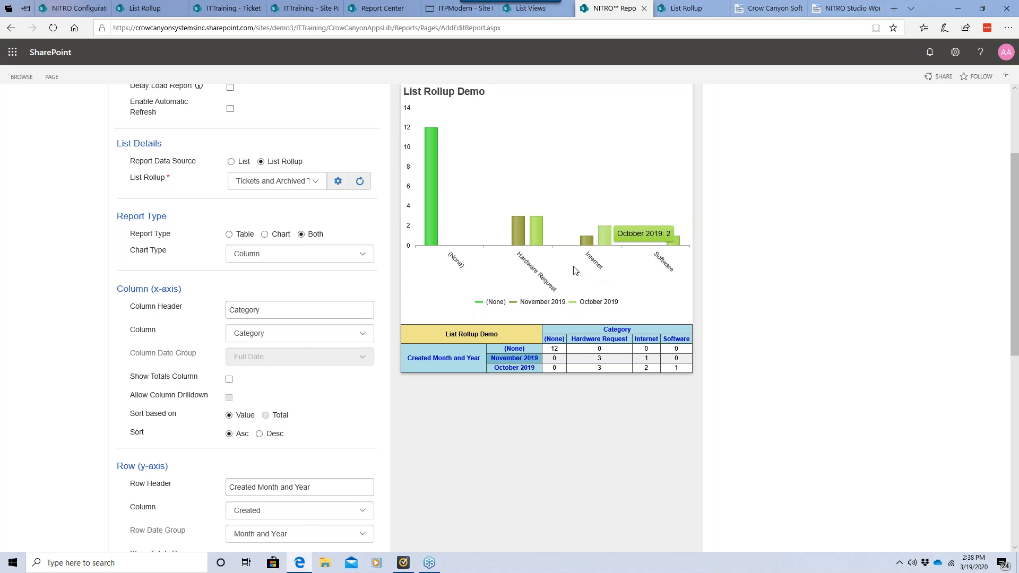
{"action": "mouse_move", "coordinate": [537, 241]}
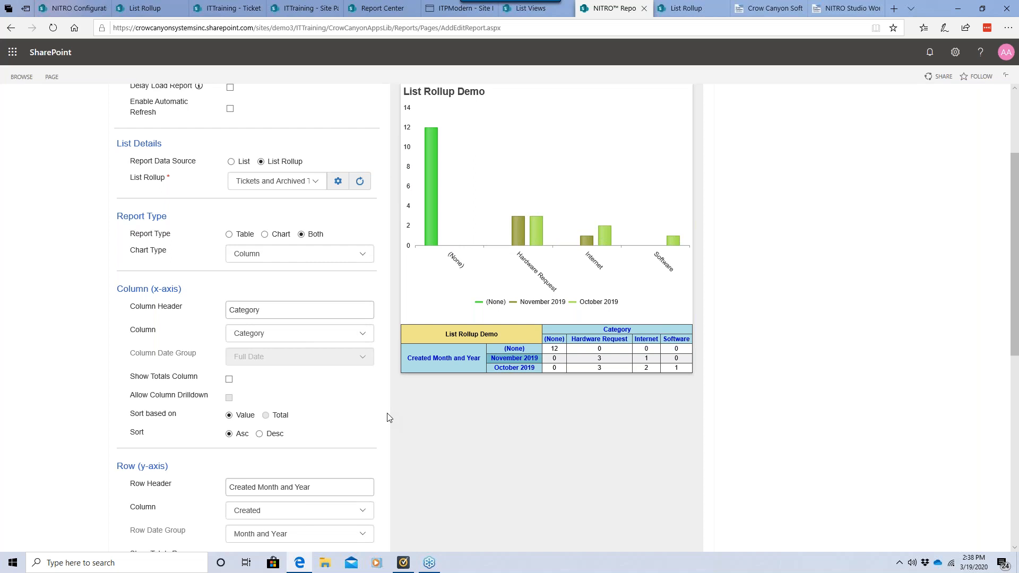
{"action": "scroll", "coordinate": [389, 392], "scroll_direction": "up", "scroll_amount": 2}
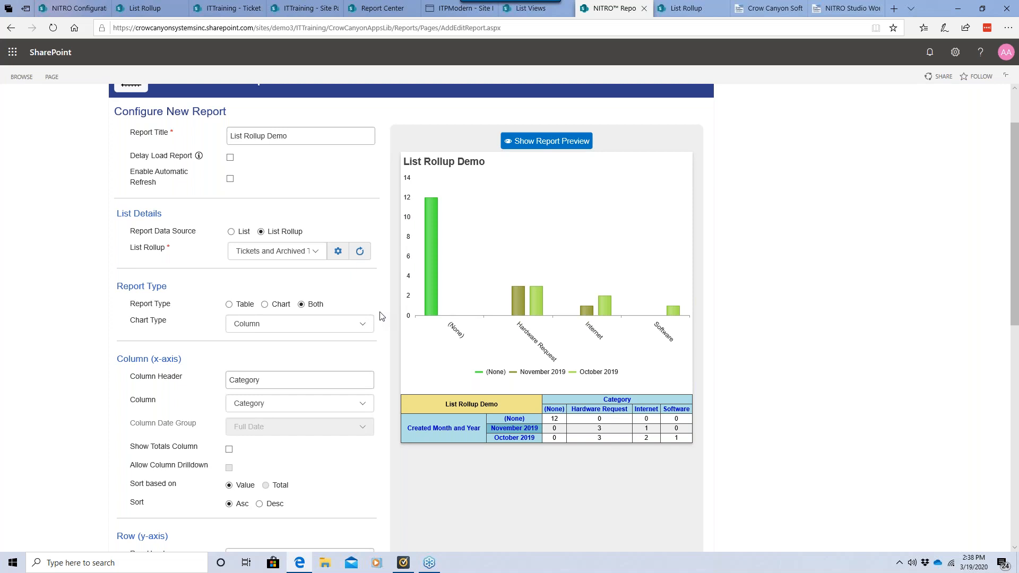
{"action": "scroll", "coordinate": [380, 316], "scroll_direction": "down", "scroll_amount": 4}
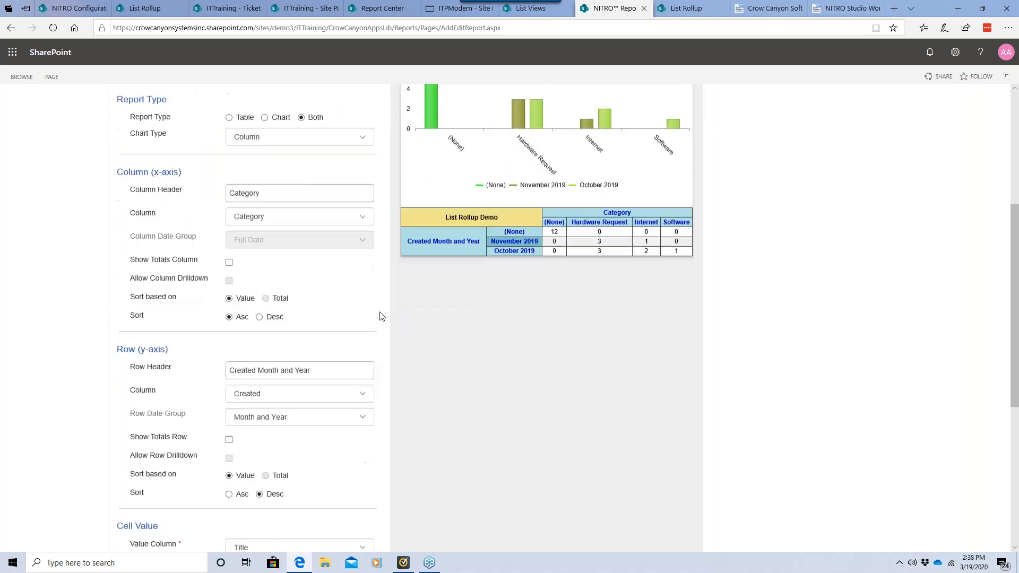
{"action": "scroll", "coordinate": [380, 316], "scroll_direction": "down", "scroll_amount": 1}
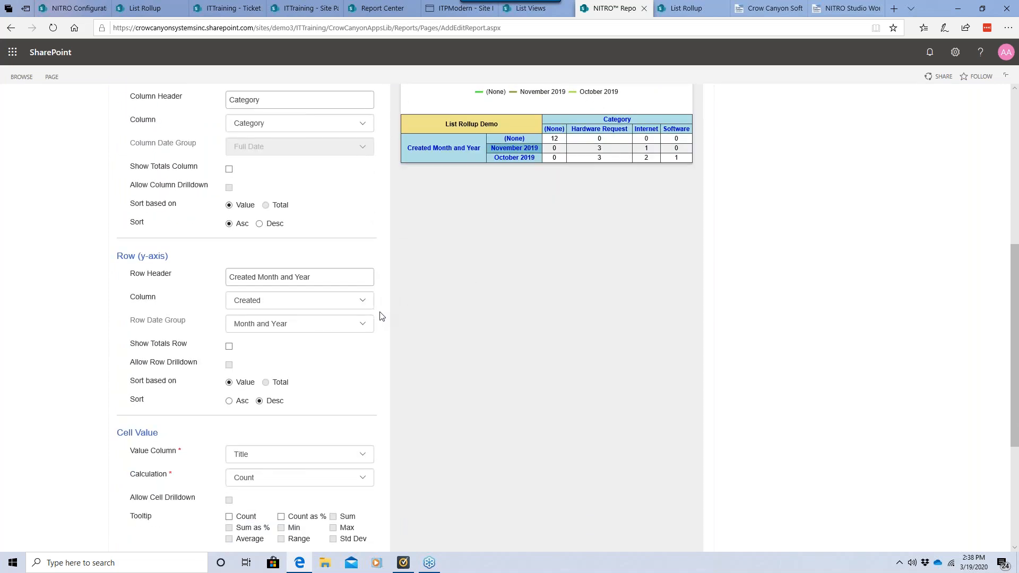
{"action": "scroll", "coordinate": [380, 316], "scroll_direction": "up", "scroll_amount": 4}
{"action": "scroll", "coordinate": [380, 317], "scroll_direction": "up", "scroll_amount": 2}
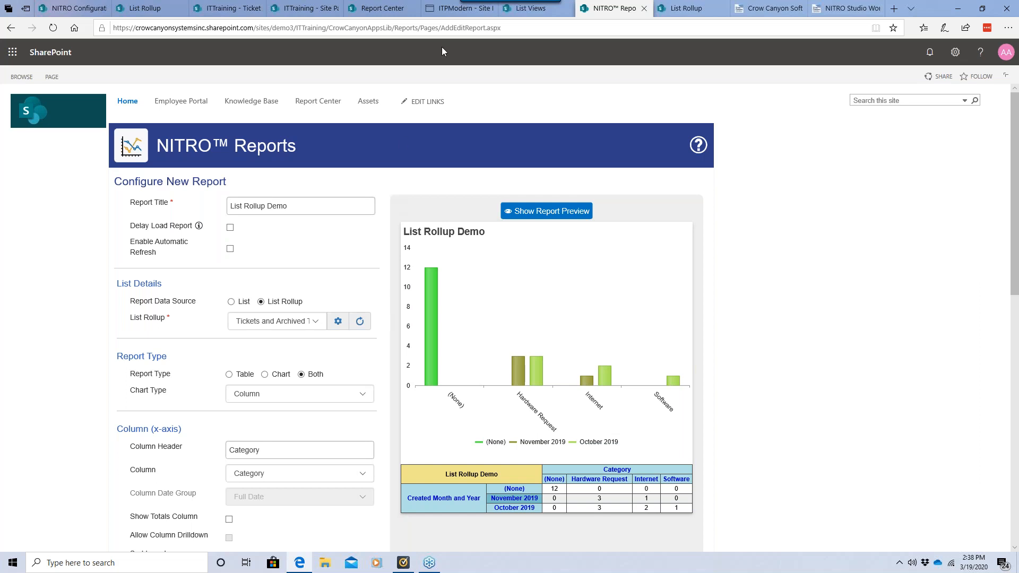
Step: Open the Crow Canyon List View definition from the ITTraining site settings and look over its grid and page action options
{"action": "left_click", "coordinate": [520, 12]}
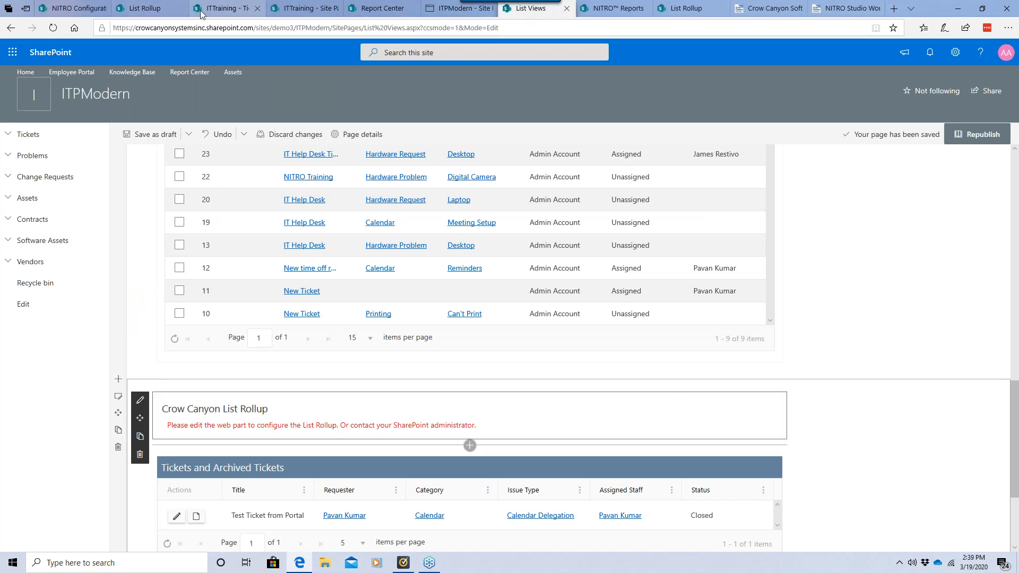
{"action": "left_click", "coordinate": [145, 8]}
{"action": "left_click", "coordinate": [12, 29]}
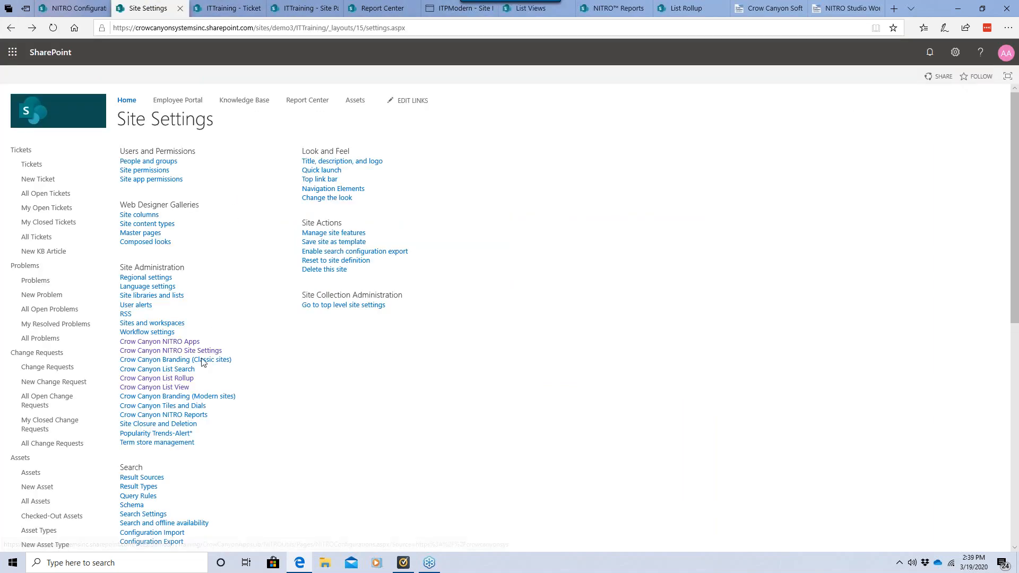
{"action": "left_click", "coordinate": [177, 387]}
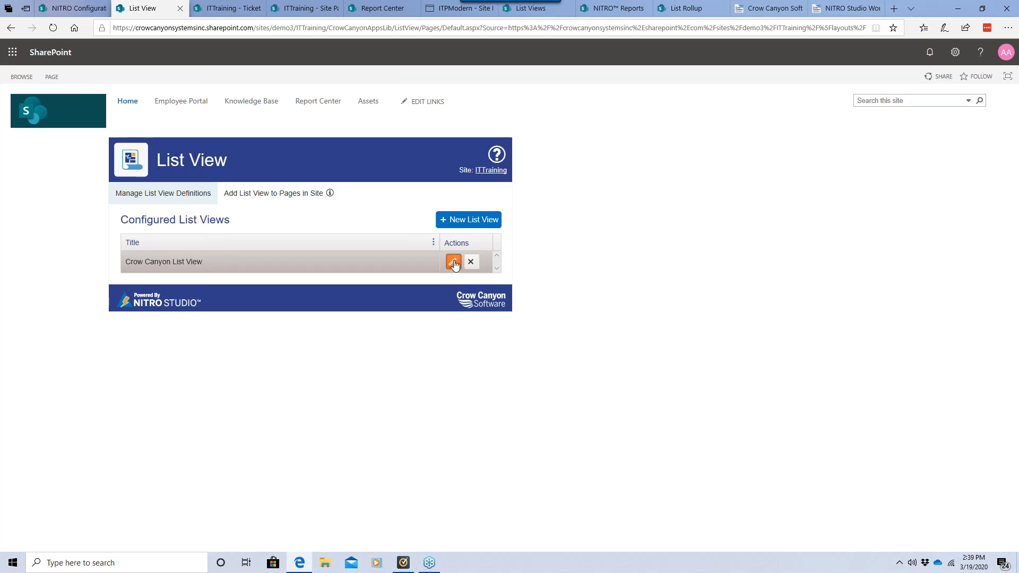
{"action": "left_click", "coordinate": [452, 261]}
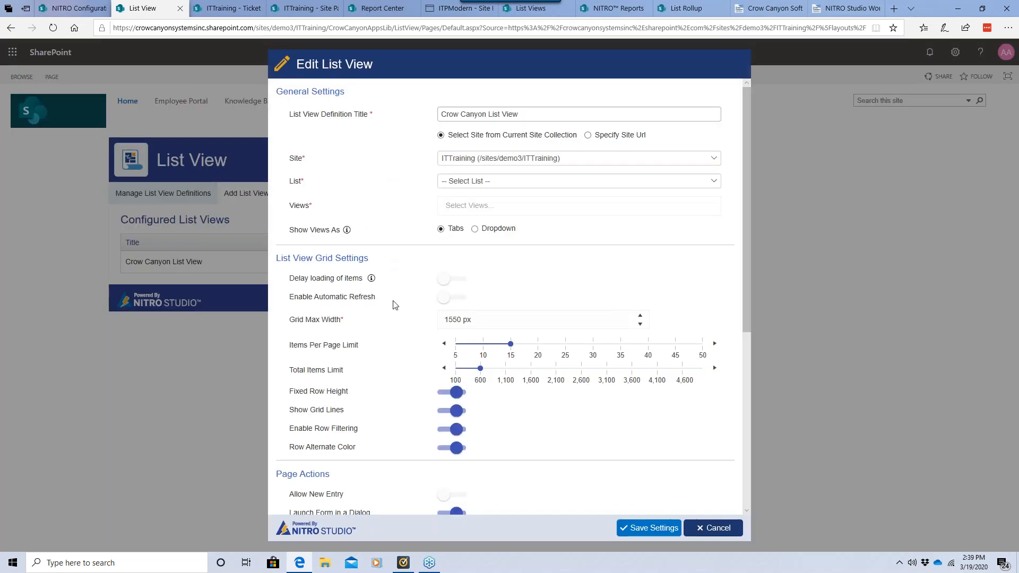
{"action": "scroll", "coordinate": [393, 340], "scroll_direction": "down", "scroll_amount": 5}
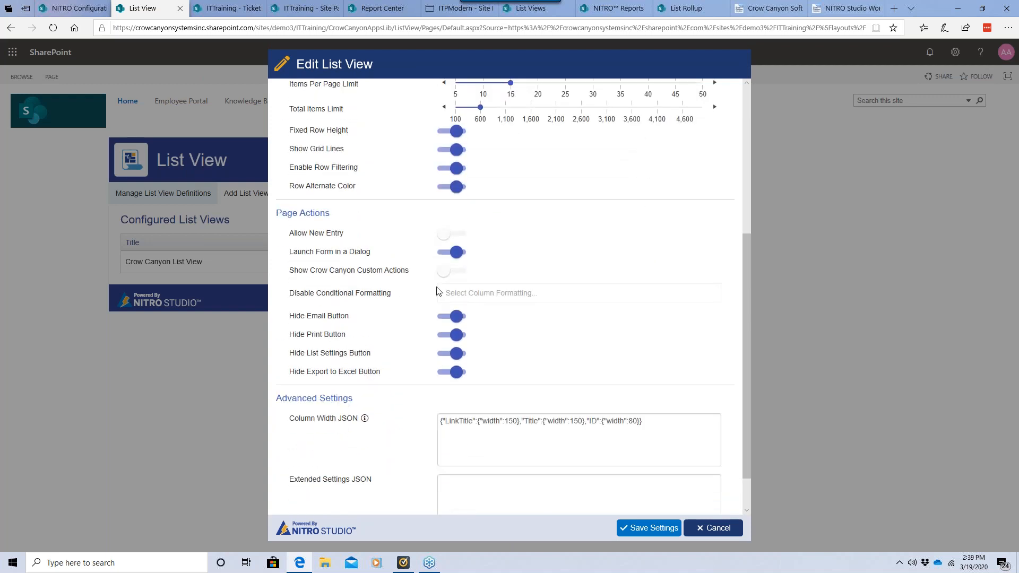
{"action": "scroll", "coordinate": [414, 300], "scroll_direction": "up", "scroll_amount": 1}
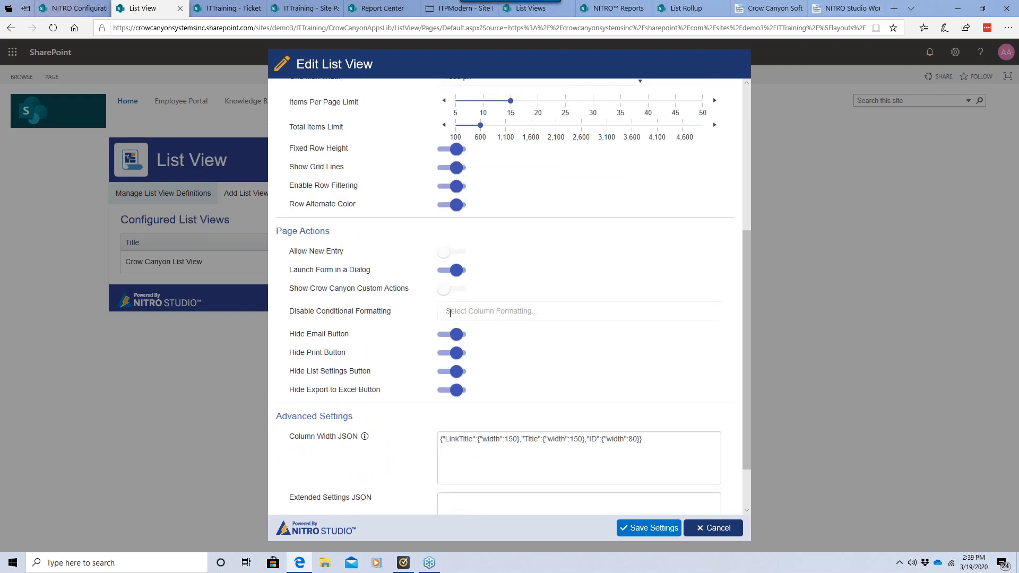
Step: Try enabling Show Crow Canyon Custom Actions, check the Disable Conditional Formatting choices, and cancel the list view edit
{"action": "left_click", "coordinate": [444, 289]}
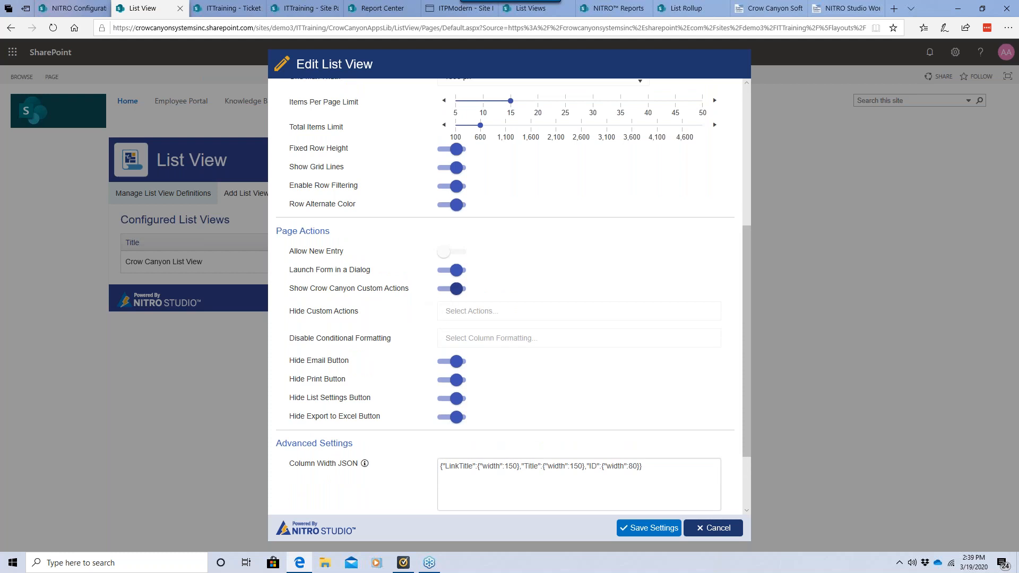
{"action": "left_click", "coordinate": [453, 336]}
{"action": "left_click", "coordinate": [419, 344]}
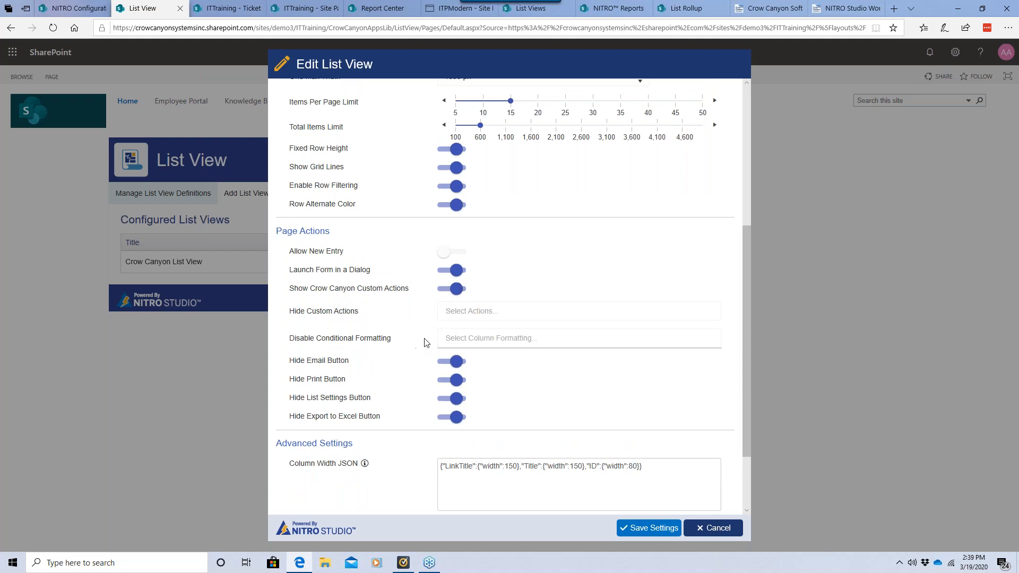
{"action": "left_click", "coordinate": [449, 336]}
{"action": "left_click", "coordinate": [415, 346]}
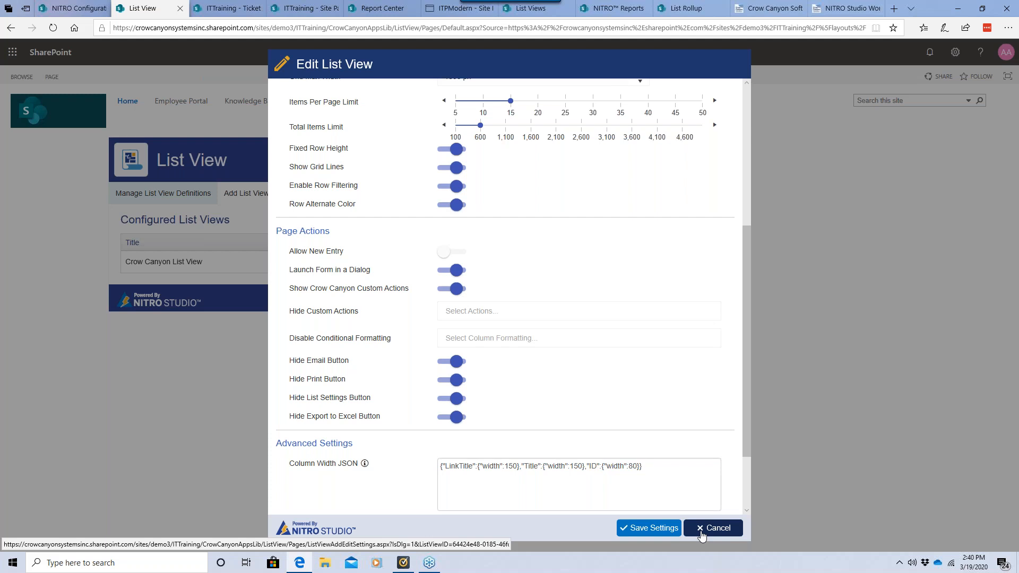
{"action": "left_click", "coordinate": [701, 536]}
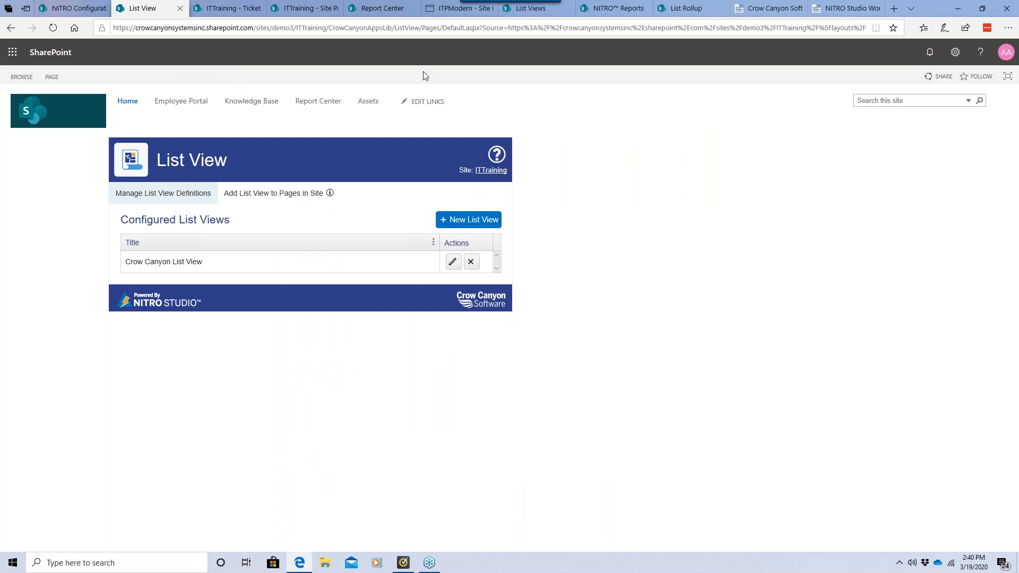
Step: Check the tickets grid on the ITPModern List Views page and open the ITTraining site's List Views page in a new tab
{"action": "left_click", "coordinate": [520, 8]}
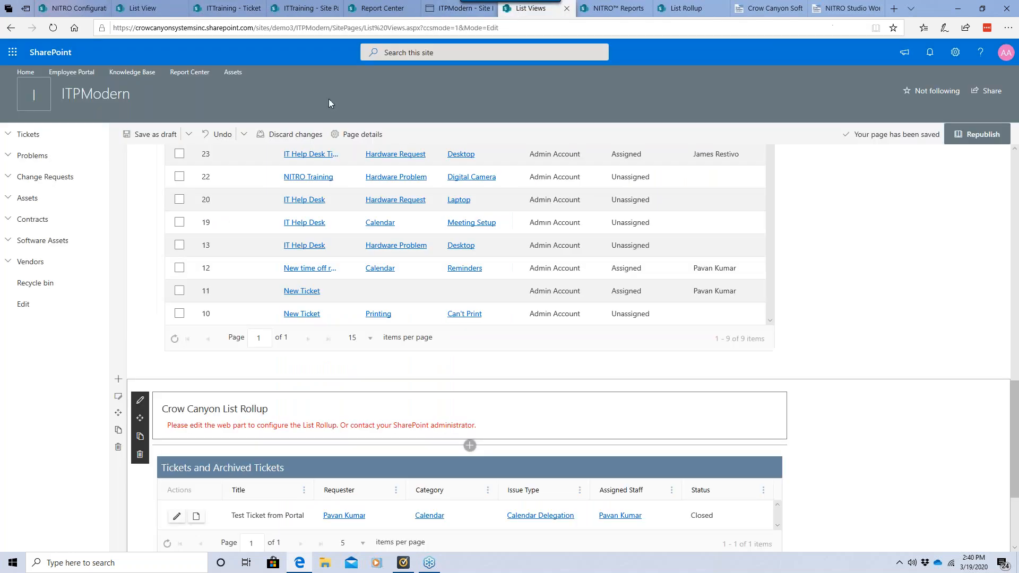
{"action": "scroll", "coordinate": [193, 215], "scroll_direction": "up", "scroll_amount": 5}
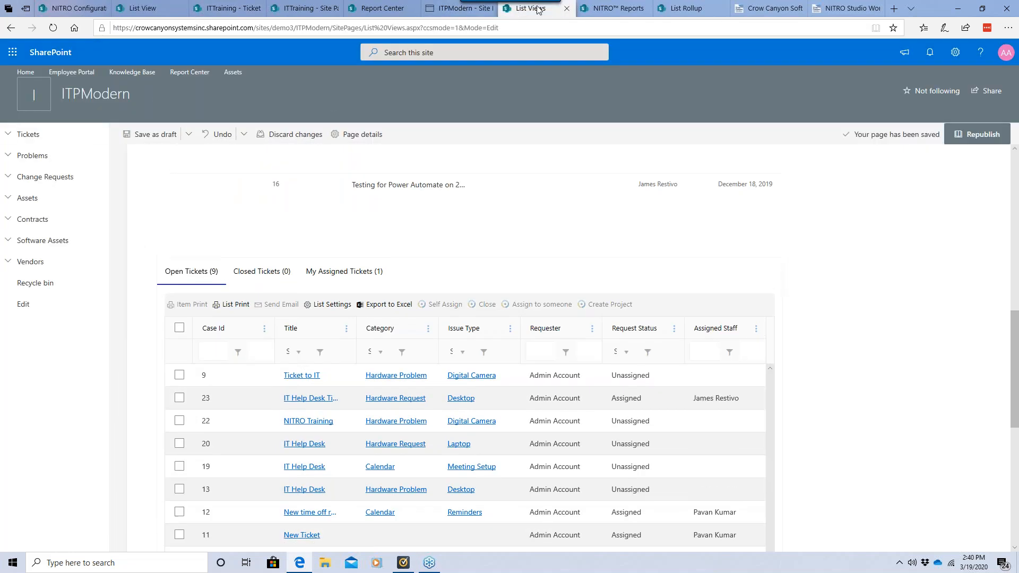
{"action": "left_click", "coordinate": [371, 9]}
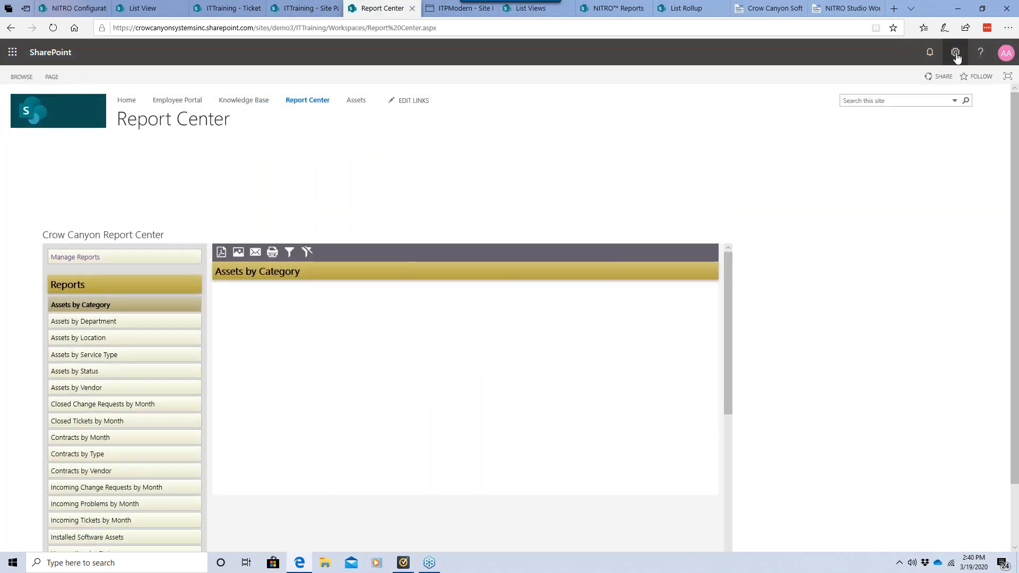
{"action": "left_click", "coordinate": [955, 53]}
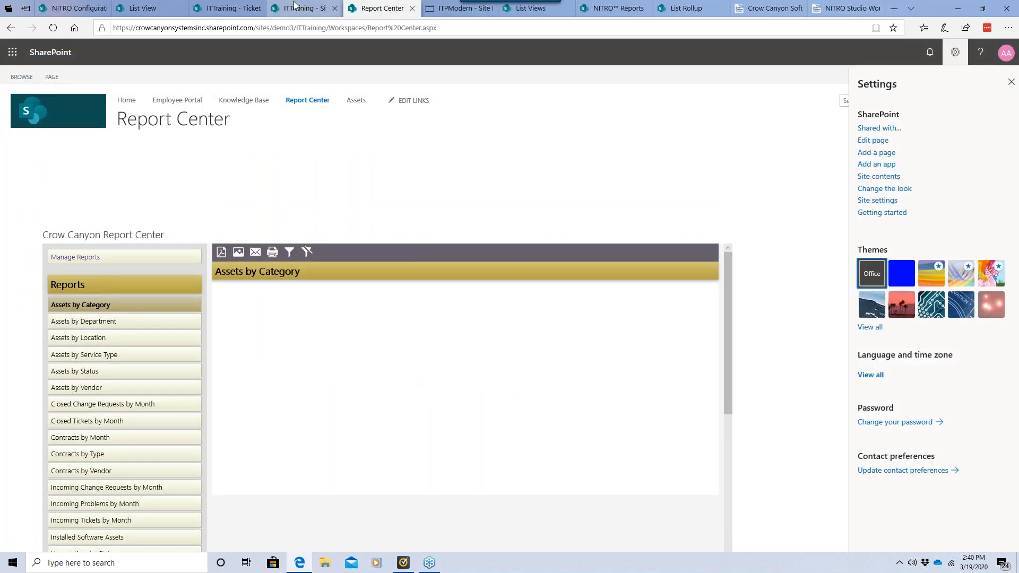
{"action": "left_click", "coordinate": [295, 8]}
{"action": "left_click", "coordinate": [195, 227]}
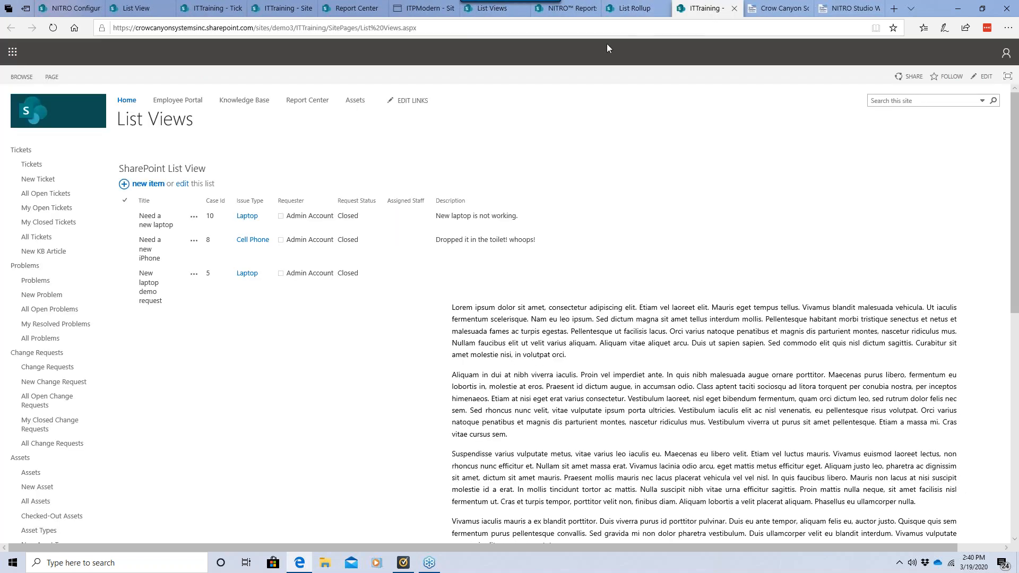
Step: Select the "Need a new laptop" ticket and open the Conditional Formatting settings for its list
{"action": "left_click", "coordinate": [124, 219]}
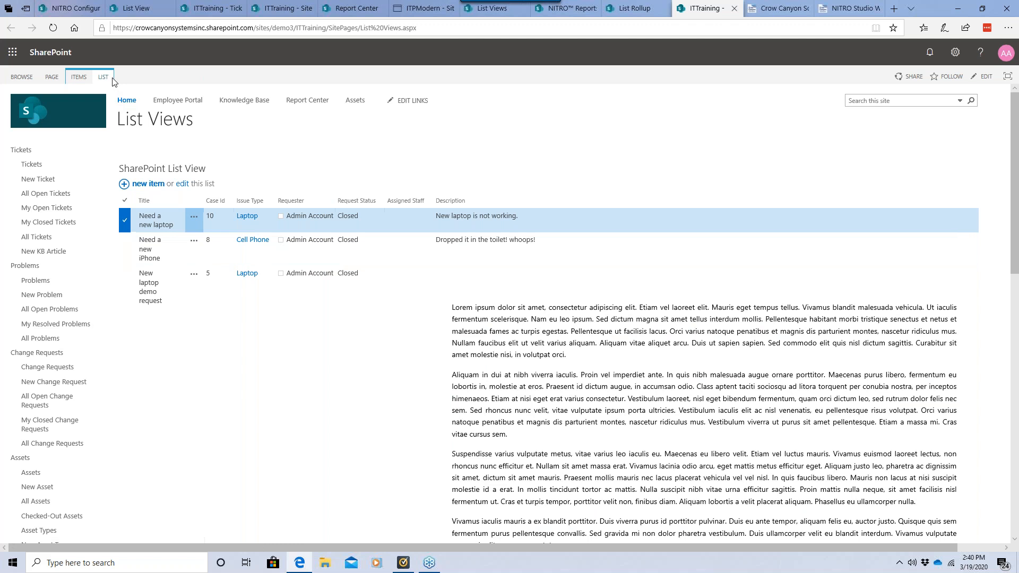
{"action": "left_click", "coordinate": [111, 78]}
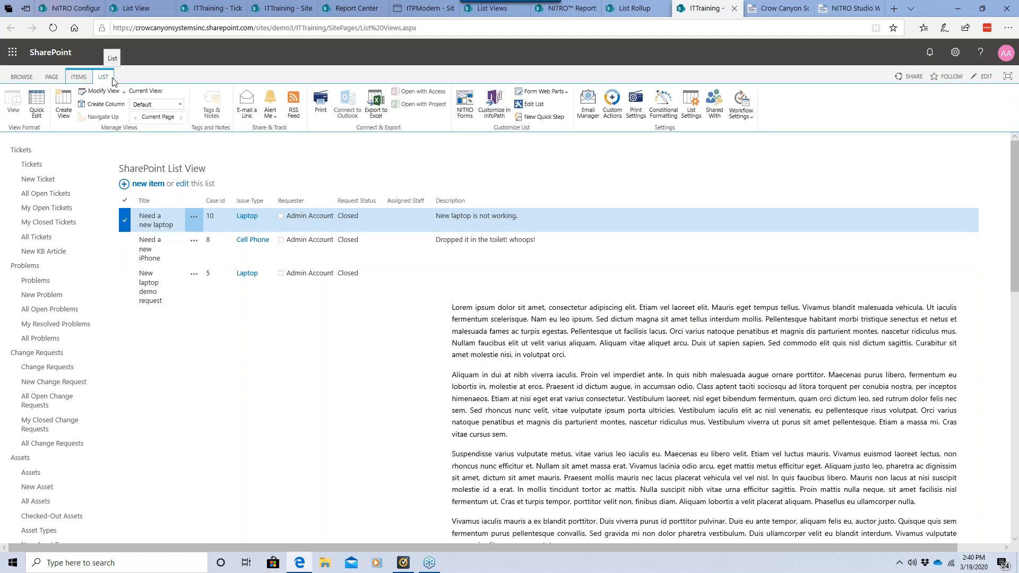
{"action": "left_click", "coordinate": [657, 115]}
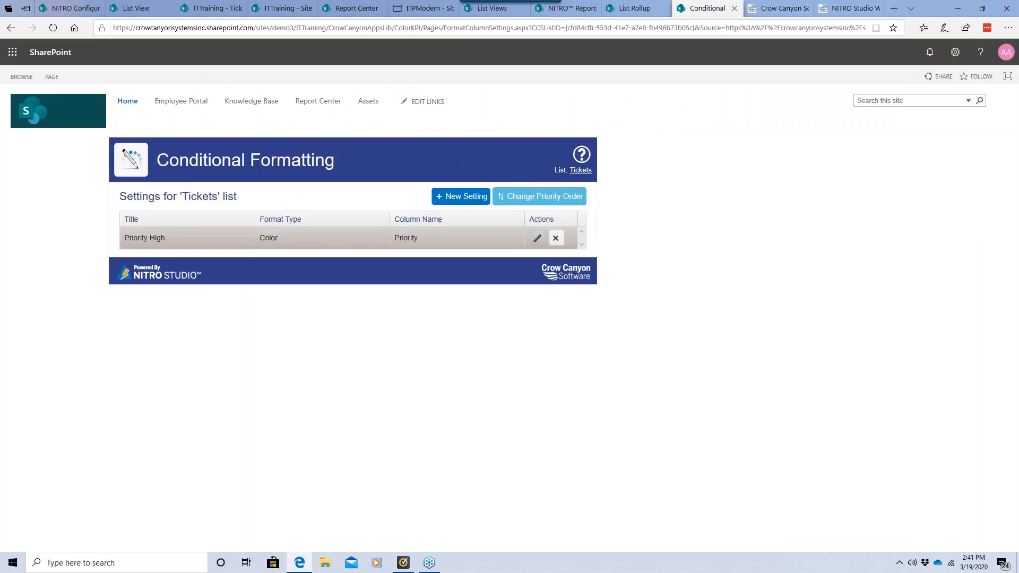
Step: Open the Priority High formatting setting and examine the options of its Icon, Progress Bar and Color format types
{"action": "left_click", "coordinate": [538, 239]}
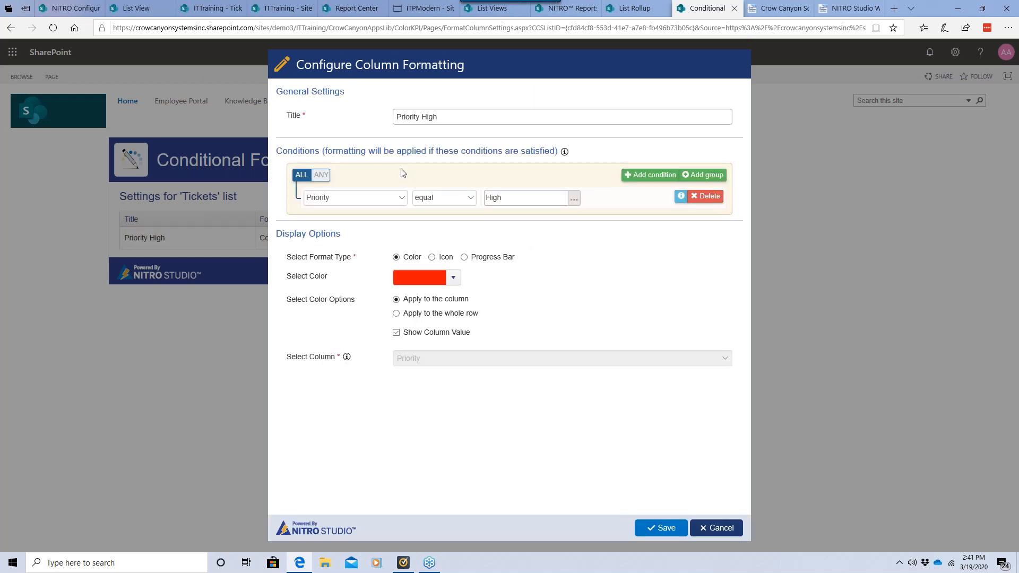
{"action": "left_click", "coordinate": [432, 257]}
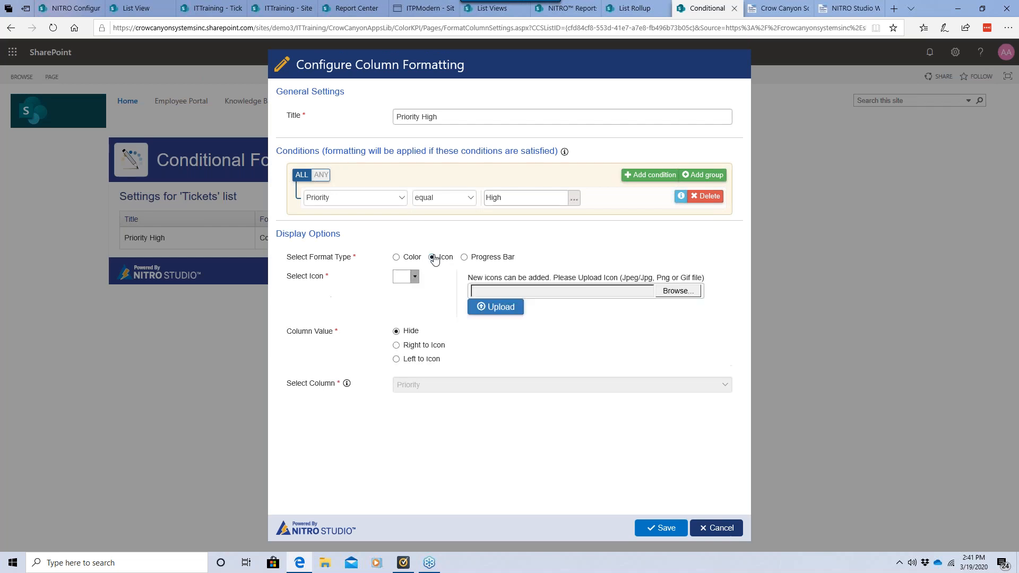
{"action": "left_click", "coordinate": [474, 259]}
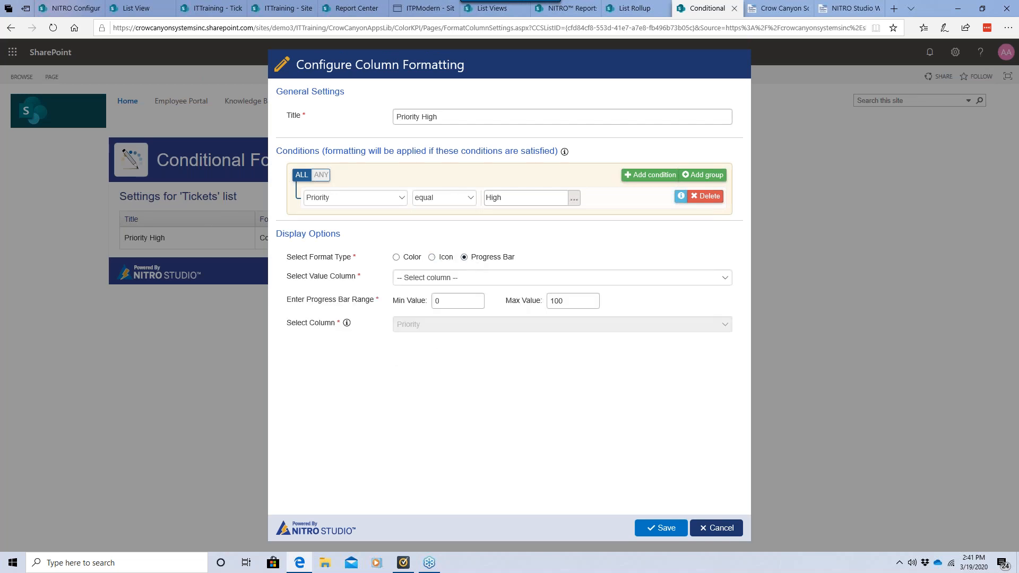
{"action": "left_click", "coordinate": [410, 263]}
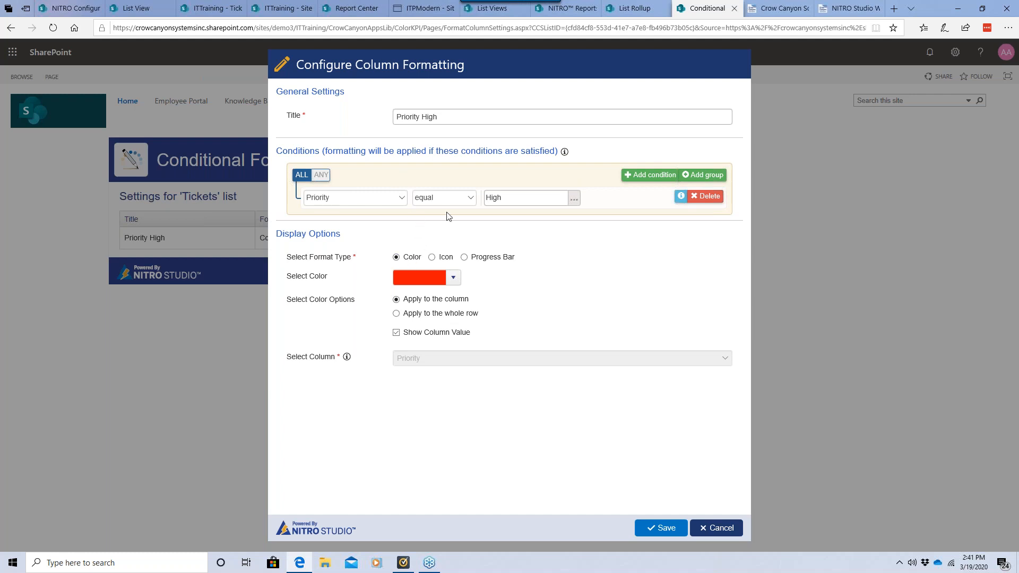
Step: Change the Priority High setting's format type to Icon with the red star, keep the column value hidden, and save it
{"action": "left_click", "coordinate": [431, 256]}
{"action": "left_click", "coordinate": [413, 276]}
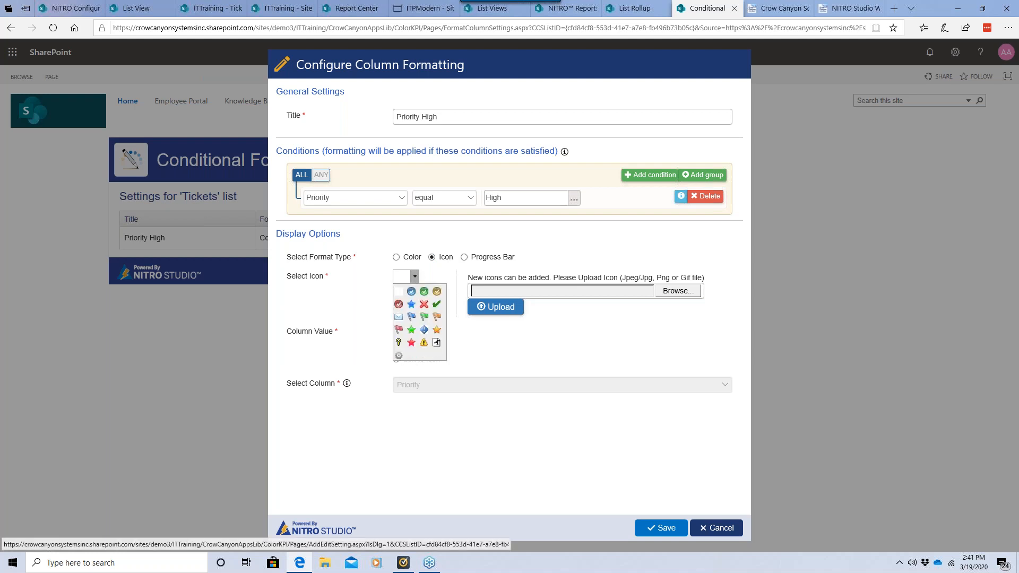
{"action": "left_click", "coordinate": [428, 311]}
{"action": "left_click", "coordinate": [414, 277]}
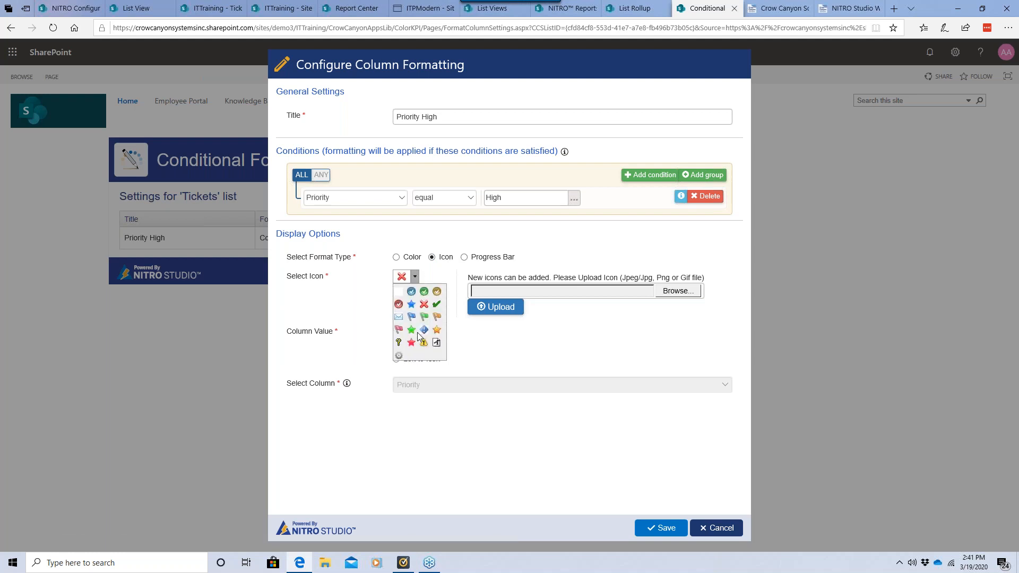
{"action": "left_click", "coordinate": [411, 343]}
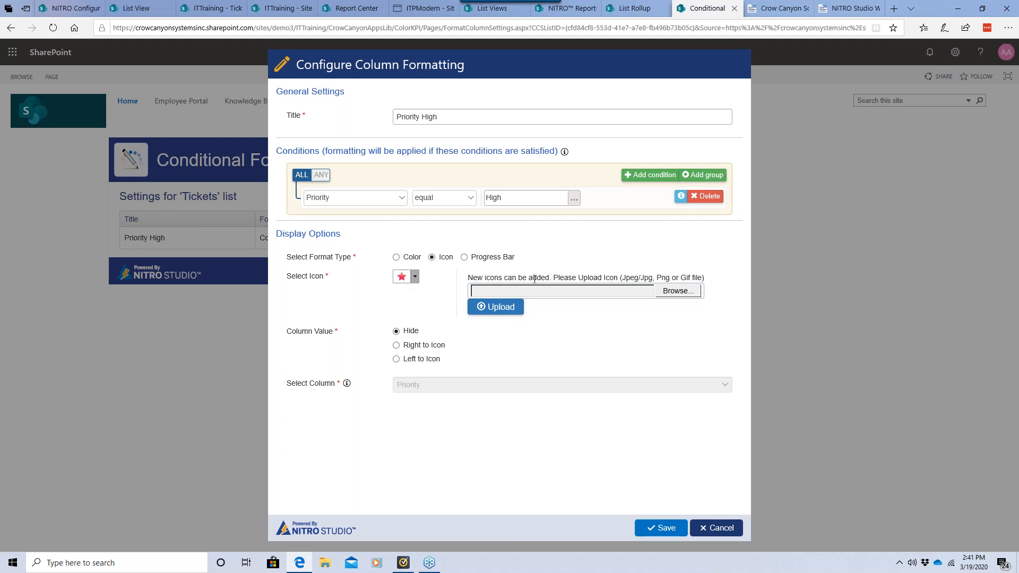
{"action": "left_click", "coordinate": [415, 277]}
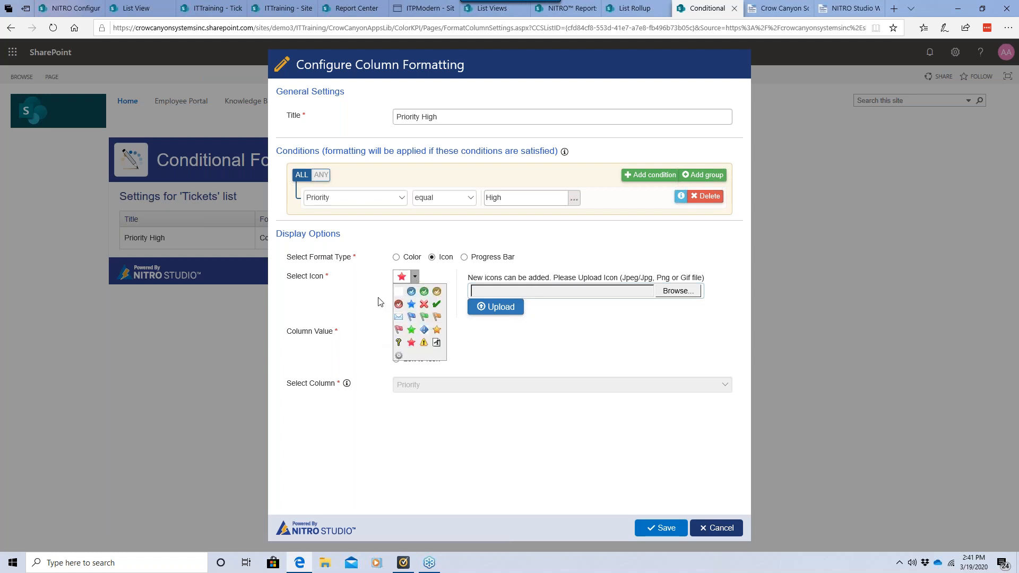
{"action": "left_click", "coordinate": [358, 297]}
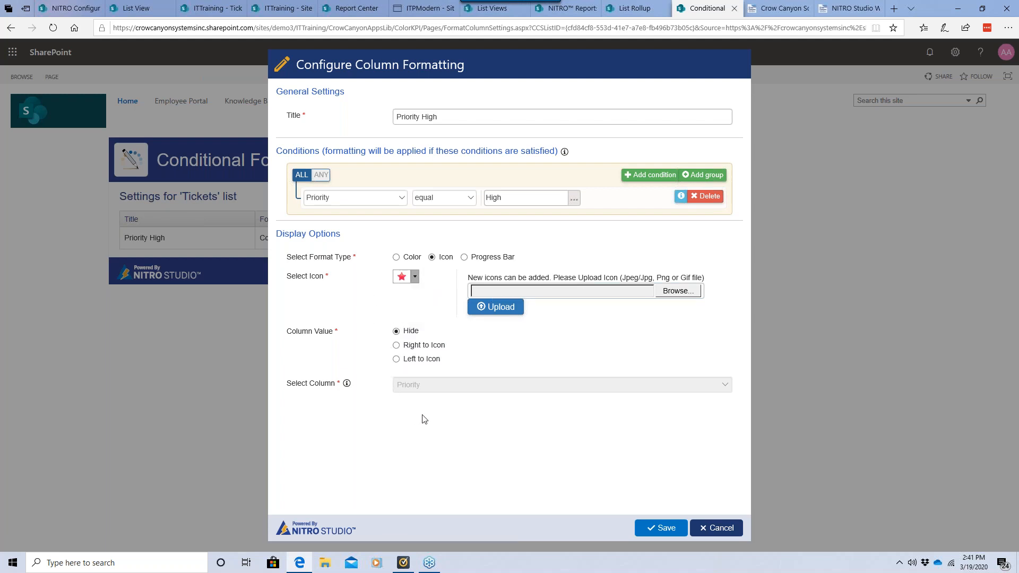
{"action": "left_click", "coordinate": [662, 530]}
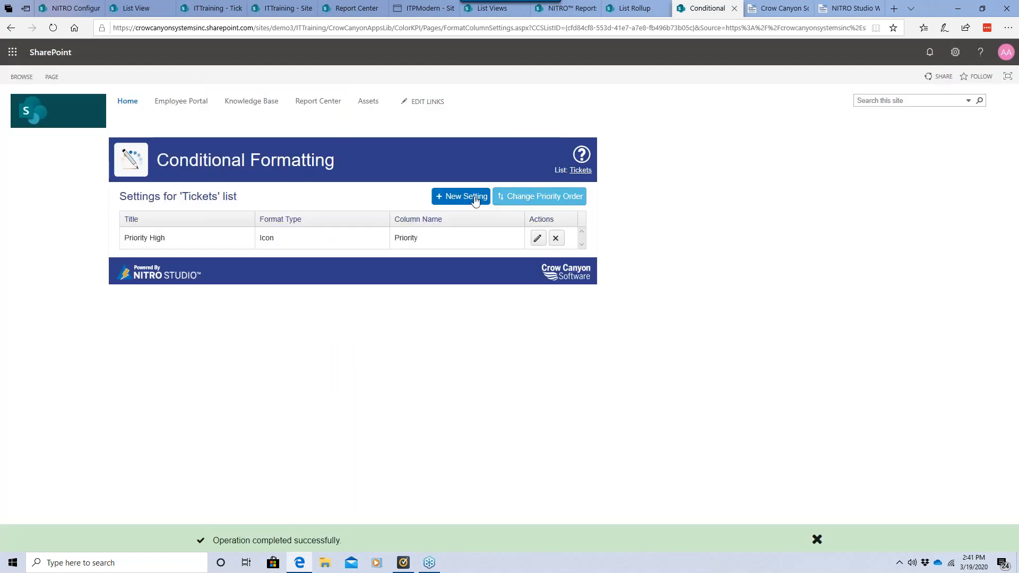
Step: Start a new conditional formatting setting for the Tickets list and title it "Request is Resolved"
{"action": "left_click", "coordinate": [471, 197]}
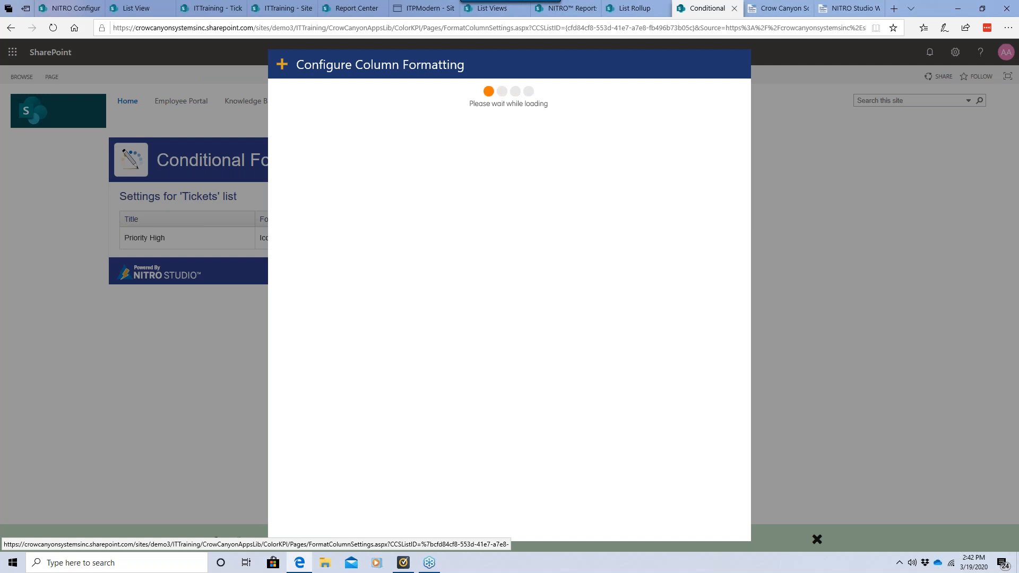
{"action": "left_click", "coordinate": [410, 117]}
{"action": "type", "text": "CAt"}
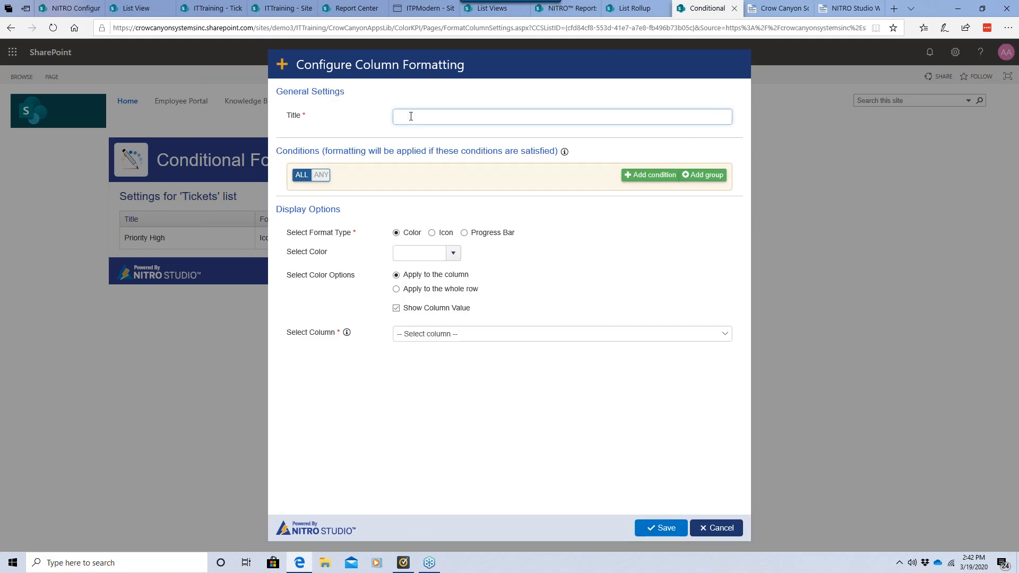
{"action": "type", "text": "Request"}
{"action": "type", "text": " is REs"}
{"action": "type", "text": "esolved"}
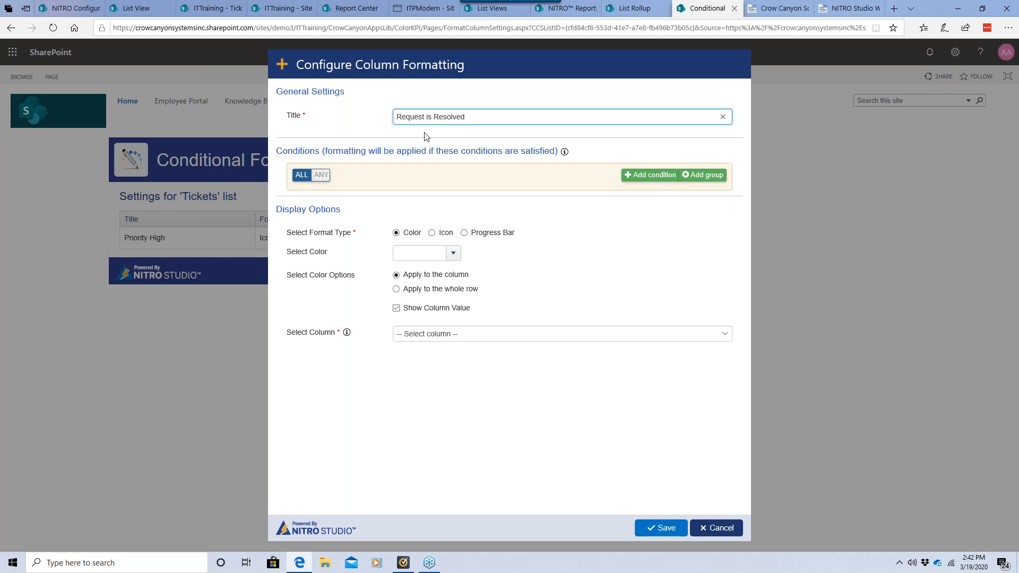
Step: Add a condition that Request Status equals "Resolved" to the new formatting setting
{"action": "left_click", "coordinate": [651, 176]}
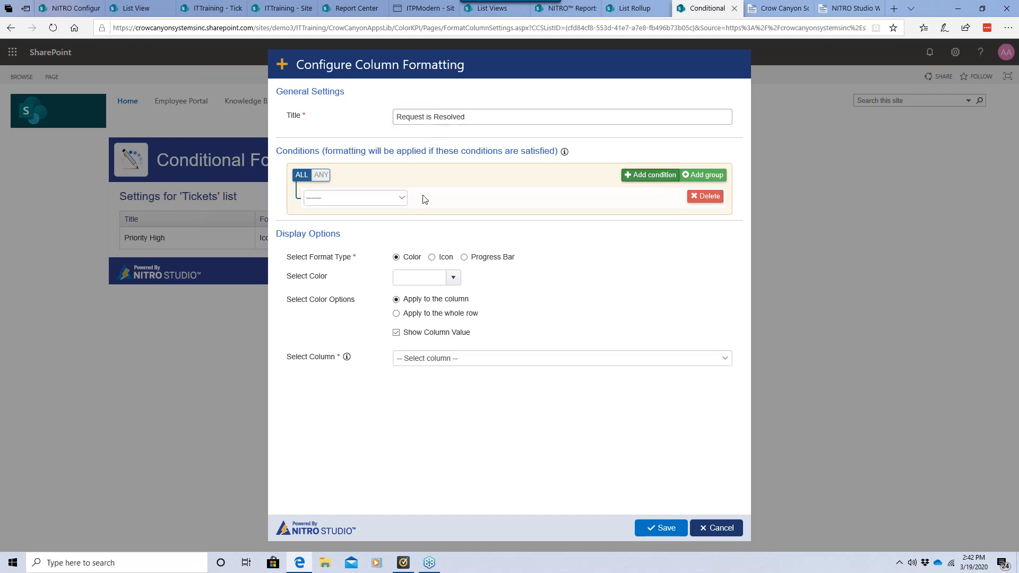
{"action": "left_click", "coordinate": [405, 200]}
{"action": "left_click_drag", "start_coordinate": [399, 221], "coordinate": [408, 383]}
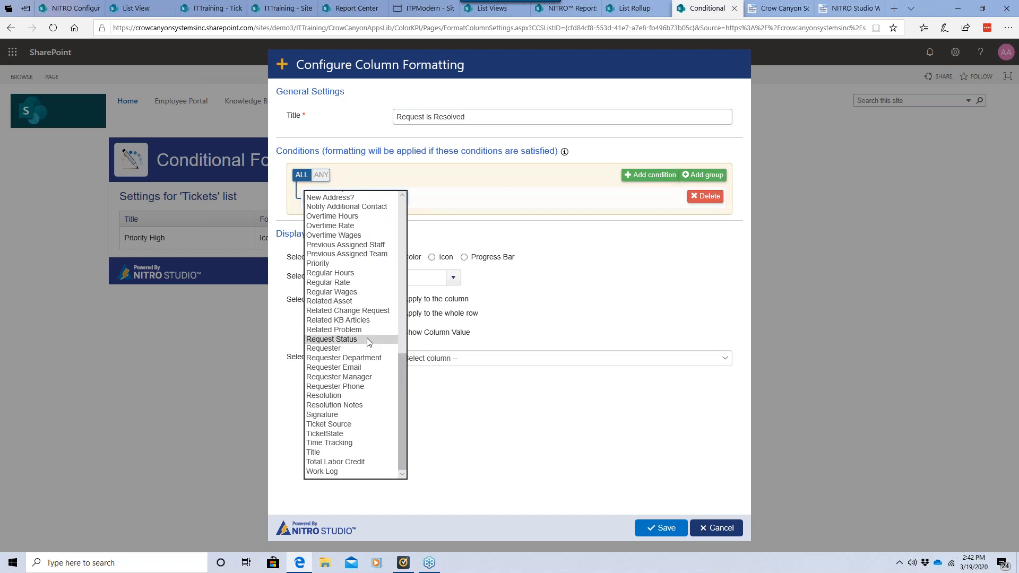
{"action": "left_click", "coordinate": [367, 339]}
{"action": "left_click", "coordinate": [463, 198]}
{"action": "left_click", "coordinate": [496, 196]}
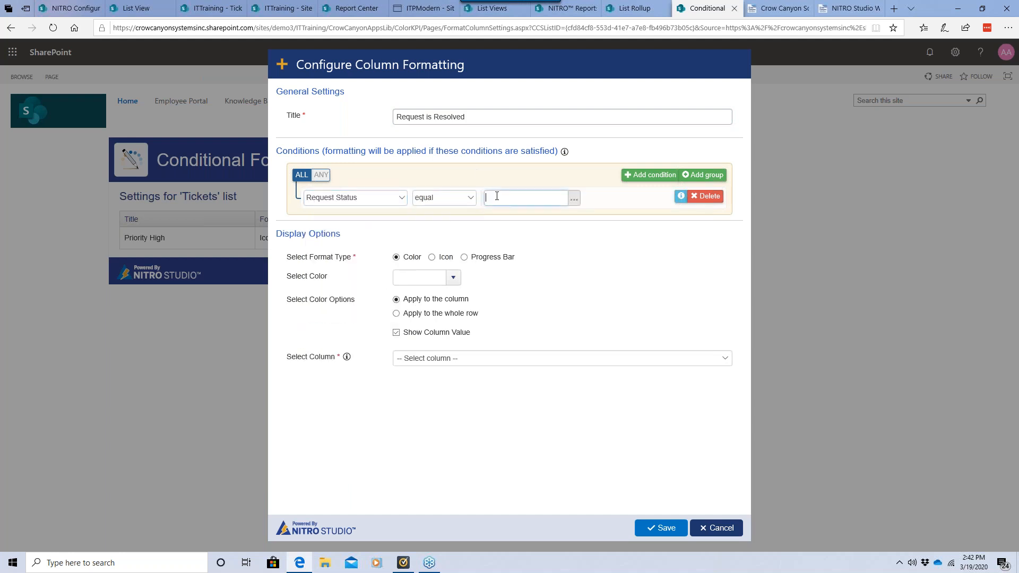
{"action": "type", "text": "Resolved"}
Step: Set the Request is Resolved setting's color to light green (#8dee79)
{"action": "left_click", "coordinate": [440, 278]}
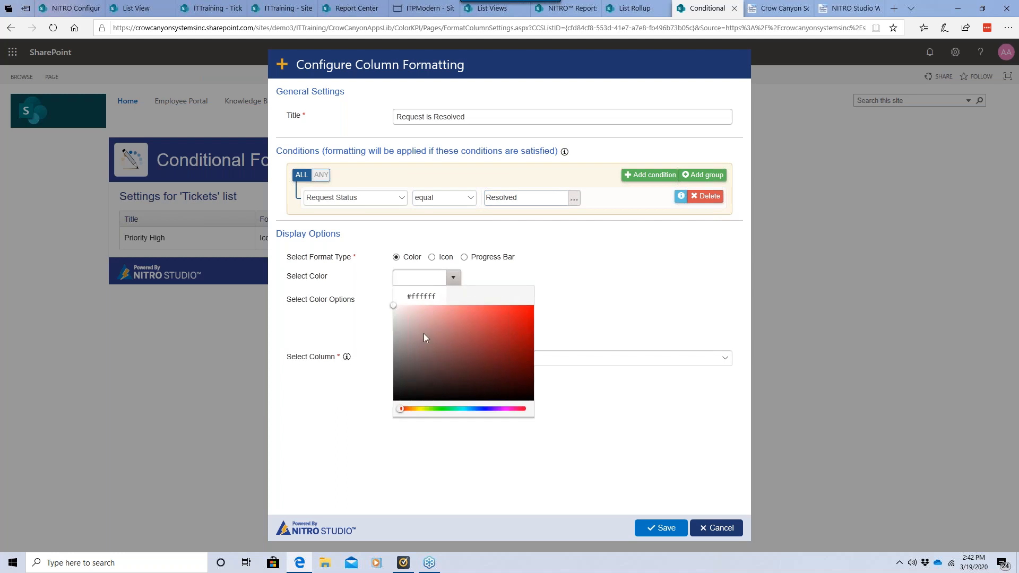
{"action": "left_click", "coordinate": [438, 408]}
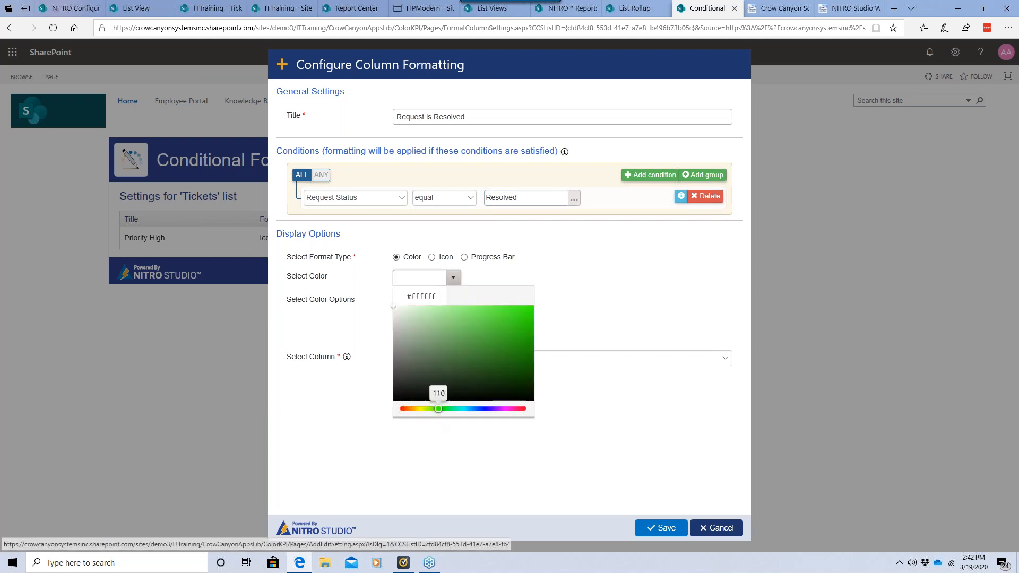
{"action": "left_click", "coordinate": [455, 312]}
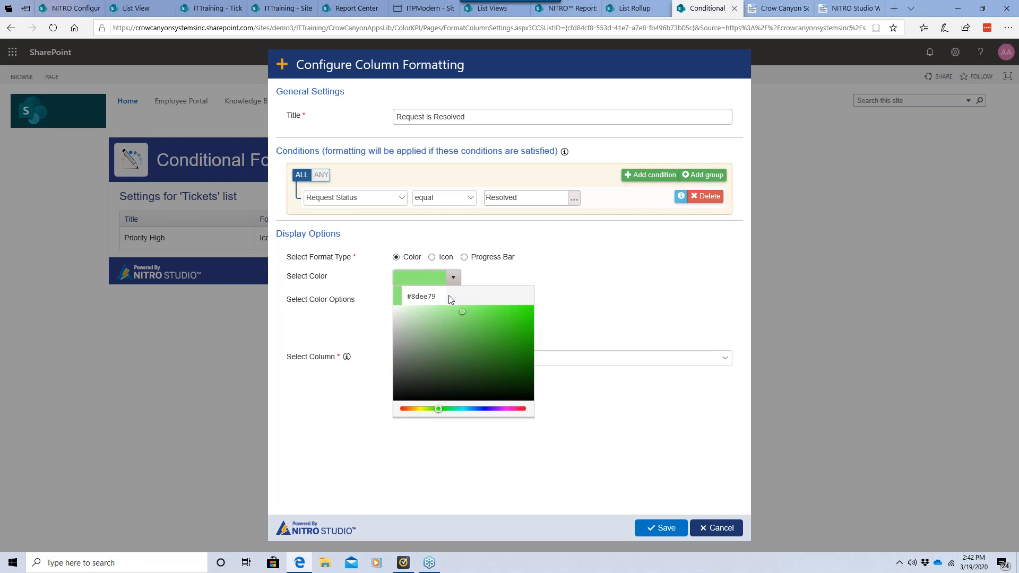
{"action": "left_click", "coordinate": [564, 273]}
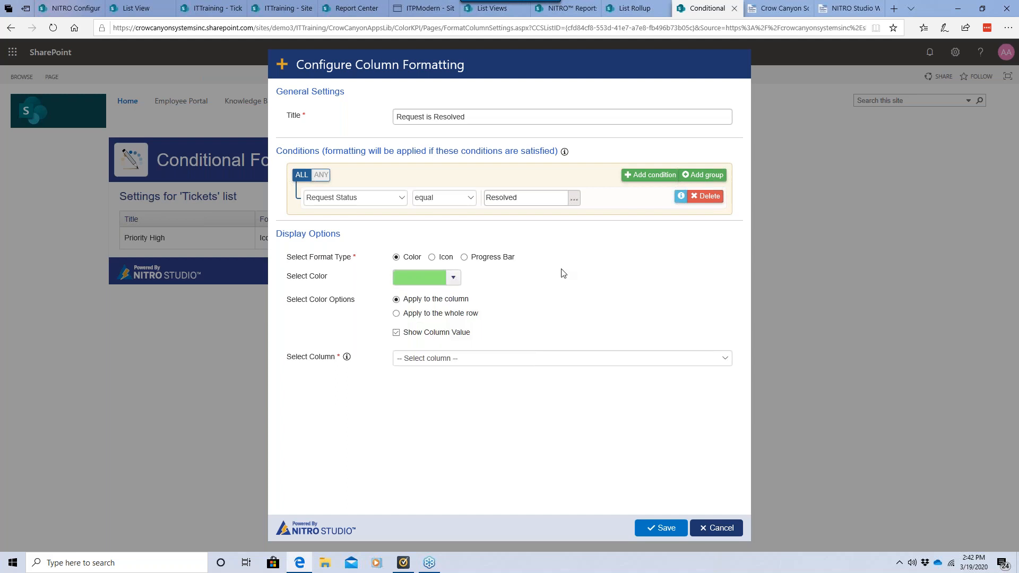
Step: Apply the green color to the Request Status column and save the Request is Resolved setting
{"action": "left_click", "coordinate": [658, 531]}
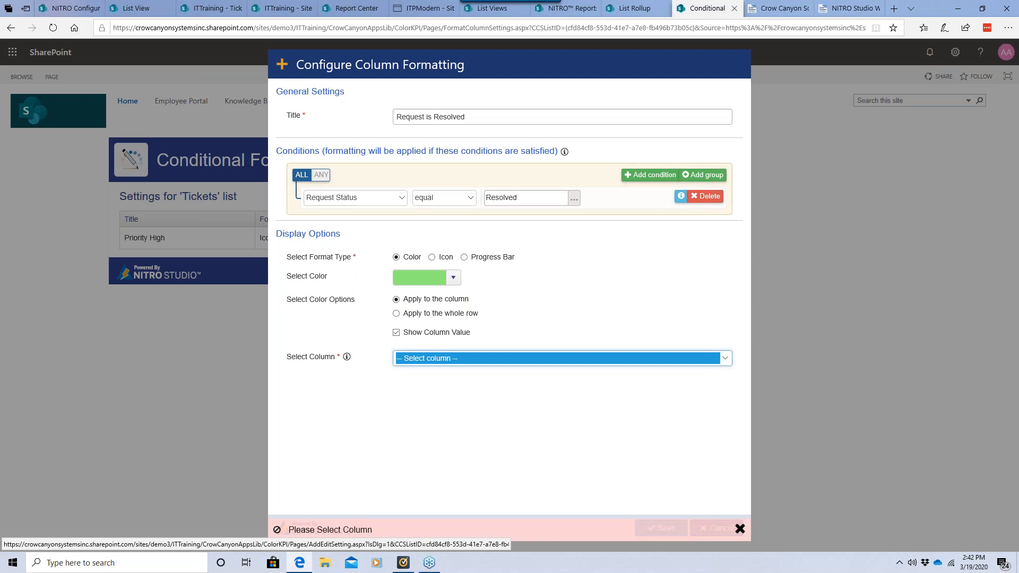
{"action": "left_click", "coordinate": [519, 359]}
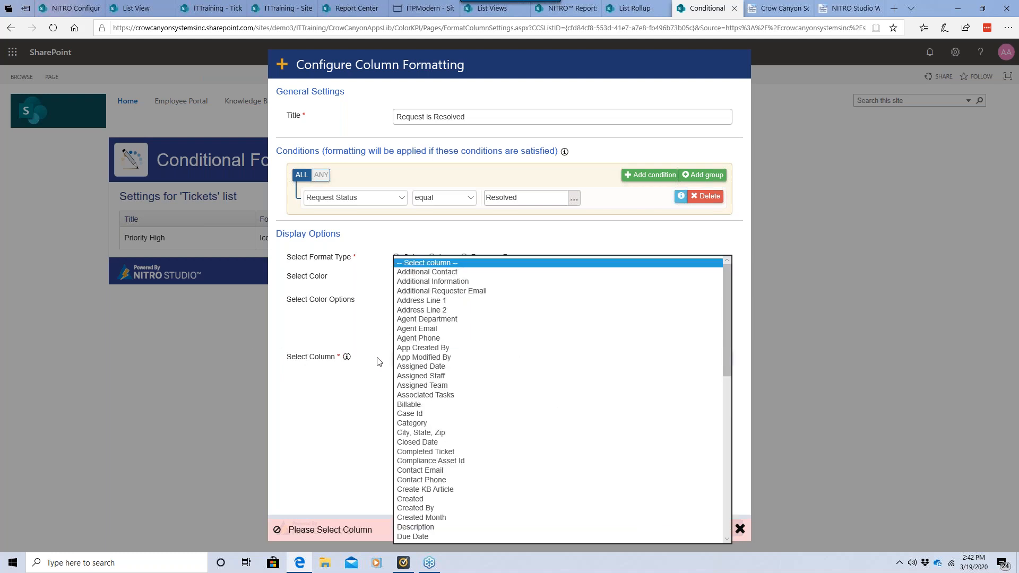
{"action": "left_click", "coordinate": [371, 332]}
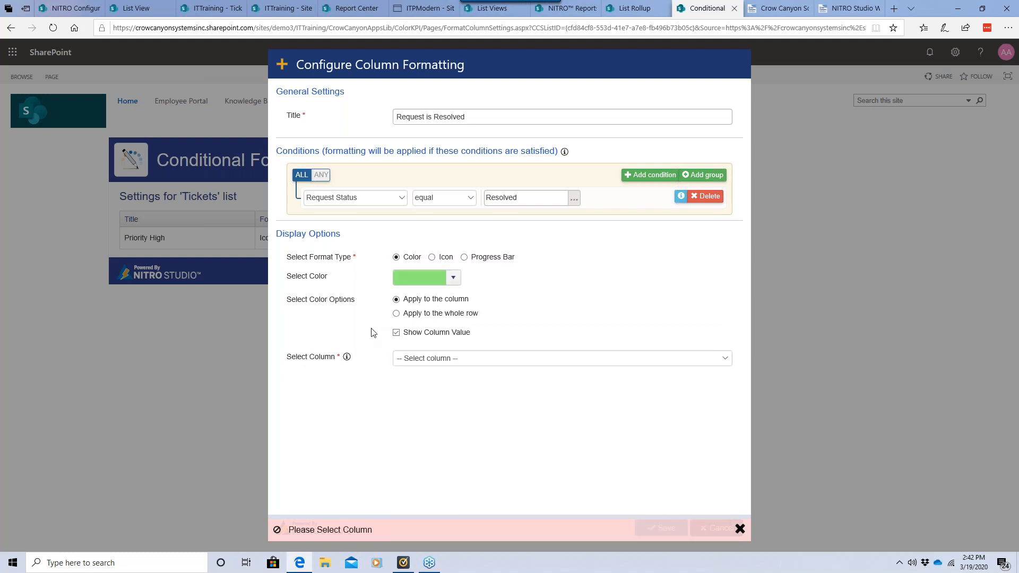
{"action": "left_click", "coordinate": [418, 360]}
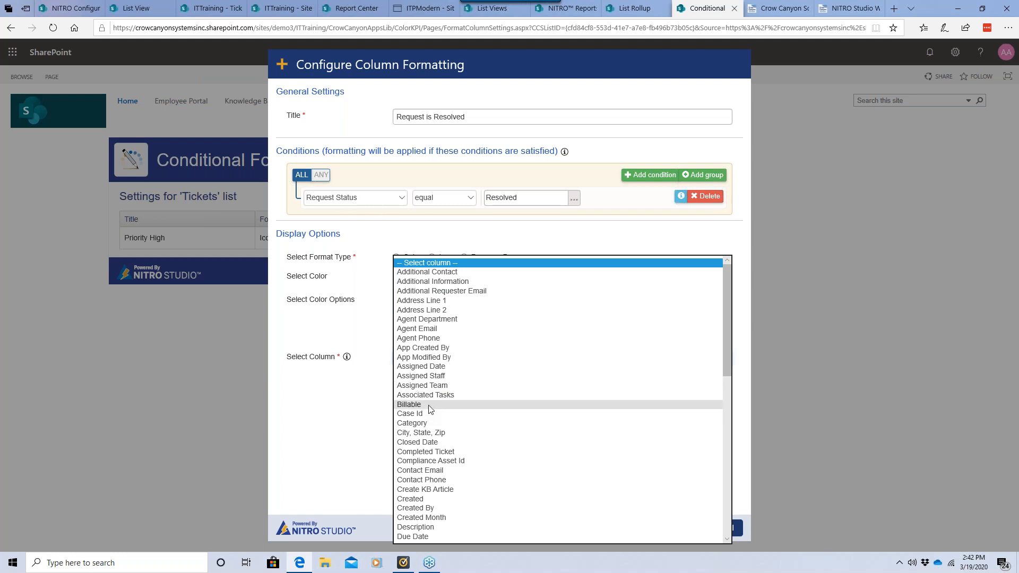
{"action": "scroll", "coordinate": [433, 425], "scroll_direction": "down", "scroll_amount": 3}
{"action": "scroll", "coordinate": [433, 428], "scroll_direction": "down", "scroll_amount": 4}
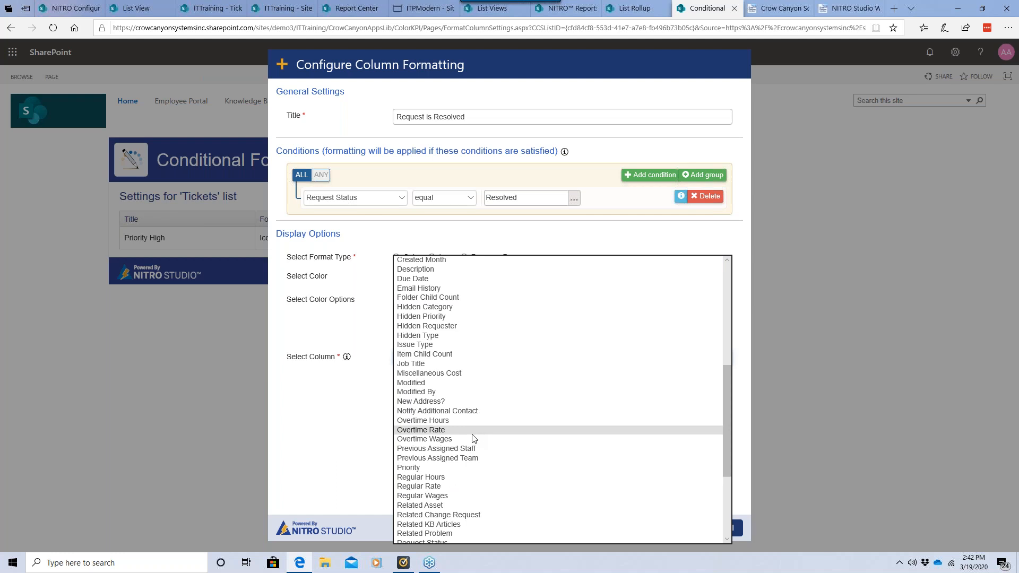
{"action": "scroll", "coordinate": [457, 474], "scroll_direction": "down", "scroll_amount": 3}
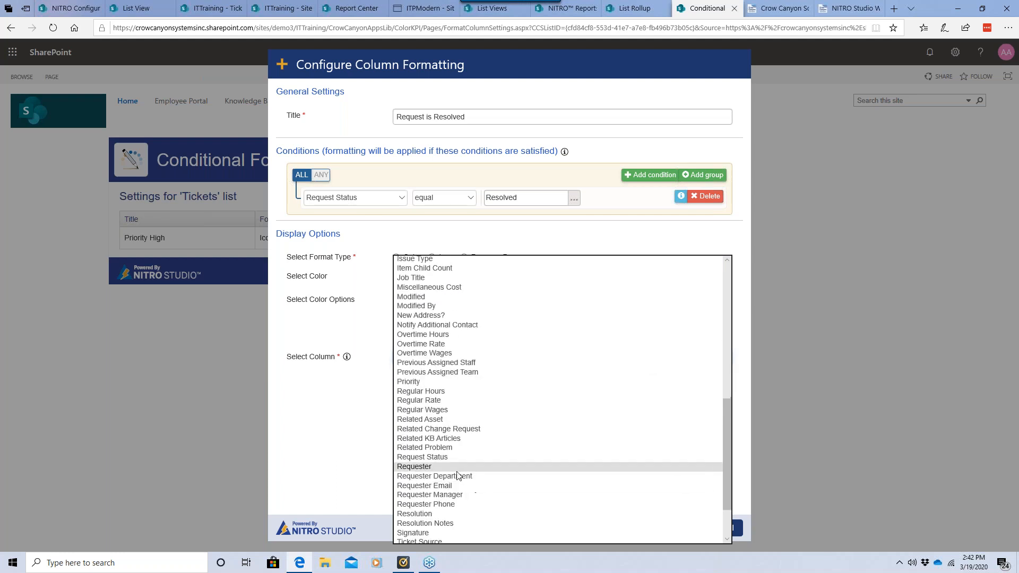
{"action": "left_click", "coordinate": [451, 457]}
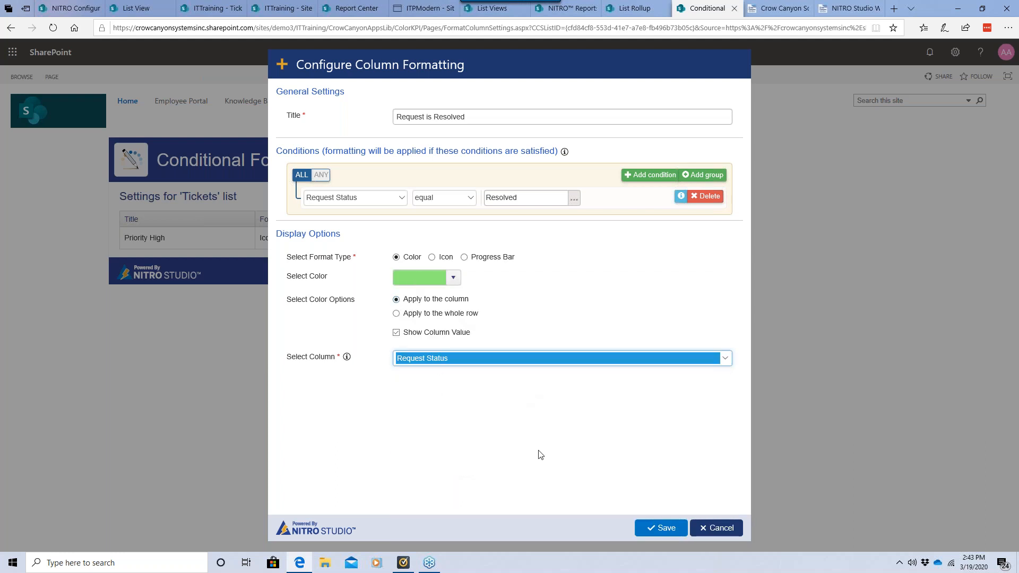
{"action": "left_click", "coordinate": [660, 530]}
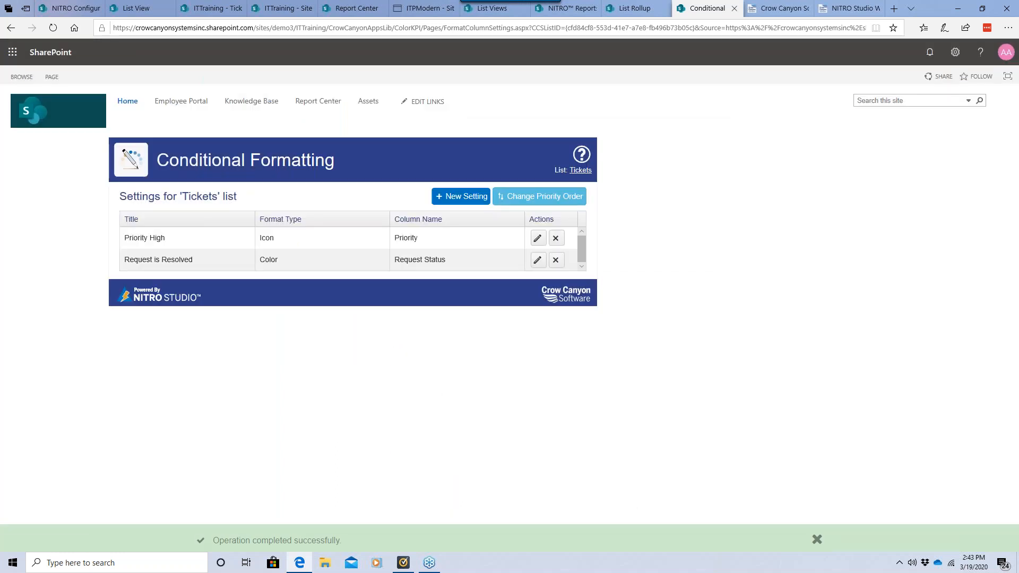
Step: Start a new formatting setting, examine the Progress Bar format's value column, range and target column options, and discard it
{"action": "left_click", "coordinate": [478, 197]}
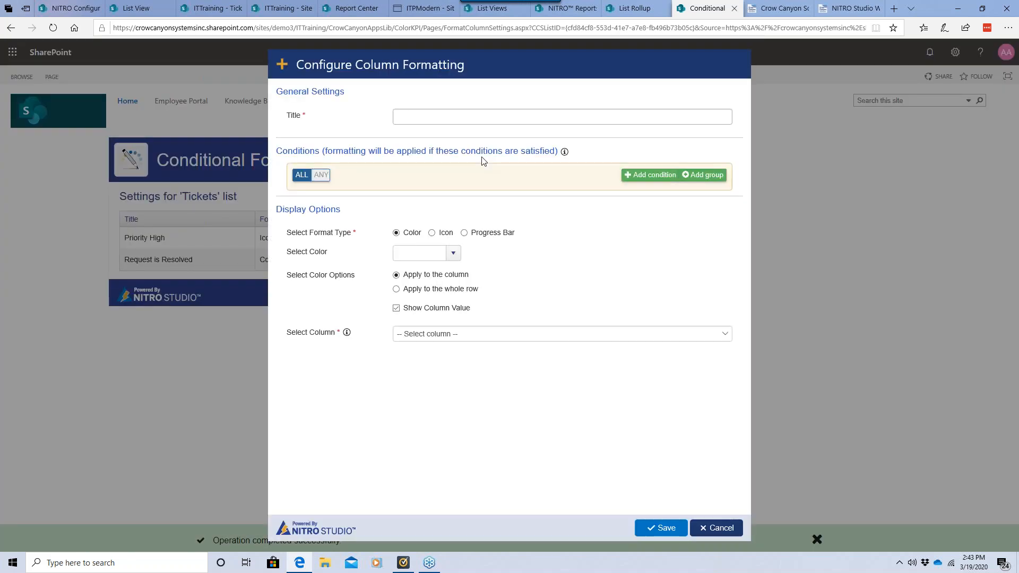
{"action": "left_click", "coordinate": [464, 233]}
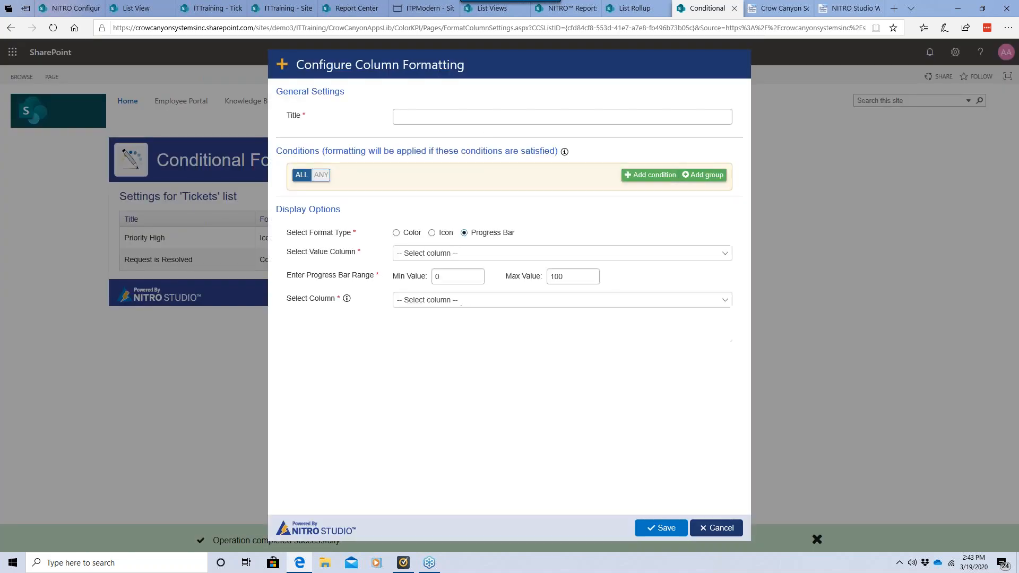
{"action": "left_click", "coordinate": [457, 253]}
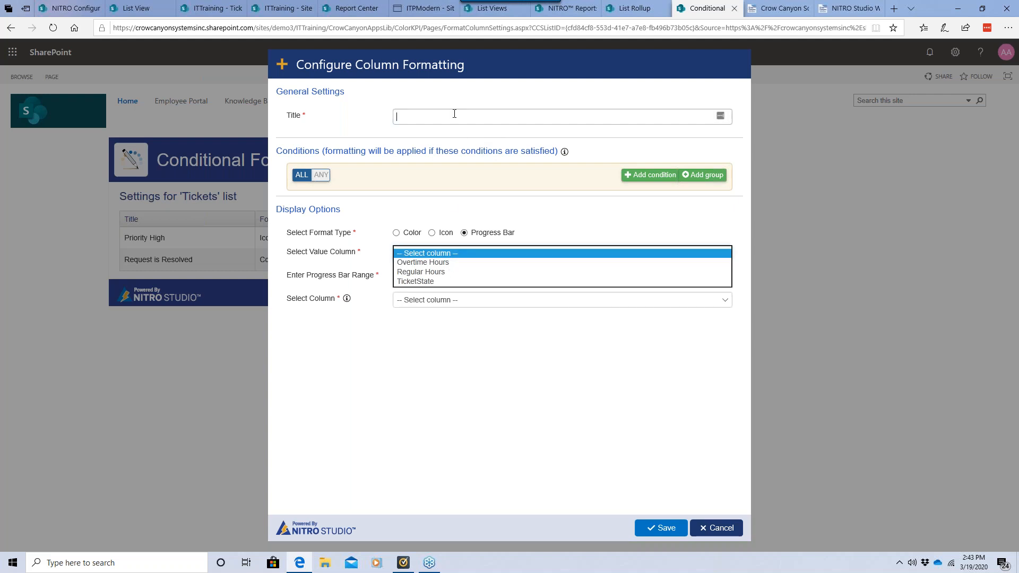
{"action": "left_click", "coordinate": [452, 116]}
{"action": "left_click", "coordinate": [453, 254]}
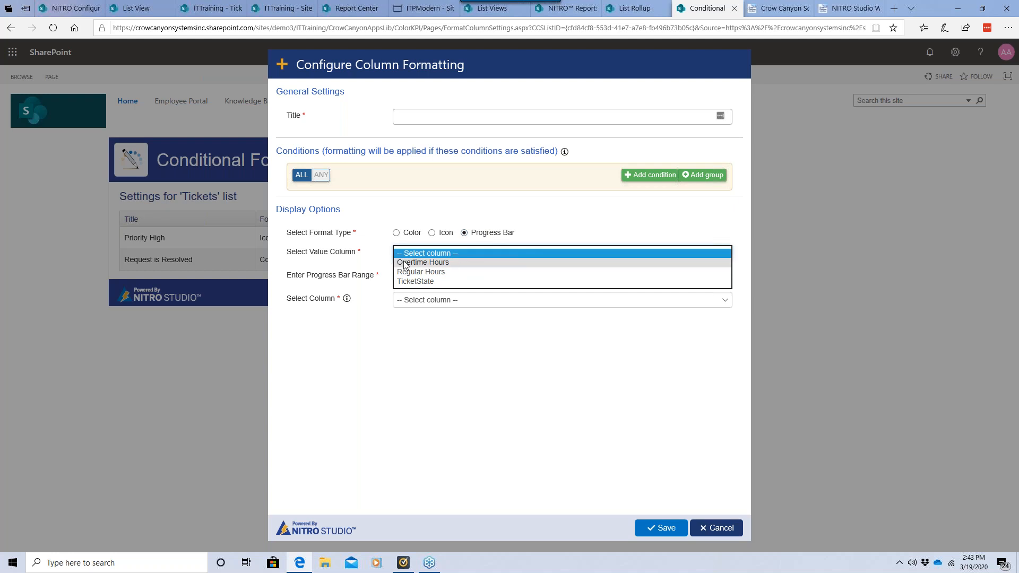
{"action": "left_click", "coordinate": [365, 255]}
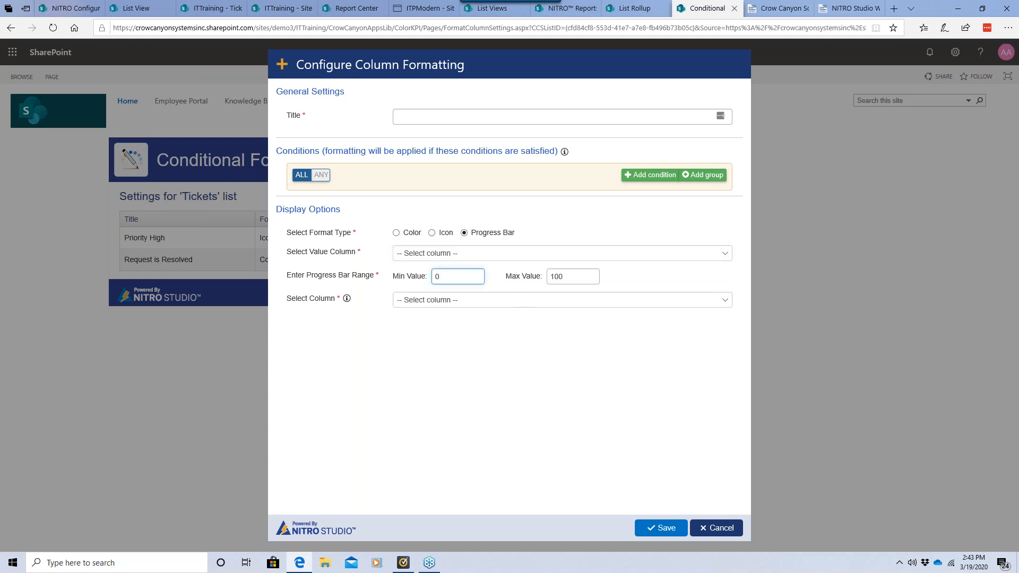
{"action": "left_click", "coordinate": [504, 300]}
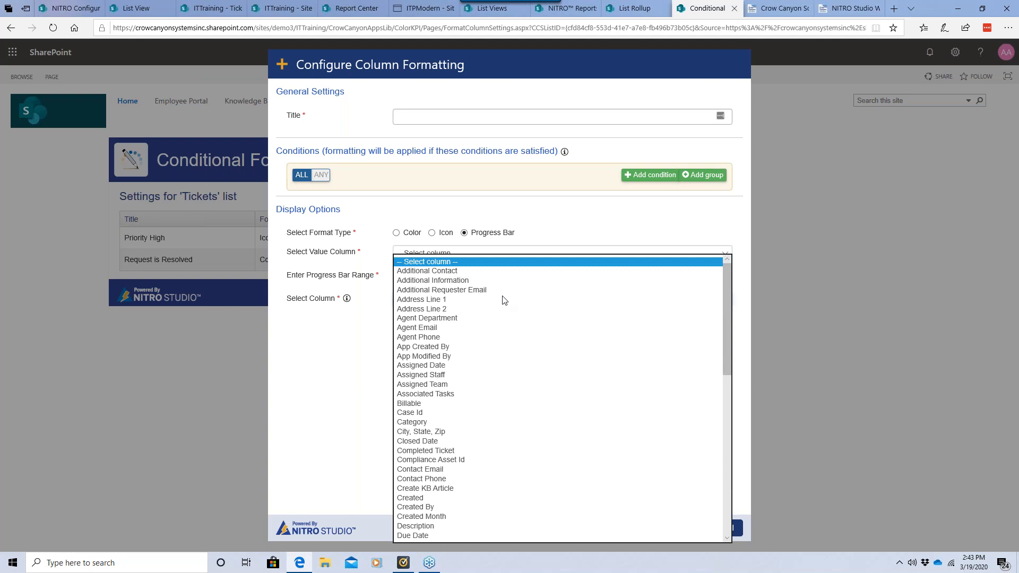
{"action": "left_click", "coordinate": [380, 334]}
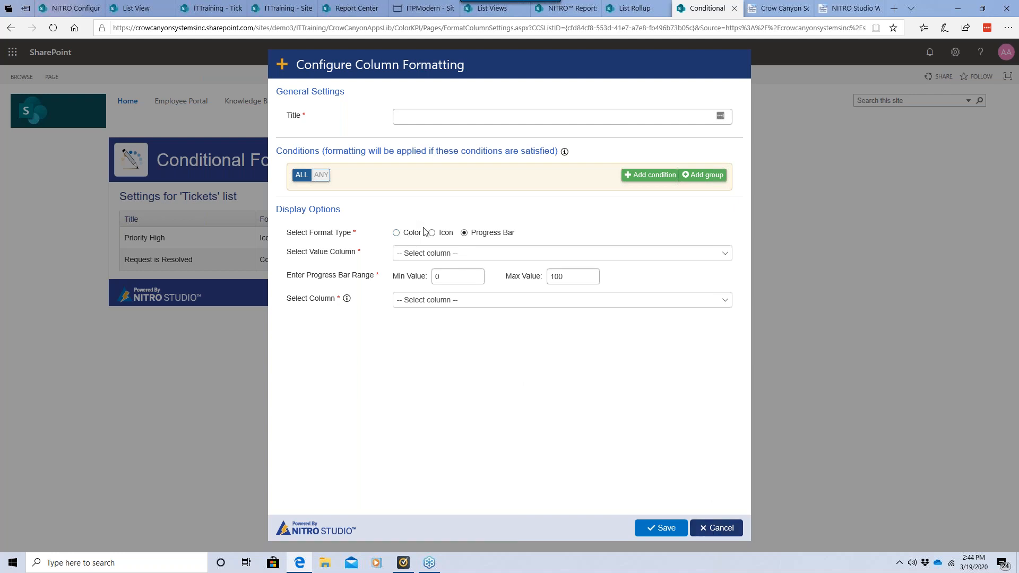
{"action": "left_click", "coordinate": [730, 529]}
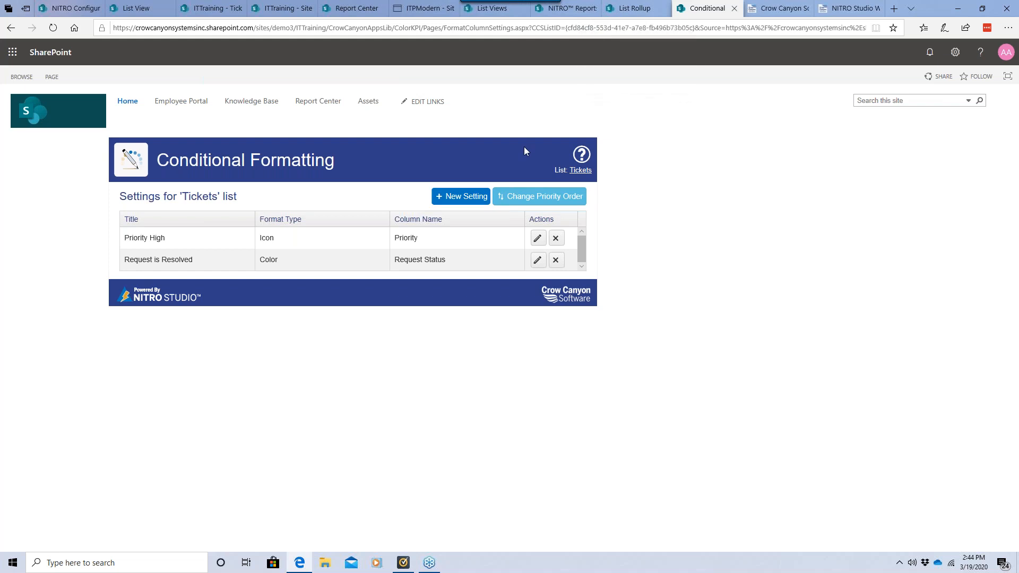
Step: Delete the Request is Resolved formatting setting from the Tickets list
{"action": "left_click", "coordinate": [556, 260]}
{"action": "left_click", "coordinate": [471, 313]}
Step: Change the Priority High setting's format type to Color with red (#f33434) and save it
{"action": "left_click", "coordinate": [539, 237]}
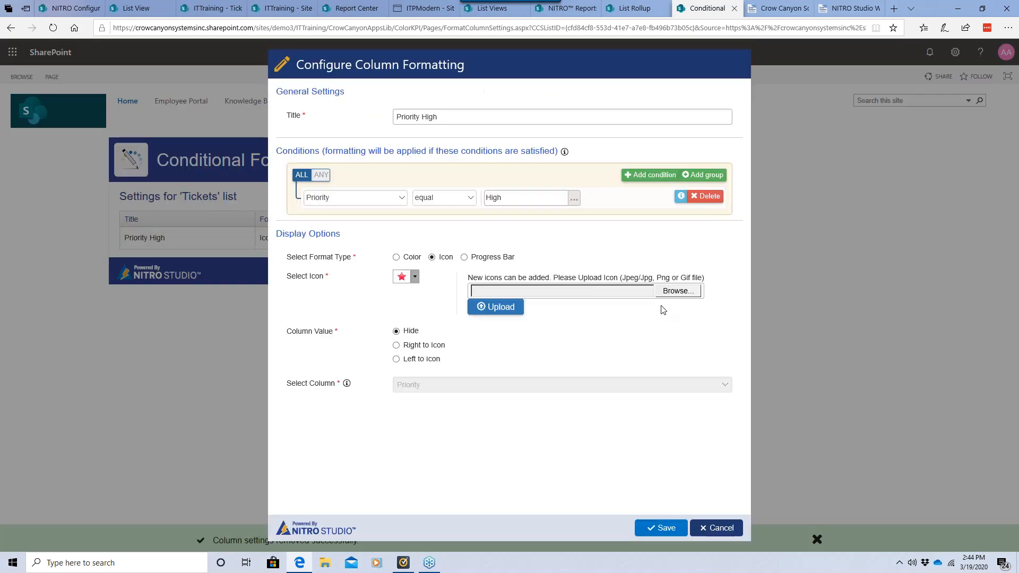
{"action": "left_click", "coordinate": [414, 280]}
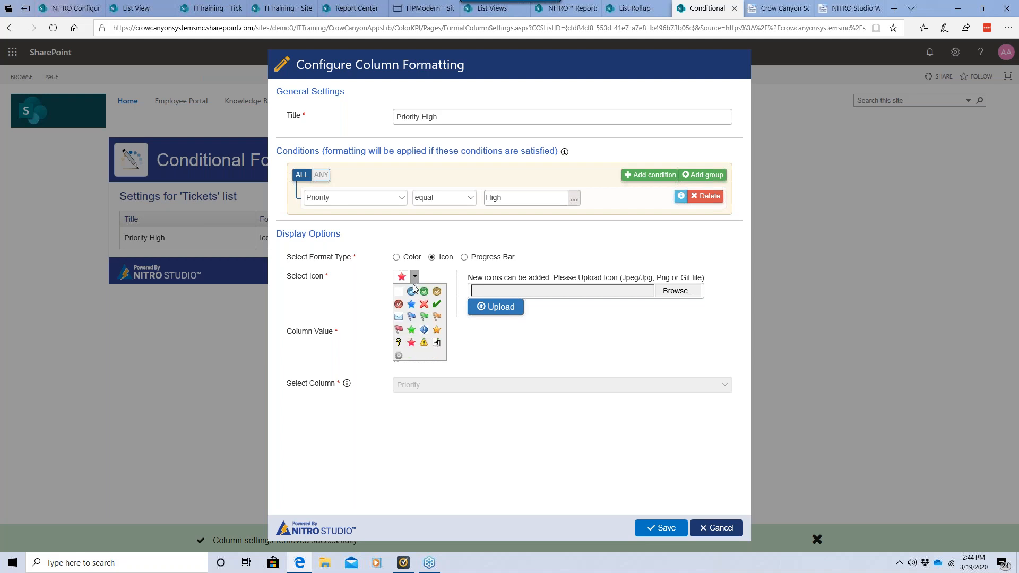
{"action": "left_click", "coordinate": [397, 257]}
{"action": "left_click", "coordinate": [446, 280]}
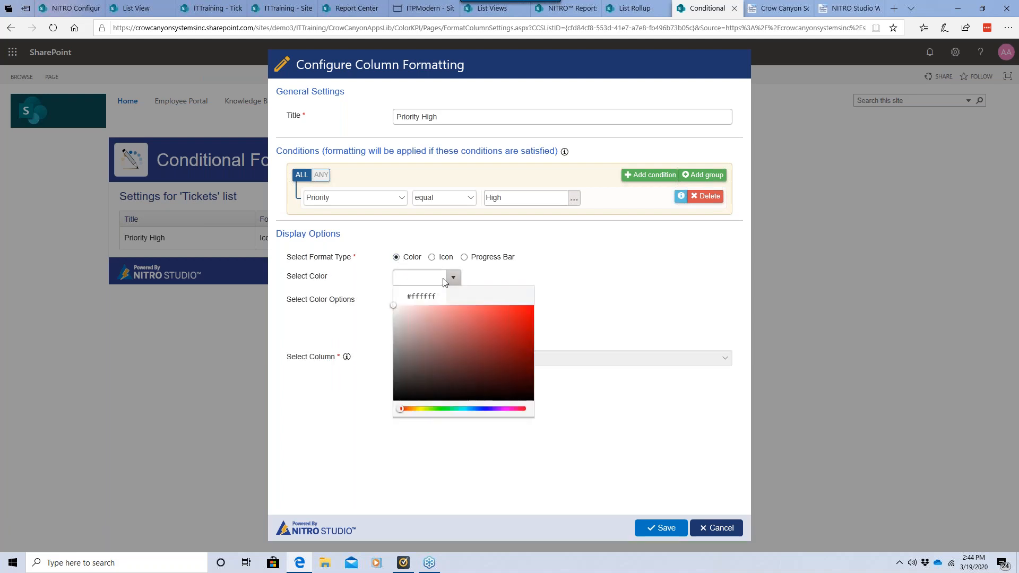
{"action": "left_click", "coordinate": [489, 309]}
{"action": "left_click", "coordinate": [503, 310]}
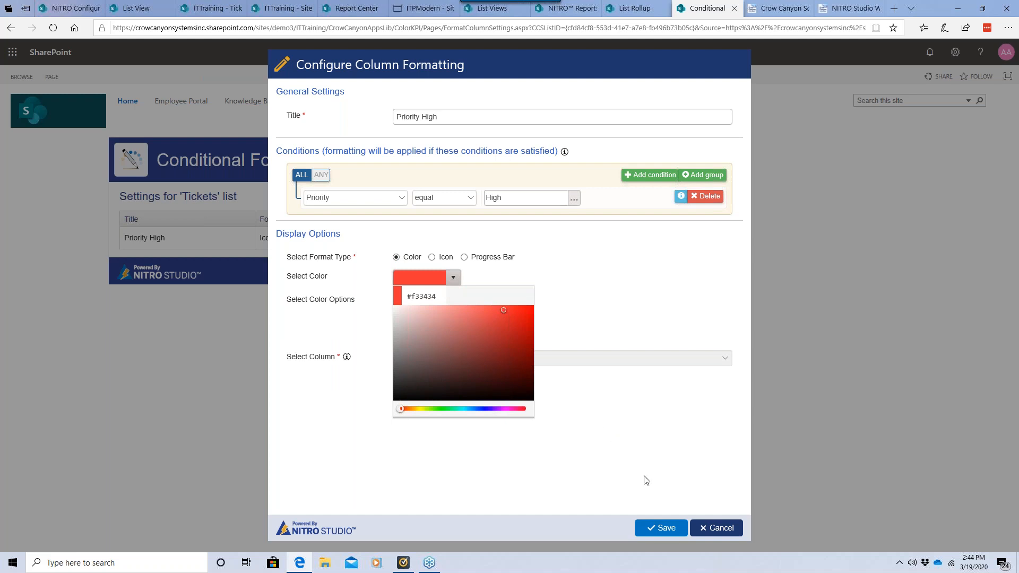
{"action": "left_click", "coordinate": [661, 528]}
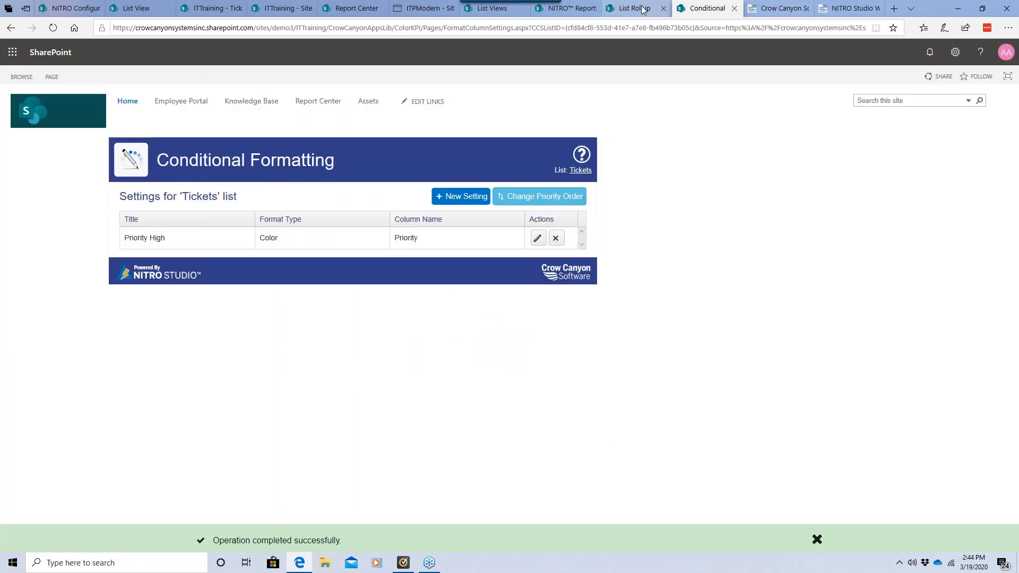
Step: Return to the NITRO Reports page, refresh the List Rollup Demo report preview, and review the settings through the Advanced Settings section
{"action": "left_click", "coordinate": [565, 8]}
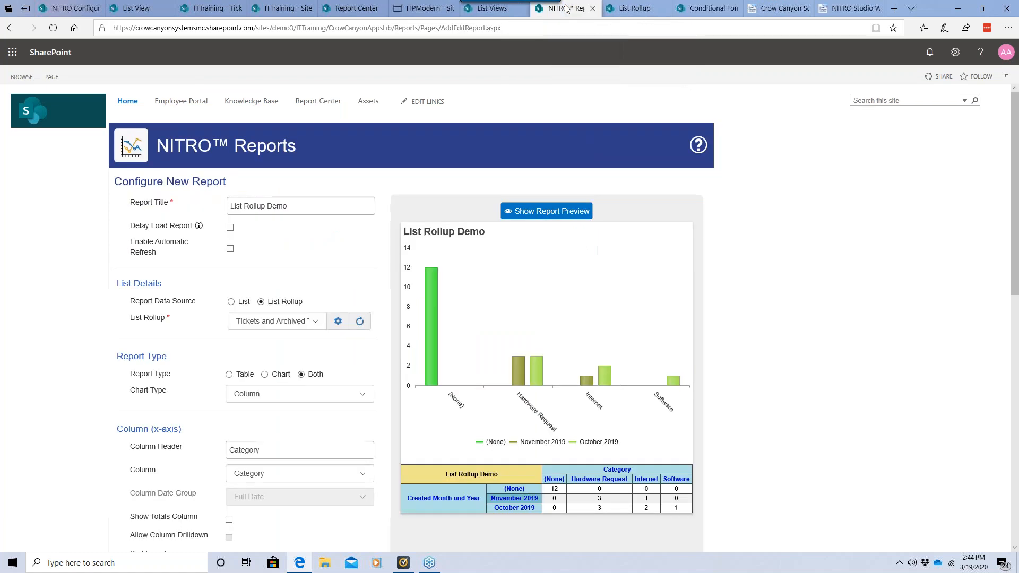
{"action": "left_click", "coordinate": [555, 217]}
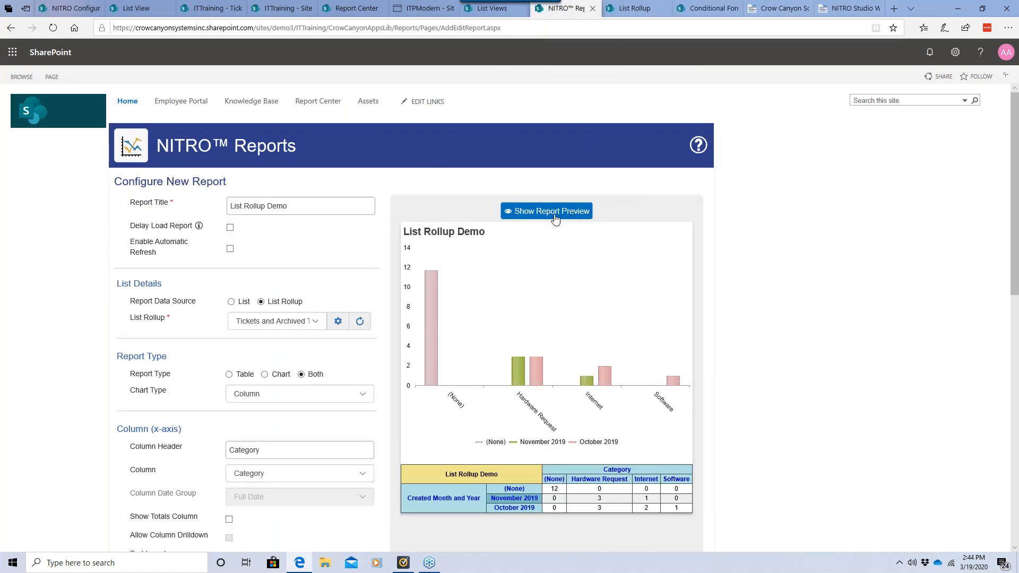
{"action": "left_click", "coordinate": [554, 211]}
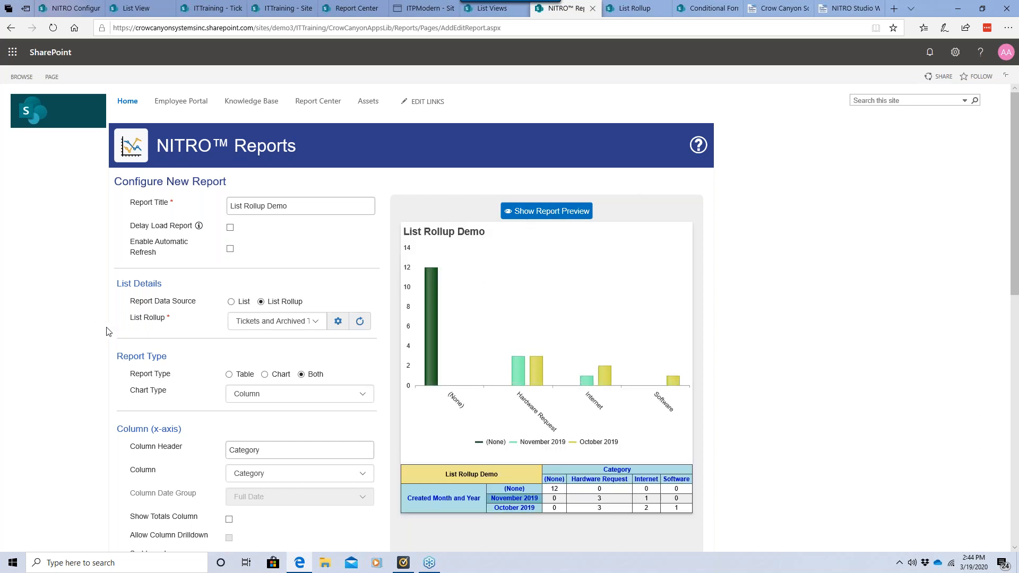
{"action": "scroll", "coordinate": [106, 332], "scroll_direction": "down", "scroll_amount": 10}
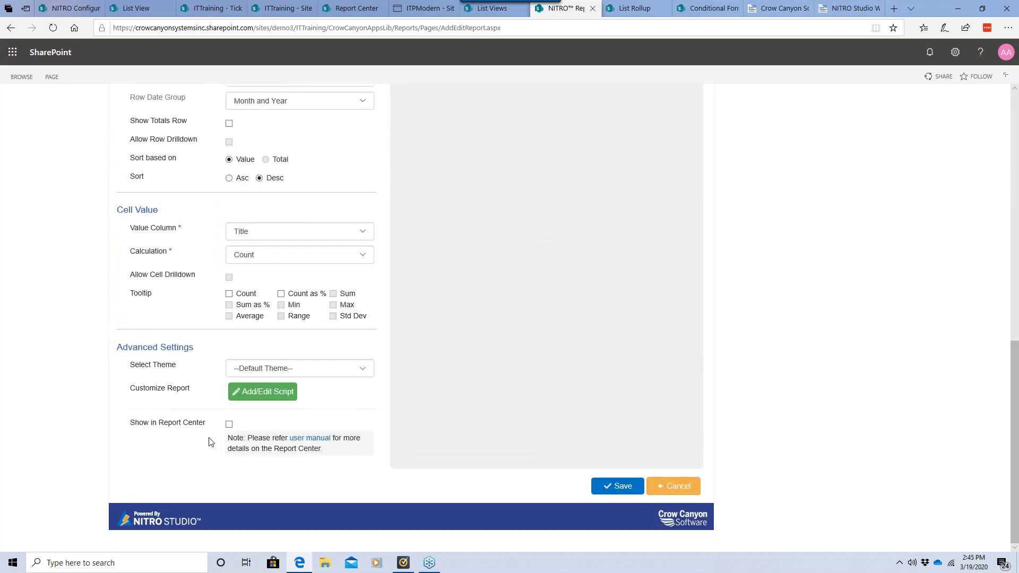
Step: Check the available themes for the List Rollup Demo report and save the report
{"action": "left_click", "coordinate": [262, 372]}
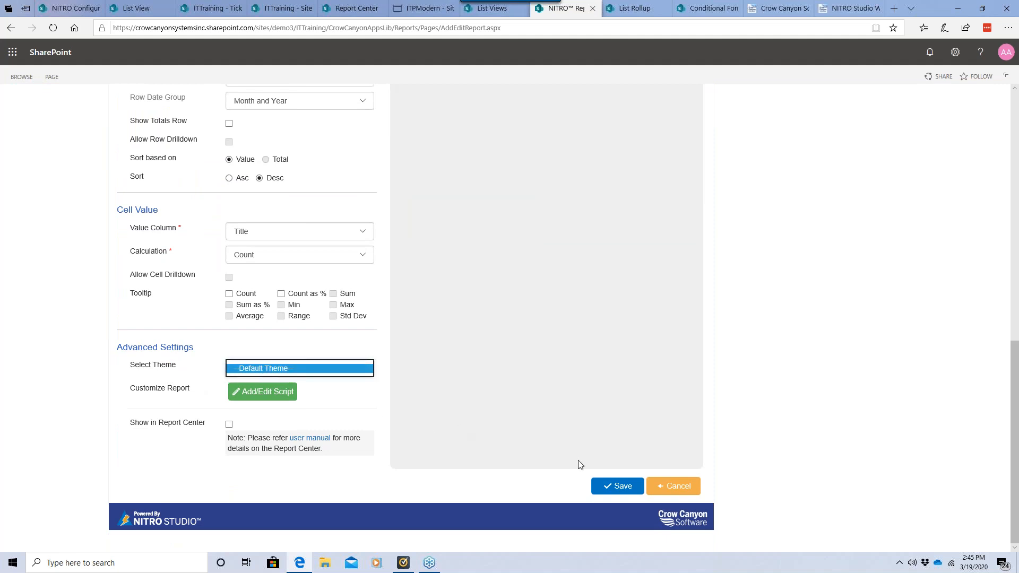
{"action": "left_click", "coordinate": [621, 487]}
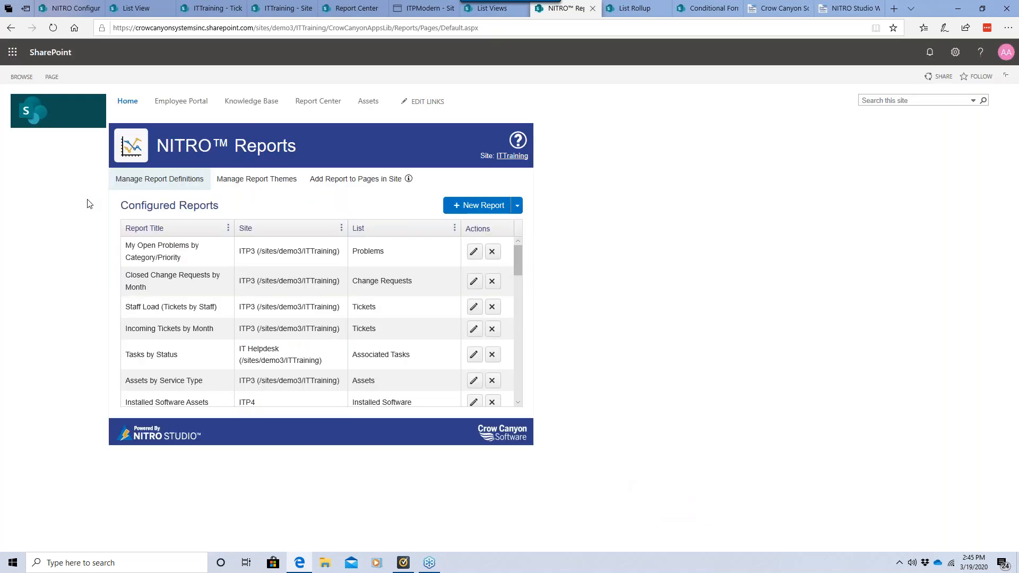
Step: Start a new report theme and set its chart color mapping to Define Colors, checking the picker for color 1
{"action": "left_click", "coordinate": [235, 189]}
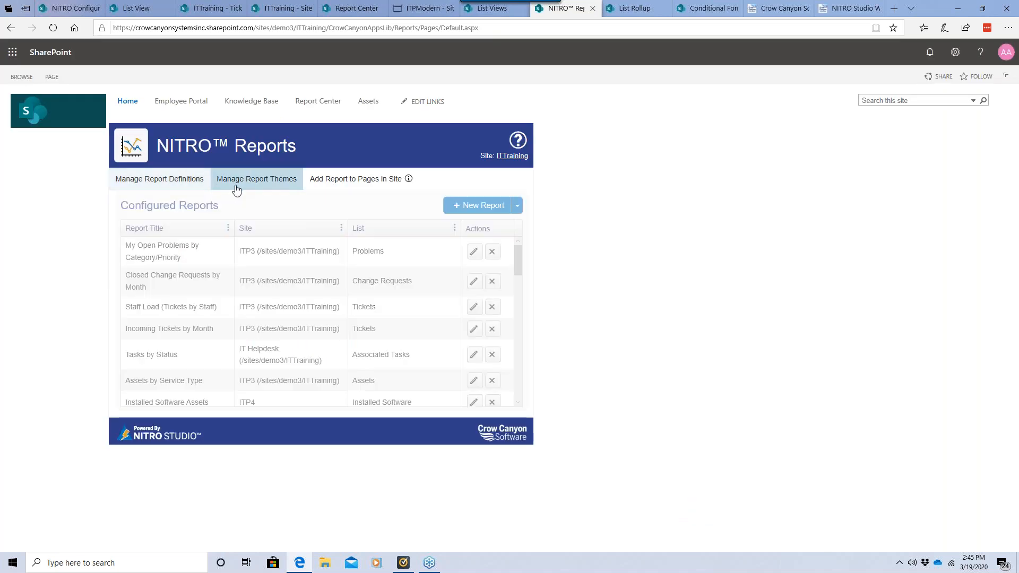
{"action": "left_click", "coordinate": [486, 212]}
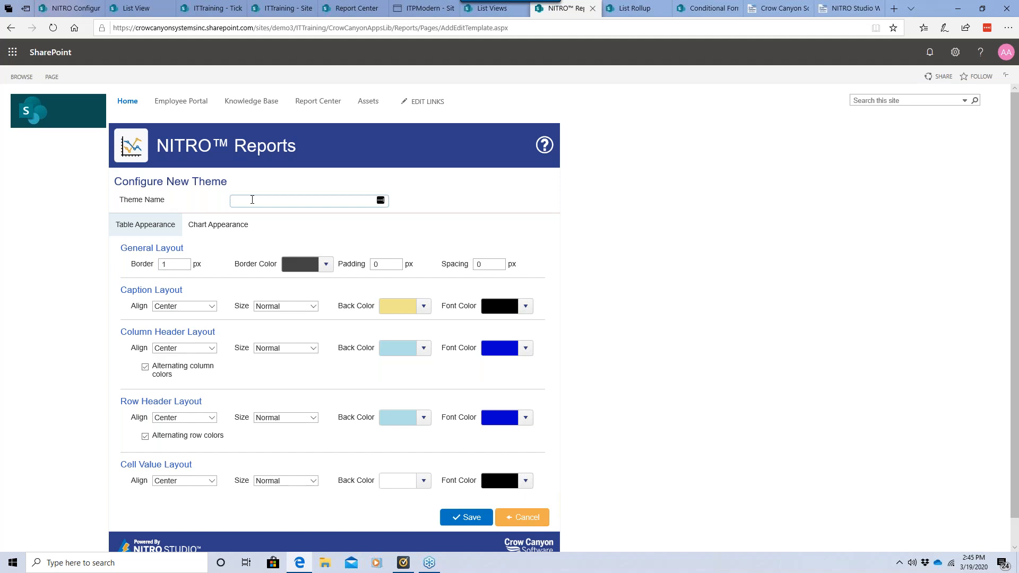
{"action": "left_click", "coordinate": [231, 229]}
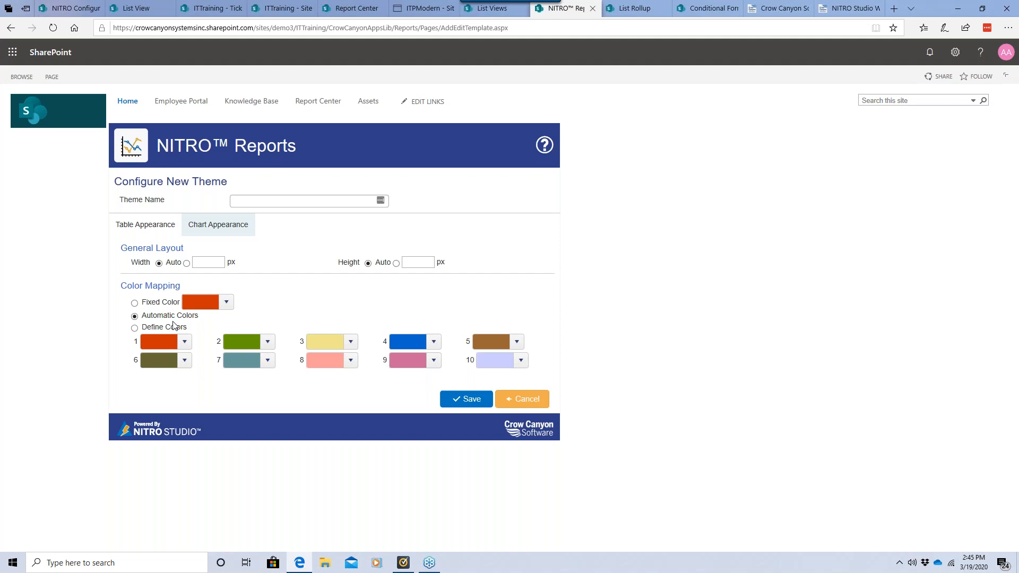
{"action": "left_click", "coordinate": [172, 329]}
{"action": "left_click", "coordinate": [185, 342]}
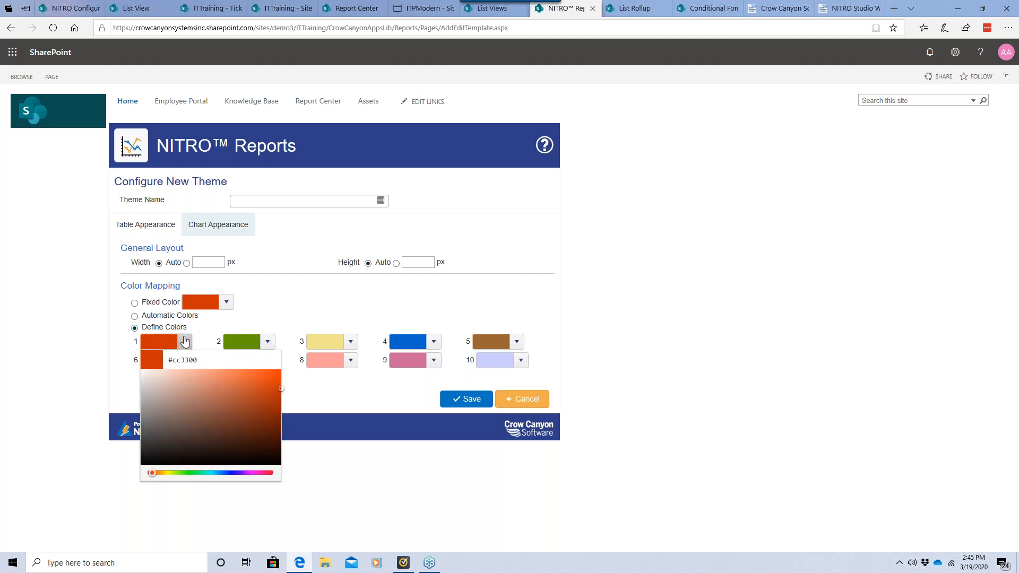
{"action": "left_click", "coordinate": [185, 341]}
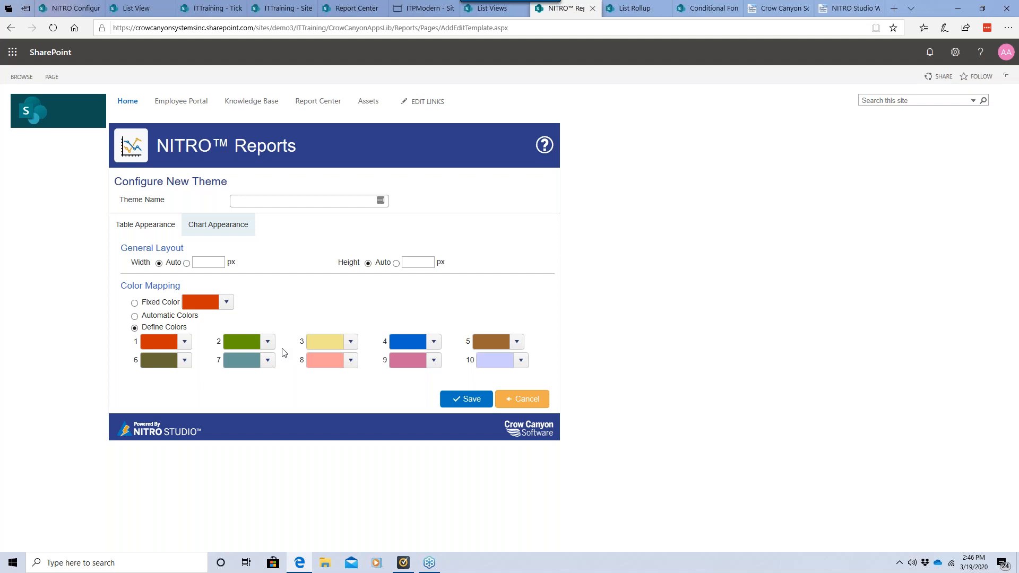
Step: Try the Fixed Color mapping with its color picker, and return the theme to Define Colors
{"action": "left_click", "coordinate": [153, 304]}
{"action": "left_click", "coordinate": [227, 302]}
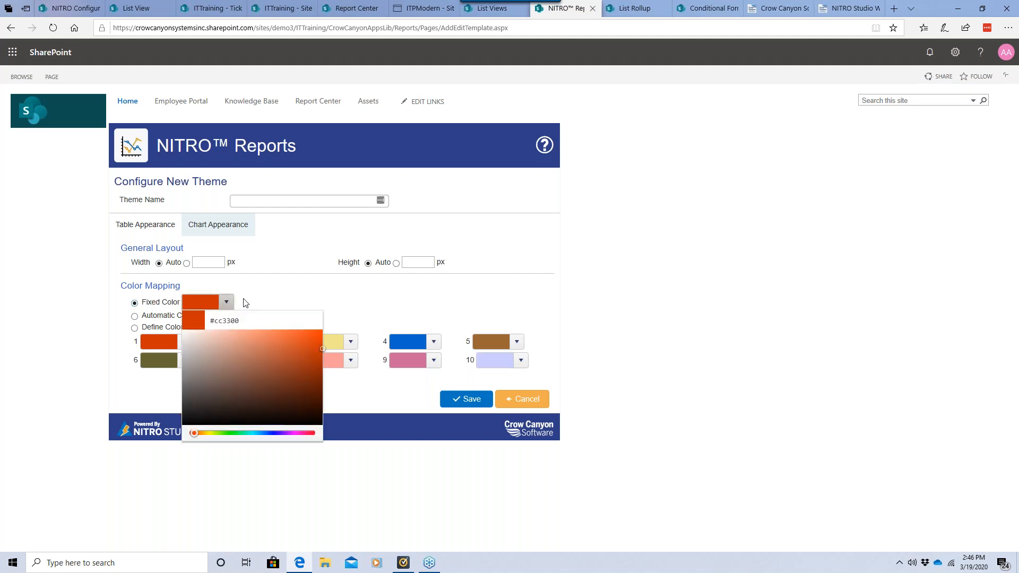
{"action": "left_click", "coordinate": [251, 303]}
{"action": "left_click", "coordinate": [174, 328]}
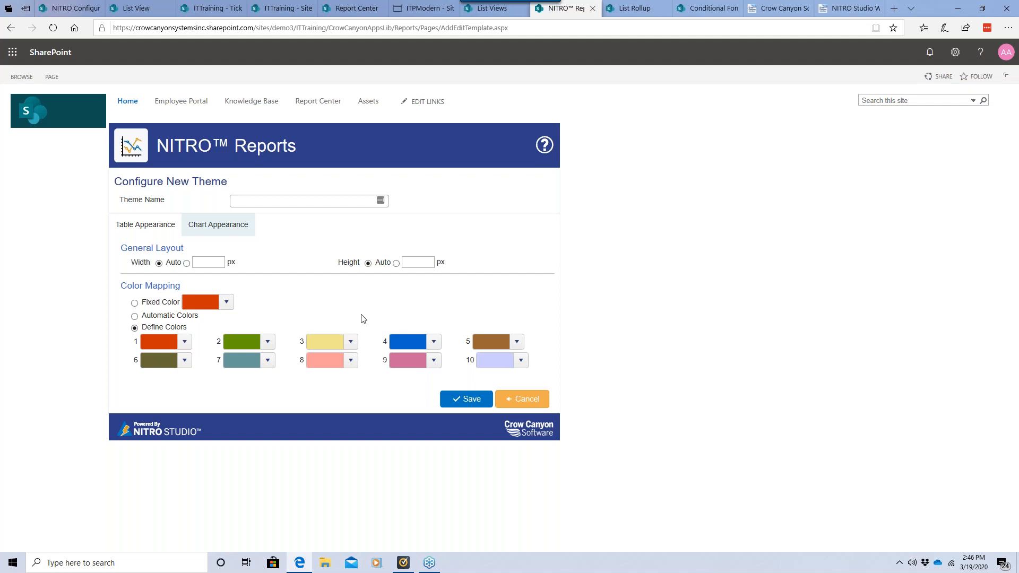
Step: Name the new theme List Rollup Theme and save it
{"action": "left_click", "coordinate": [272, 200]}
{"action": "type", "text": "List Roll"}
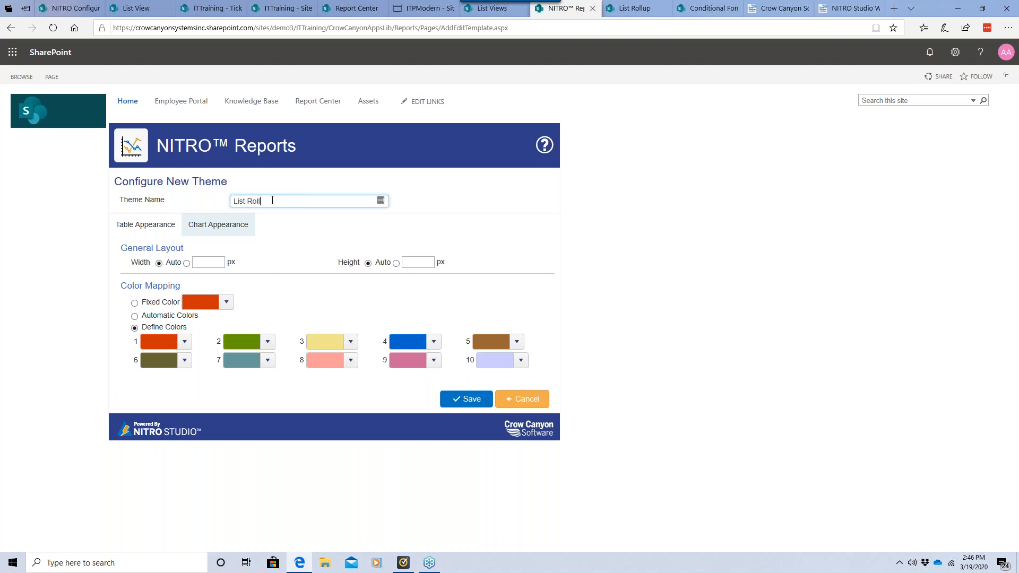
{"action": "type", "text": "up Theme"}
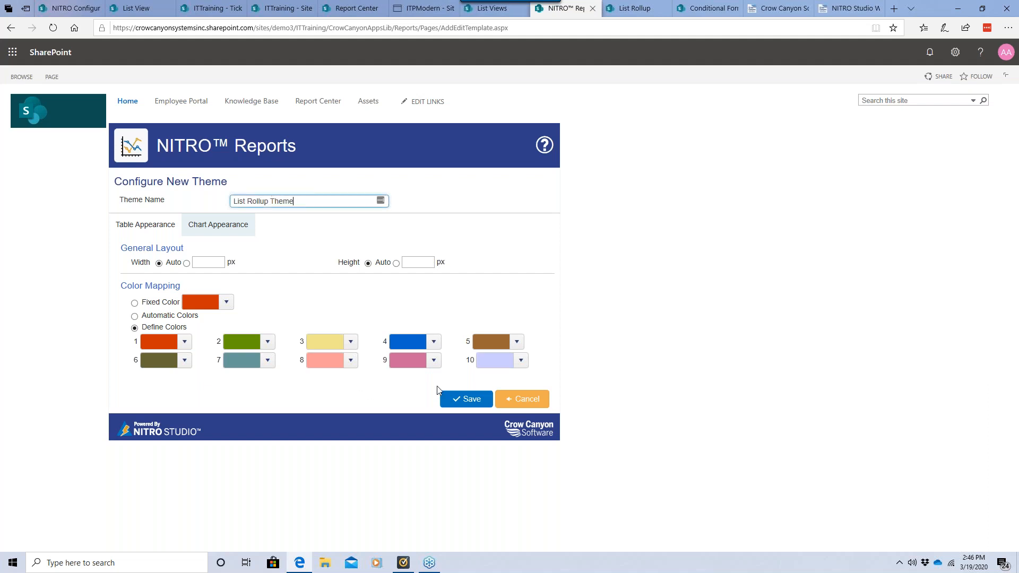
{"action": "left_click", "coordinate": [455, 399]}
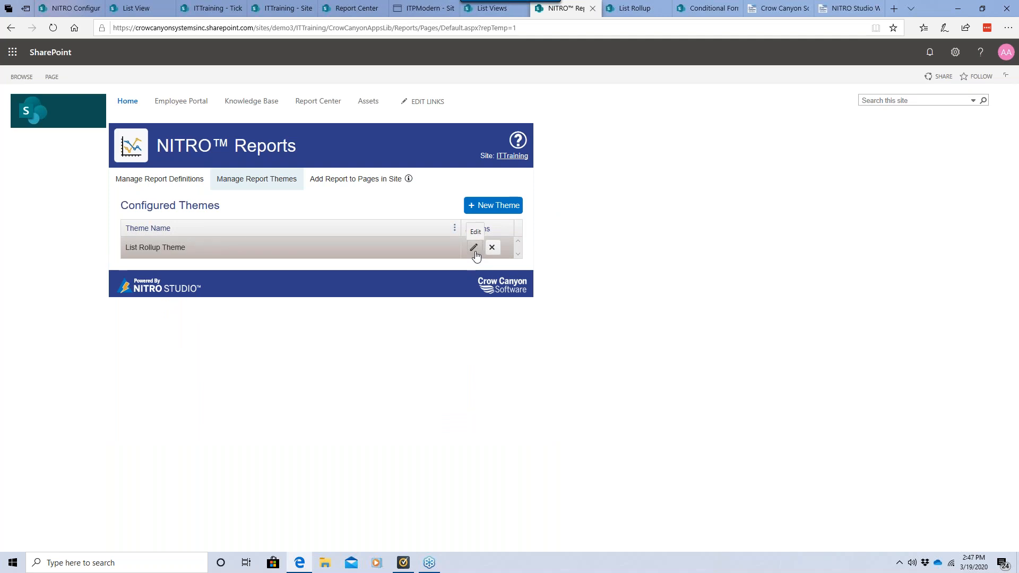
Step: Sort the configured report definitions by list in descending order and open the List Rollup Demo report for editing
{"action": "left_click", "coordinate": [140, 182]}
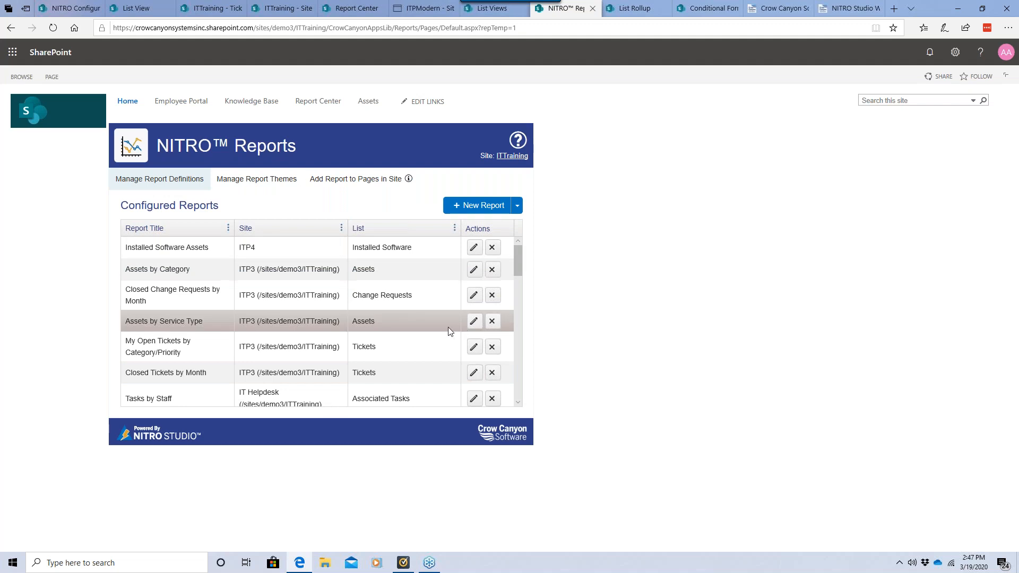
{"action": "scroll", "coordinate": [436, 321], "scroll_direction": "down", "scroll_amount": 3}
{"action": "scroll", "coordinate": [404, 301], "scroll_direction": "up", "scroll_amount": 5}
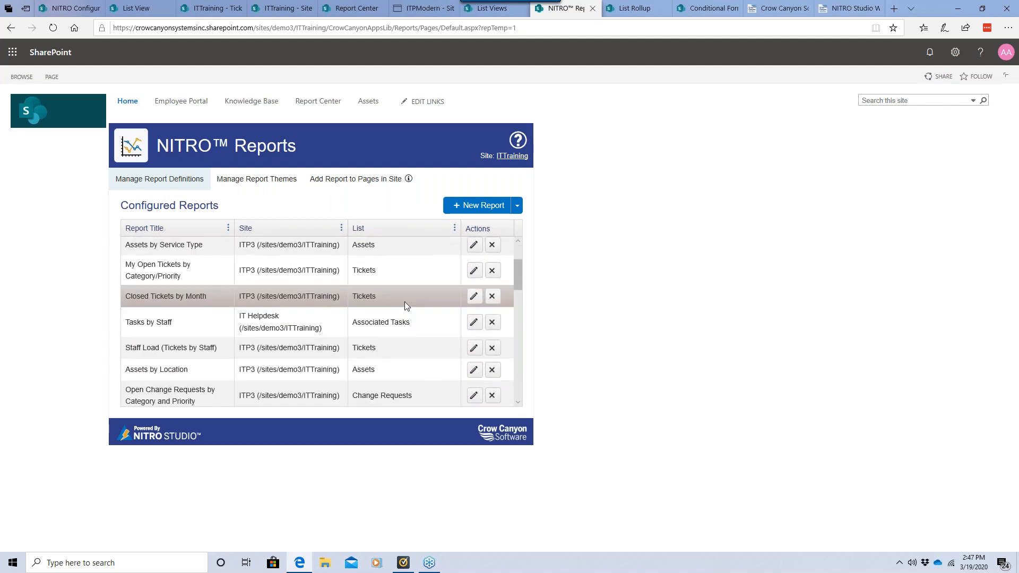
{"action": "left_click", "coordinate": [391, 229]}
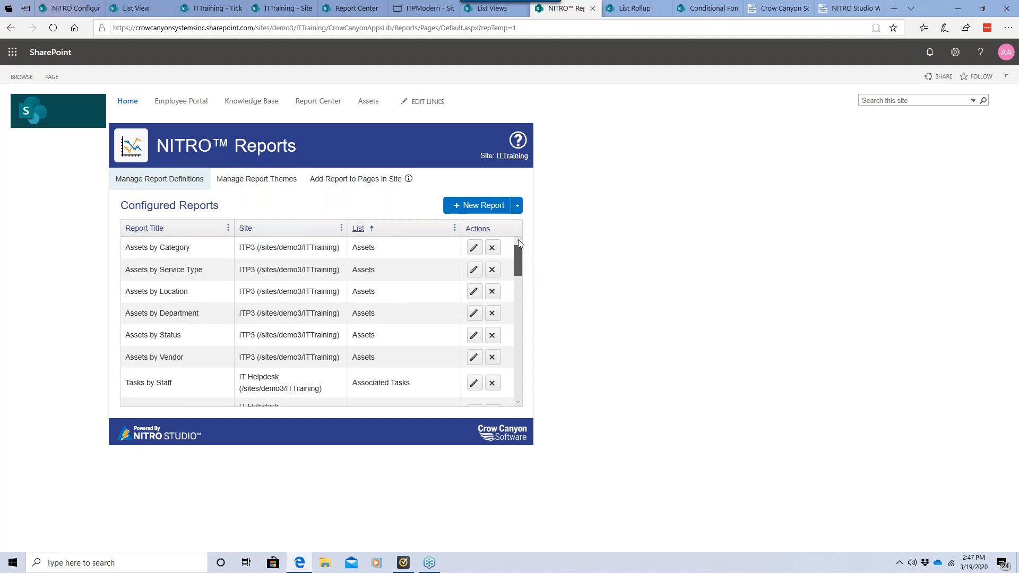
{"action": "left_click", "coordinate": [395, 227]}
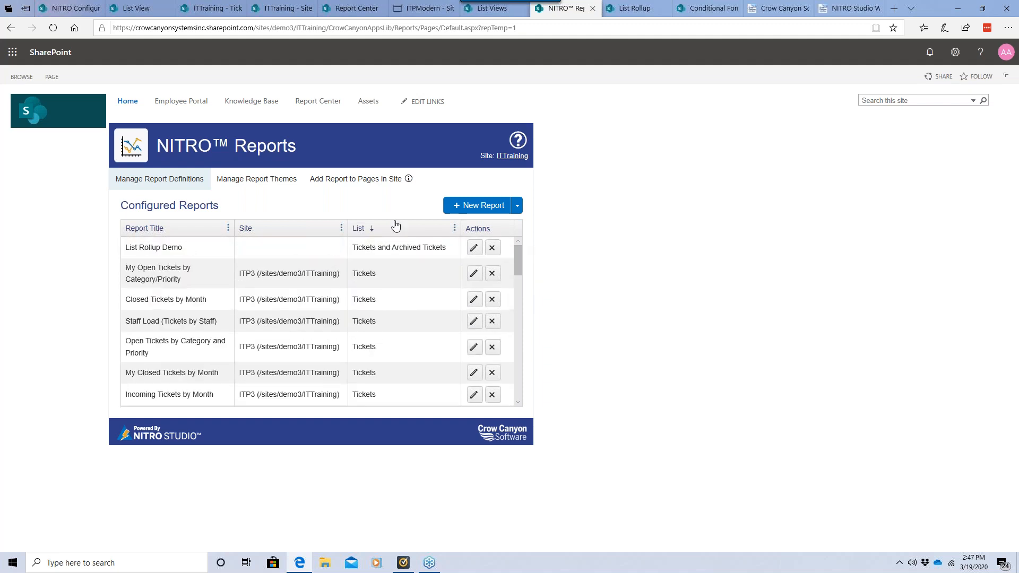
{"action": "left_click", "coordinate": [473, 248]}
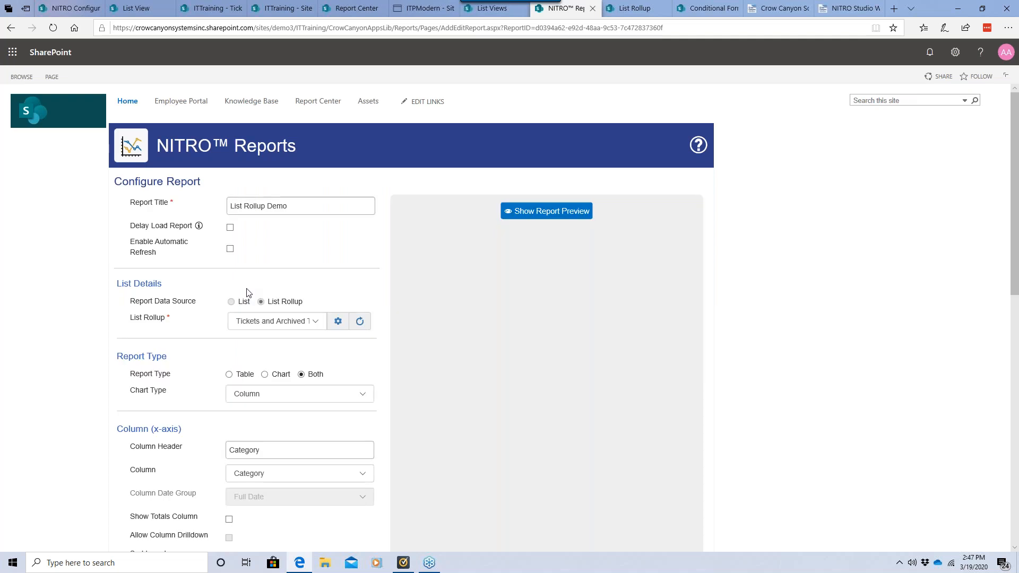
Step: Set the List Rollup Demo report's theme to List Rollup Theme in its advanced settings
{"action": "scroll", "coordinate": [113, 410], "scroll_direction": "down", "scroll_amount": 10}
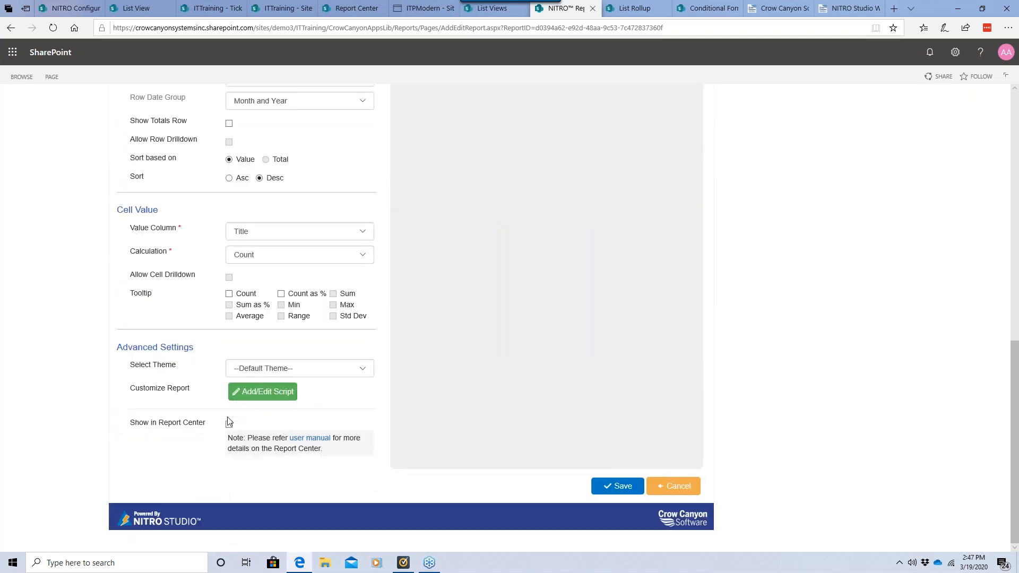
{"action": "left_click", "coordinate": [234, 372]}
{"action": "left_click", "coordinate": [251, 378]}
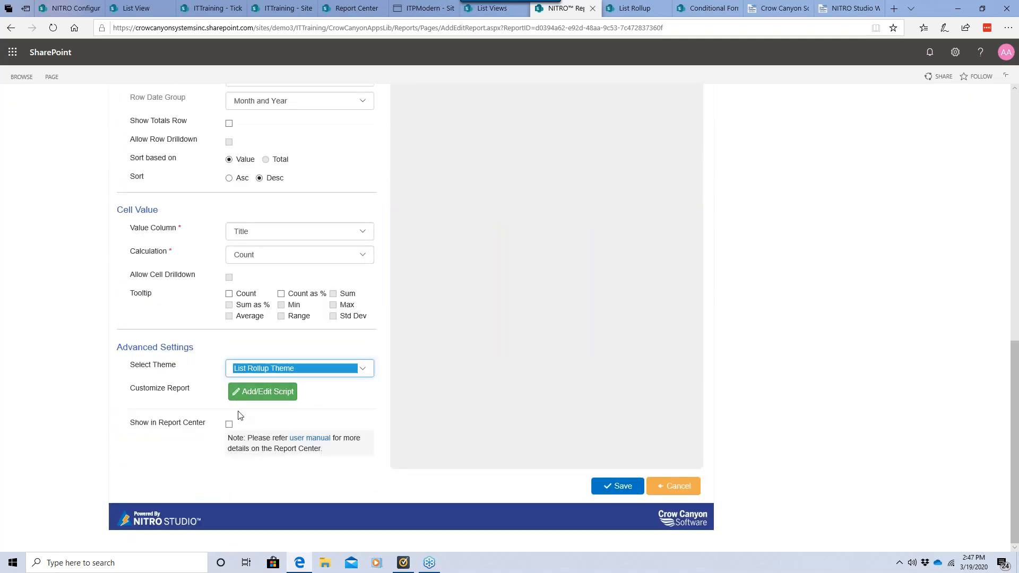
Step: Preview the List Rollup Demo report several times to examine the theme's chart and table colors, rechecking the selected theme
{"action": "scroll", "coordinate": [587, 346], "scroll_direction": "up", "scroll_amount": 5}
{"action": "scroll", "coordinate": [553, 196], "scroll_direction": "up", "scroll_amount": 4}
{"action": "left_click", "coordinate": [553, 213]}
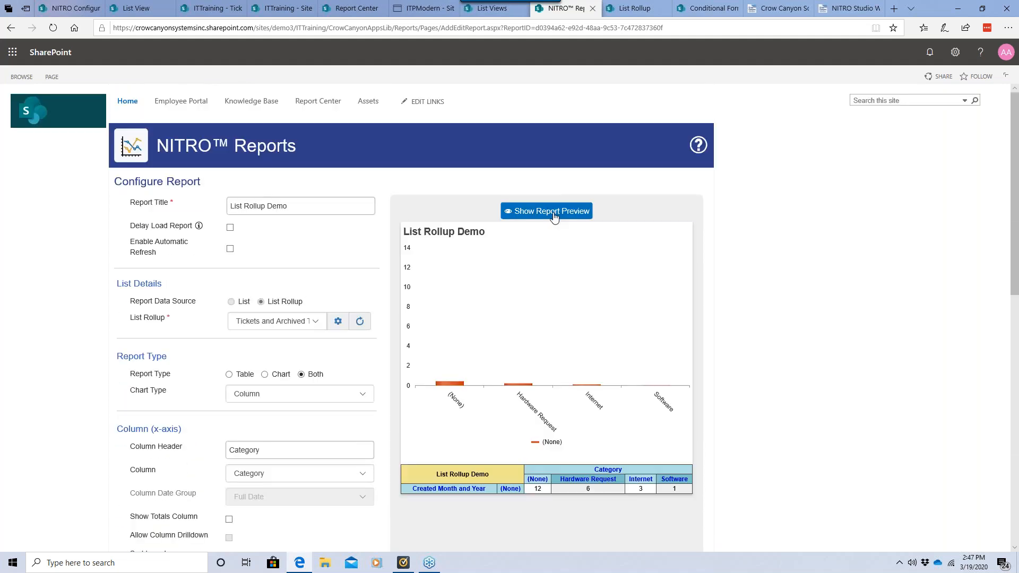
{"action": "left_click", "coordinate": [554, 212]}
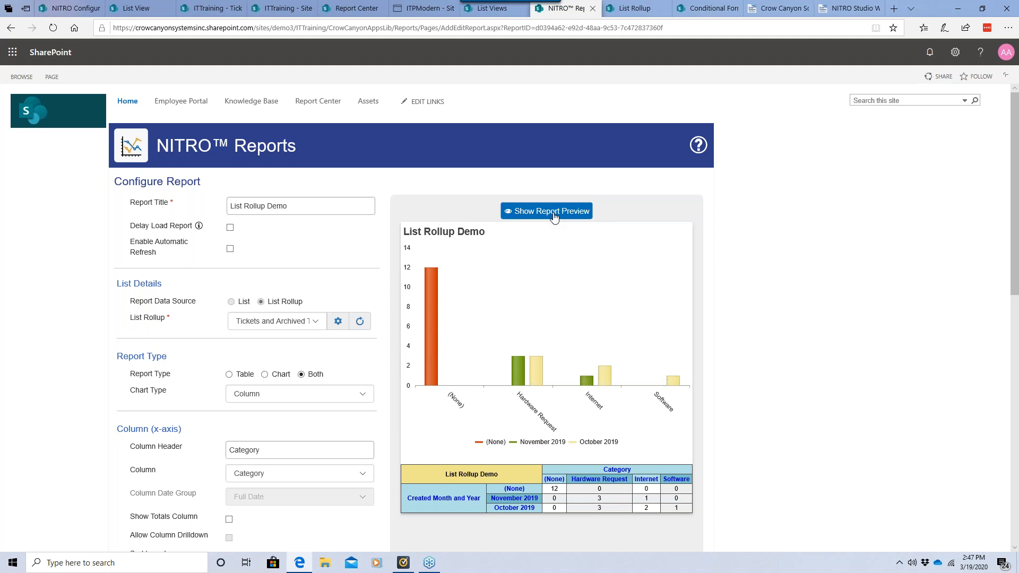
{"action": "left_click", "coordinate": [554, 212]}
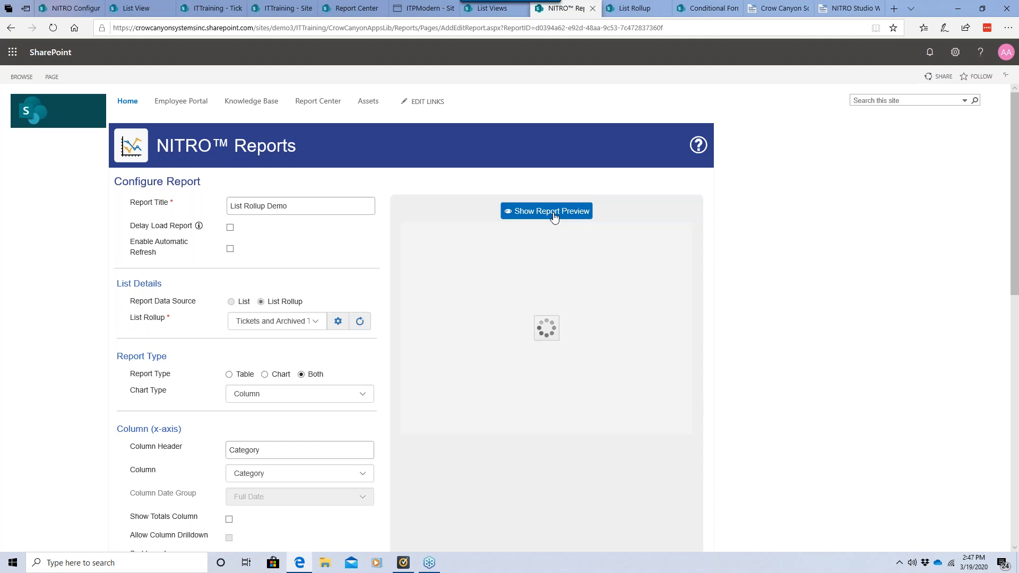
{"action": "scroll", "coordinate": [386, 324], "scroll_direction": "down", "scroll_amount": 3}
{"action": "scroll", "coordinate": [387, 322], "scroll_direction": "down", "scroll_amount": 6}
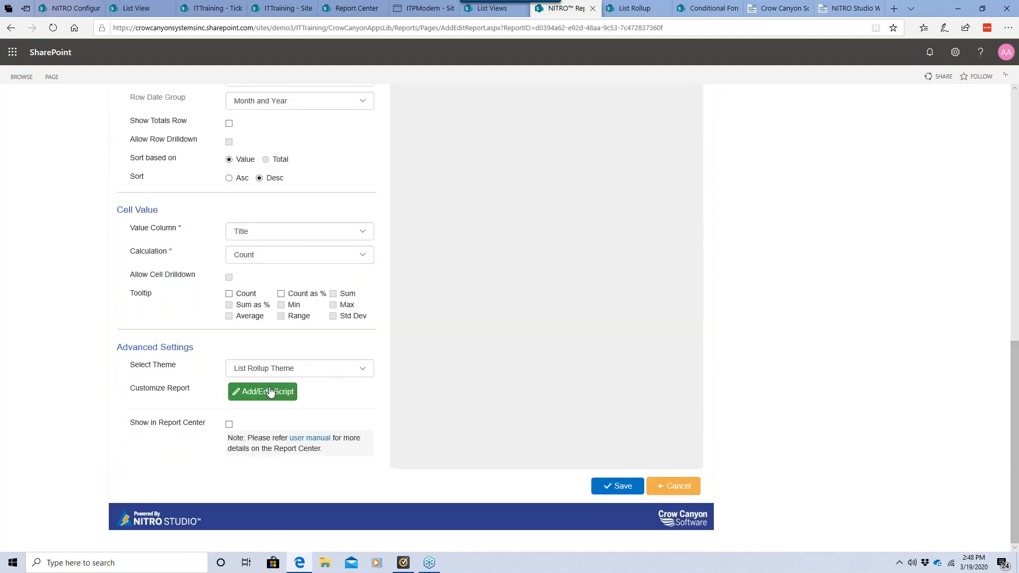
{"action": "scroll", "coordinate": [416, 313], "scroll_direction": "up", "scroll_amount": 9}
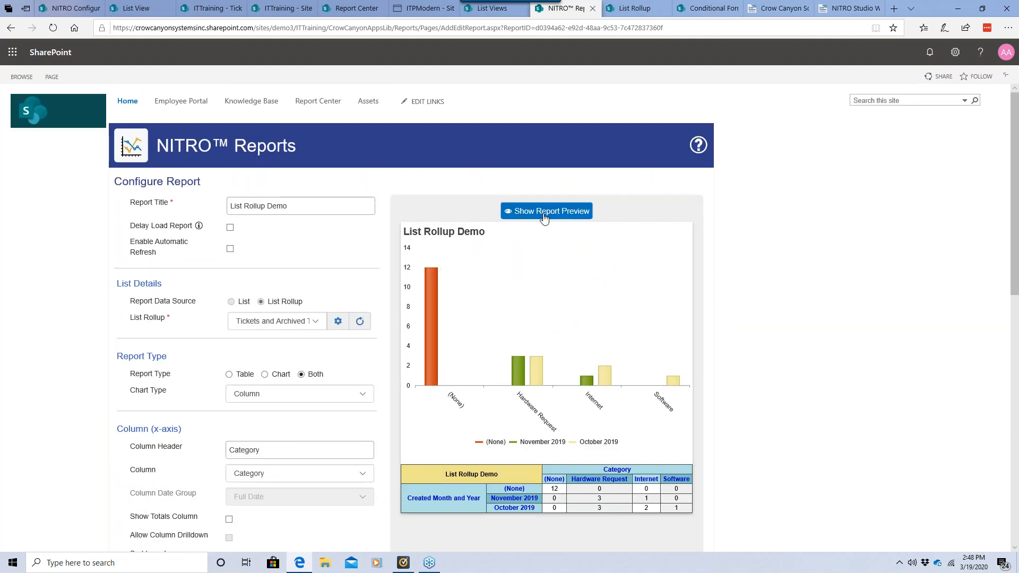
{"action": "left_click", "coordinate": [542, 213]}
{"action": "left_click", "coordinate": [534, 211]}
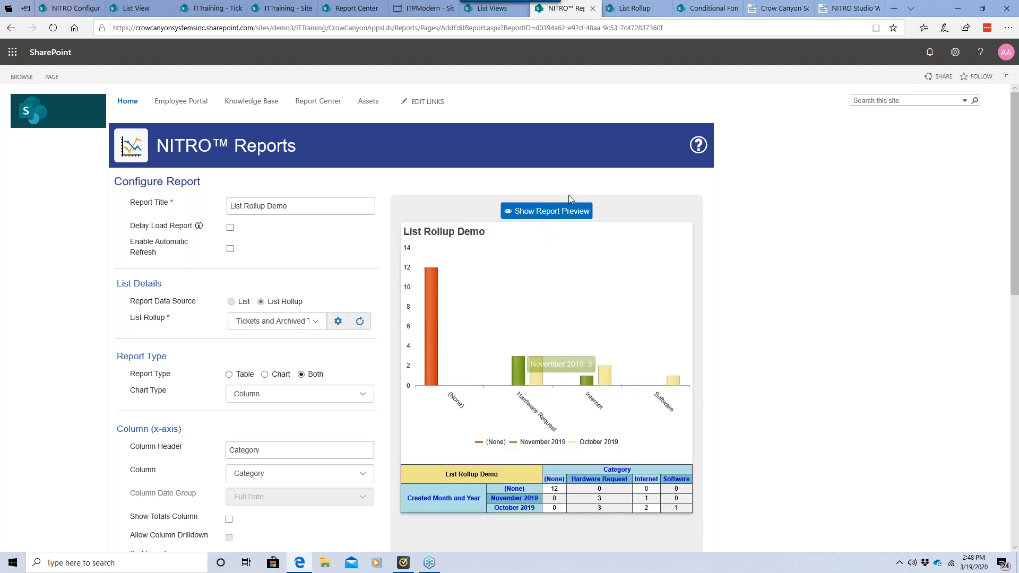
{"action": "left_click", "coordinate": [561, 213]}
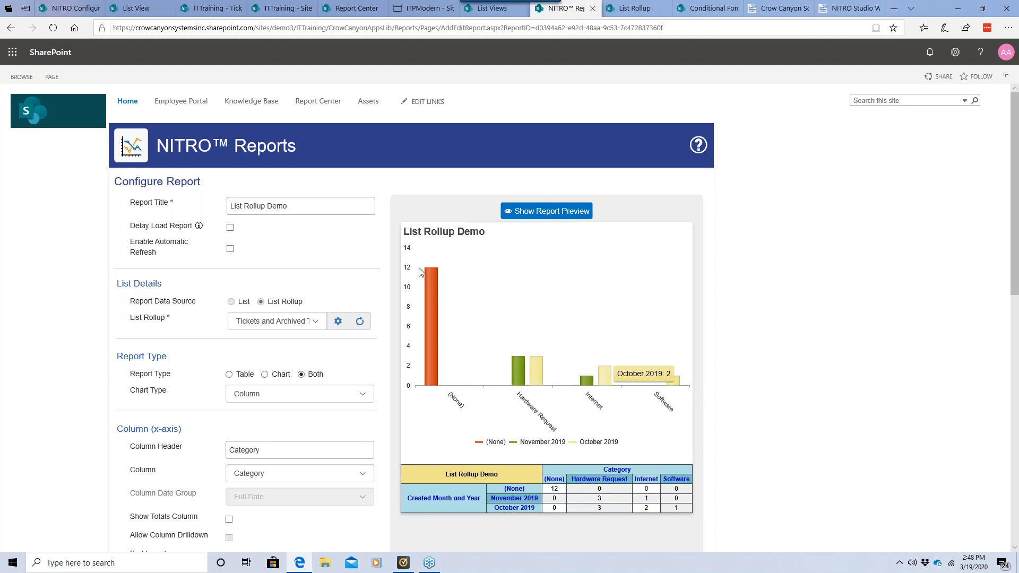
Step: Save the List Rollup Demo report with its new theme
{"action": "scroll", "coordinate": [404, 397], "scroll_direction": "down", "scroll_amount": 1}
{"action": "scroll", "coordinate": [405, 396], "scroll_direction": "down", "scroll_amount": 10}
{"action": "left_click", "coordinate": [616, 486]}
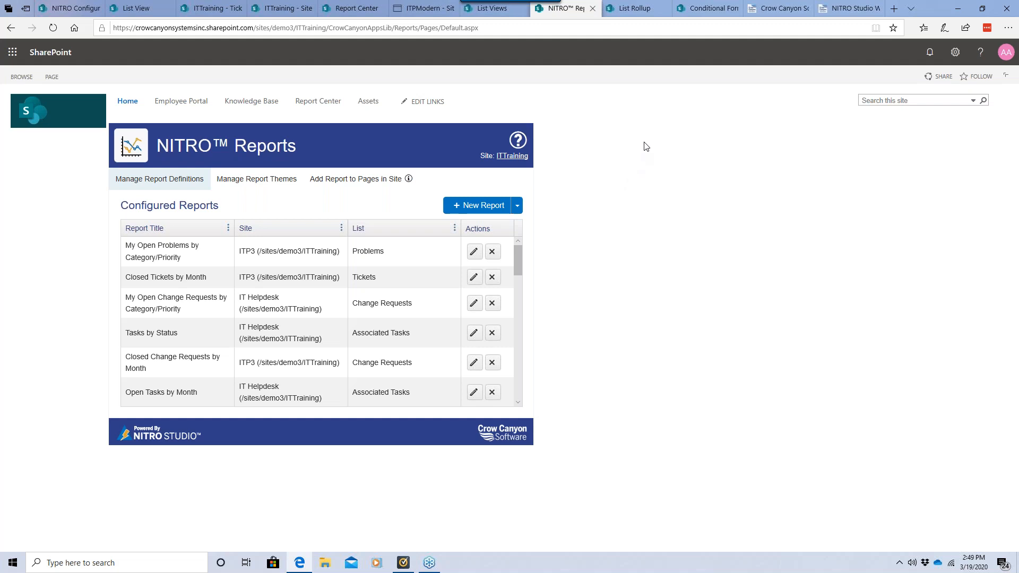
Step: Switch to the Crow Canyon webinars page and review the upcoming March 26 and April 16 webinars
{"action": "left_click", "coordinate": [760, 11]}
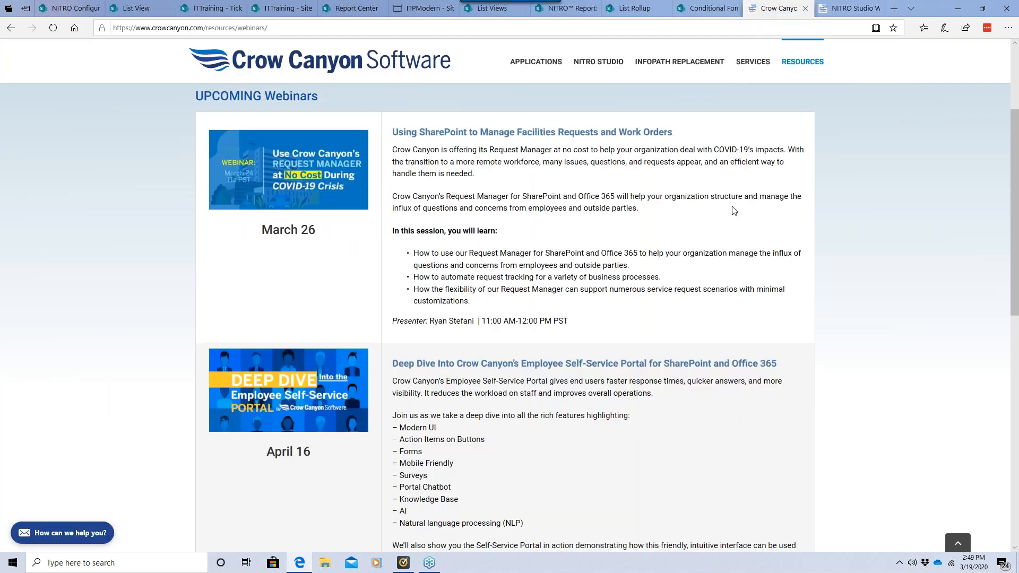
{"action": "scroll", "coordinate": [733, 211], "scroll_direction": "up", "scroll_amount": 3}
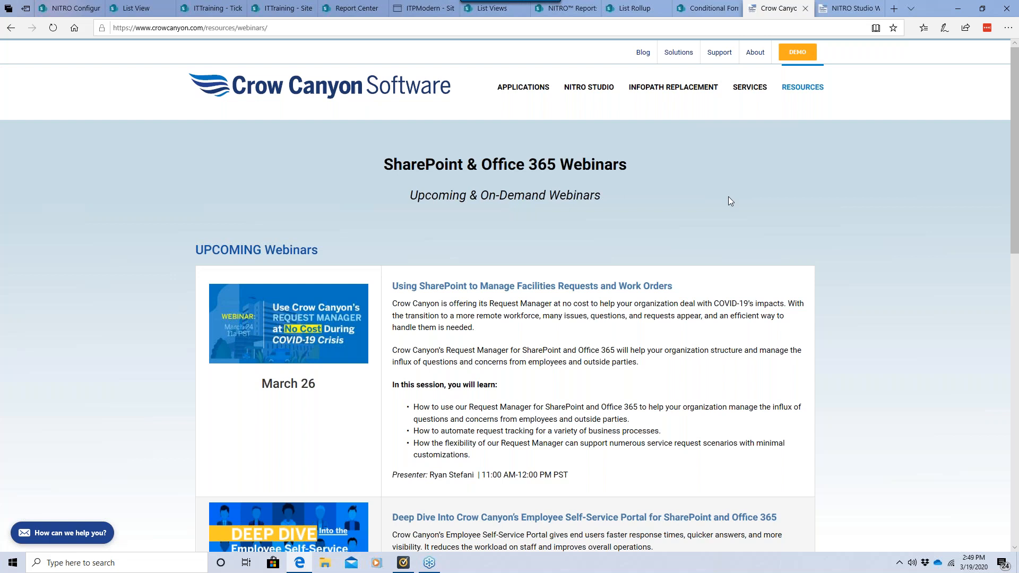
{"action": "scroll", "coordinate": [728, 196], "scroll_direction": "down", "scroll_amount": 2}
{"action": "scroll", "coordinate": [728, 197], "scroll_direction": "up", "scroll_amount": 2}
{"action": "scroll", "coordinate": [728, 199], "scroll_direction": "down", "scroll_amount": 2}
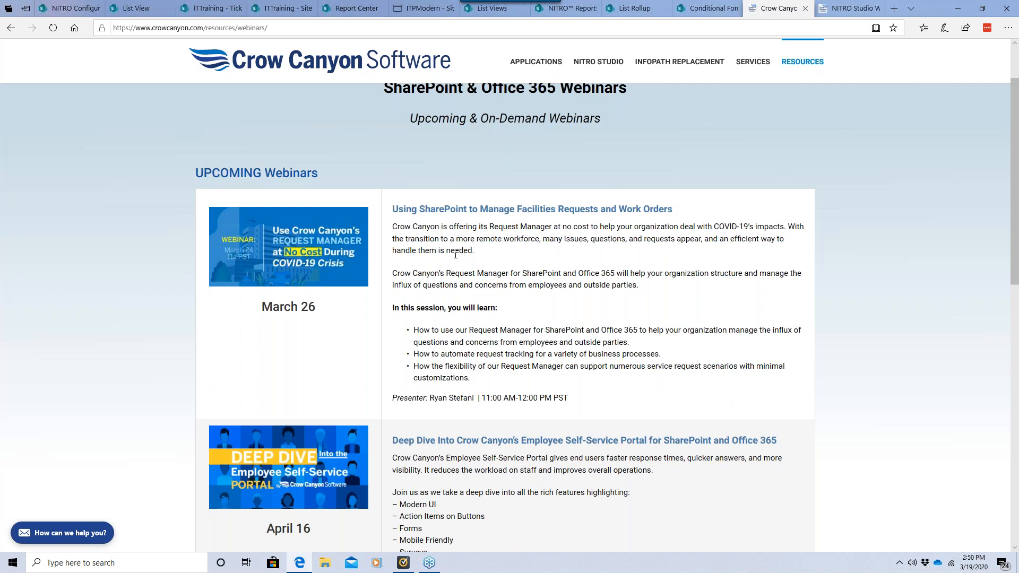
{"action": "scroll", "coordinate": [528, 296], "scroll_direction": "down", "scroll_amount": 5}
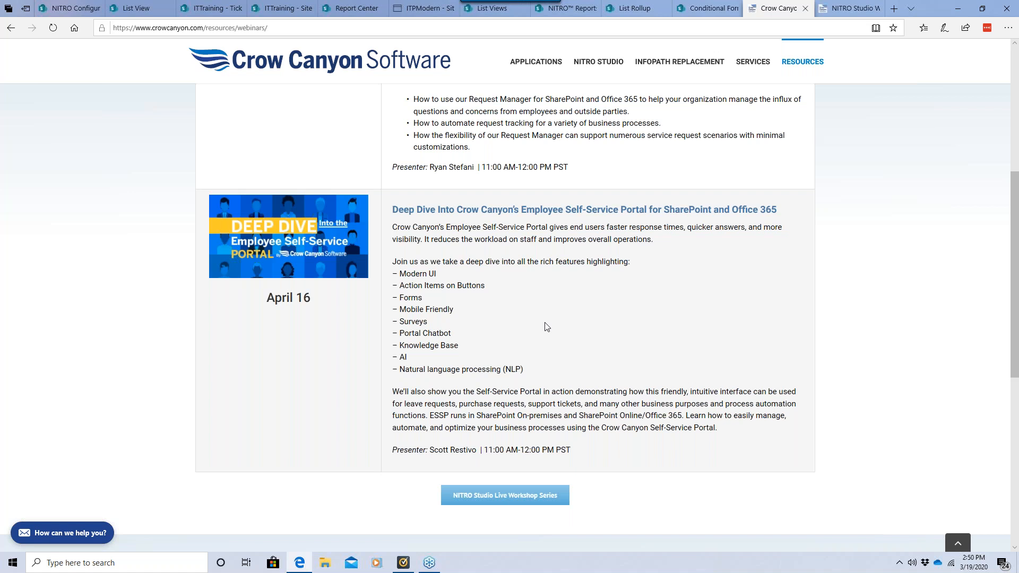
{"action": "scroll", "coordinate": [546, 326], "scroll_direction": "up", "scroll_amount": 4}
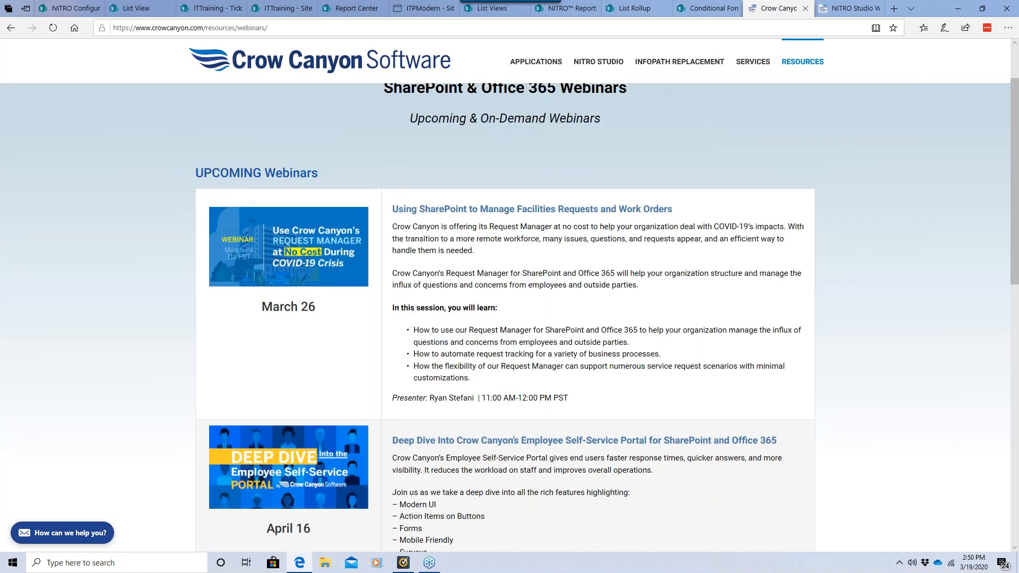
{"action": "scroll", "coordinate": [509, 319], "scroll_direction": "up", "scroll_amount": 2}
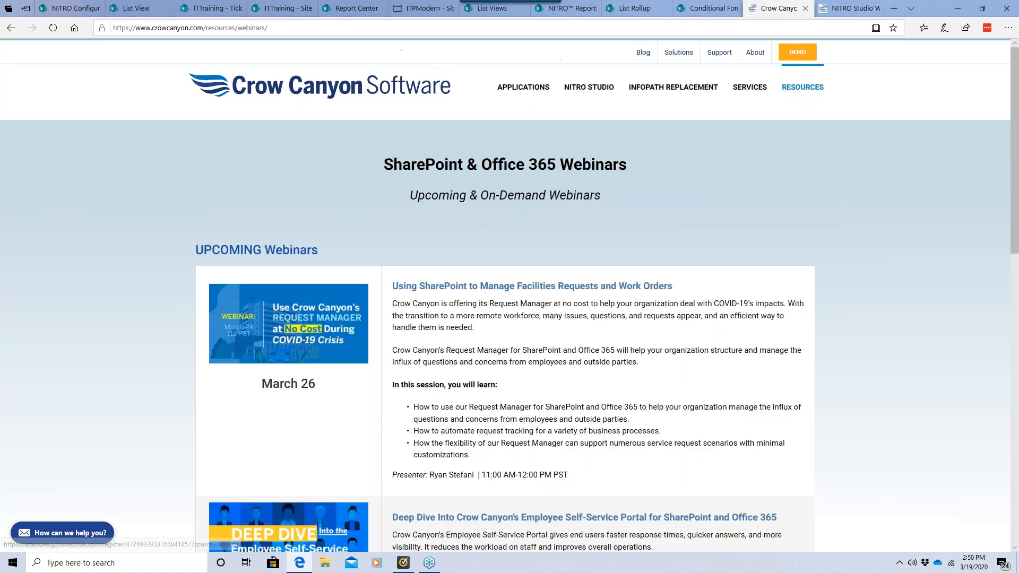
Step: Switch to the NITRO Studio workshops page, review the upcoming workshops and show the site's Resources links
{"action": "left_click", "coordinate": [845, 9]}
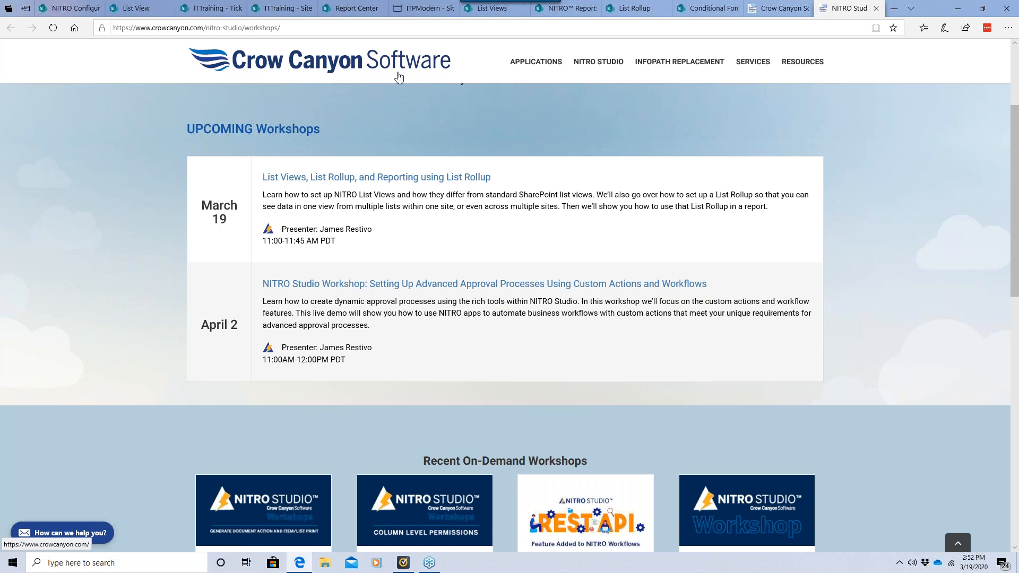
{"action": "mouse_move", "coordinate": [799, 73]}
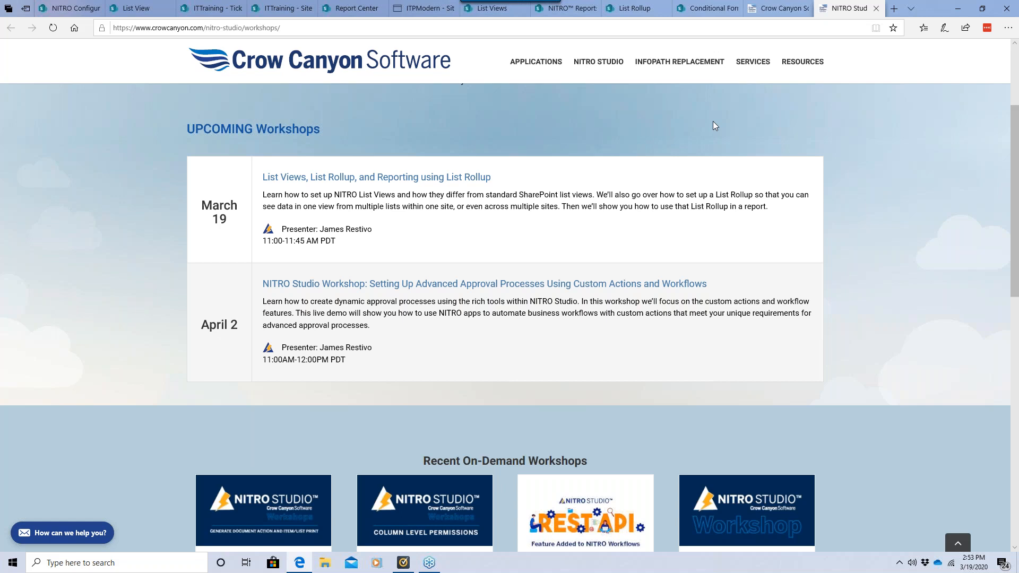
{"action": "mouse_move", "coordinate": [796, 66]}
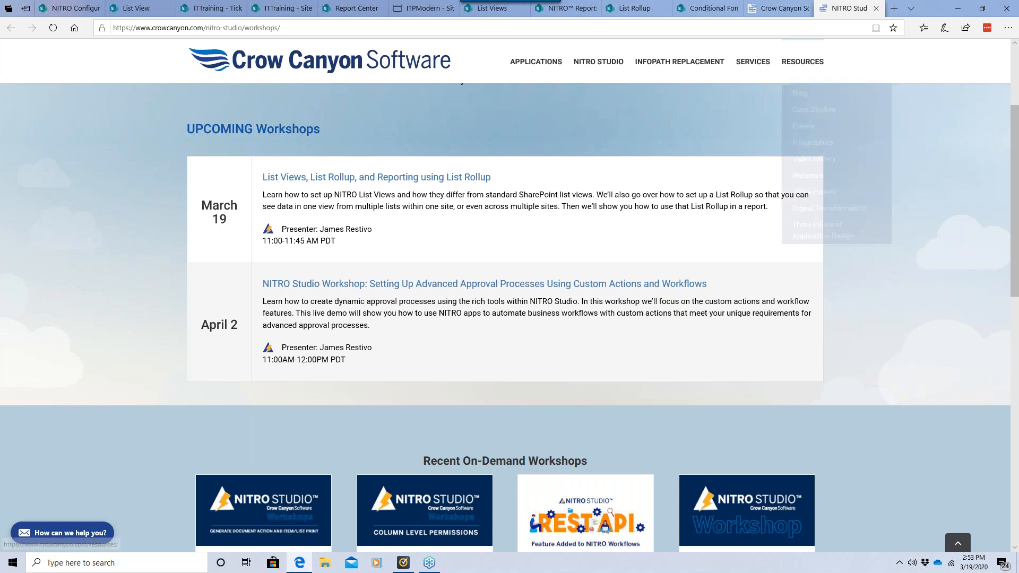